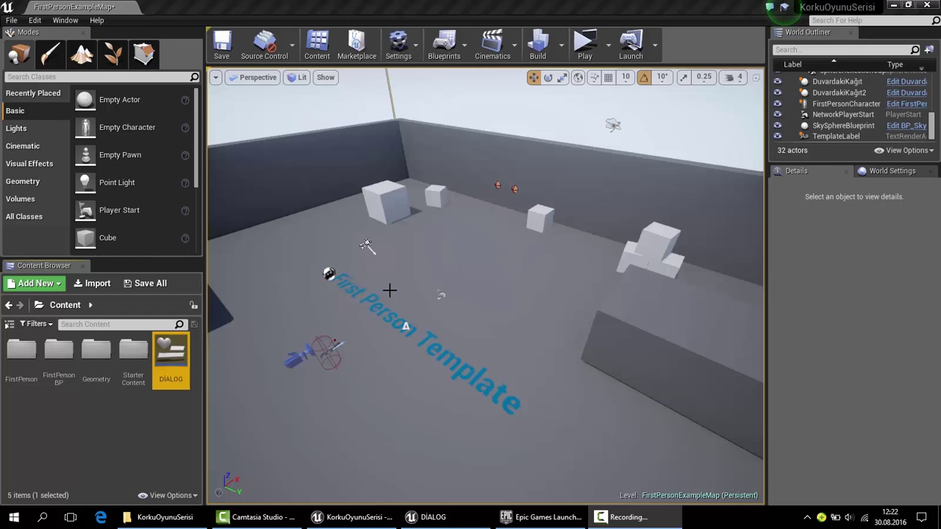
# Step: Highlight parts of the on-screen comment text and its header, then clear the selection
pyautogui.moveTo(390, 291); pyautogui.dragTo(389, 291, button='right')
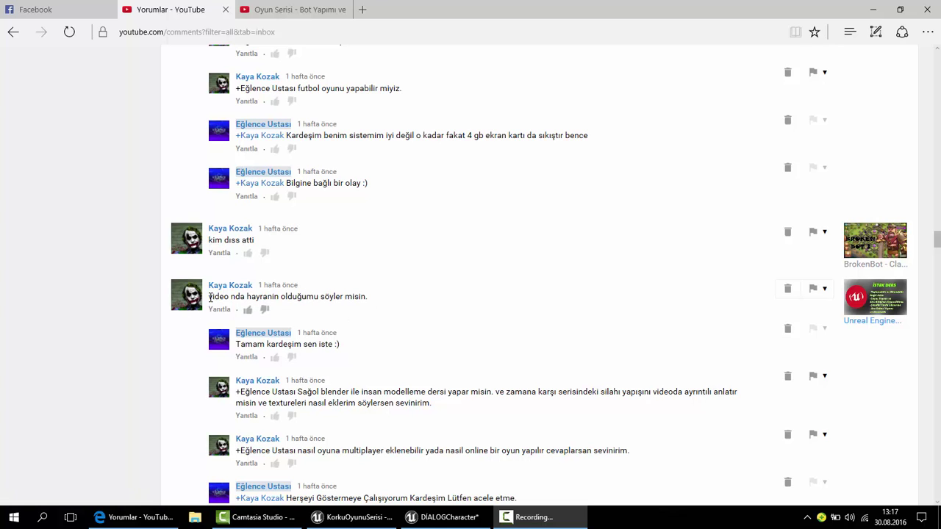
pyautogui.moveTo(208, 296); pyautogui.dragTo(308, 300)
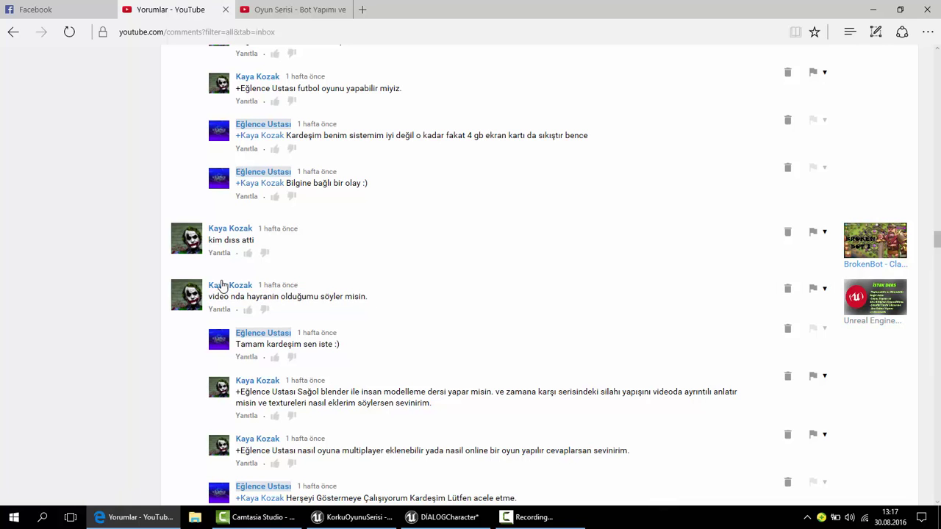
pyautogui.moveTo(208, 287); pyautogui.dragTo(383, 313)
pyautogui.moveTo(216, 287)
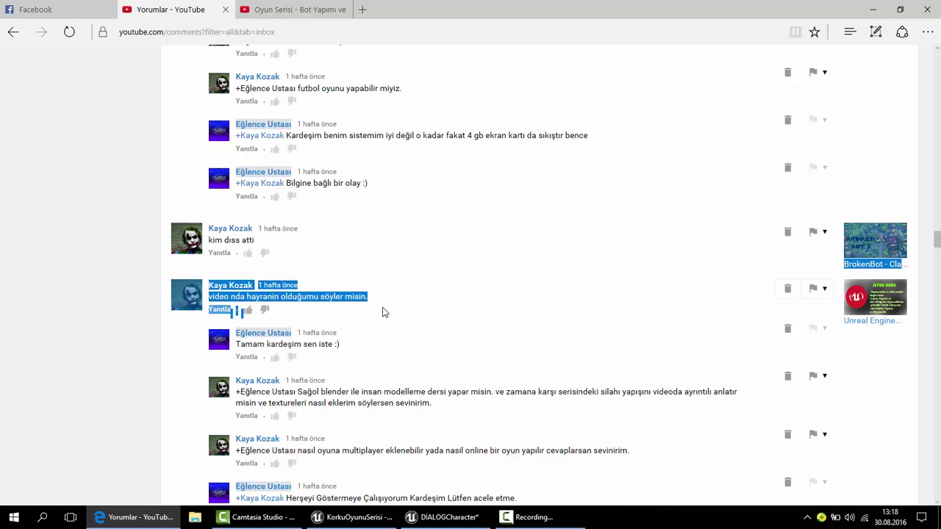
pyautogui.click(376, 301)
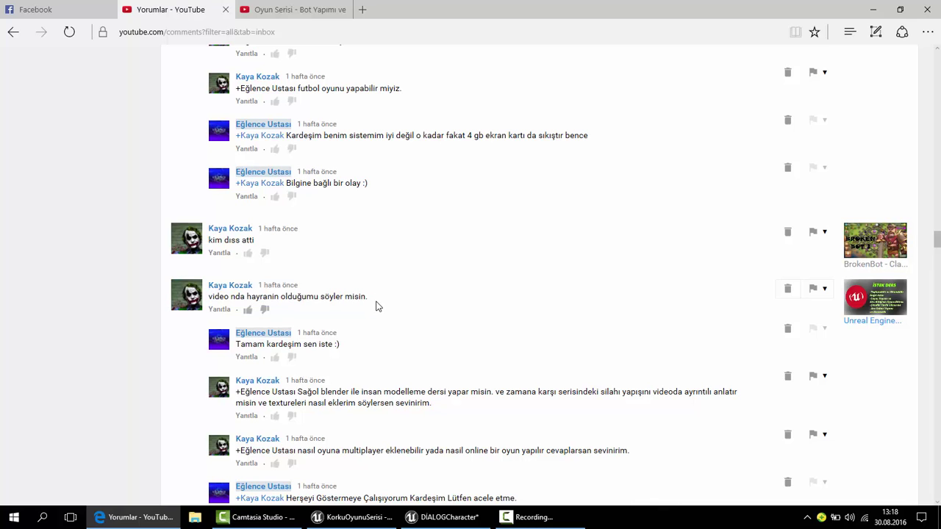
pyautogui.moveTo(345, 287); pyautogui.dragTo(145, 271)
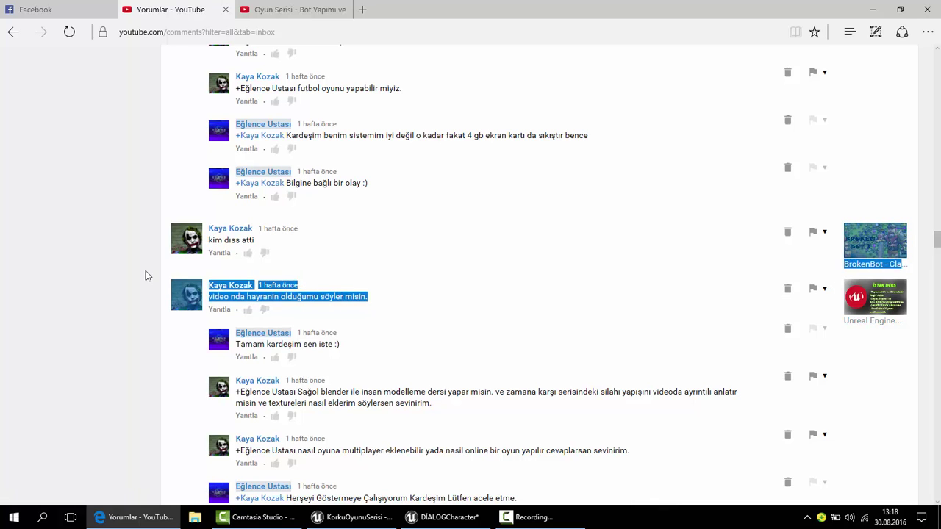
pyautogui.click(146, 271)
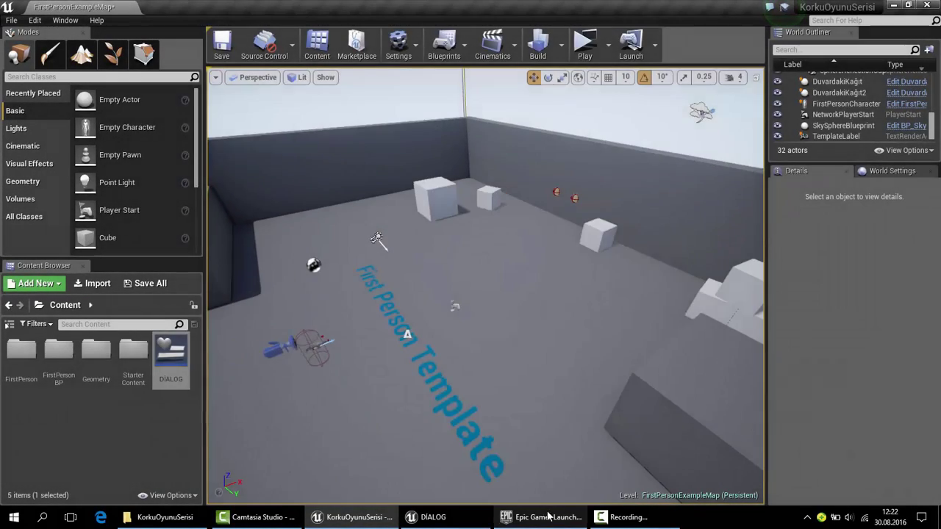
# Step: Search the Marketplace for dialog plugins and scroll through the results
pyautogui.click(542, 516)
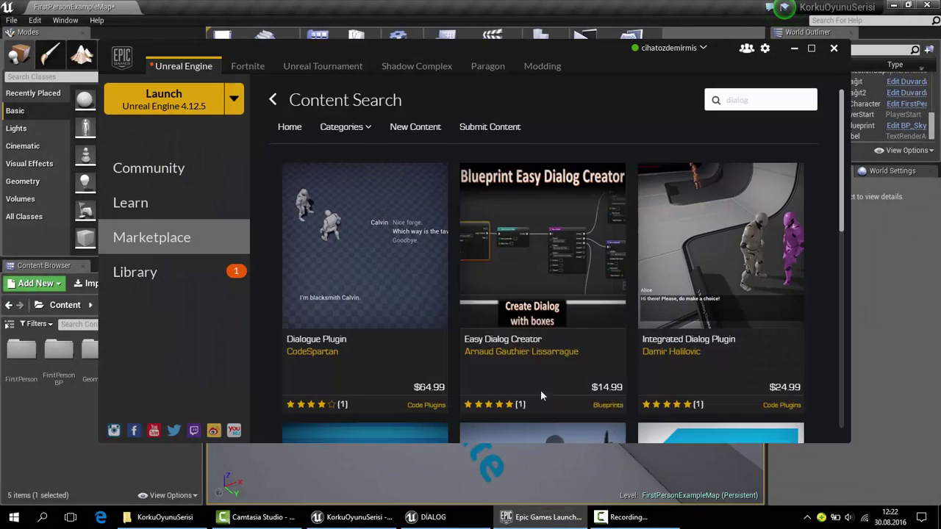
pyautogui.scroll(-1, 514, 319)
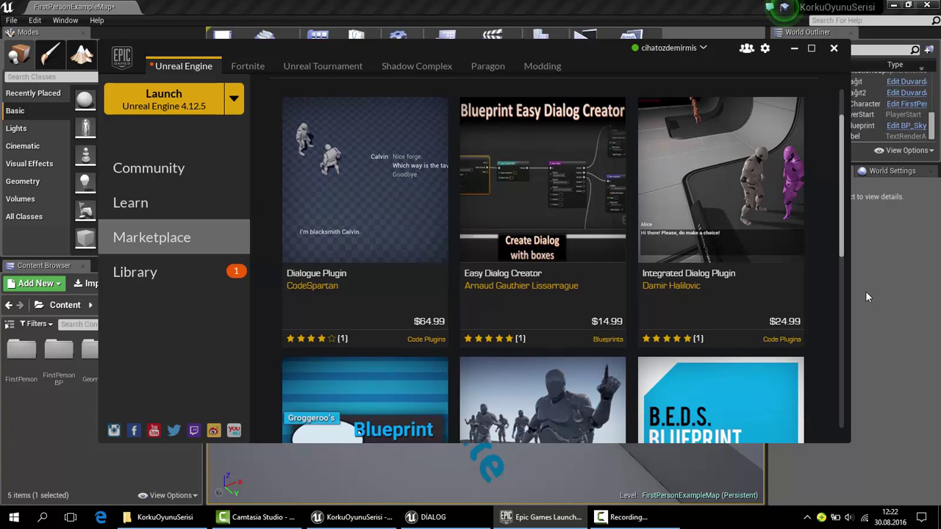
pyautogui.scroll(-1, 811, 291)
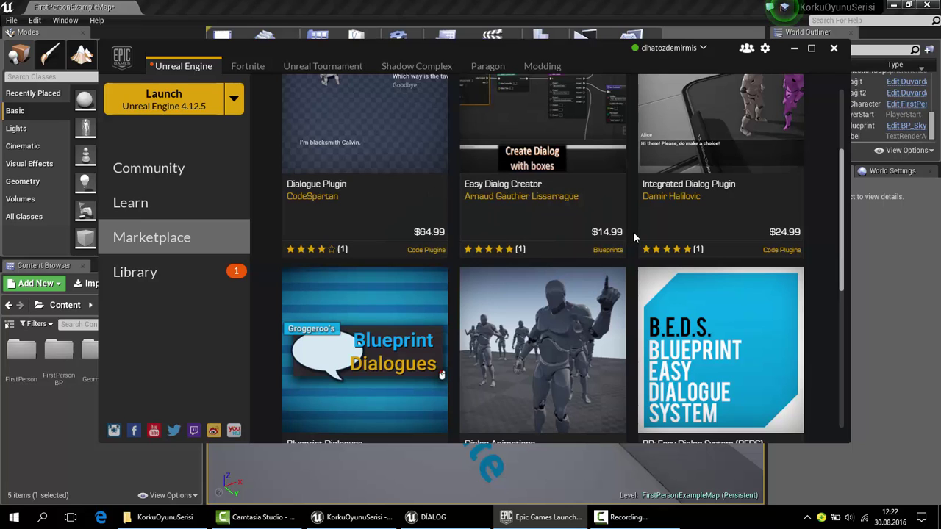
pyautogui.scroll(-1, 617, 252)
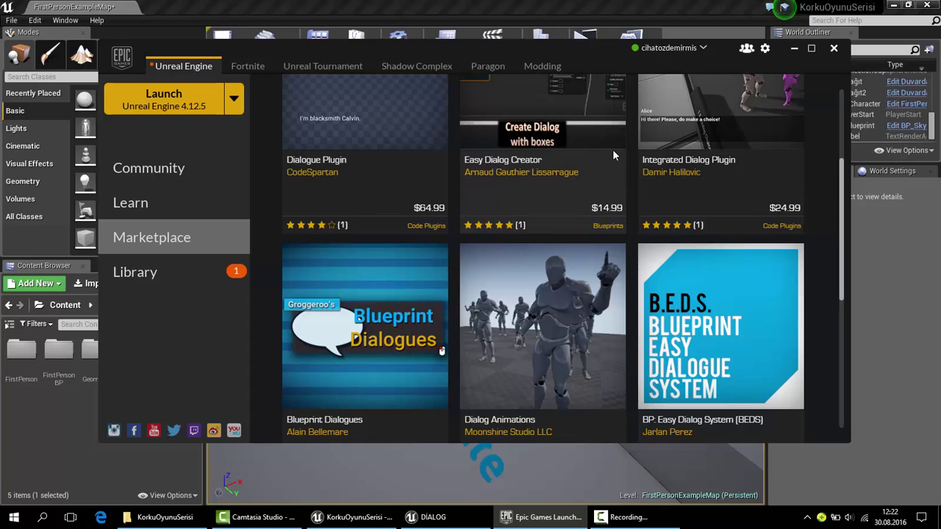
# Step: Return to the editor, open the DİALOG widget blueprint and center its design canvas
pyautogui.click(796, 50)
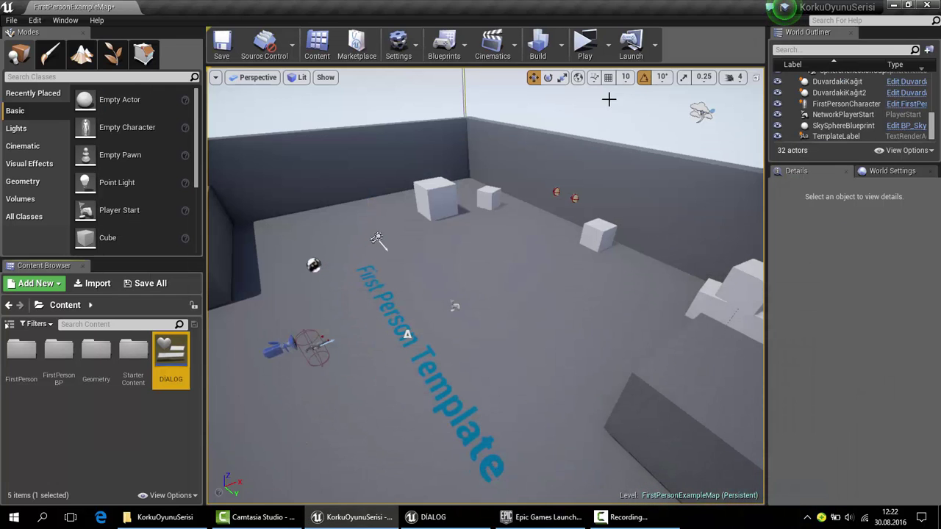
pyautogui.moveTo(425, 228); pyautogui.dragTo(412, 235)
pyautogui.doubleClick(170, 352)
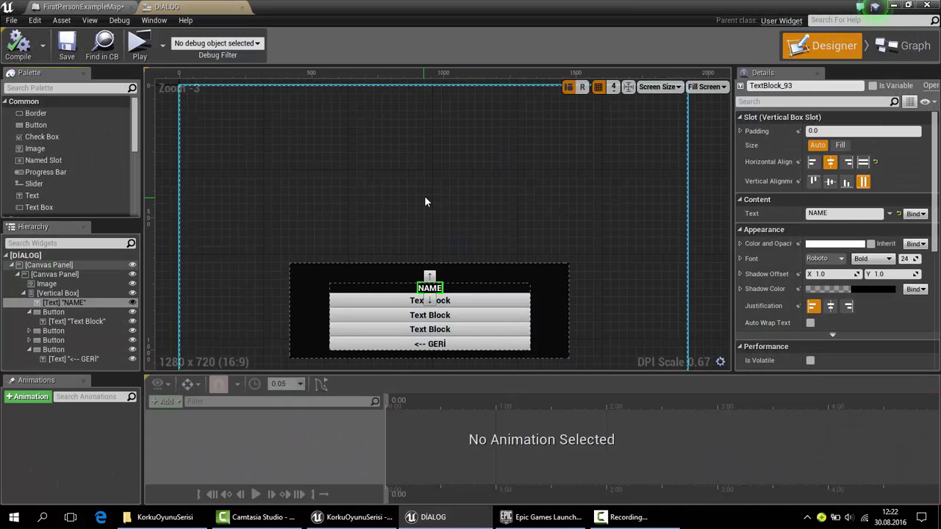
pyautogui.scroll(1, 435, 162)
pyautogui.scroll(1, 468, 152)
pyautogui.scroll(1, 467, 152)
pyautogui.moveTo(482, 212); pyautogui.dragTo(466, 168, button='right')
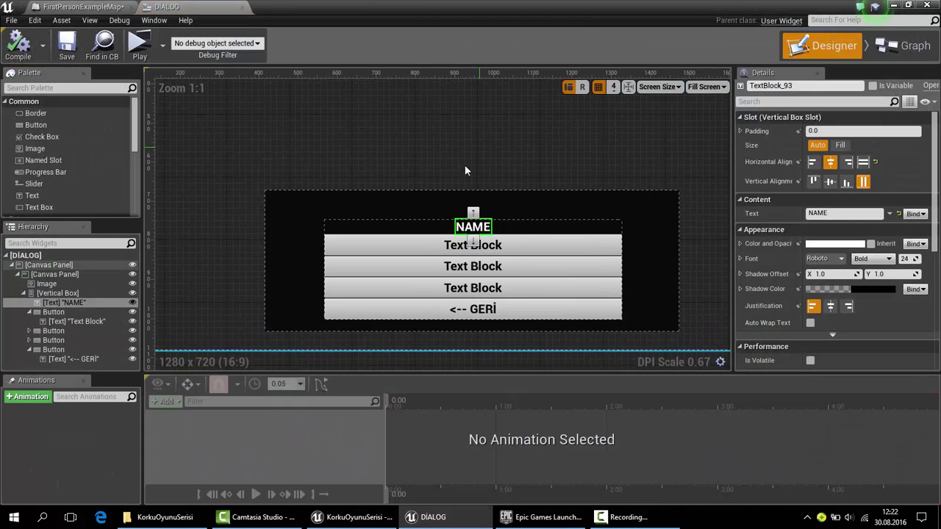
# Step: Inspect the canvas panel, background image and button vertical box in the Hierarchy
pyautogui.click(272, 193)
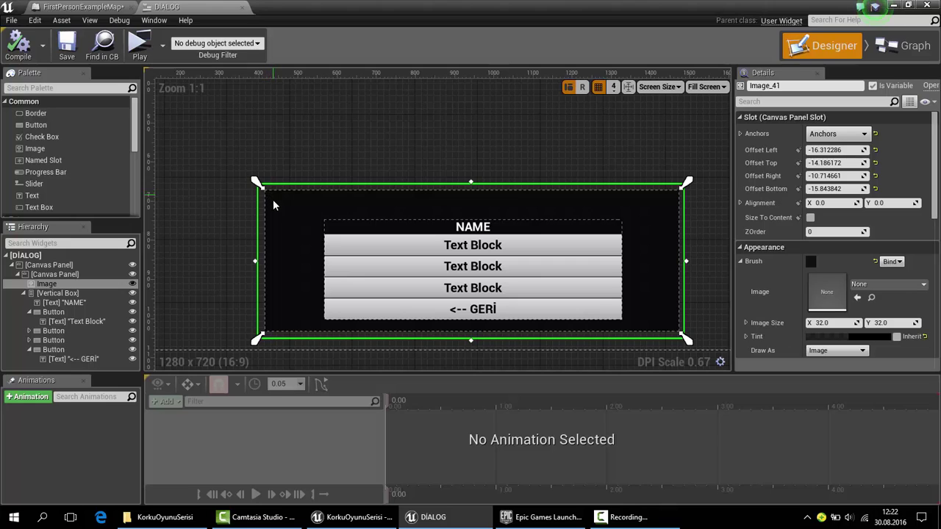
pyautogui.click(47, 273)
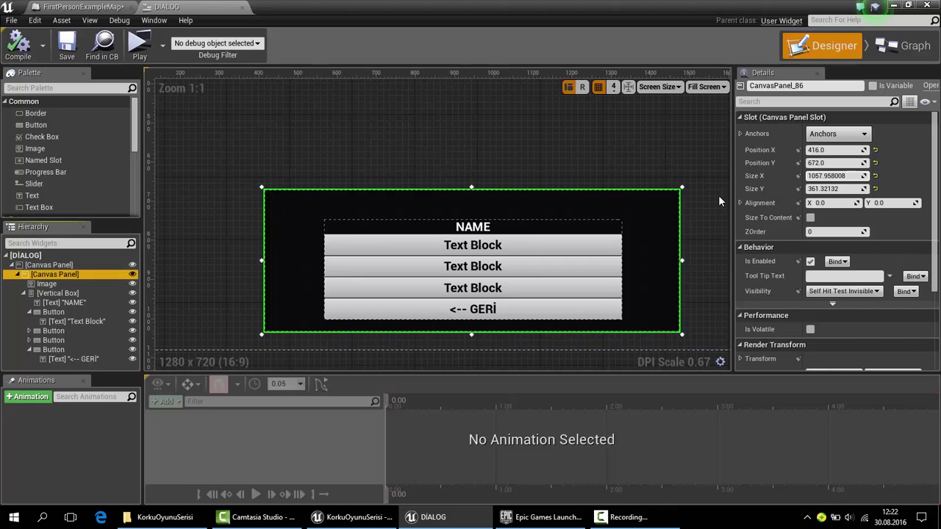
pyautogui.click(29, 286)
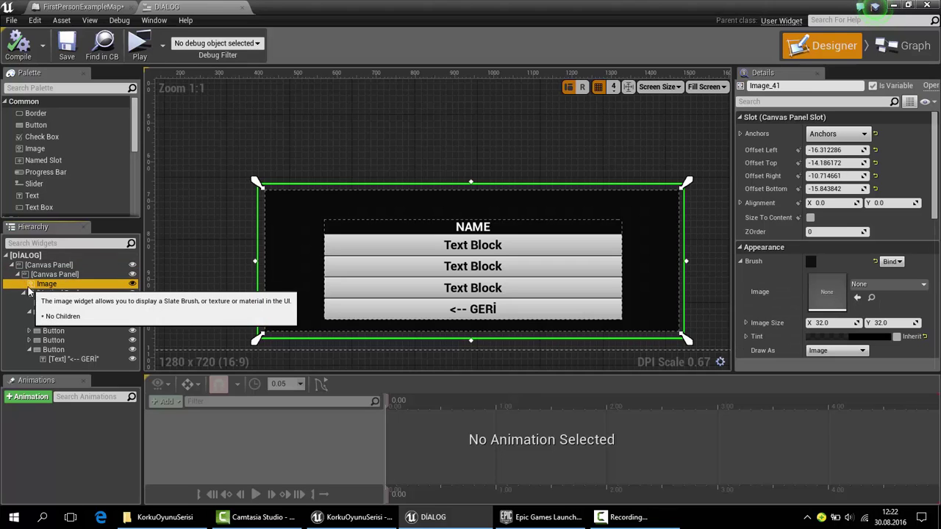
pyautogui.click(49, 265)
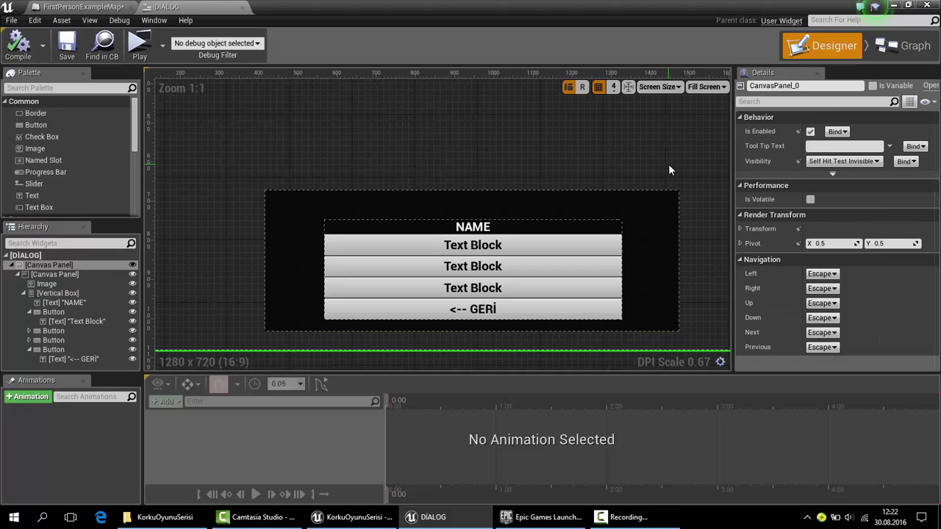
pyautogui.click(52, 284)
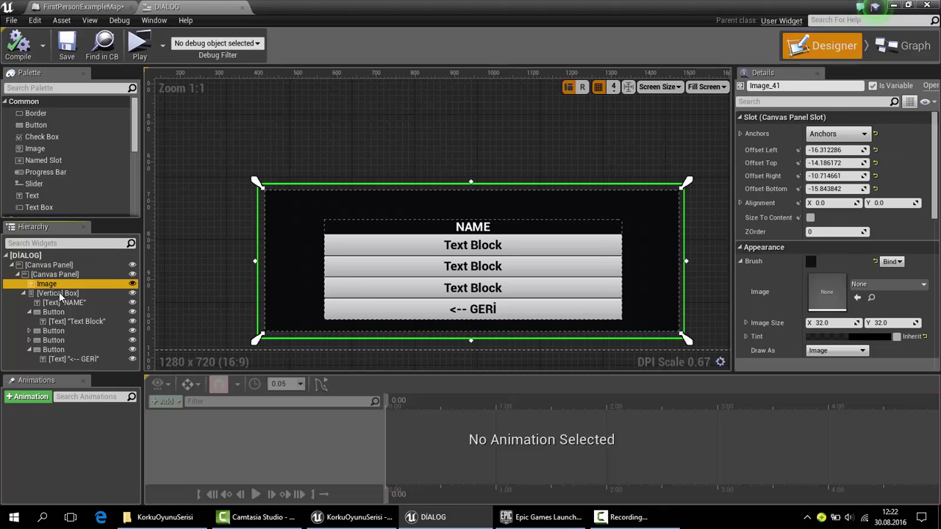
pyautogui.click(60, 294)
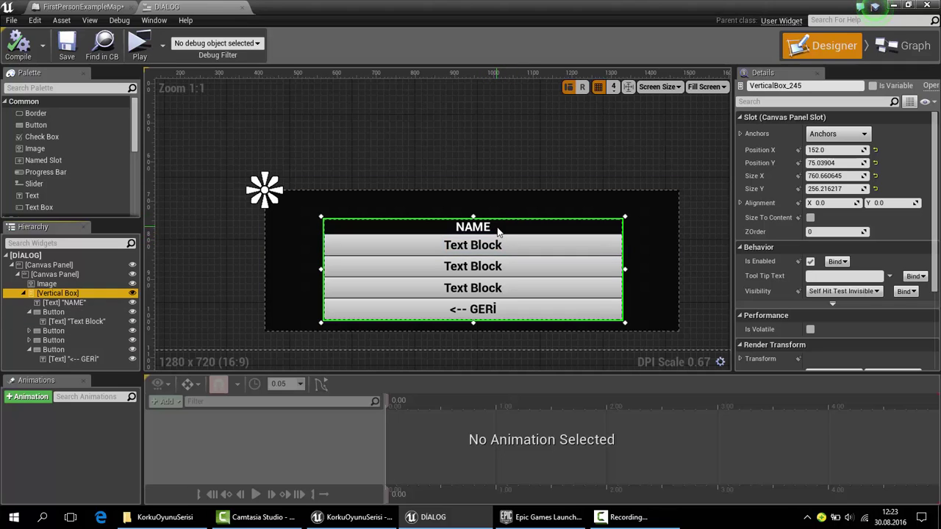
# Step: Select the NAME title, the answer buttons and the '<-- GERİ' back button in turn
pyautogui.click(491, 230)
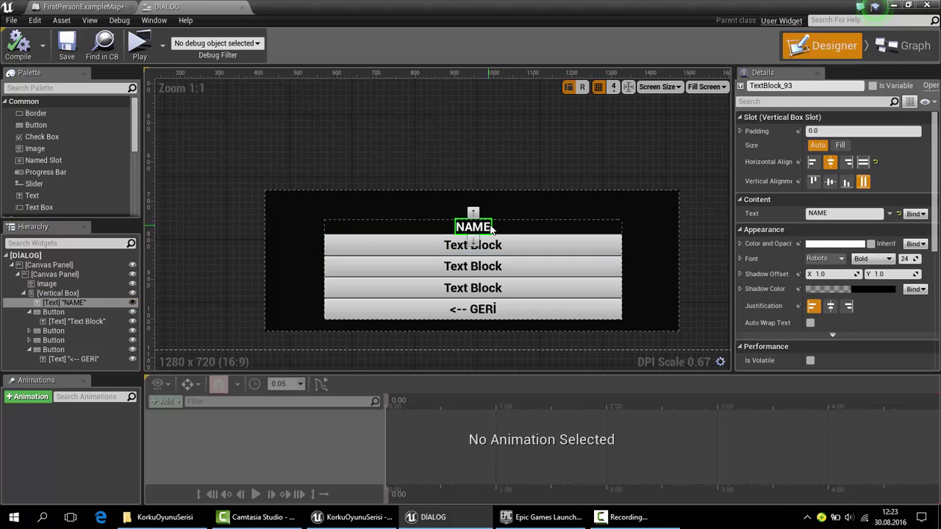
pyautogui.click(533, 242)
pyautogui.click(518, 288)
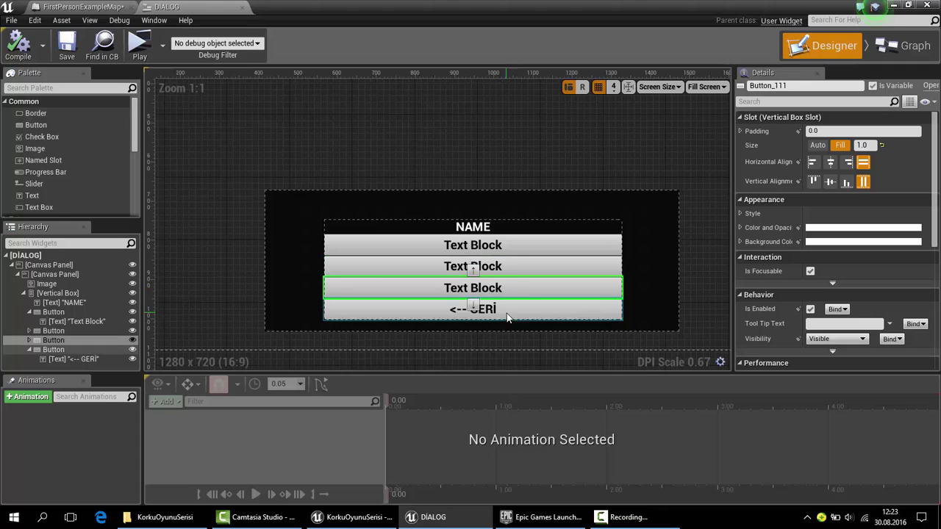
pyautogui.click(538, 319)
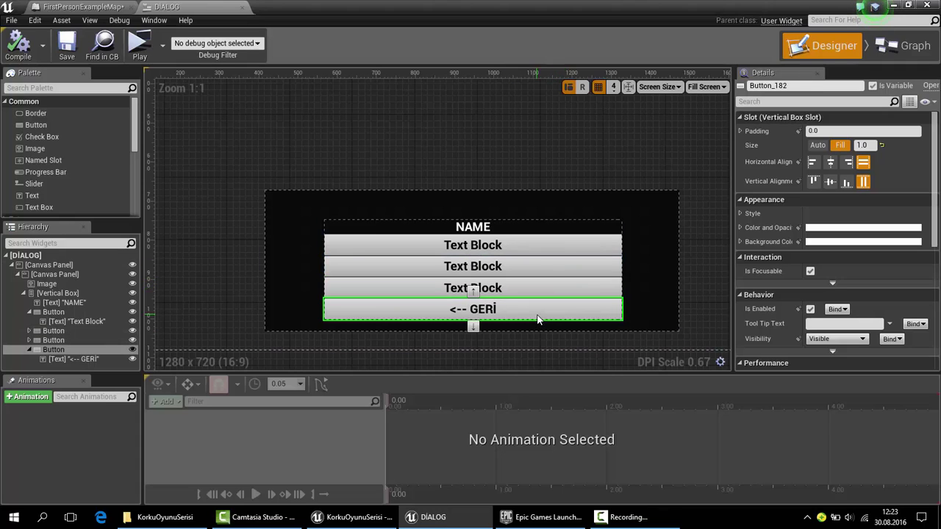
pyautogui.click(480, 229)
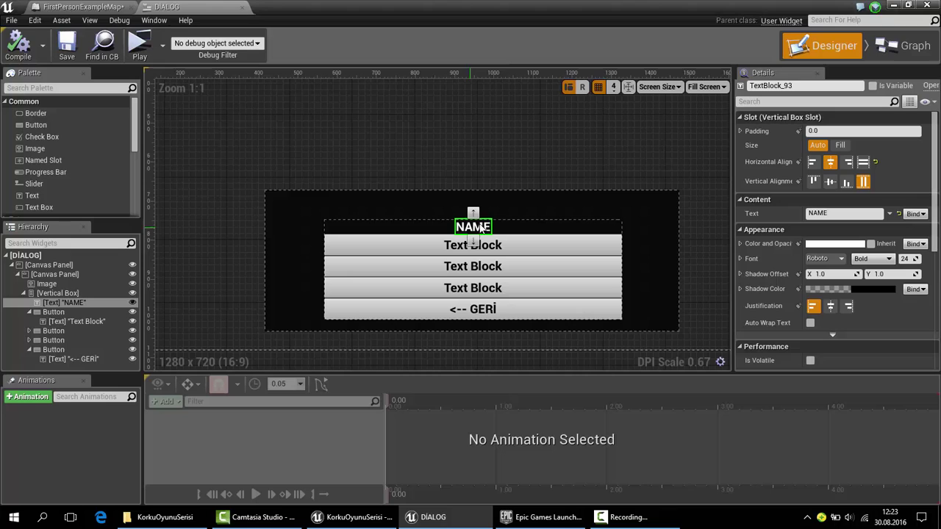
pyautogui.click(551, 238)
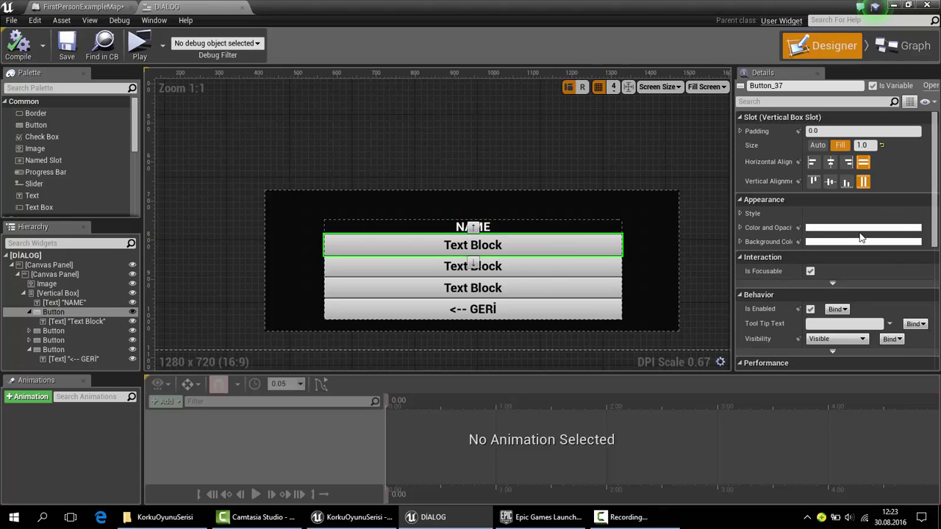
# Step: Select the first answer button's Text Block
pyautogui.scroll(-3, 860, 237)
pyautogui.scroll(3, 860, 237)
pyautogui.scroll(-1, 876, 194)
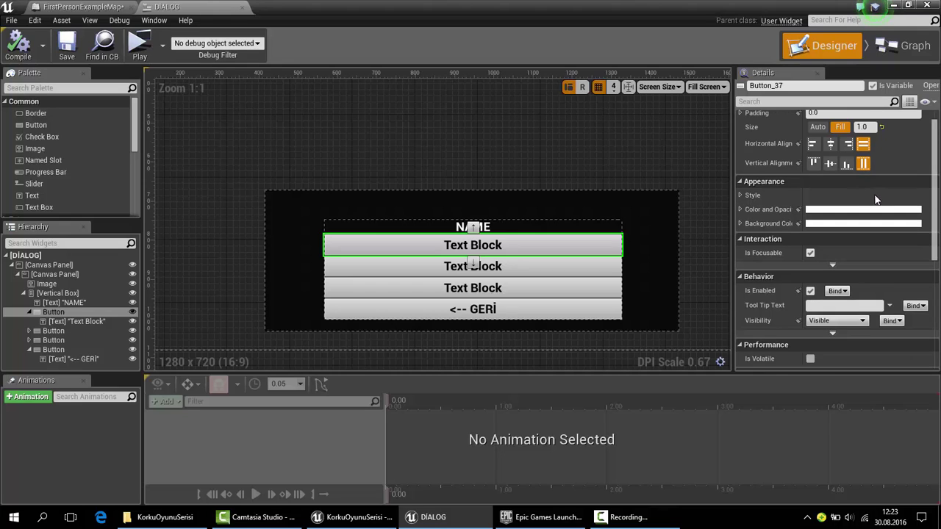
pyautogui.scroll(1, 856, 200)
pyautogui.click(466, 247)
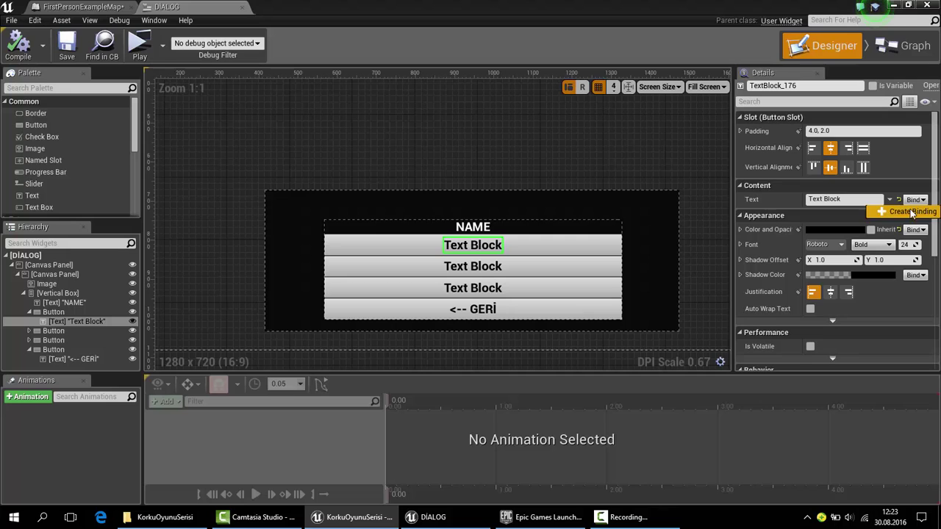
# Step: Create a Get Text 0 binding for the answer text and arrange its graph
pyautogui.click(911, 212)
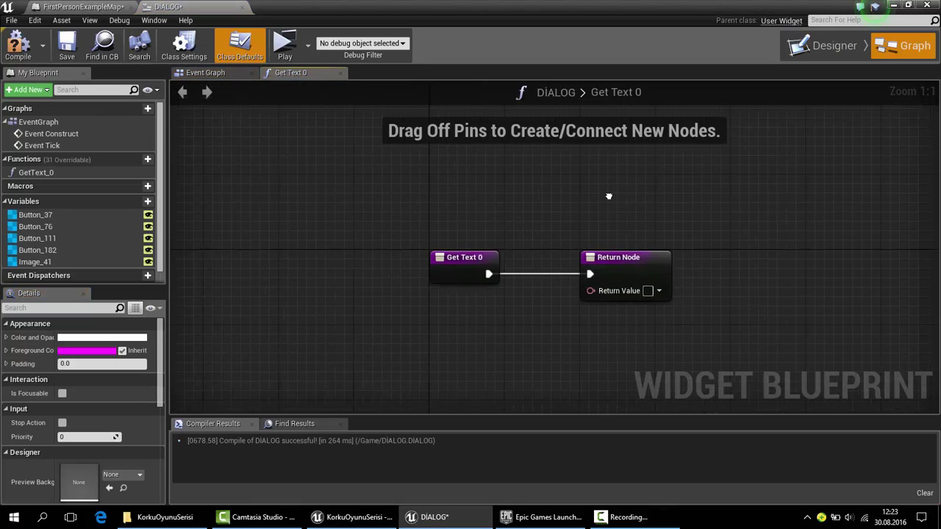
pyautogui.moveTo(609, 196); pyautogui.dragTo(522, 185, button='right')
pyautogui.moveTo(516, 259)
pyautogui.mouseDown()
pyautogui.moveTo(735, 257)
pyautogui.moveTo(735, 267)
pyautogui.mouseUp()
pyautogui.click(127, 200)
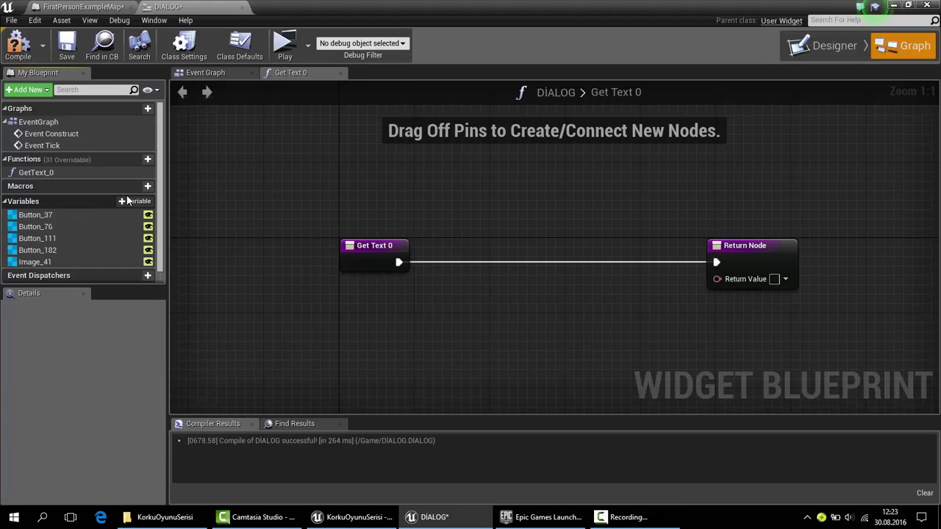
# Step: Add String variables Soru1, Soru2 and Soru3
pyautogui.click(133, 202)
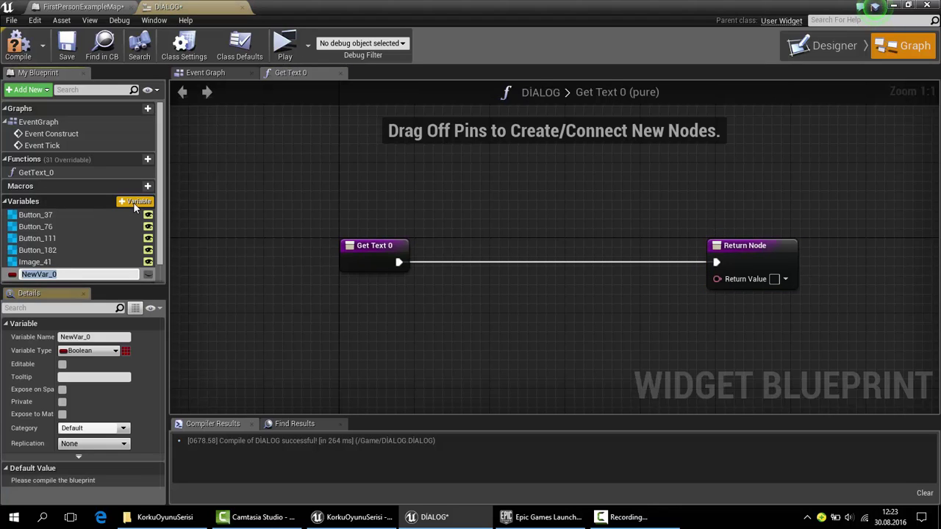
pyautogui.write('Soru1')
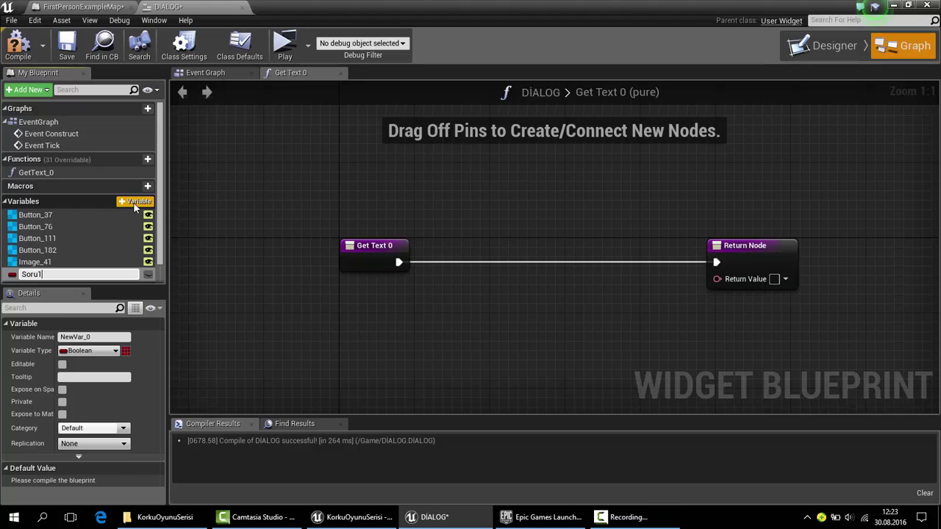
pyautogui.press('Return')
pyautogui.click(12, 274)
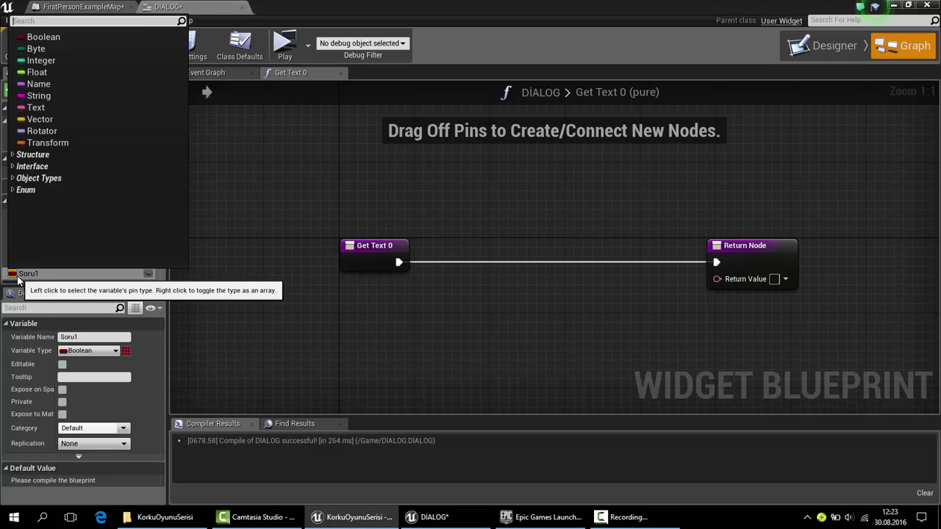
pyautogui.click(45, 95)
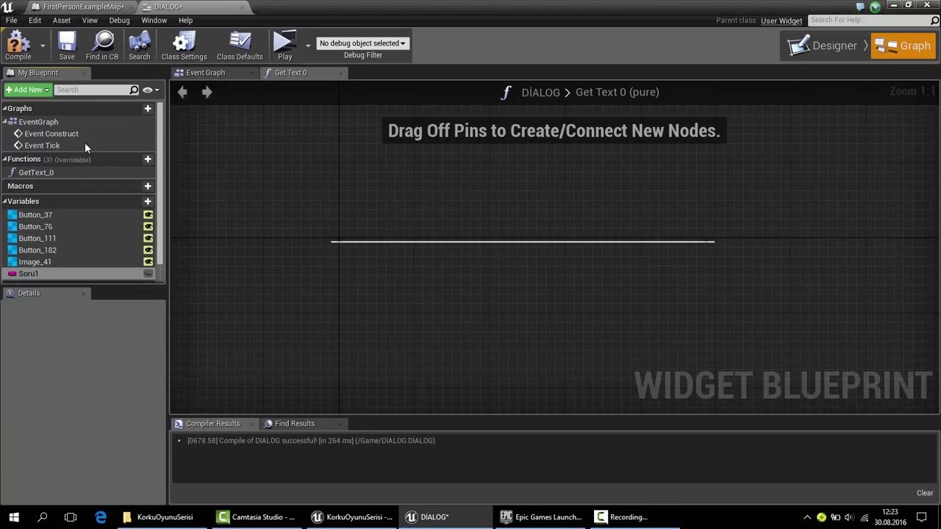
pyautogui.click(136, 197)
pyautogui.write('Soru')
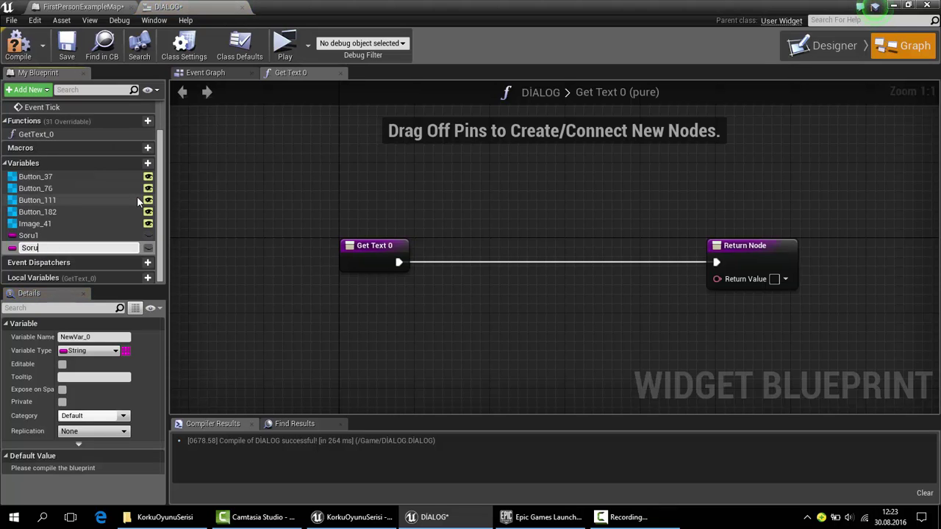
pyautogui.write('2')
pyautogui.press('Return')
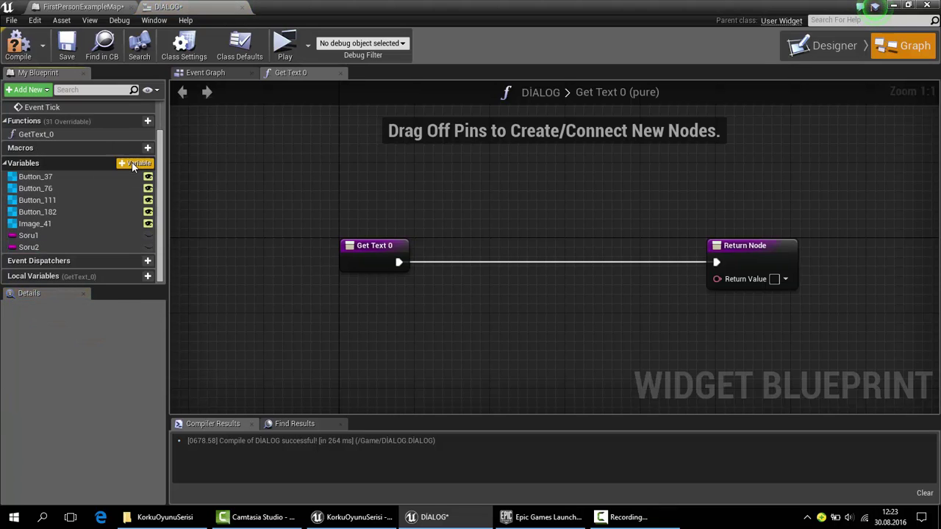
pyautogui.click(132, 162)
pyautogui.write('Soru')
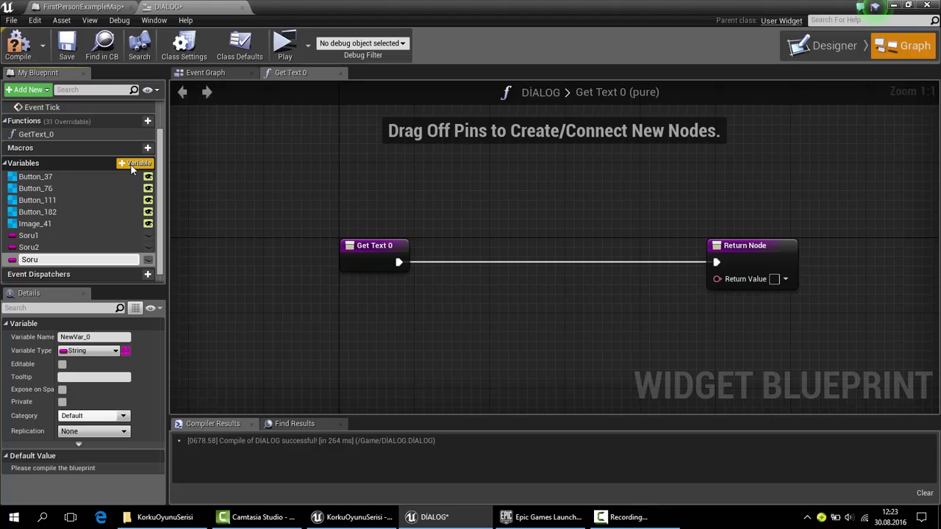
pyautogui.write('3')
pyautogui.press('Return')
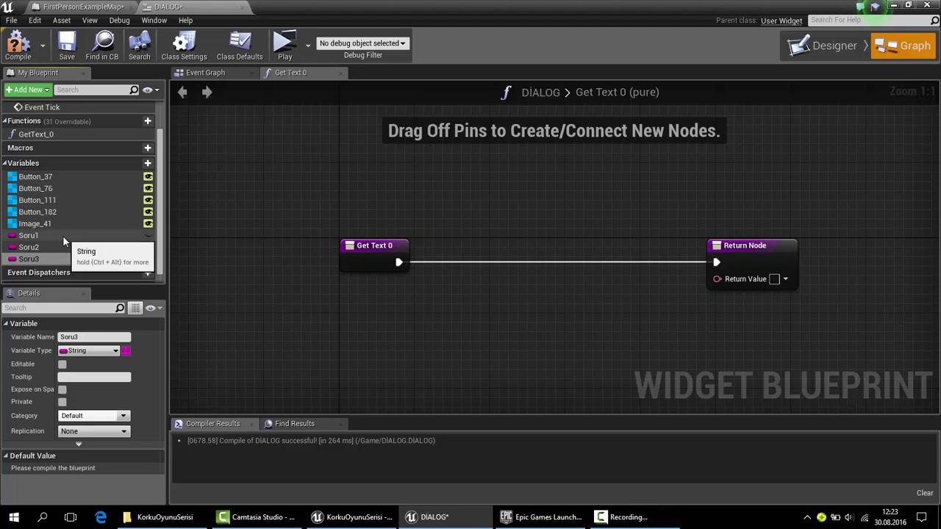
# Step: Feed a Soru1 getter into Get Text 0's Return Value and compile
pyautogui.moveTo(62, 235)
pyautogui.mouseDown()
pyautogui.moveTo(728, 277)
pyautogui.moveTo(617, 332)
pyautogui.moveTo(744, 280)
pyautogui.mouseUp()
pyautogui.click(601, 352)
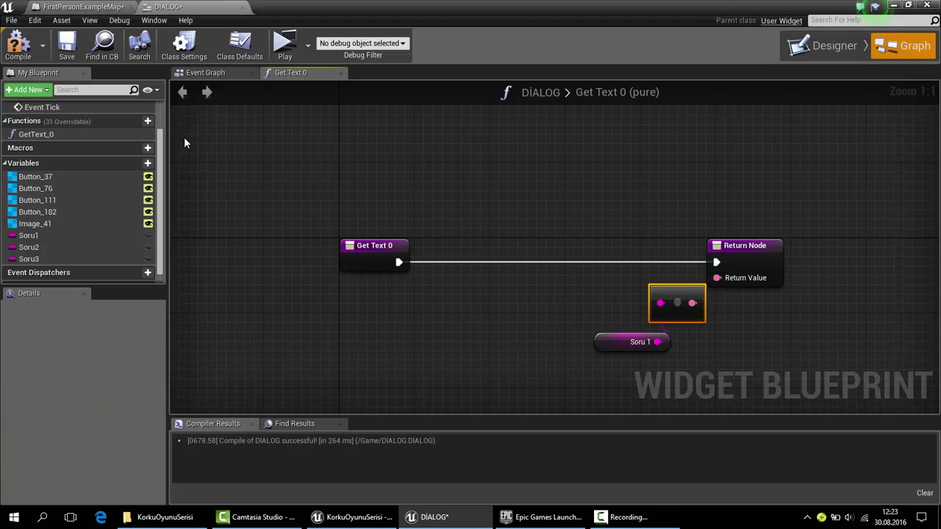
pyautogui.click(20, 49)
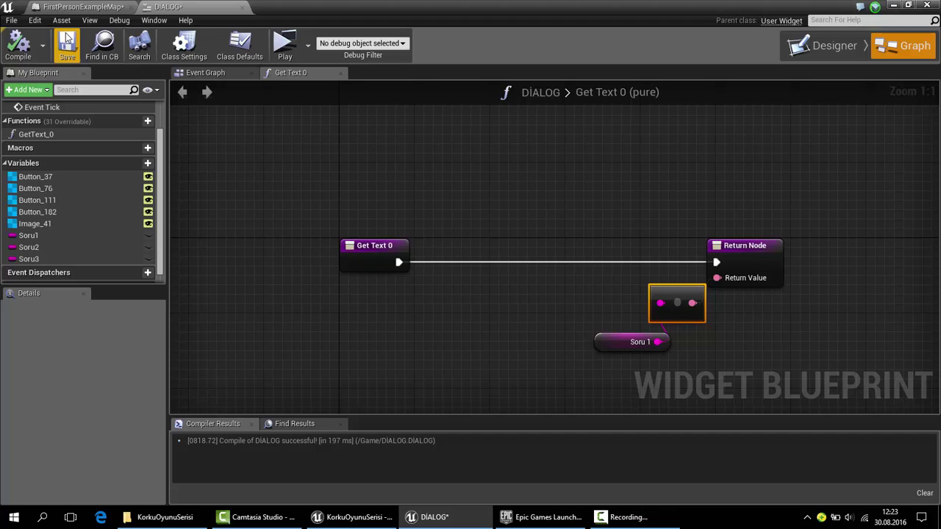
pyautogui.click(205, 74)
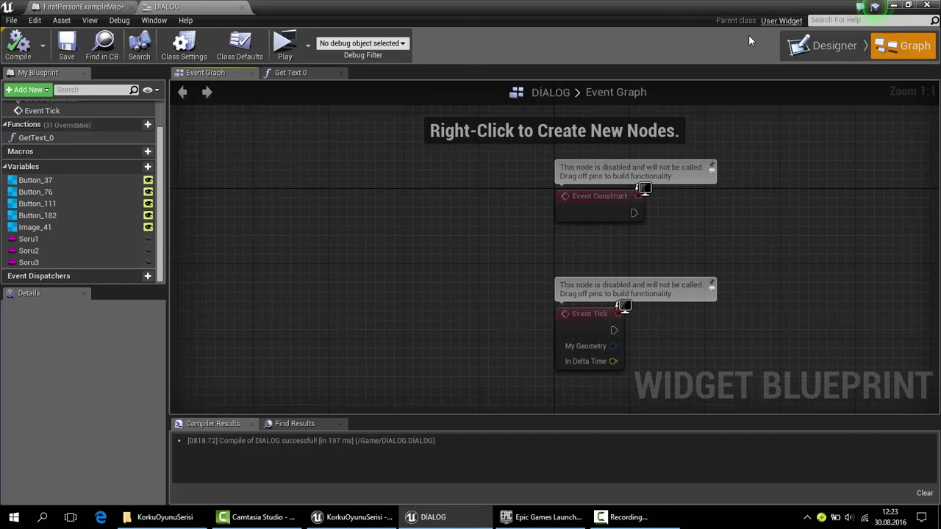
# Step: Bind the second Text Block to a new Get Text 1 function returning Soru2, then compile
pyautogui.click(827, 46)
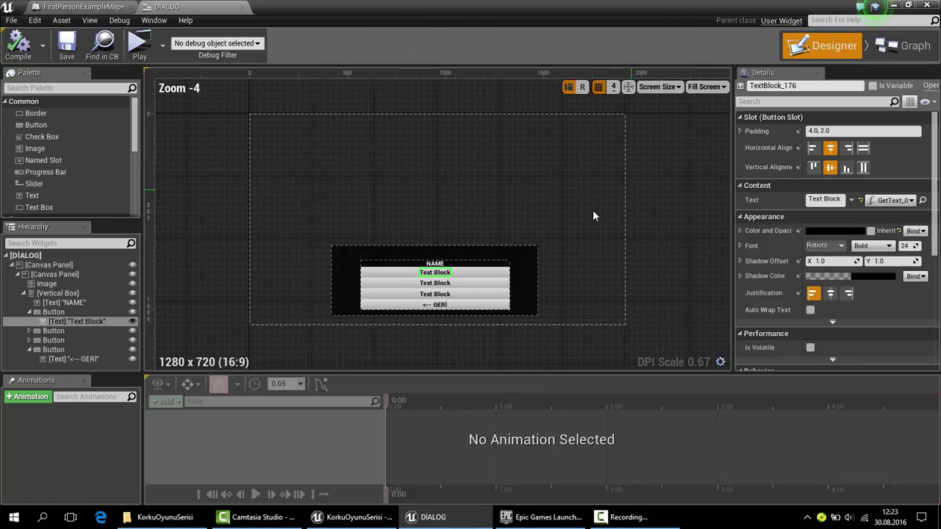
pyautogui.click(446, 284)
pyautogui.click(924, 202)
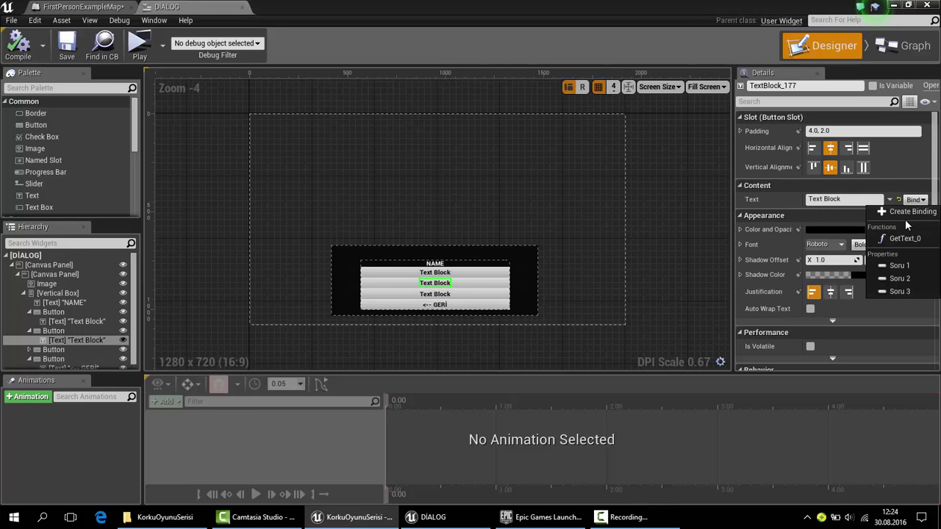
pyautogui.click(901, 213)
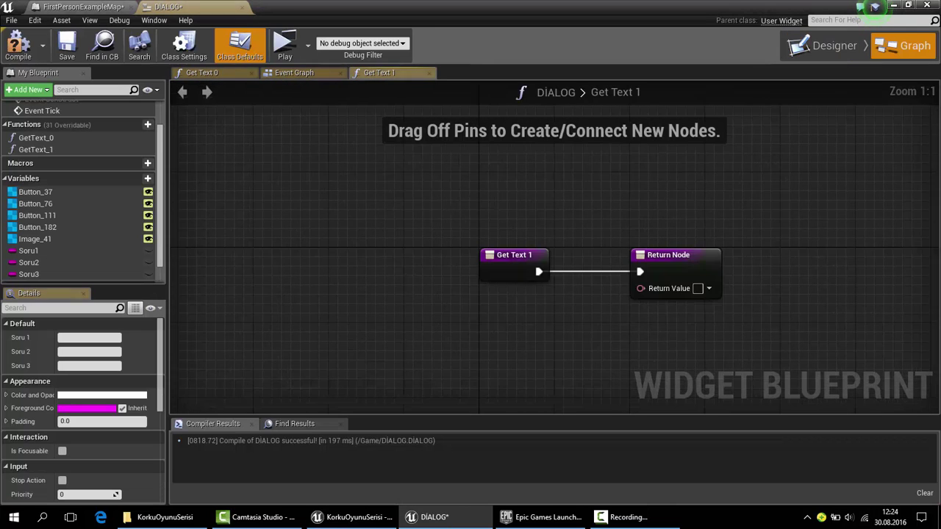
pyautogui.moveTo(29, 262); pyautogui.dragTo(405, 343)
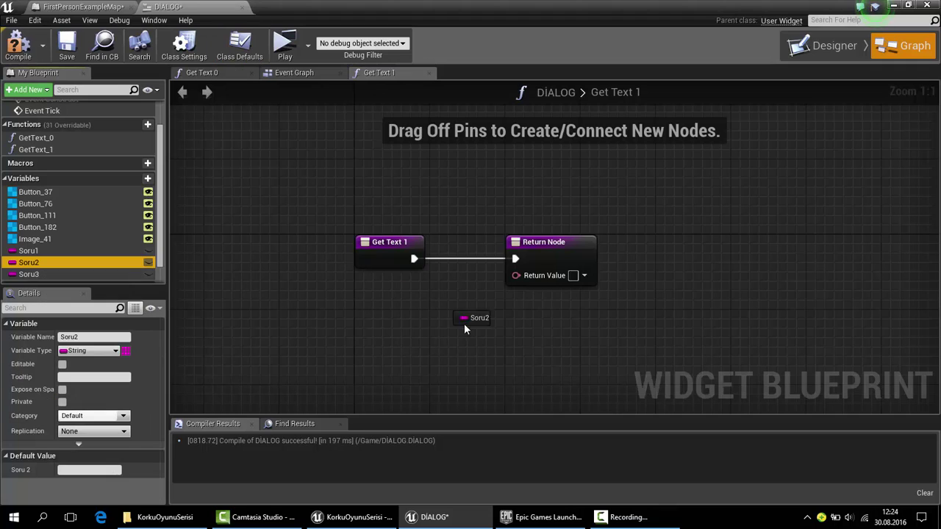
pyautogui.click(420, 360)
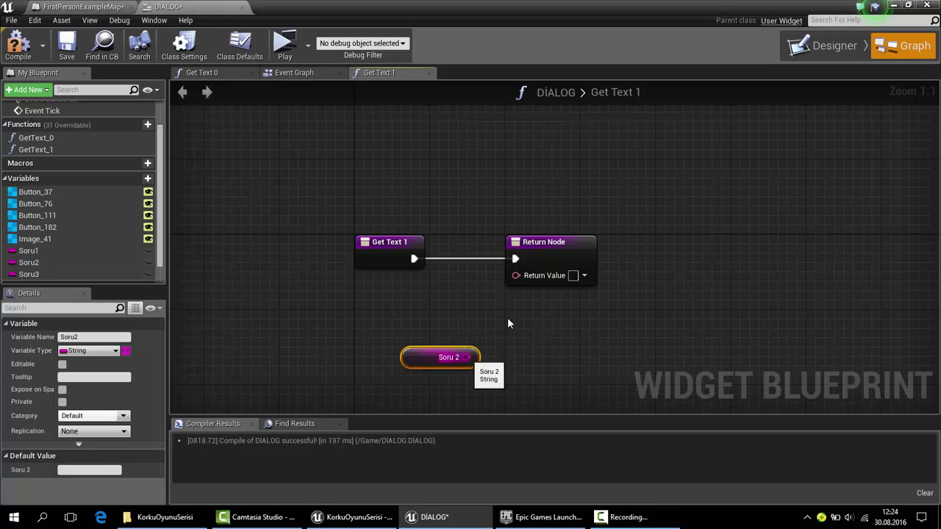
pyautogui.moveTo(466, 357); pyautogui.dragTo(513, 266)
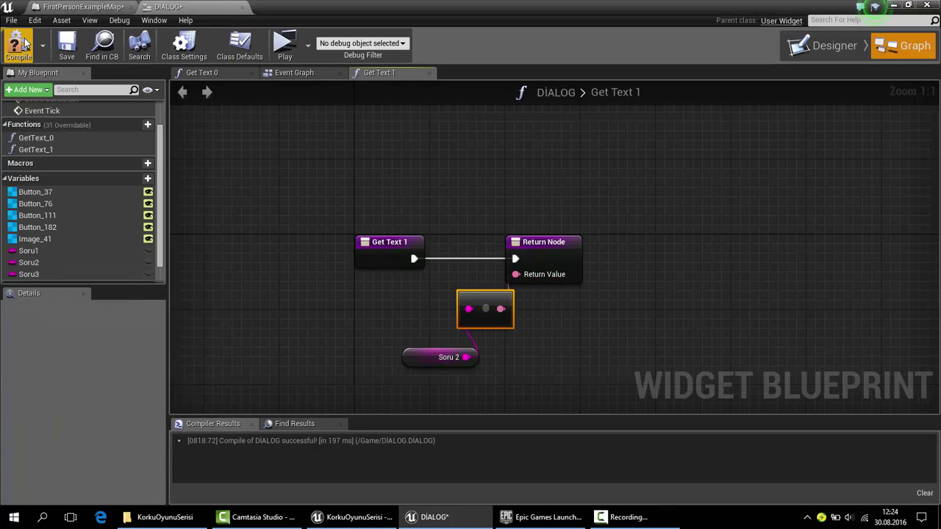
pyautogui.click(21, 44)
pyautogui.click(835, 46)
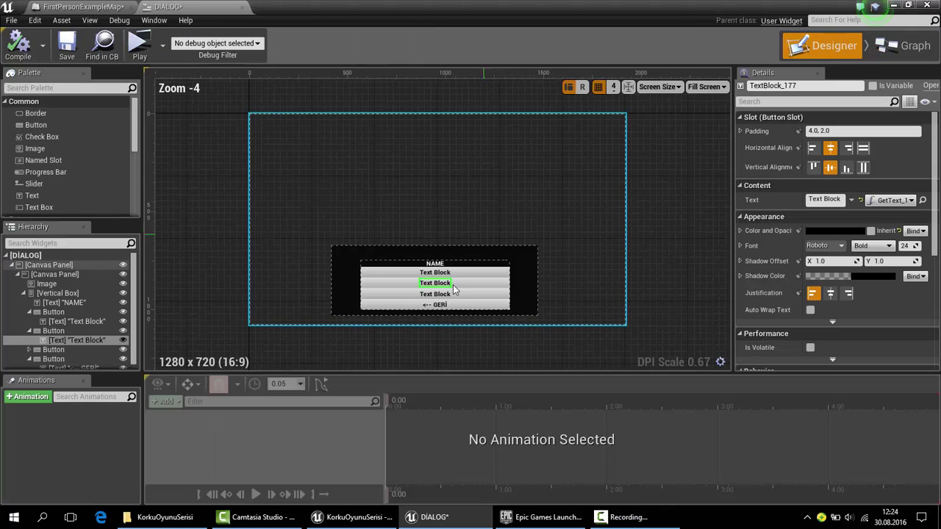
# Step: Bind the third Text Block to a new Get Text 2 returning Soru3, then compile and save
pyautogui.click(436, 297)
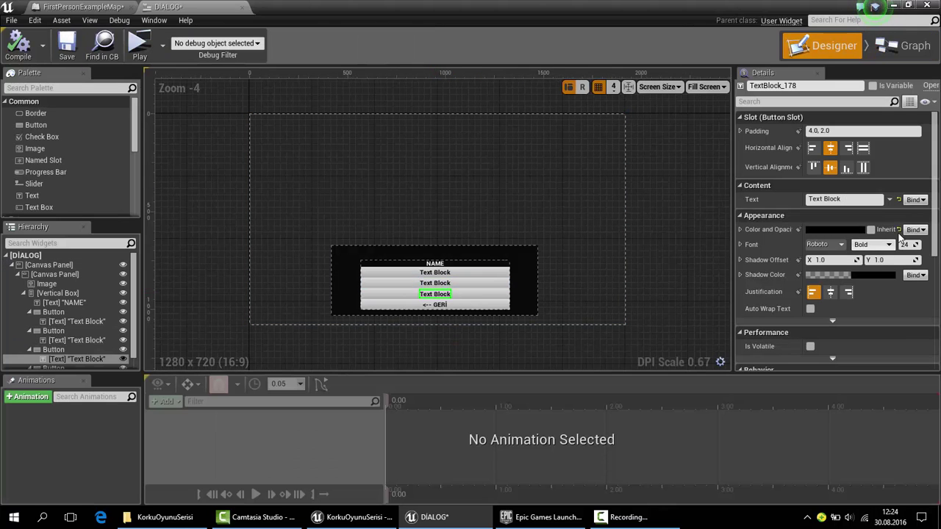
pyautogui.click(914, 200)
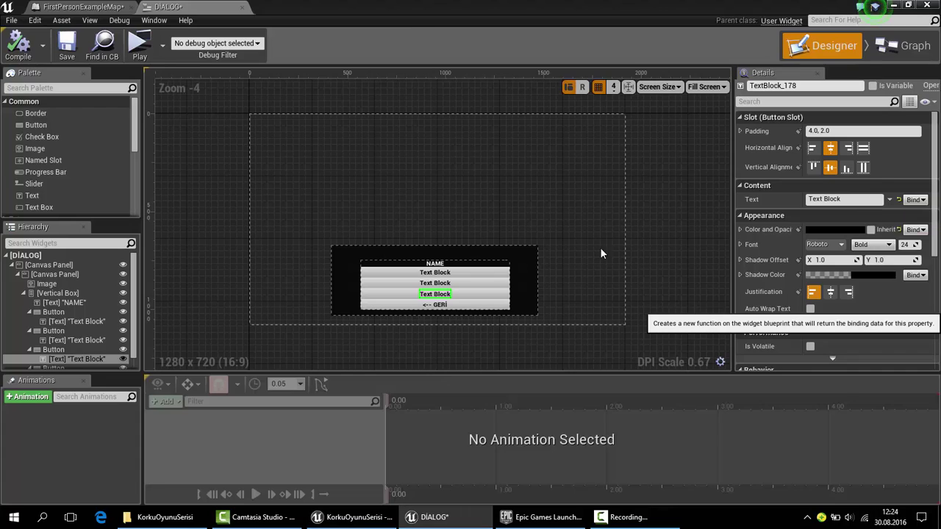
pyautogui.click(916, 207)
pyautogui.scroll(-1, 36, 270)
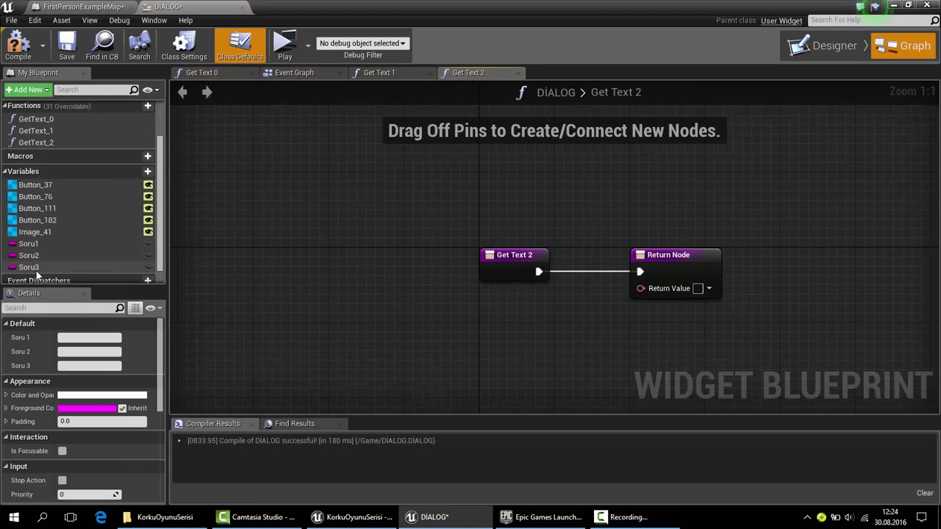
pyautogui.moveTo(102, 263); pyautogui.dragTo(539, 338)
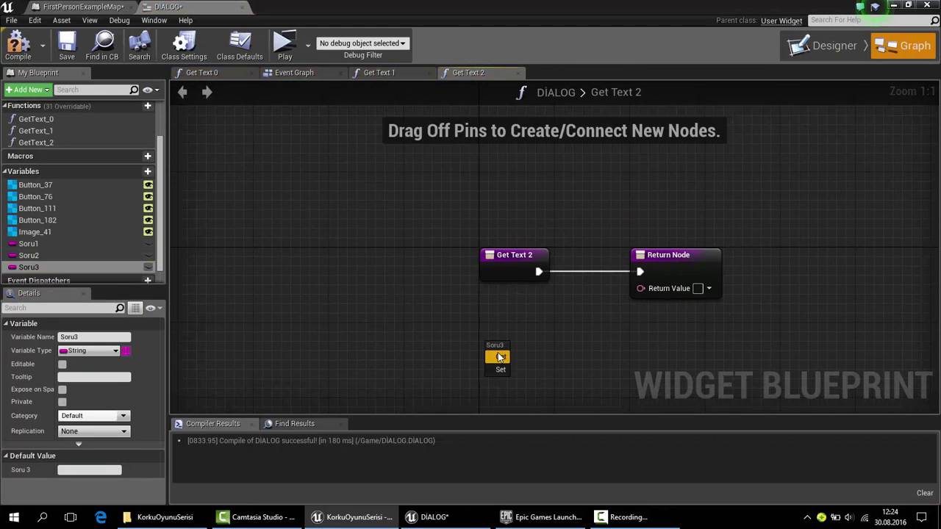
pyautogui.click(498, 352)
pyautogui.moveTo(553, 352); pyautogui.dragTo(642, 288)
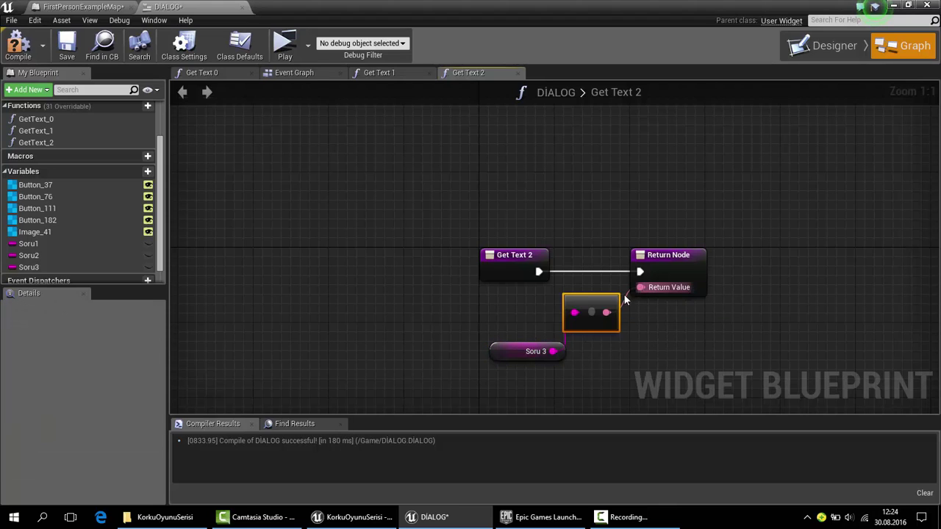
pyautogui.click(18, 44)
pyautogui.click(64, 46)
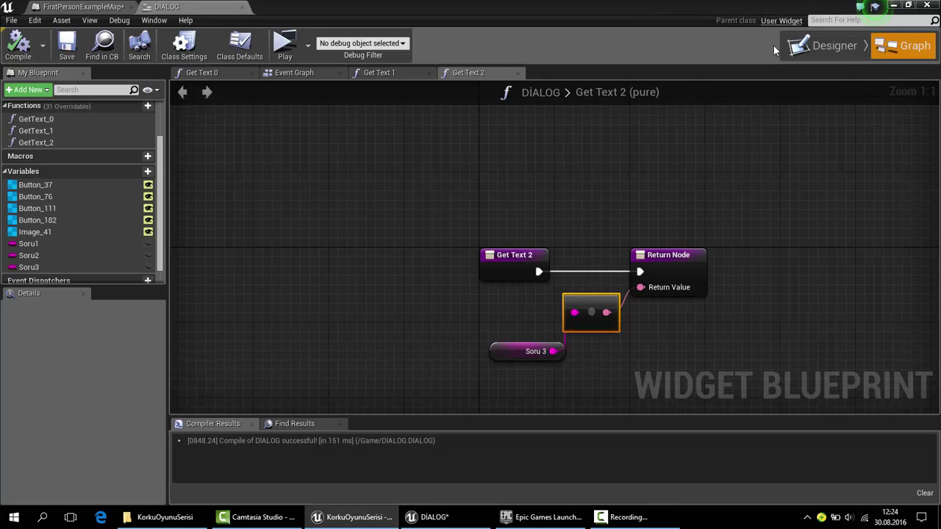
pyautogui.click(802, 43)
# Step: Create a Get Text 3 binding for the NAME text block
pyautogui.scroll(1, 423, 241)
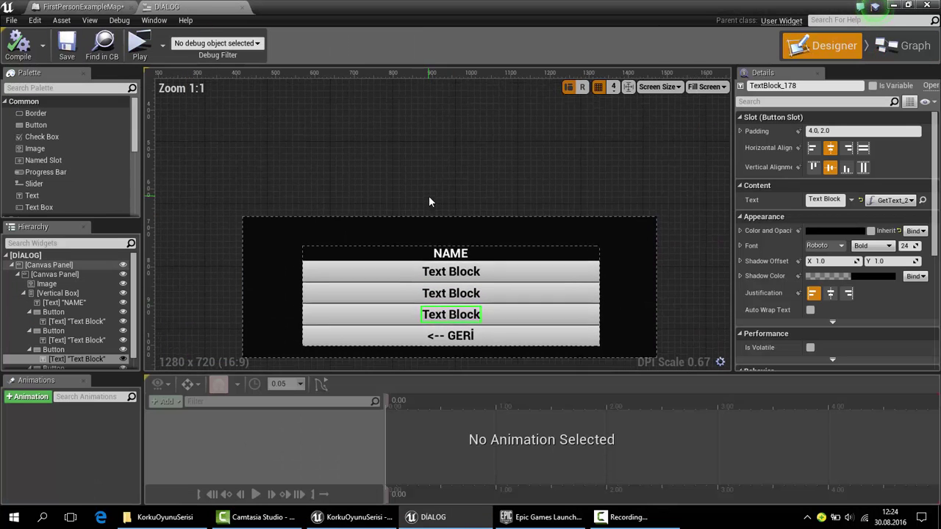
pyautogui.click(451, 252)
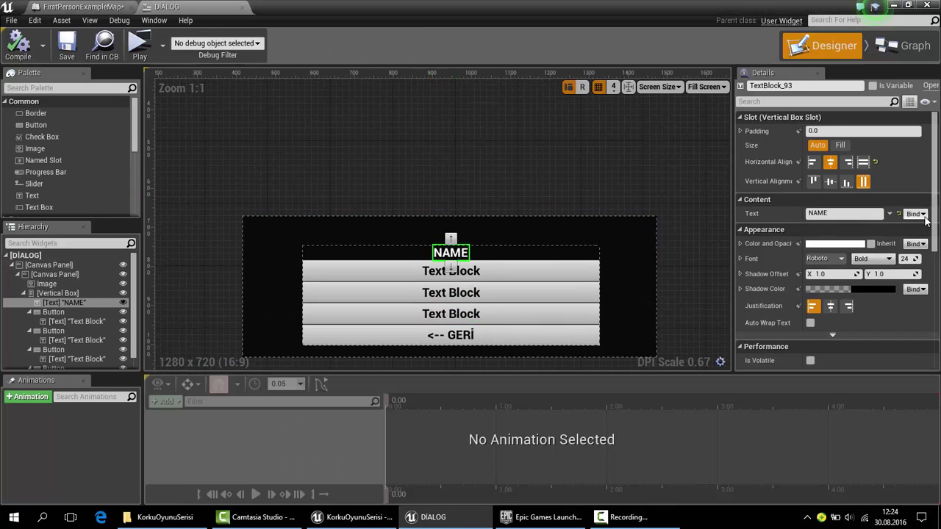
pyautogui.click(925, 218)
pyautogui.click(891, 228)
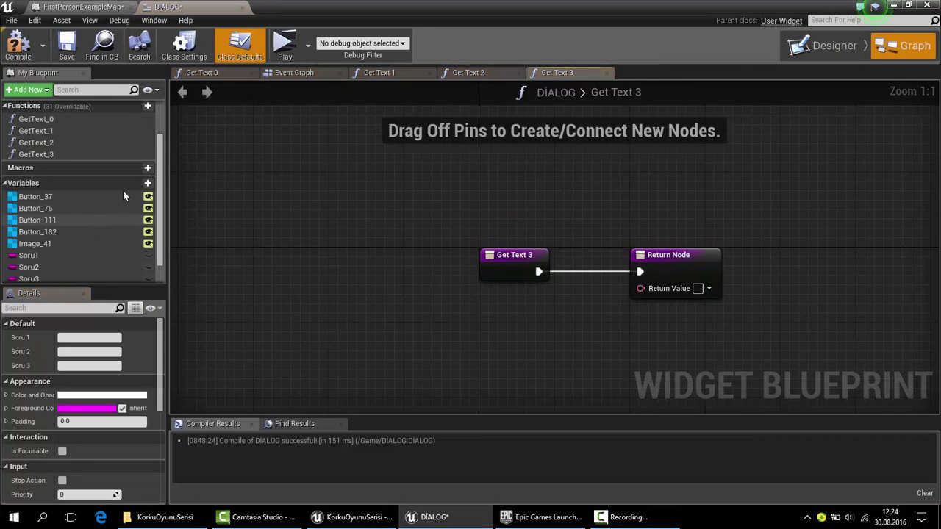
# Step: Add a Name variable, return it from Get Text 3, and save DİALOG
pyautogui.click(147, 183)
pyautogui.write('Na')
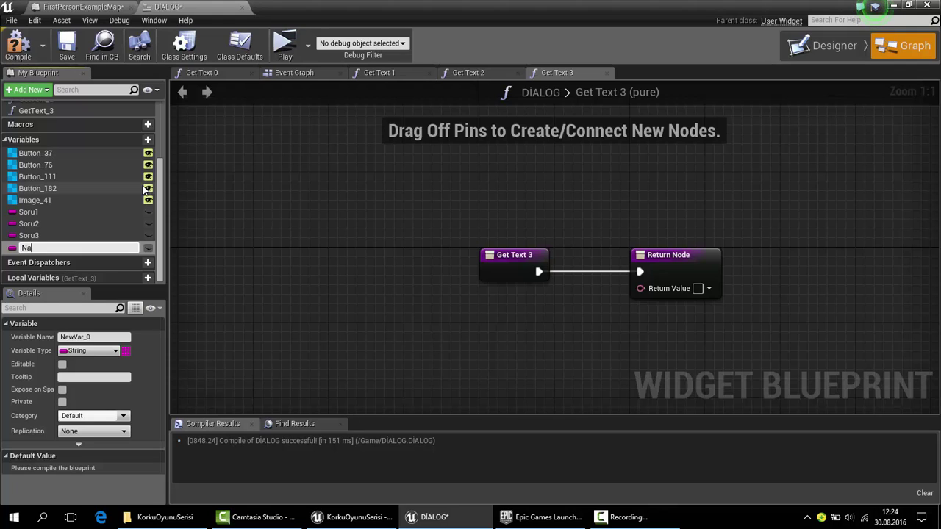
pyautogui.write('me')
pyautogui.press('Return')
pyautogui.moveTo(37, 247)
pyautogui.mouseDown()
pyautogui.moveTo(544, 358)
pyautogui.moveTo(641, 288)
pyautogui.mouseUp()
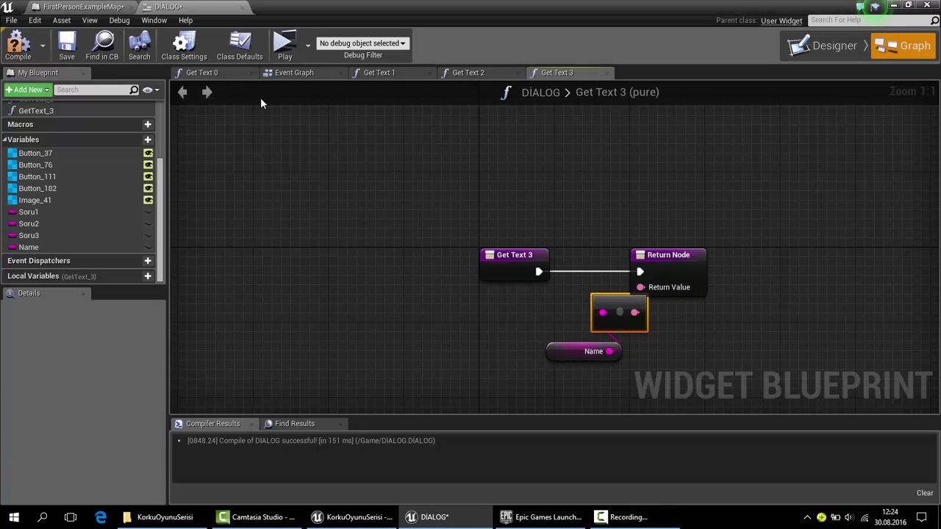
pyautogui.click(67, 59)
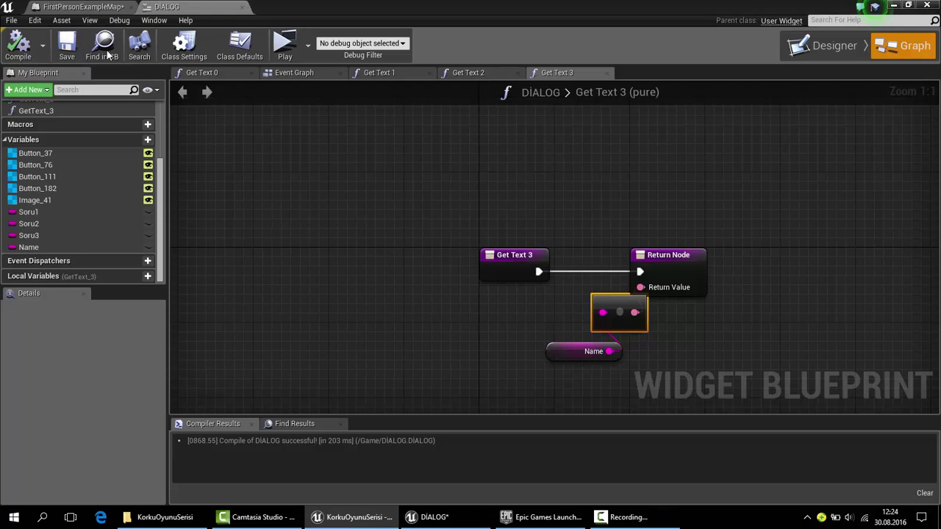
# Step: Create an Actor blueprint named DİALOGCharacter in Content and open it
pyautogui.click(894, 5)
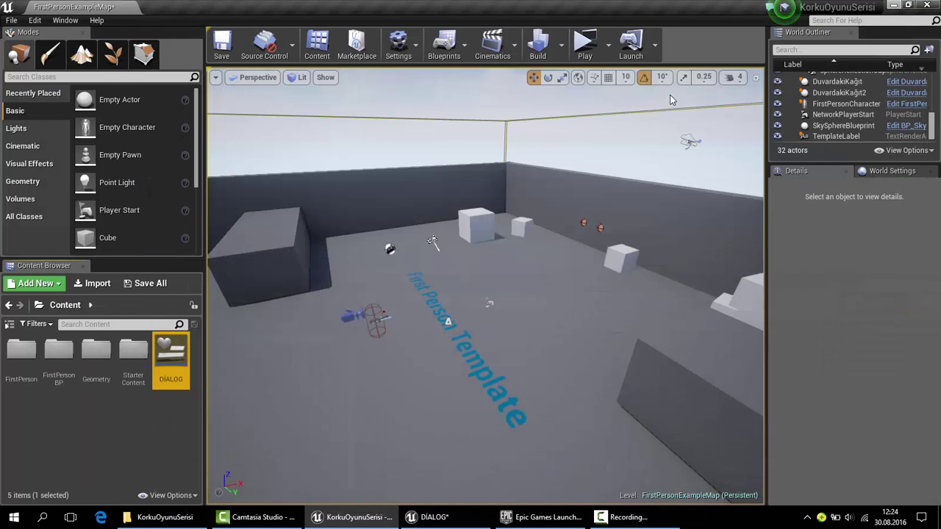
pyautogui.rightClick(76, 417)
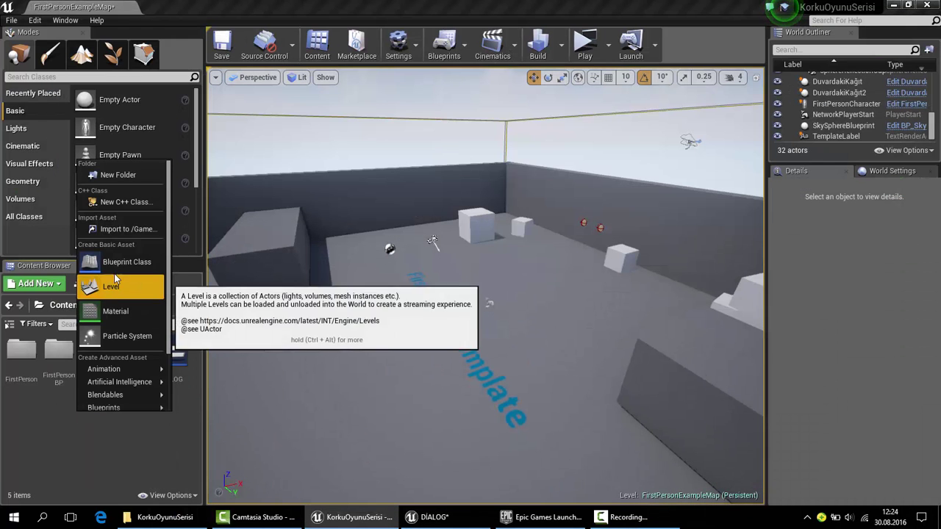
pyautogui.click(117, 252)
pyautogui.click(346, 147)
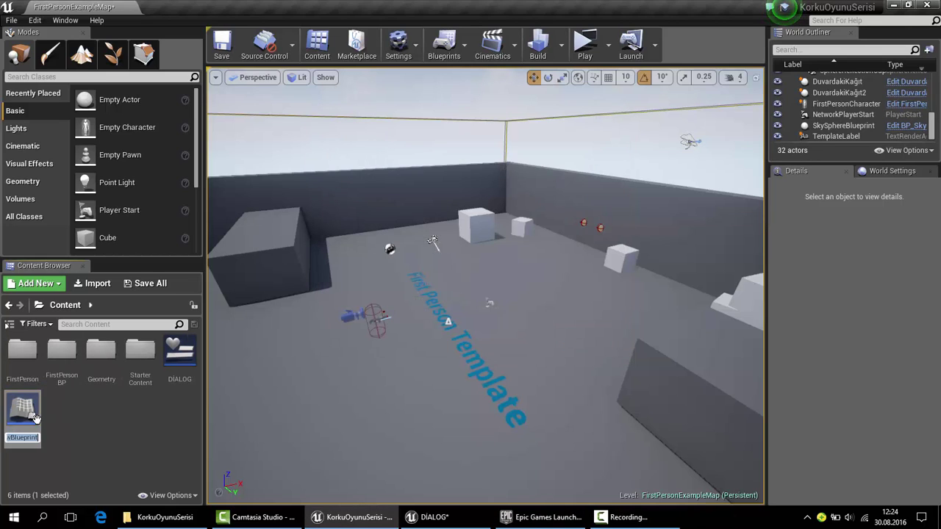
pyautogui.write('DİALOGCharacter')
pyautogui.press('Return')
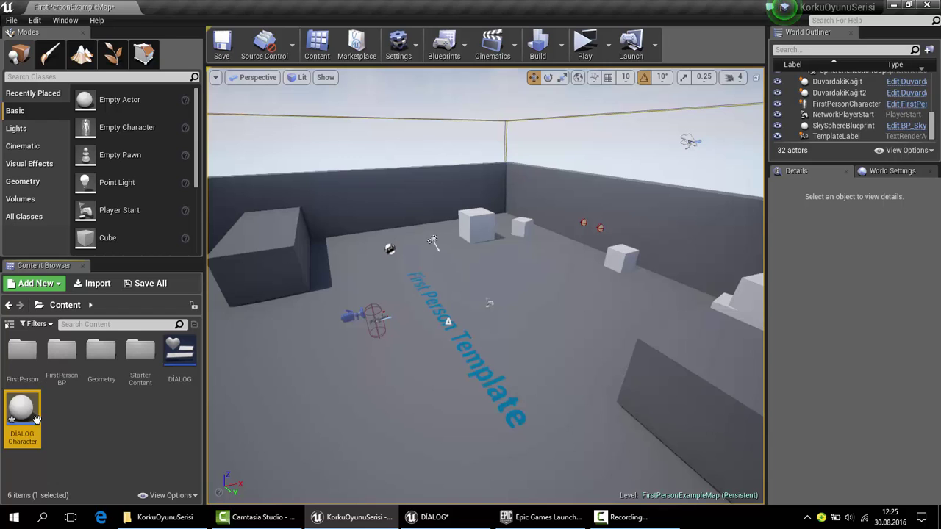
pyautogui.doubleClick(29, 408)
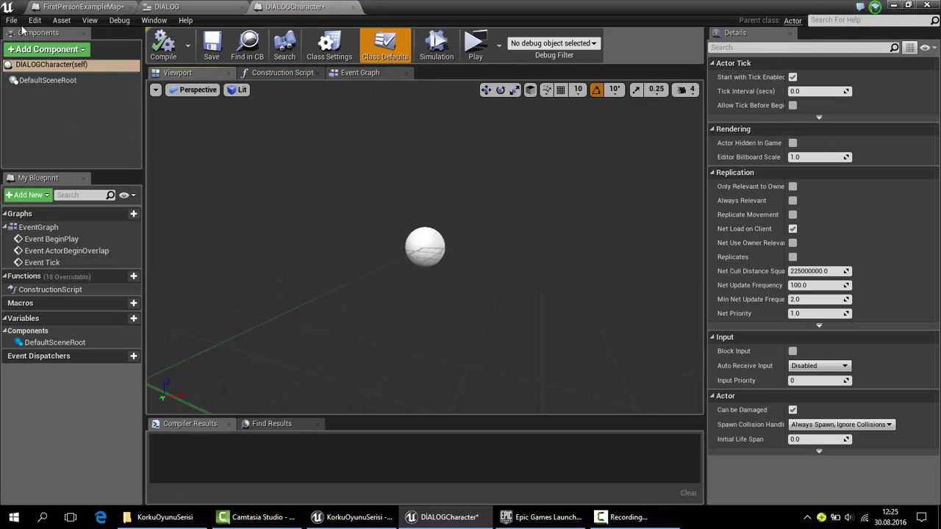
# Step: Add a Cube component and scale it into a tall box of about 0.40 × 0.40 × 1.19
pyautogui.click(45, 50)
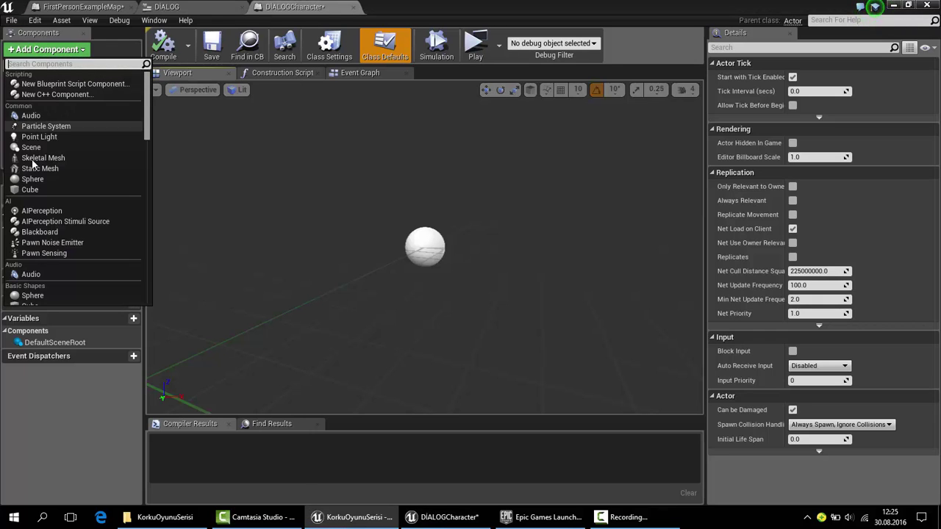
pyautogui.click(25, 190)
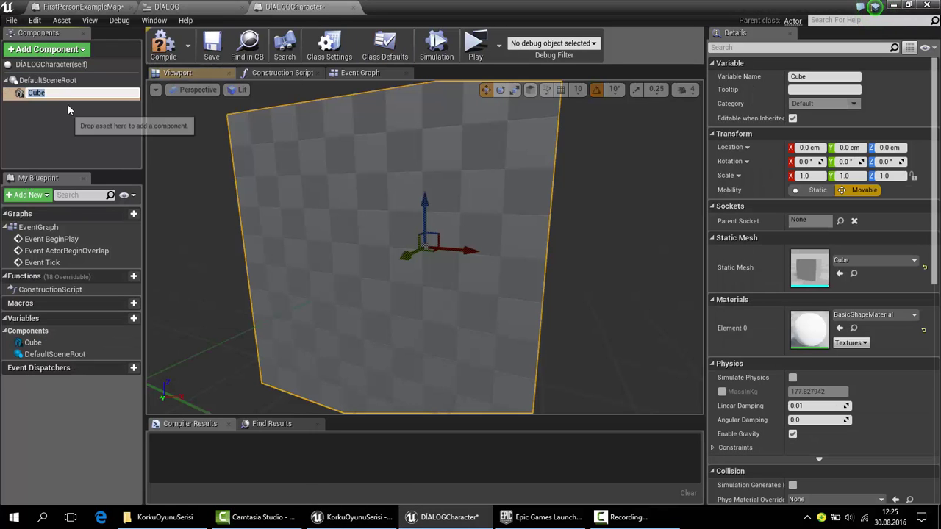
pyautogui.press('Return')
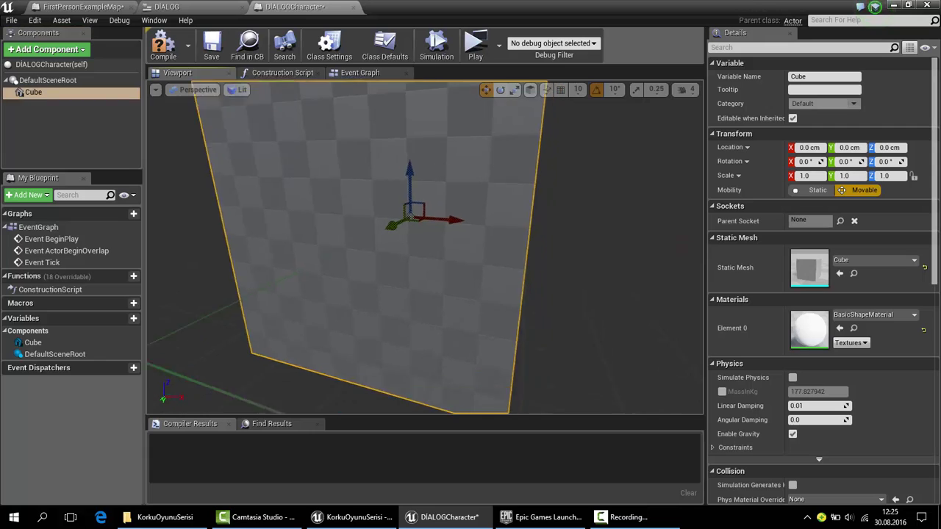
pyautogui.press('f')
pyautogui.moveTo(382, 221)
pyautogui.keyDown('alt'); pyautogui.mouseDown()
pyautogui.moveTo(336, 256)
pyautogui.moveTo(365, 323)
pyautogui.moveTo(419, 309)
pyautogui.moveTo(425, 316)
pyautogui.mouseUp(); pyautogui.keyUp('alt')
pyautogui.press('e')
pyautogui.press('r')
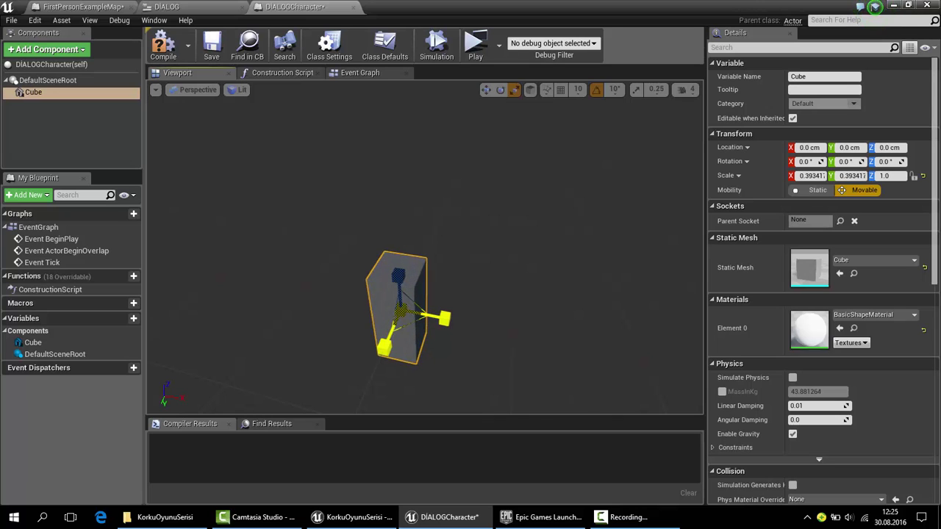
pyautogui.click(48, 81)
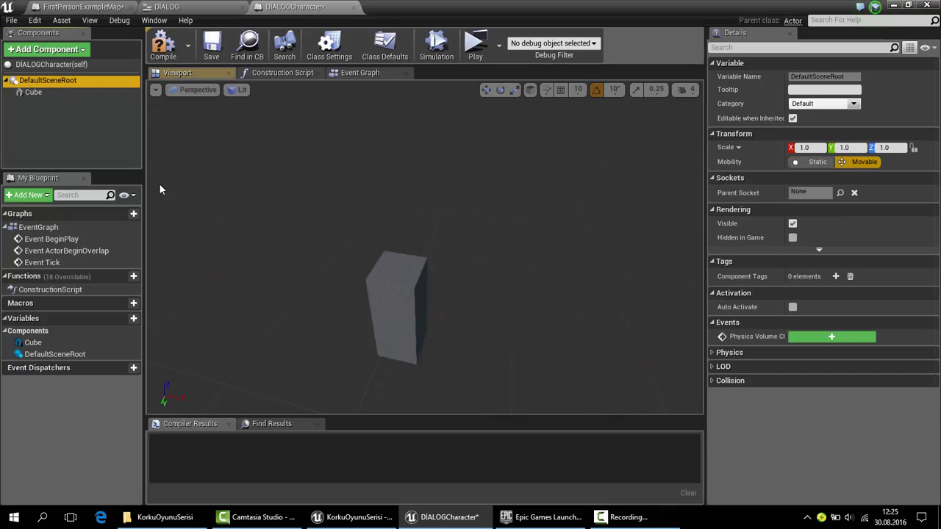
pyautogui.click(407, 274)
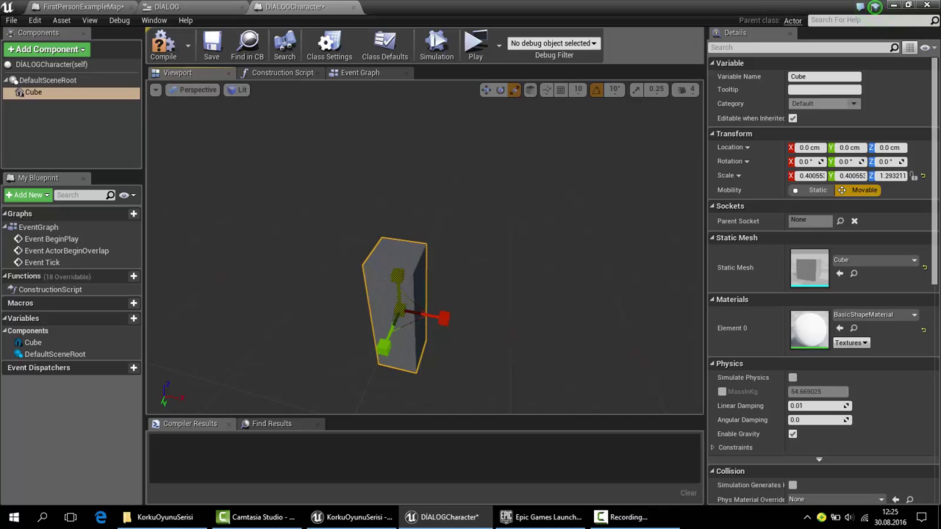
# Step: Add a Scene component and make it the root in place of DefaultSceneRoot
pyautogui.click(77, 48)
pyautogui.write('sce')
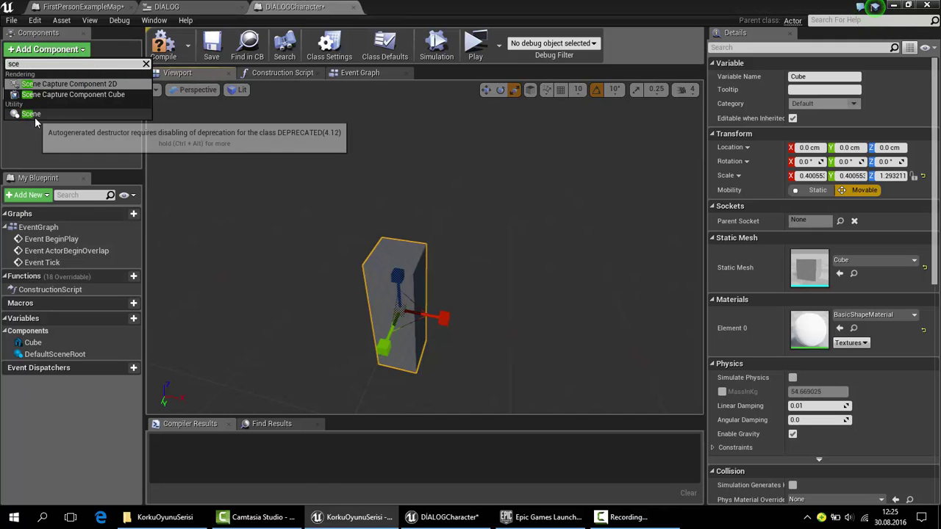
pyautogui.click(33, 115)
pyautogui.moveTo(37, 105); pyautogui.dragTo(44, 80)
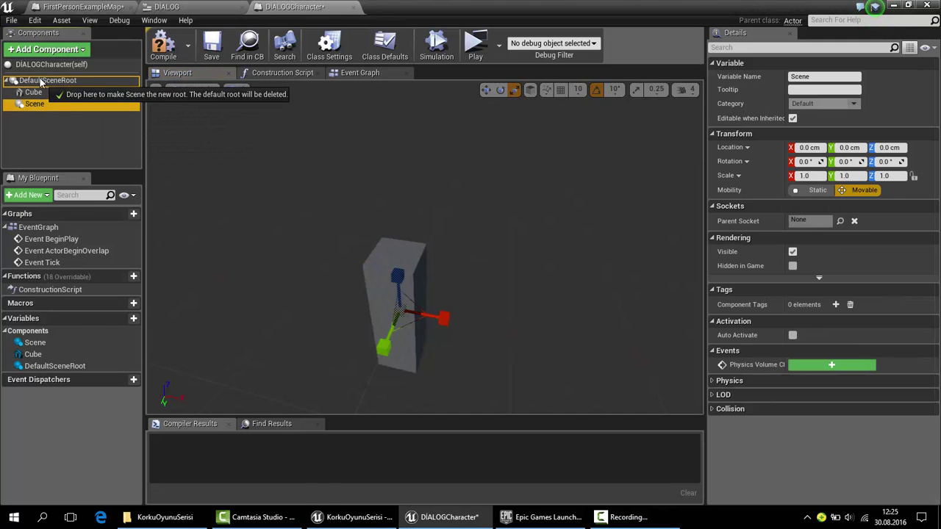
pyautogui.moveTo(183, 389); pyautogui.dragTo(426, 274)
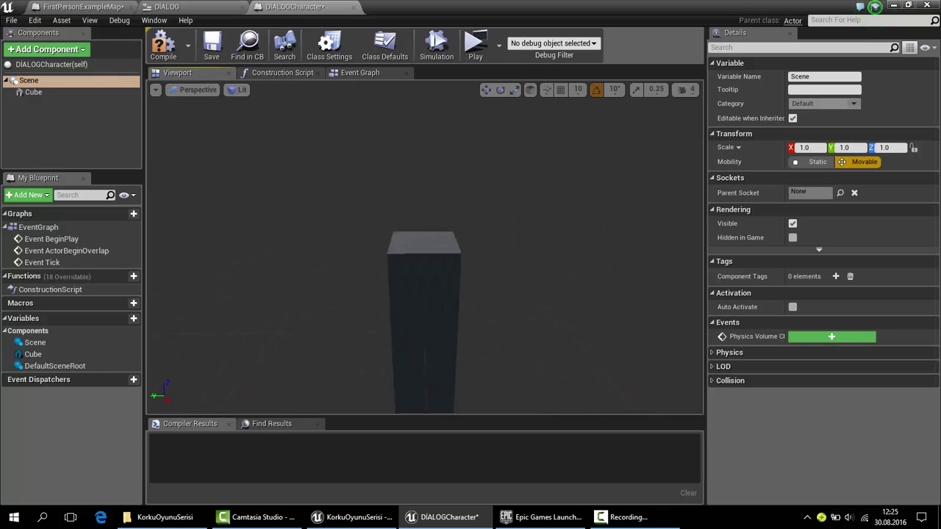
pyautogui.click(440, 286)
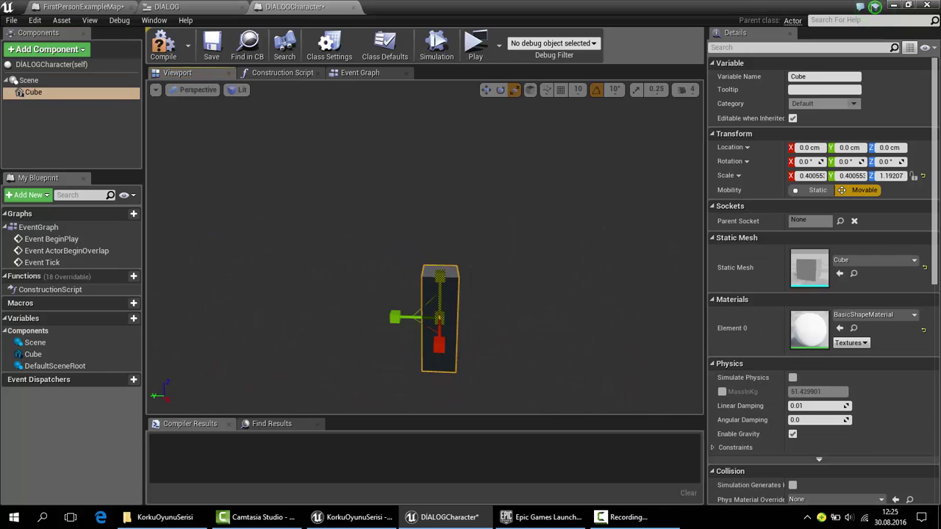
# Step: Compile, then add a Sphere Collision scaled to about 3.59 around the cube
pyautogui.click(163, 43)
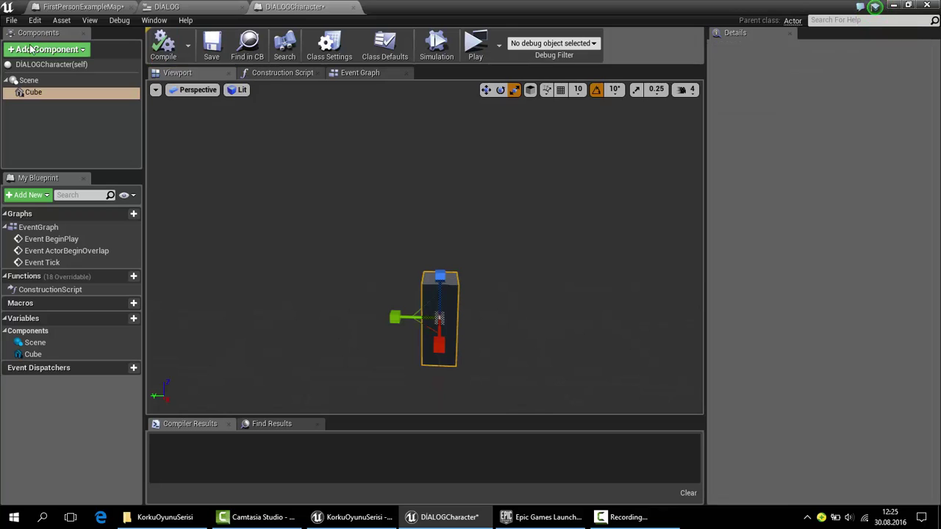
pyautogui.click(47, 50)
pyautogui.scroll(-1, 49, 176)
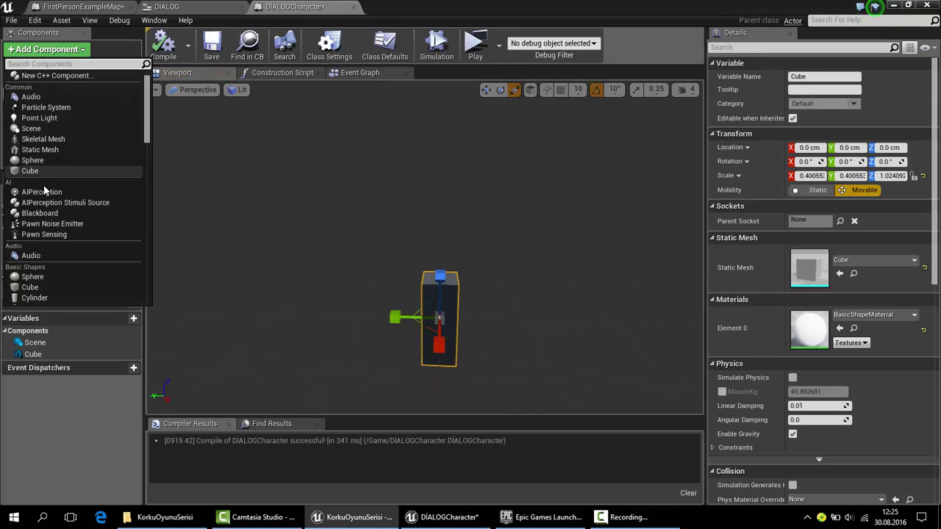
pyautogui.scroll(-1, 45, 187)
pyautogui.scroll(-3, 44, 195)
pyautogui.click(45, 224)
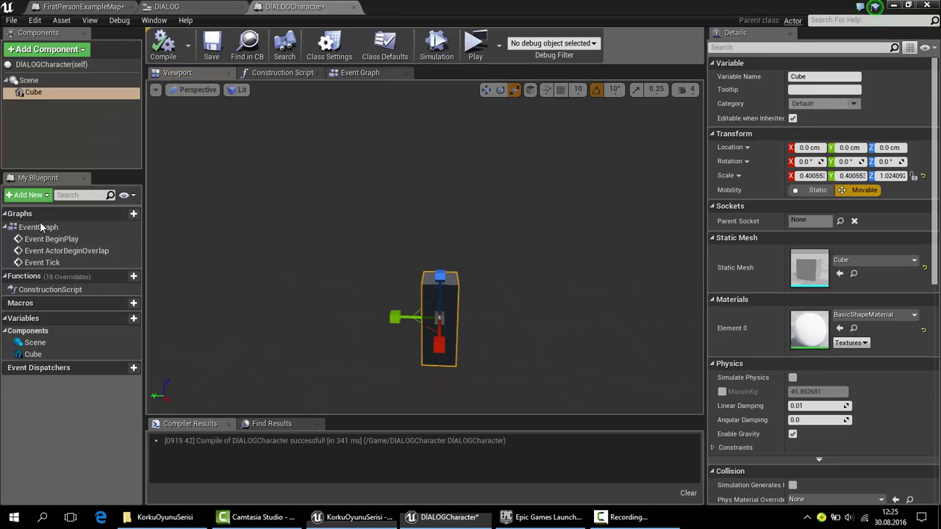
pyautogui.moveTo(384, 224)
pyautogui.mouseDown()
pyautogui.moveTo(398, 324)
pyautogui.moveTo(470, 264)
pyautogui.mouseUp()
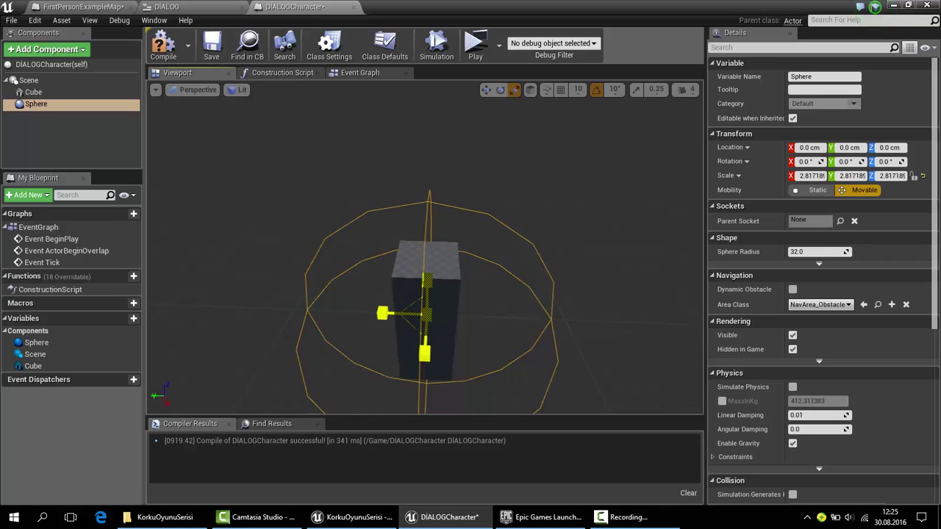
pyautogui.moveTo(470, 265)
pyautogui.mouseDown()
pyautogui.moveTo(411, 279)
pyautogui.moveTo(423, 250)
pyautogui.mouseUp()
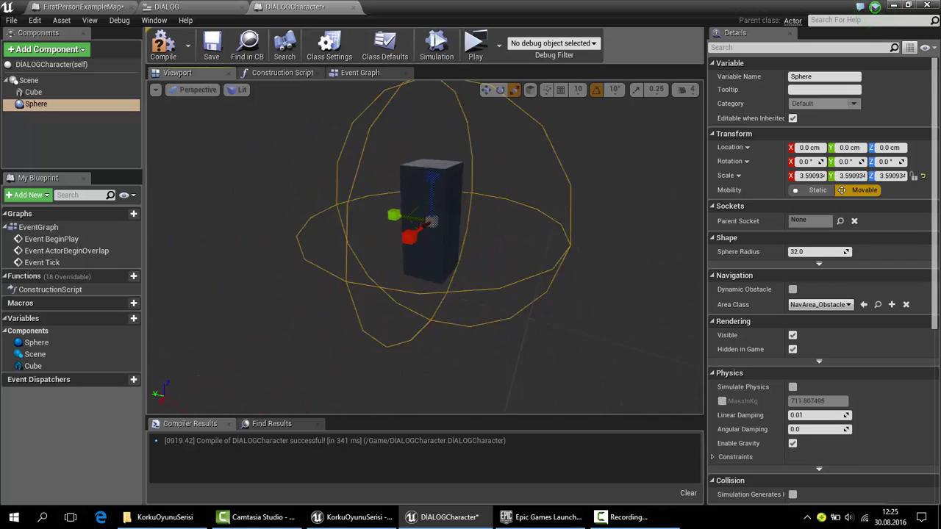
pyautogui.moveTo(423, 250); pyautogui.dragTo(411, 220)
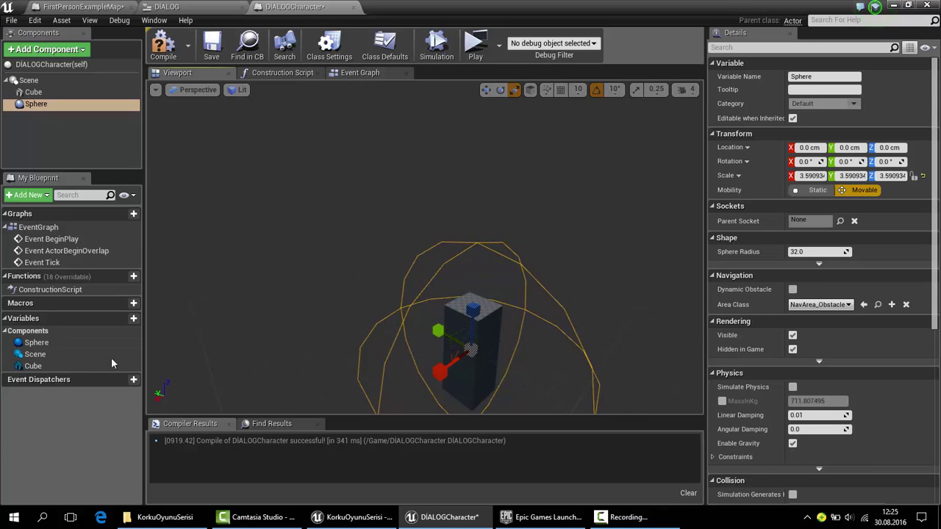
pyautogui.click(124, 319)
pyautogui.write('Soru1')
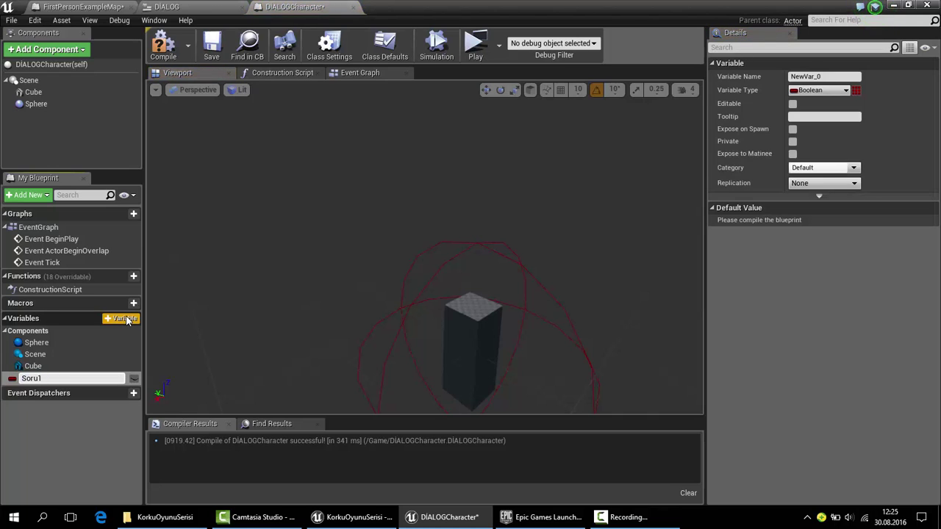
# Step: Name the new variables Soru1 (String), Soru2 and Soru3
pyautogui.press('Return')
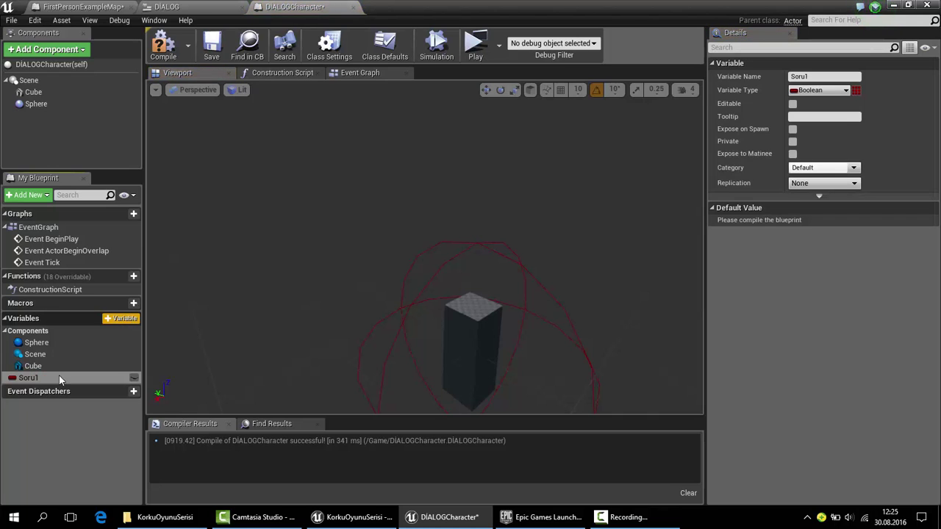
pyautogui.click(11, 377)
pyautogui.click(37, 203)
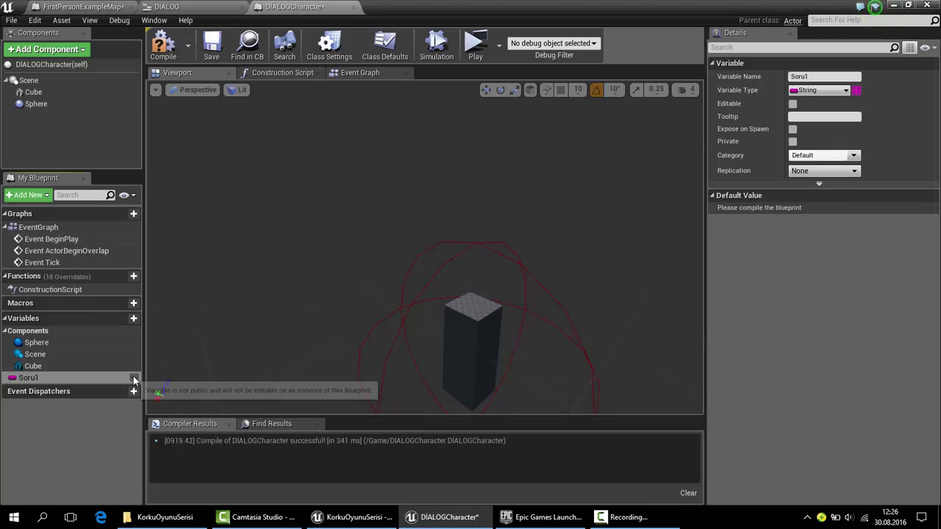
pyautogui.click(124, 319)
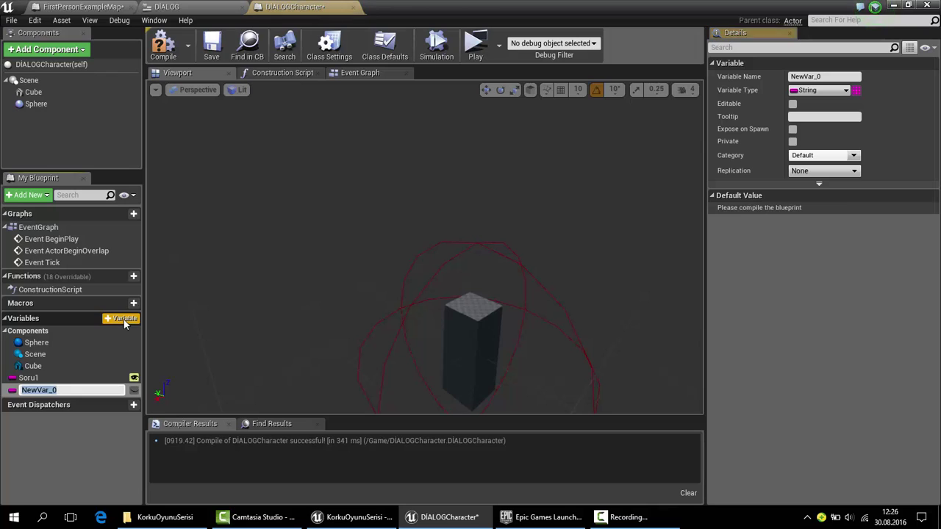
pyautogui.write('Soru2')
pyautogui.press('Return')
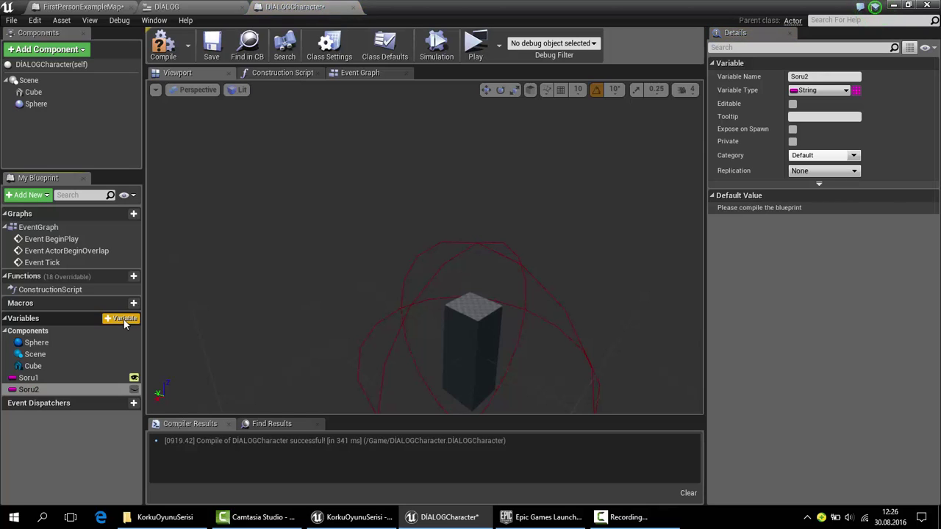
pyautogui.click(123, 319)
pyautogui.write('Soru3')
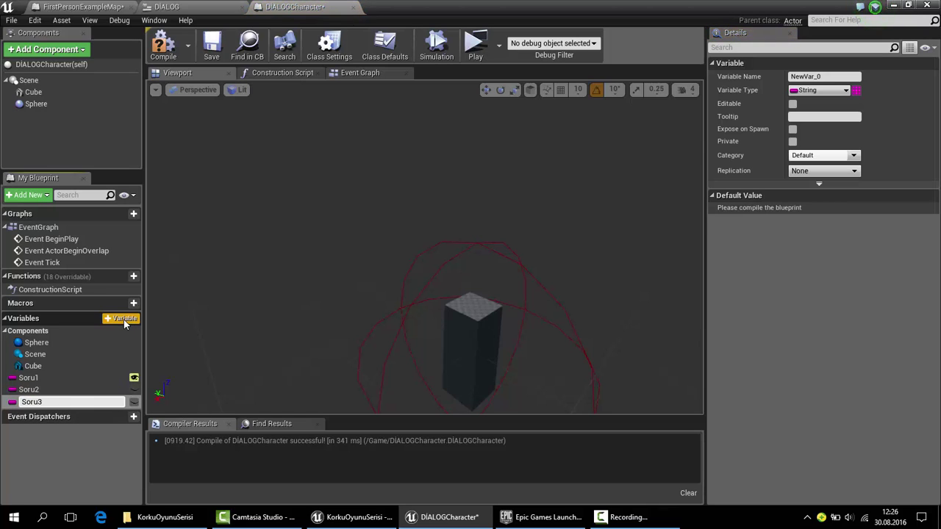
pyautogui.press('Return')
# Step: Add variables Cevap1, Cevap2 and Cevap3
pyautogui.click(124, 319)
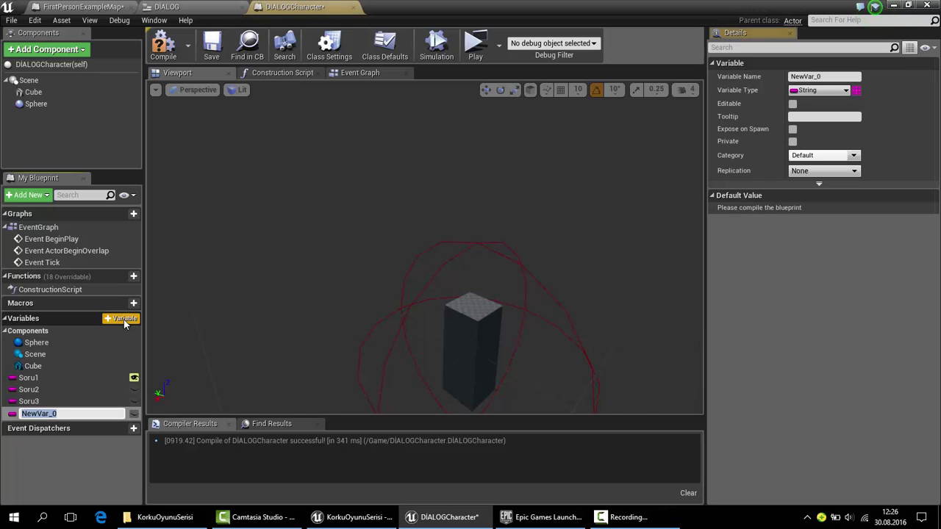
pyautogui.write('Cevap1')
pyautogui.press('Return')
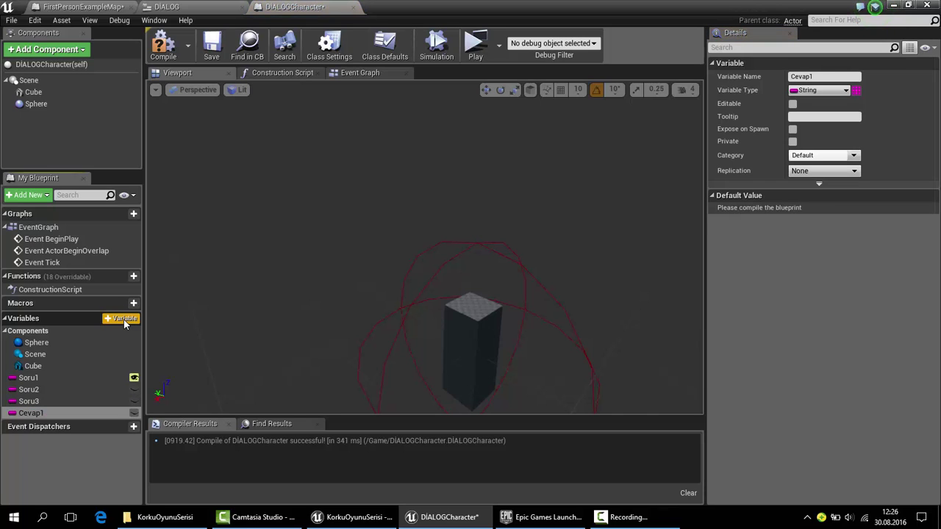
pyautogui.click(123, 319)
pyautogui.write('Cevap2')
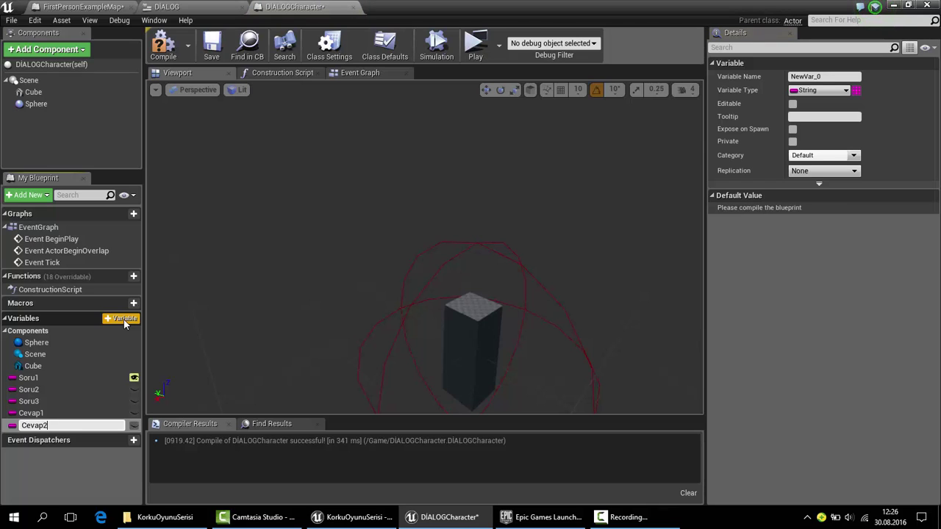
pyautogui.press('Return')
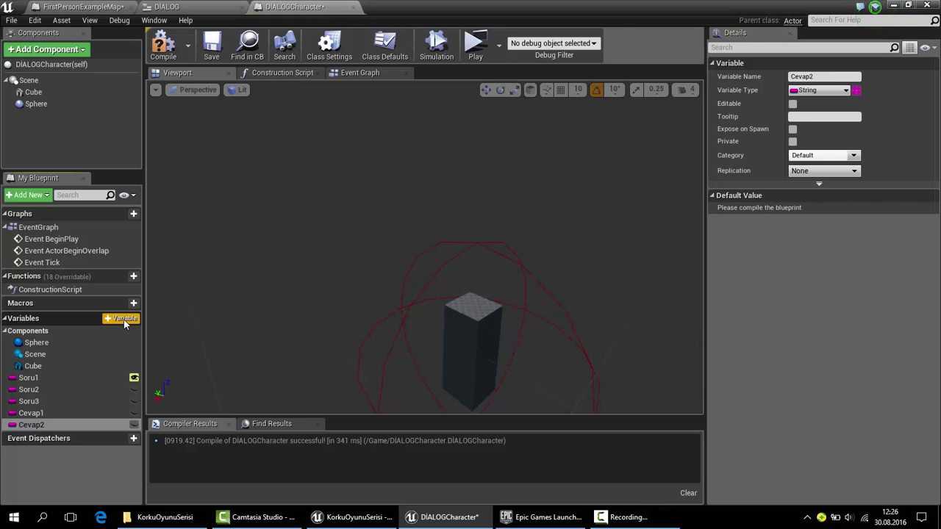
pyautogui.click(124, 319)
pyautogui.write('Ceva')
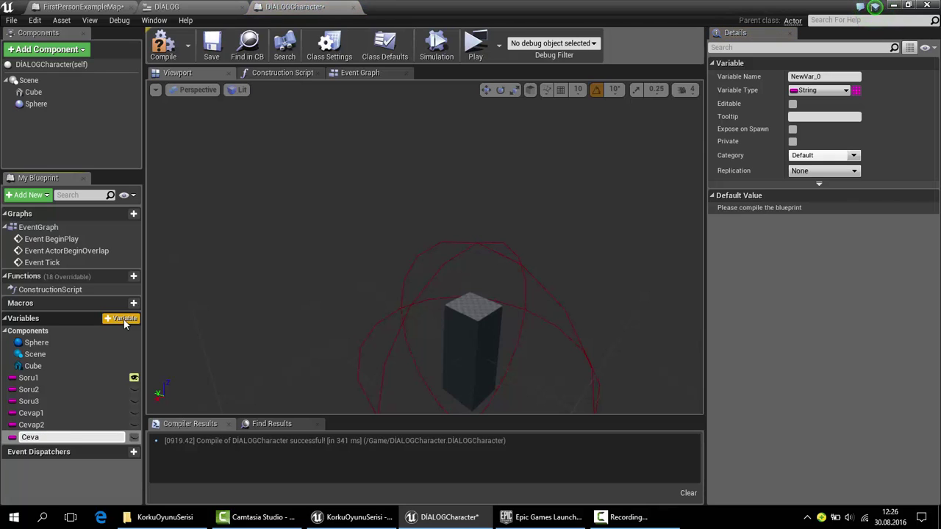
pyautogui.write('p3')
pyautogui.press('Return')
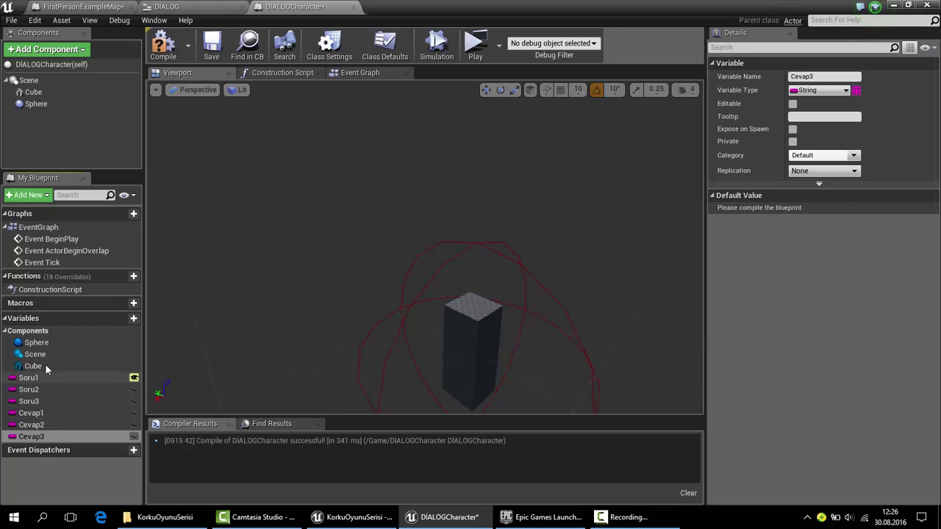
# Step: Make Soru3 and Cevap1–Cevap3 instance editable
pyautogui.click(134, 402)
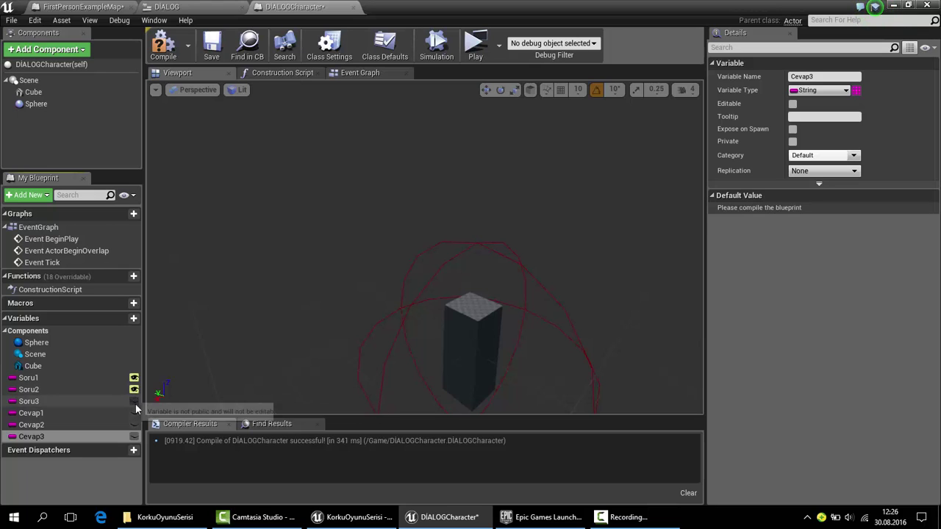
pyautogui.click(134, 413)
pyautogui.click(134, 425)
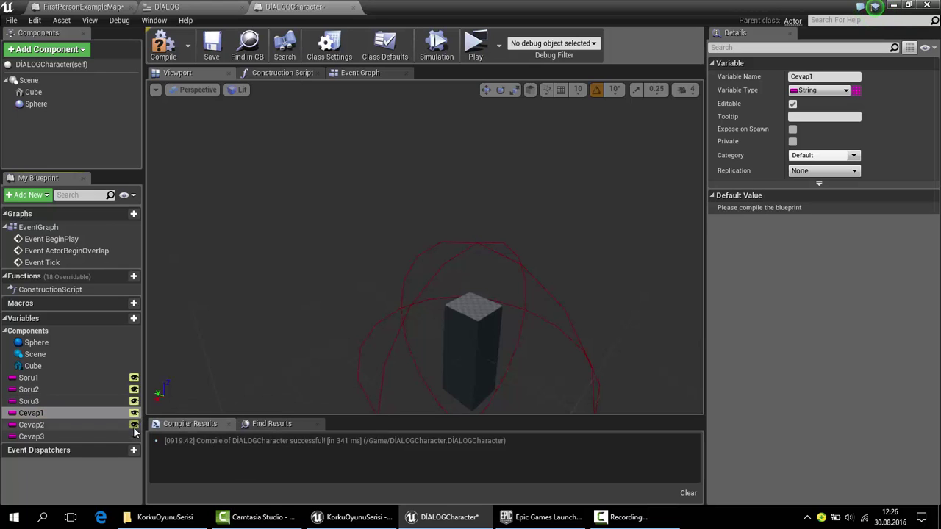
pyautogui.click(134, 436)
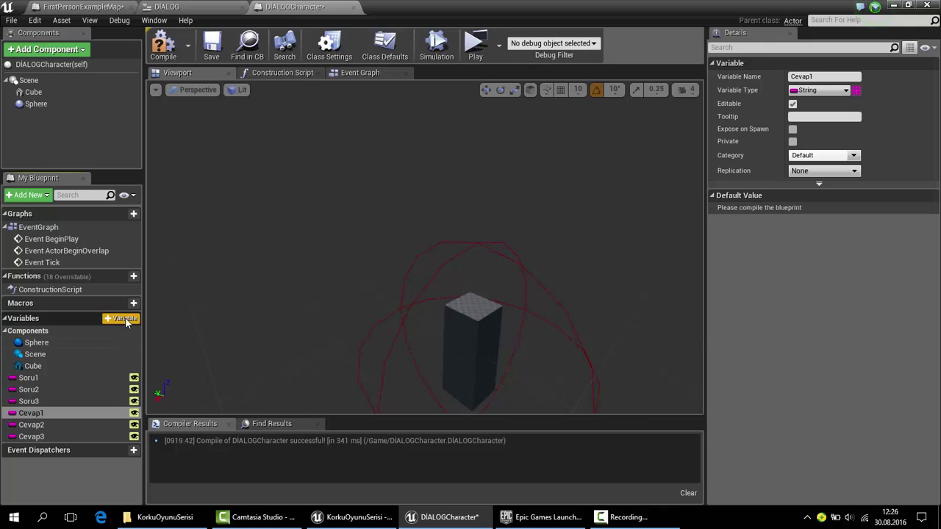
# Step: Add a Name variable and compile DİALOGCharacter
pyautogui.click(126, 320)
pyautogui.write('Name')
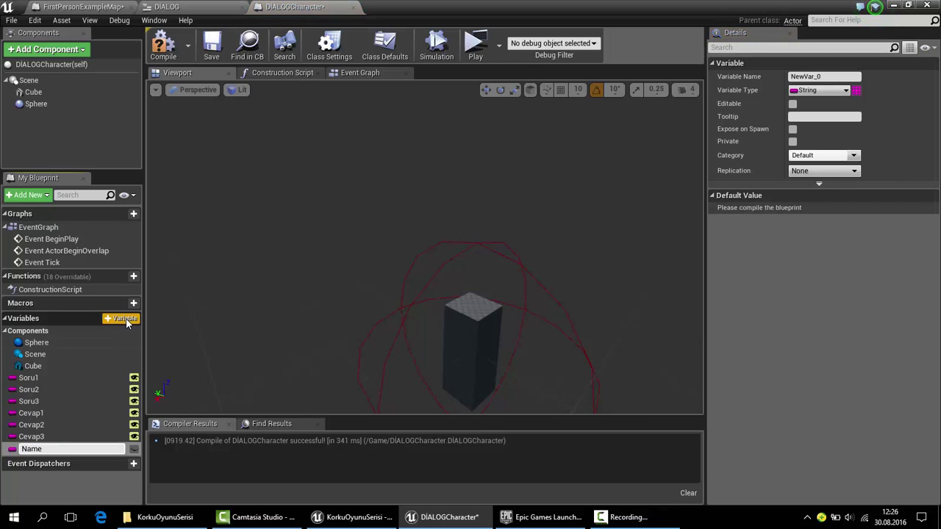
pyautogui.press('Return')
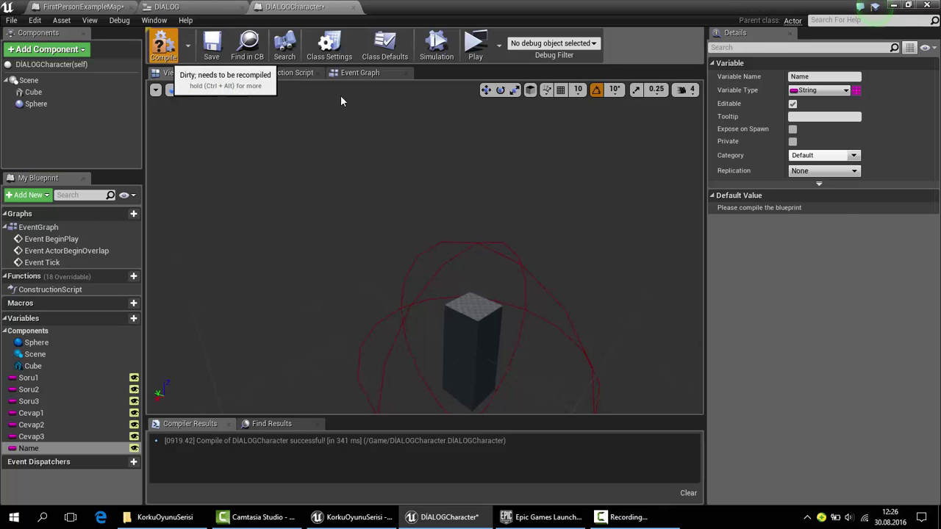
pyautogui.click(163, 44)
# Step: Add an OnComponentBeginOverlap event for the Sphere component in the Event Graph
pyautogui.click(361, 75)
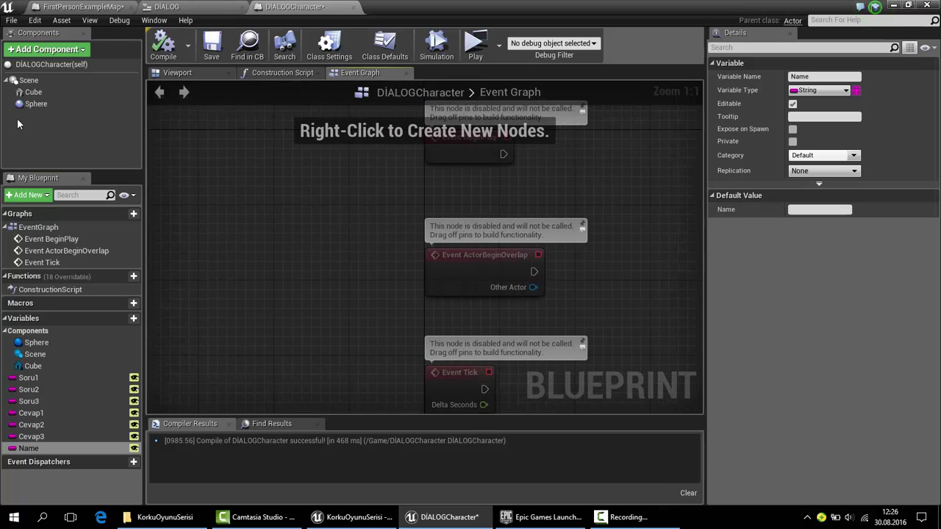
pyautogui.click(35, 104)
pyautogui.scroll(-5, 838, 312)
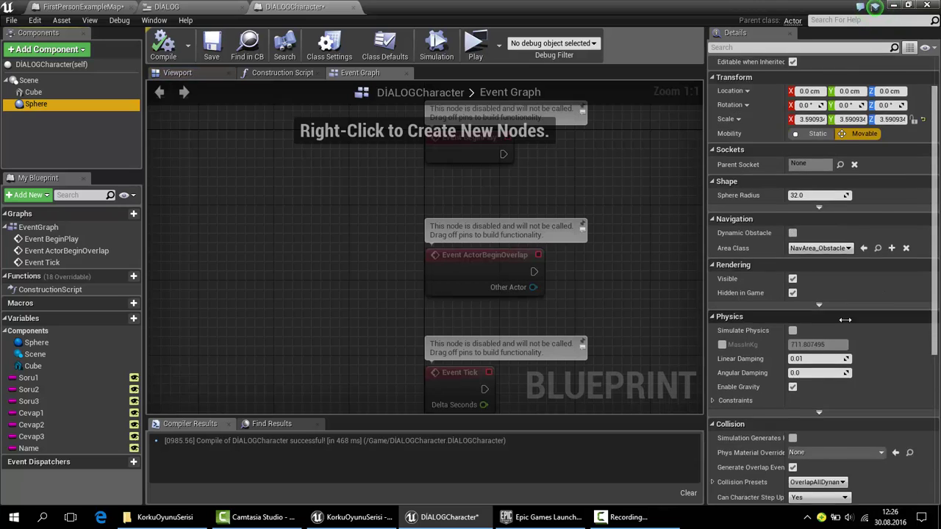
pyautogui.scroll(-5, 838, 312)
pyautogui.scroll(-4, 837, 313)
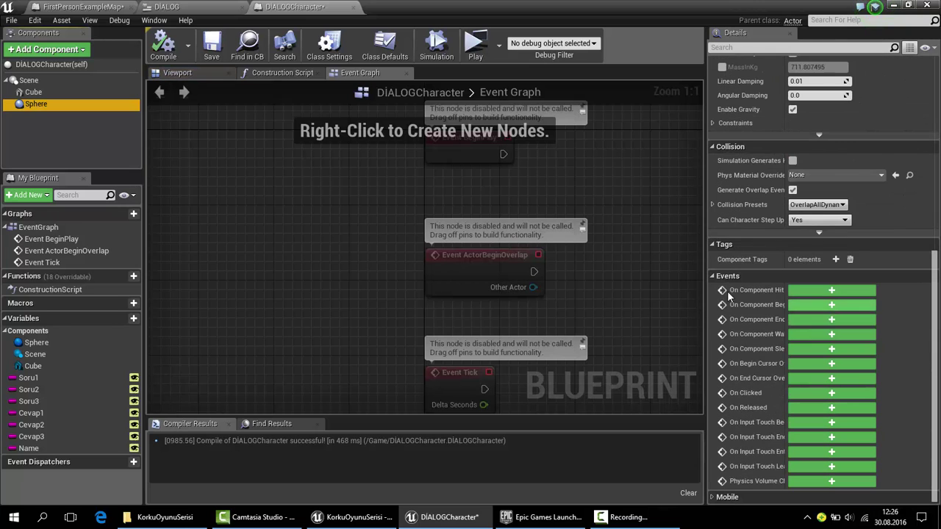
pyautogui.click(792, 304)
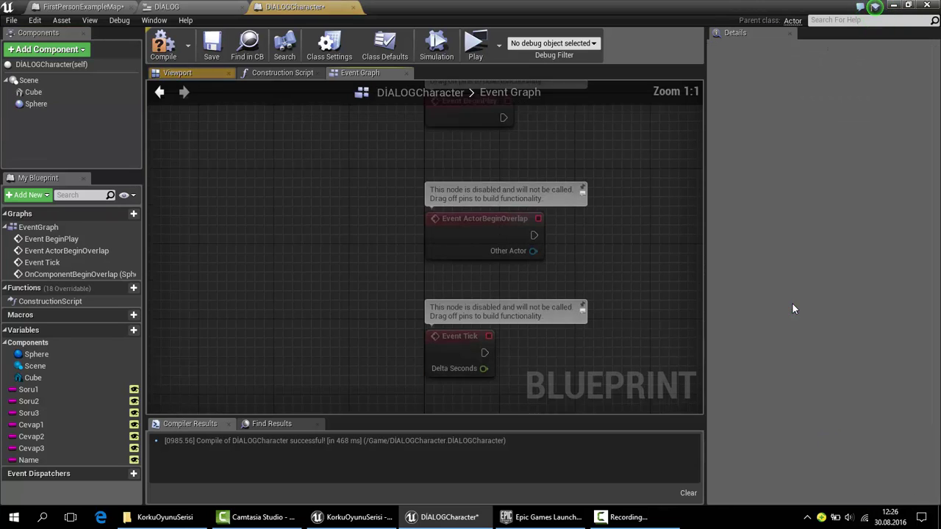
# Step: Delete the default BeginPlay, ActorBeginOverlap and Tick event nodes
pyautogui.scroll(-2, 465, 228)
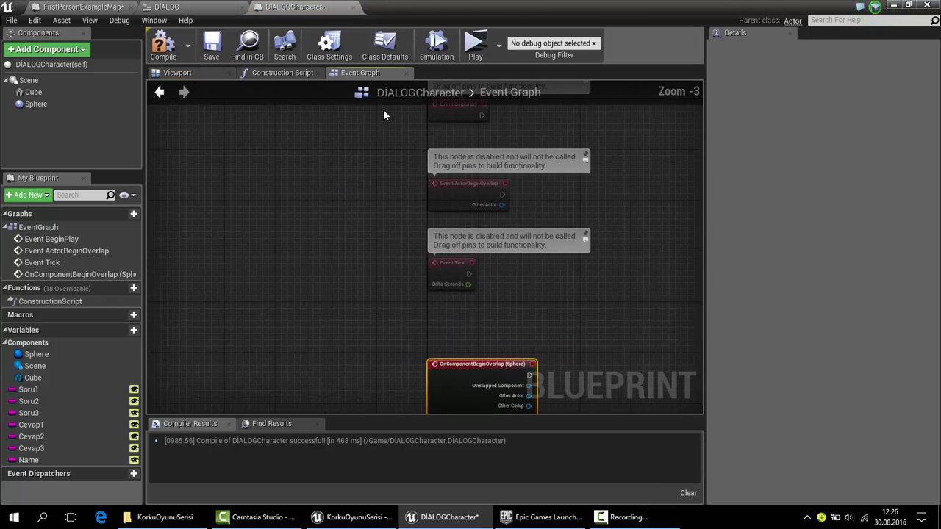
pyautogui.moveTo(383, 109); pyautogui.dragTo(517, 284)
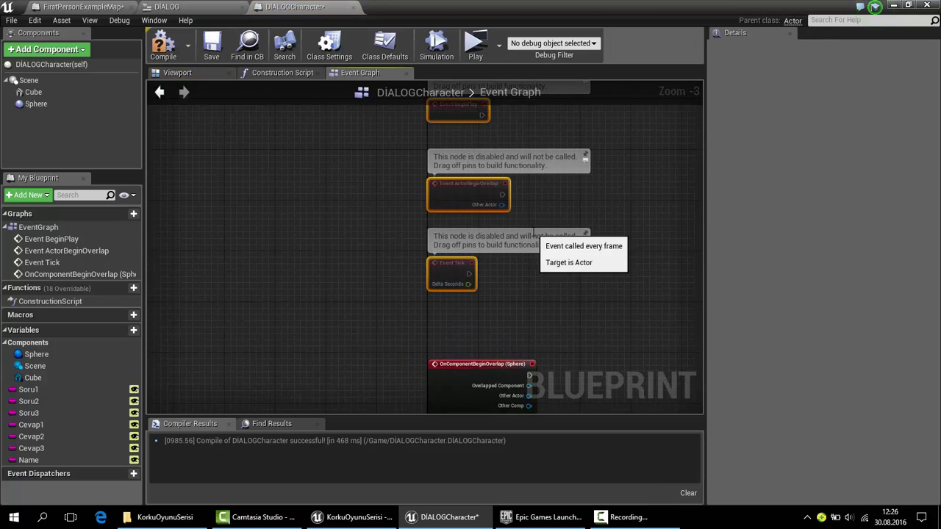
pyautogui.press('Delete')
pyautogui.scroll(1, 454, 243)
pyautogui.scroll(1, 454, 244)
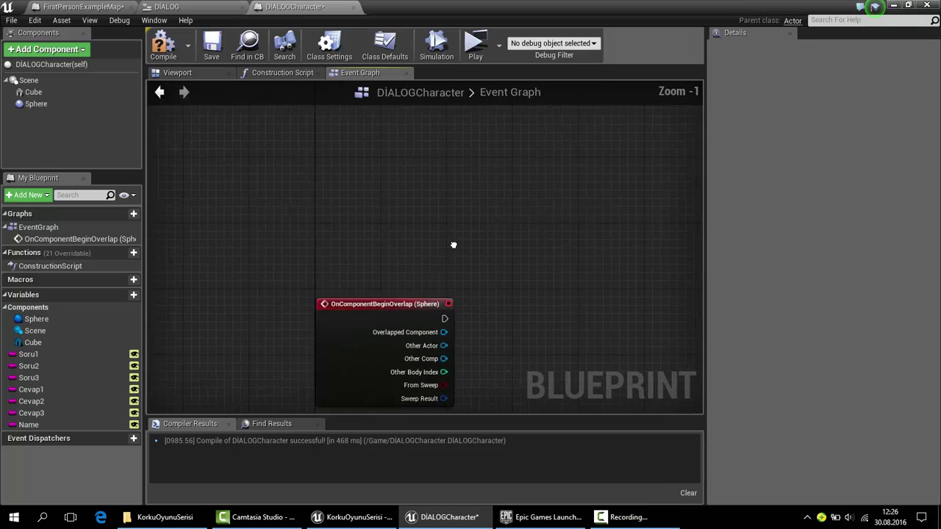
pyautogui.moveTo(453, 245); pyautogui.dragTo(402, 306, button='right')
pyautogui.scroll(1, 348, 283)
pyautogui.moveTo(348, 283); pyautogui.dragTo(305, 226, button='right')
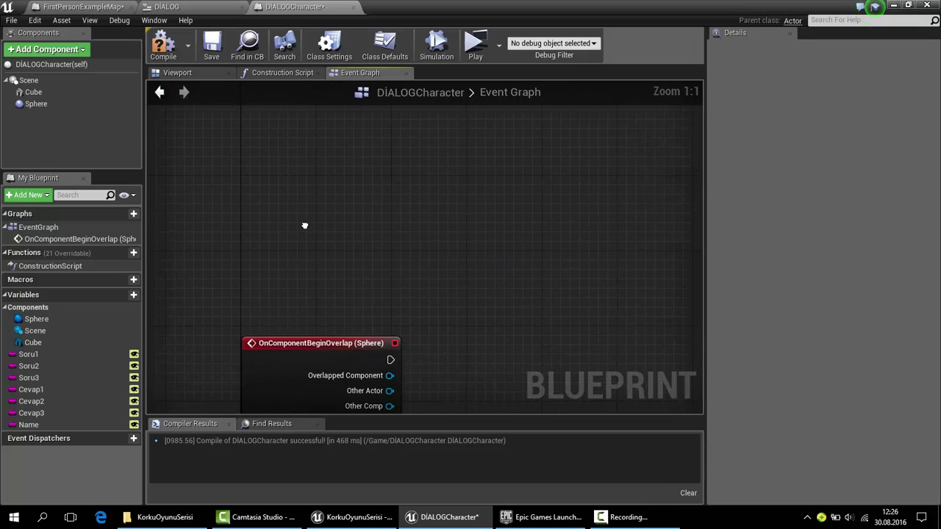
# Step: Add a G key event node to the graph
pyautogui.rightClick(210, 198)
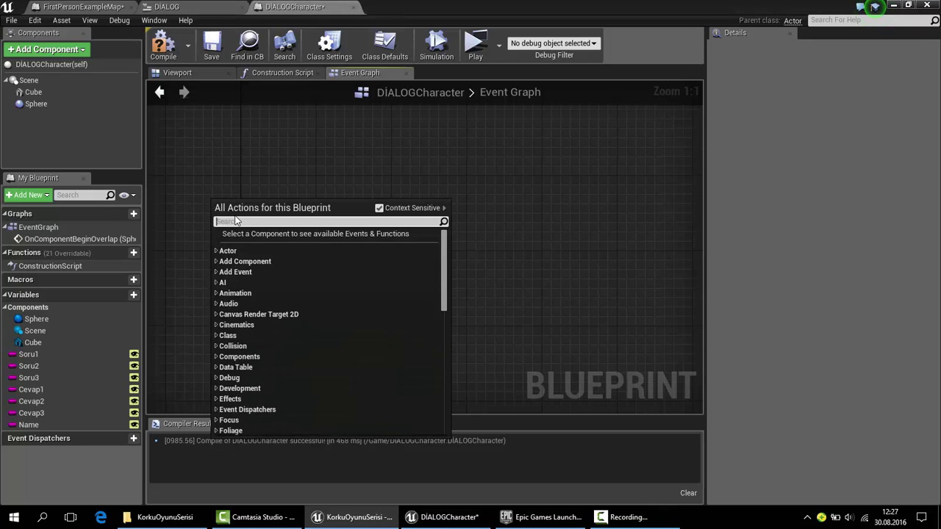
pyautogui.write('e')
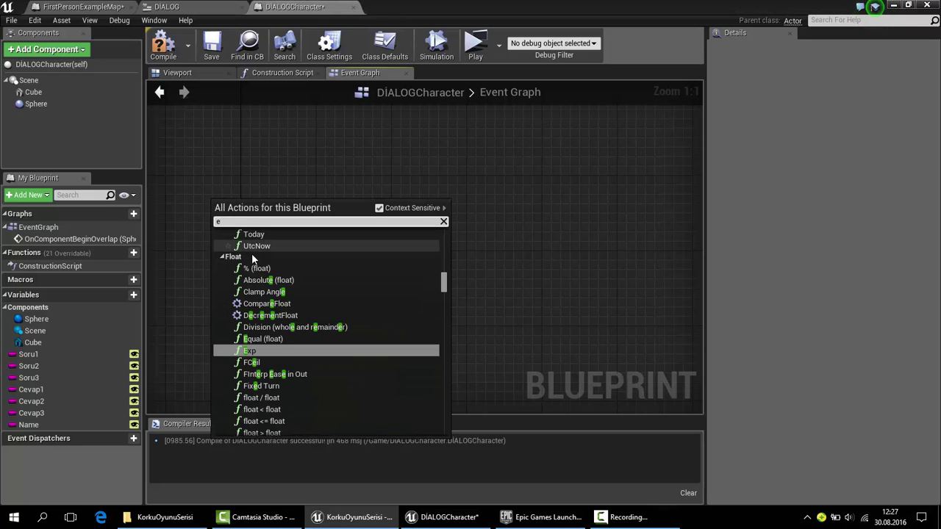
pyautogui.scroll(-3, 251, 253)
pyautogui.scroll(-2, 266, 304)
pyautogui.scroll(-1, 266, 303)
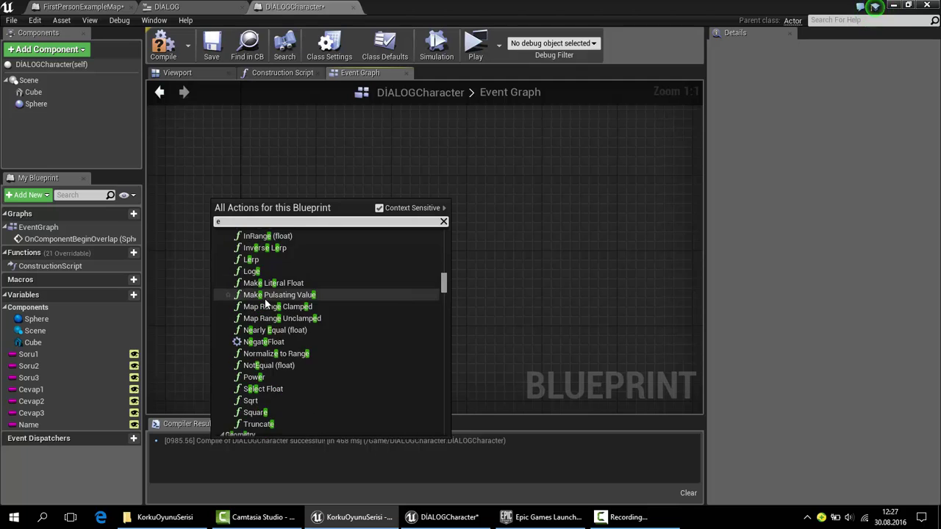
pyautogui.scroll(-2, 266, 303)
pyautogui.scroll(-3, 266, 304)
pyautogui.scroll(-2, 266, 304)
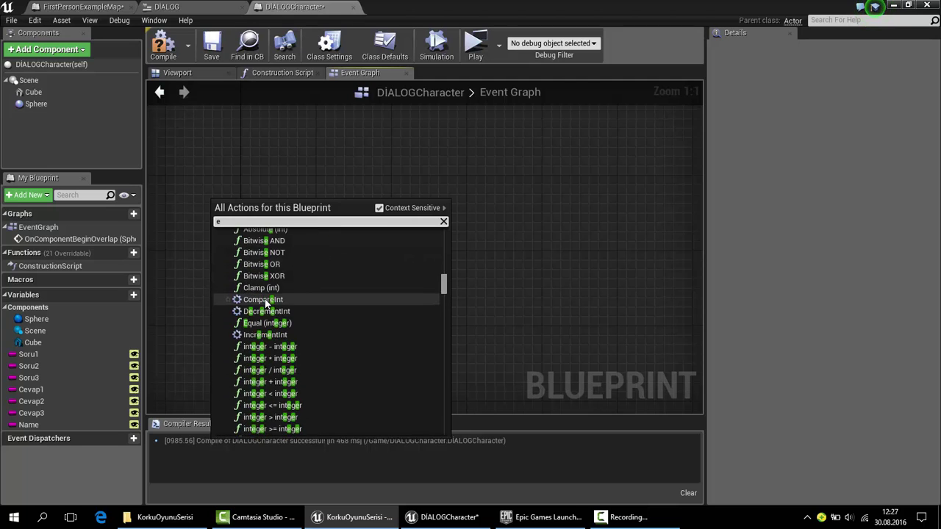
pyautogui.scroll(5, 266, 303)
pyautogui.scroll(2, 266, 302)
pyautogui.scroll(5, 266, 302)
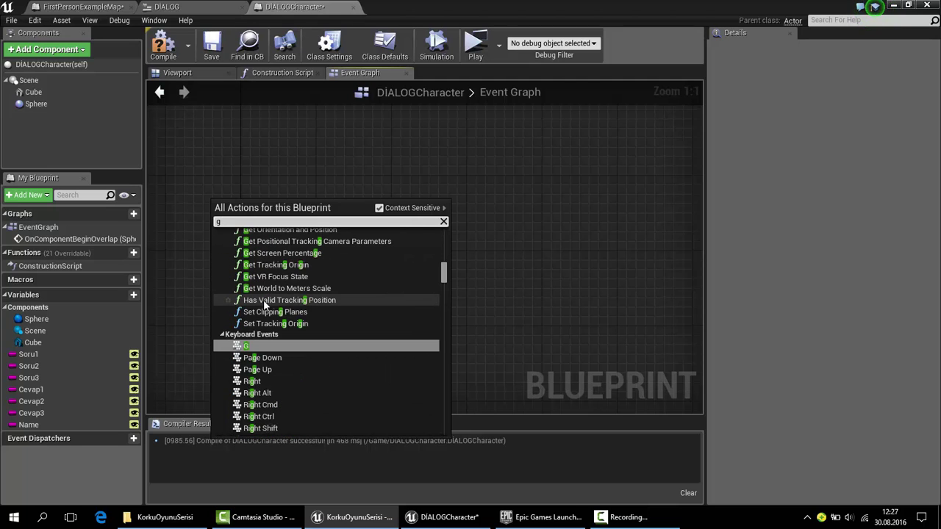
pyautogui.press('Escape')
pyautogui.moveTo(257, 343); pyautogui.dragTo(222, 311, button='right')
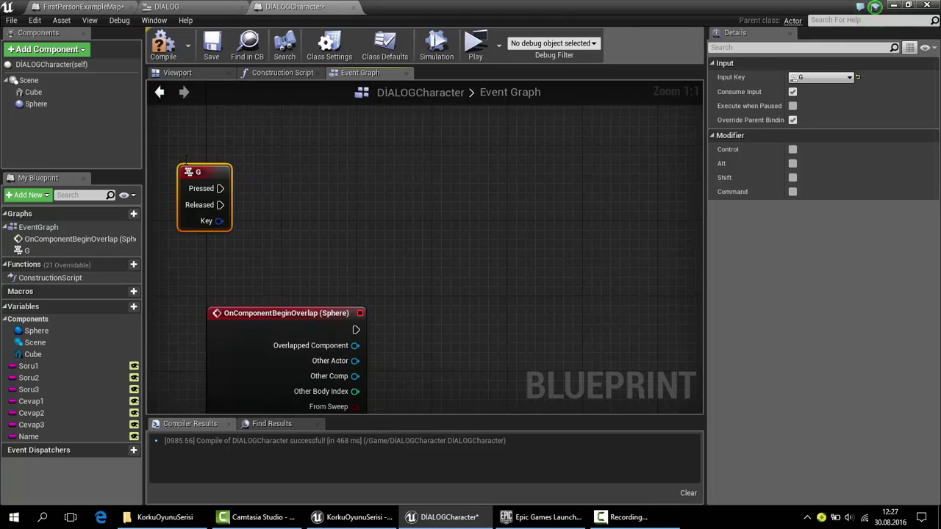
# Step: Create a Gate node driven by the G key's Pressed output
pyautogui.moveTo(225, 193); pyautogui.dragTo(465, 262)
pyautogui.write('gate')
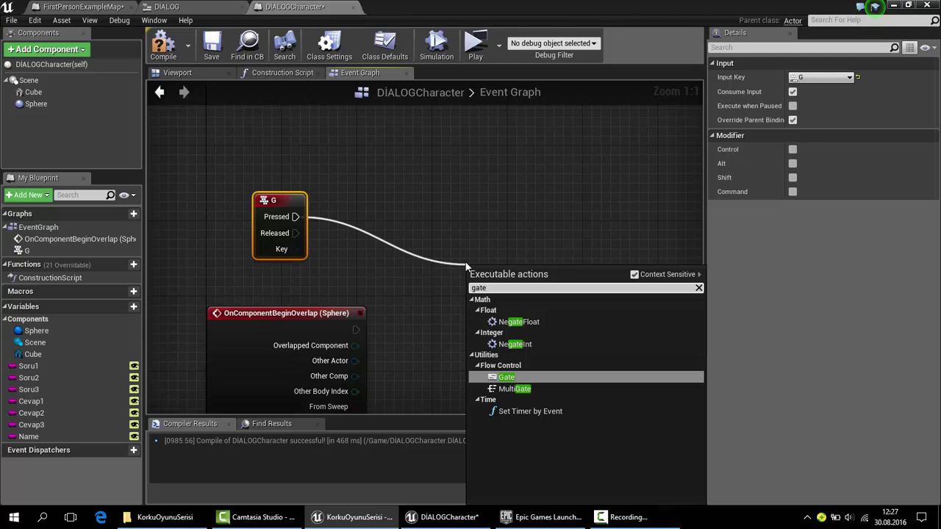
pyautogui.press('Return')
pyautogui.scroll(-1, 445, 292)
pyautogui.moveTo(445, 293); pyautogui.dragTo(438, 227, button='right')
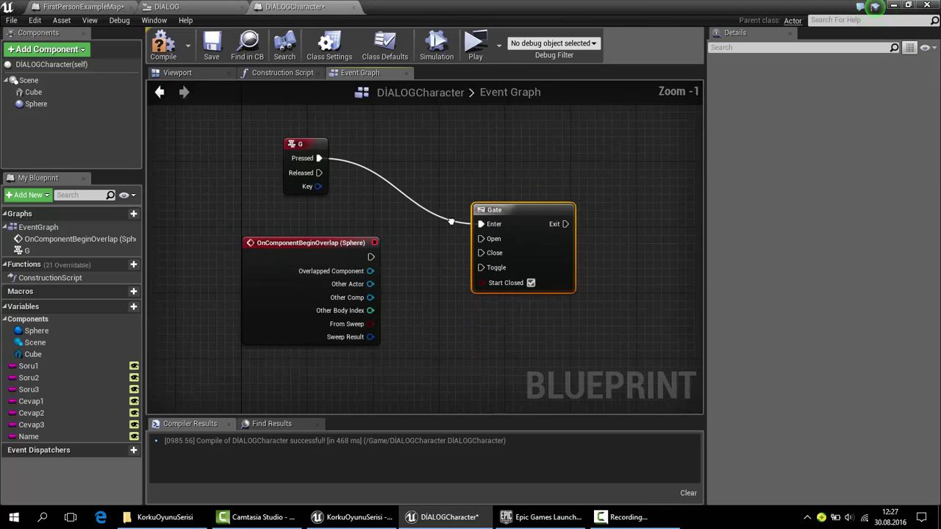
# Step: Connect the Sphere's begin-overlap event to the Gate's Open input
pyautogui.moveTo(364, 258)
pyautogui.mouseDown()
pyautogui.moveTo(493, 251)
pyautogui.moveTo(488, 241)
pyautogui.mouseUp()
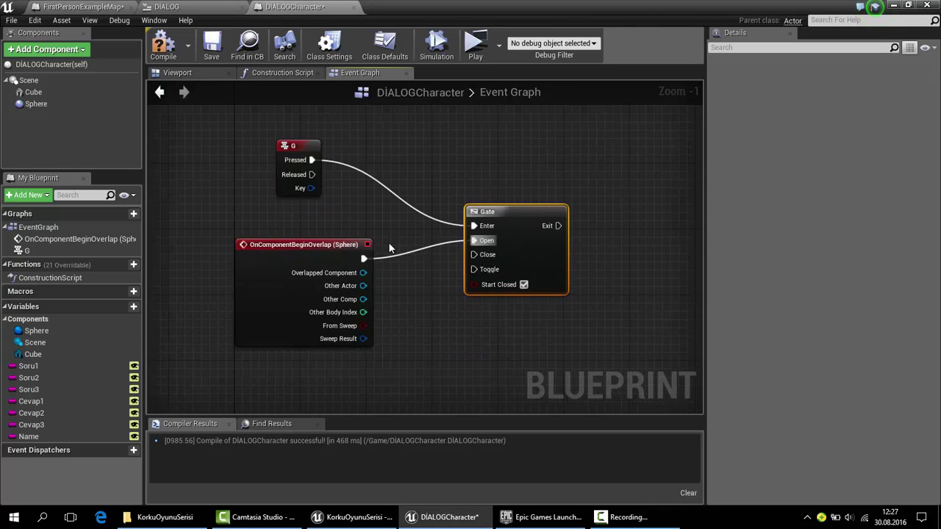
pyautogui.moveTo(308, 245); pyautogui.dragTo(309, 237)
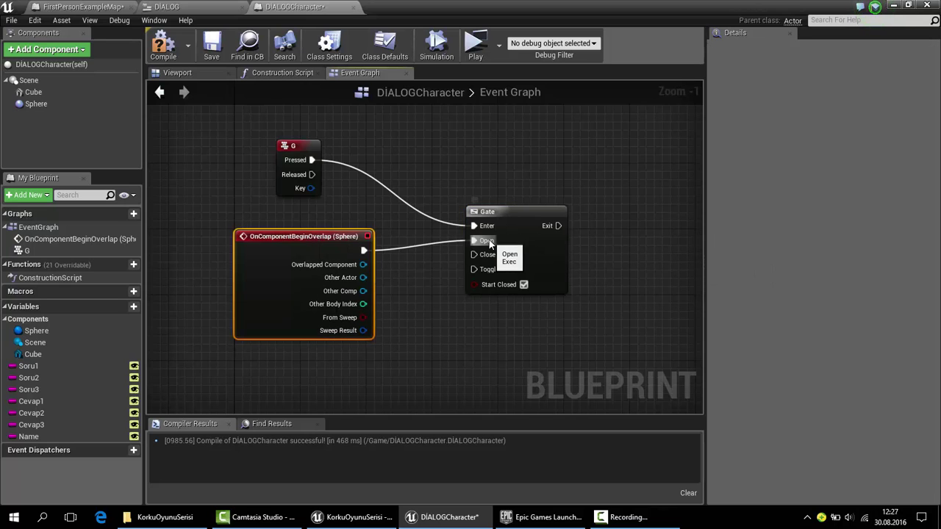
pyautogui.moveTo(558, 227); pyautogui.dragTo(592, 228)
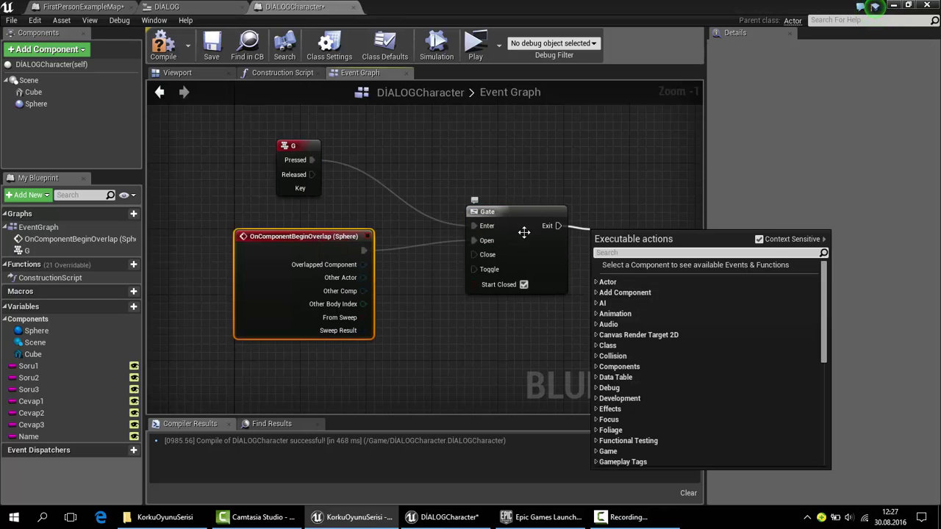
pyautogui.moveTo(414, 274); pyautogui.dragTo(381, 257, button='right')
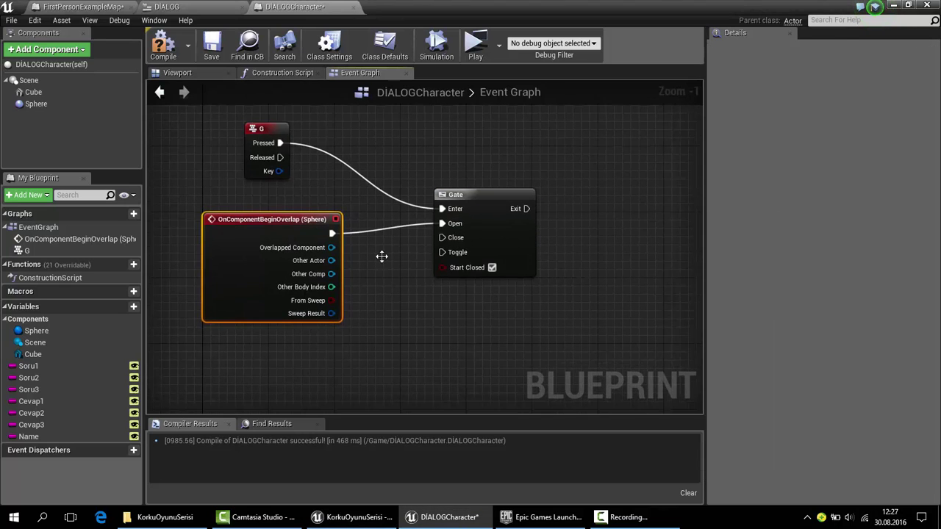
# Step: Add a Sphere OnComponentEndOverlap event and wire it to the Gate's Close input
pyautogui.click(37, 103)
pyautogui.scroll(-5, 882, 410)
pyautogui.scroll(-5, 859, 371)
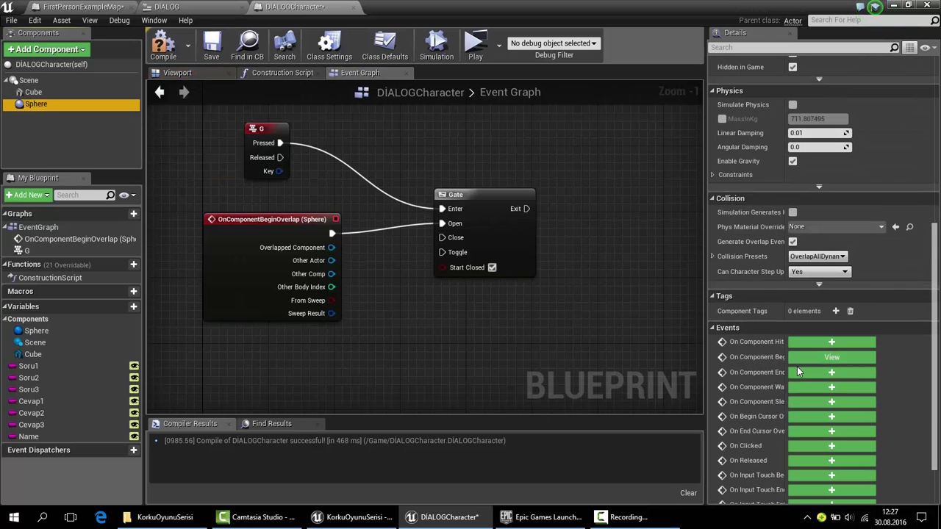
pyautogui.click(798, 373)
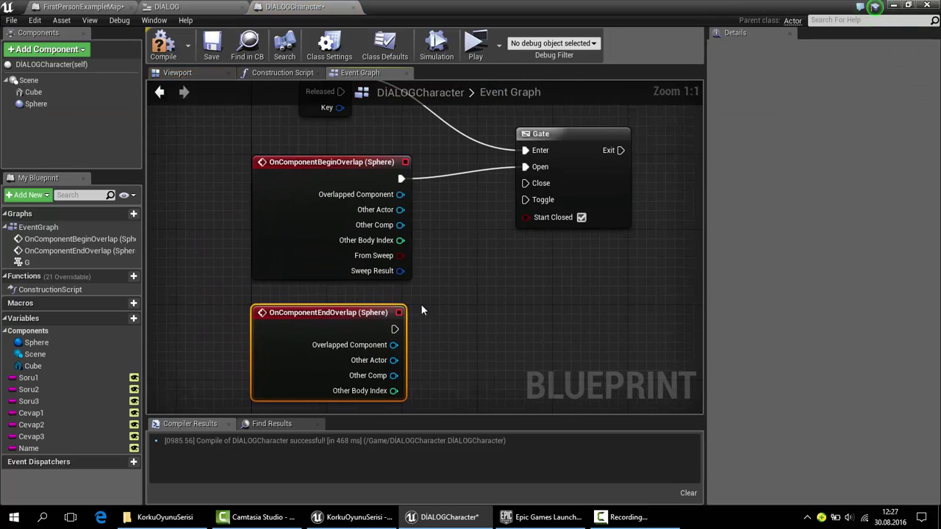
pyautogui.moveTo(394, 329); pyautogui.dragTo(536, 185)
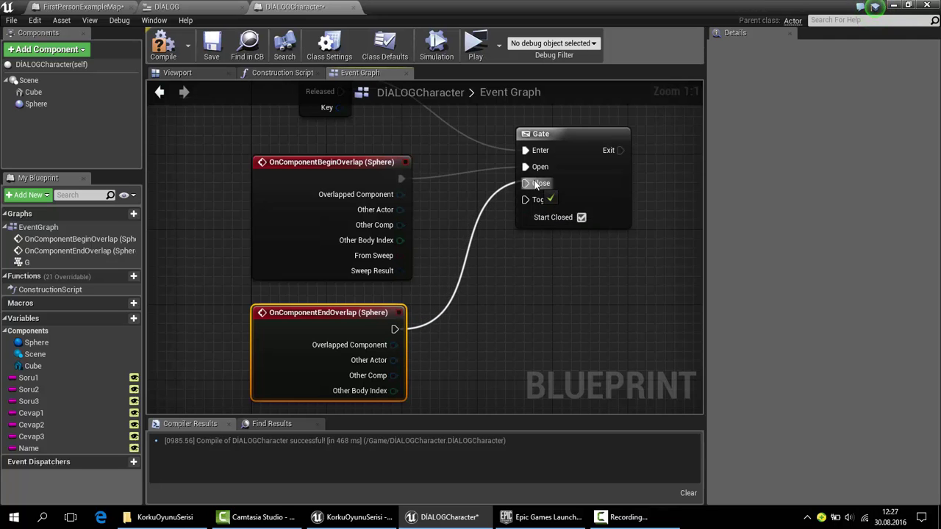
pyautogui.moveTo(505, 127); pyautogui.dragTo(397, 200, button='right')
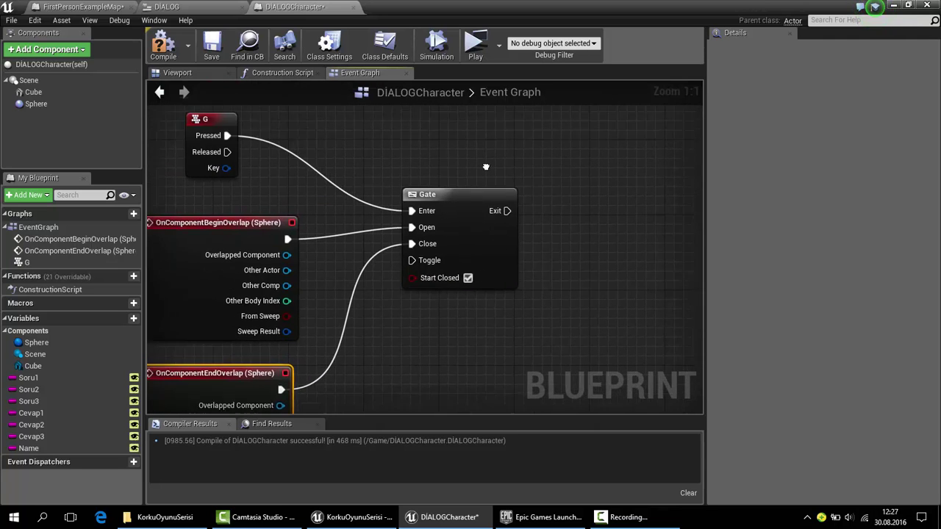
pyautogui.moveTo(413, 246); pyautogui.dragTo(424, 247)
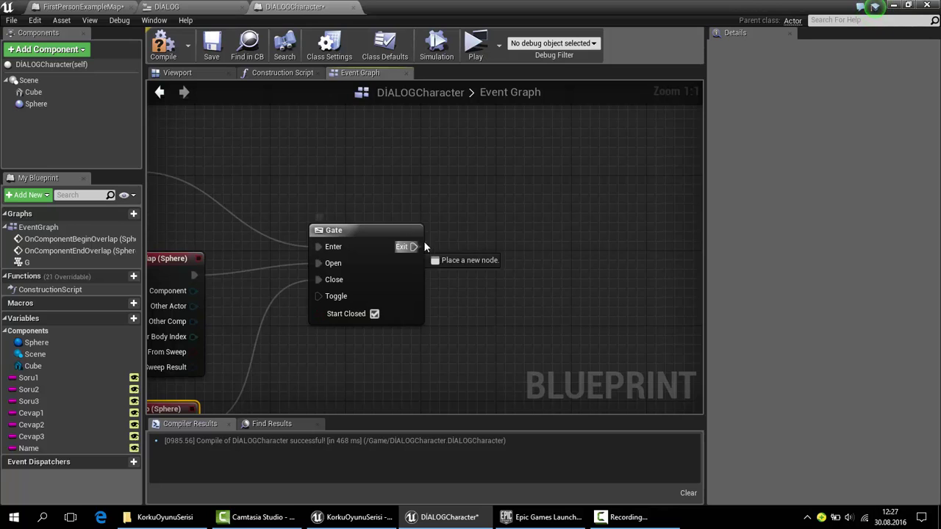
pyautogui.moveTo(492, 254); pyautogui.dragTo(507, 248)
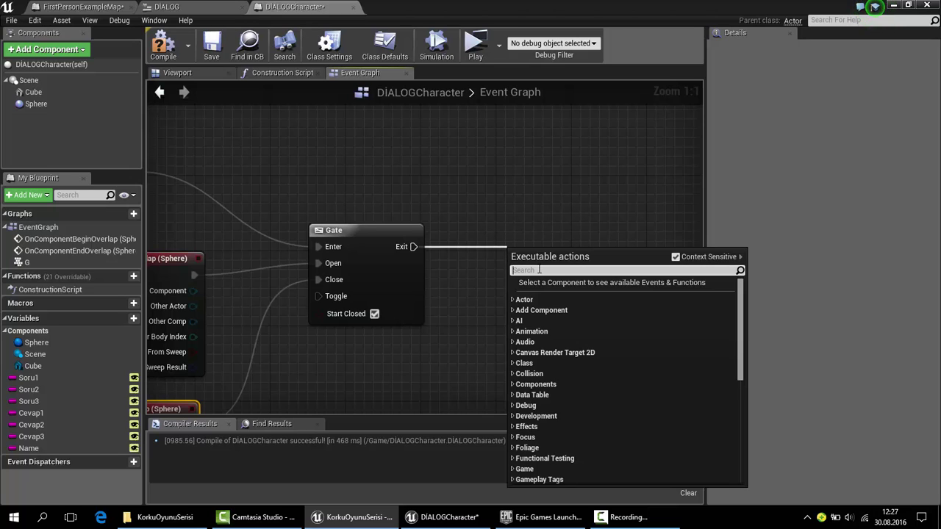
# Step: Add a Create Widget node after the Gate's Exit and set its class to DIALOG
pyautogui.write('create widget')
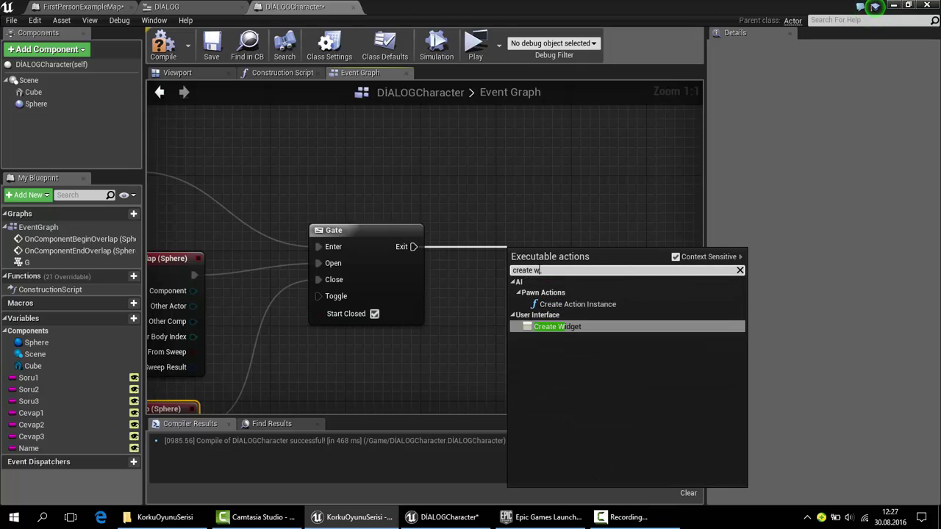
pyautogui.press('Return')
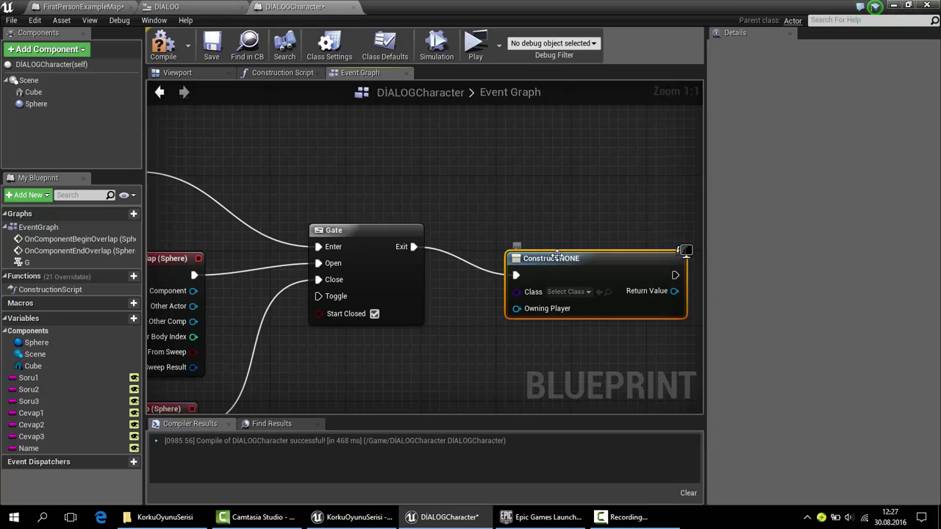
pyautogui.moveTo(557, 257); pyautogui.dragTo(502, 233)
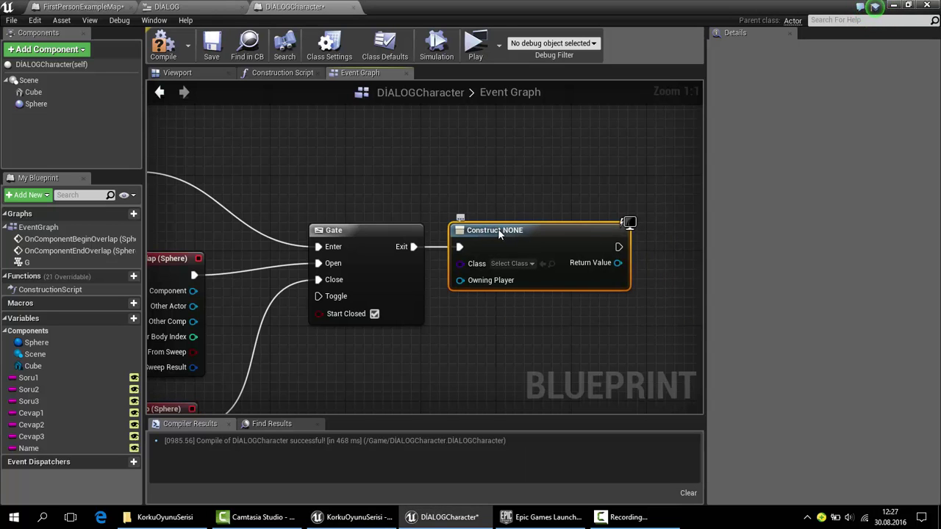
pyautogui.moveTo(488, 248); pyautogui.dragTo(360, 233, button='right')
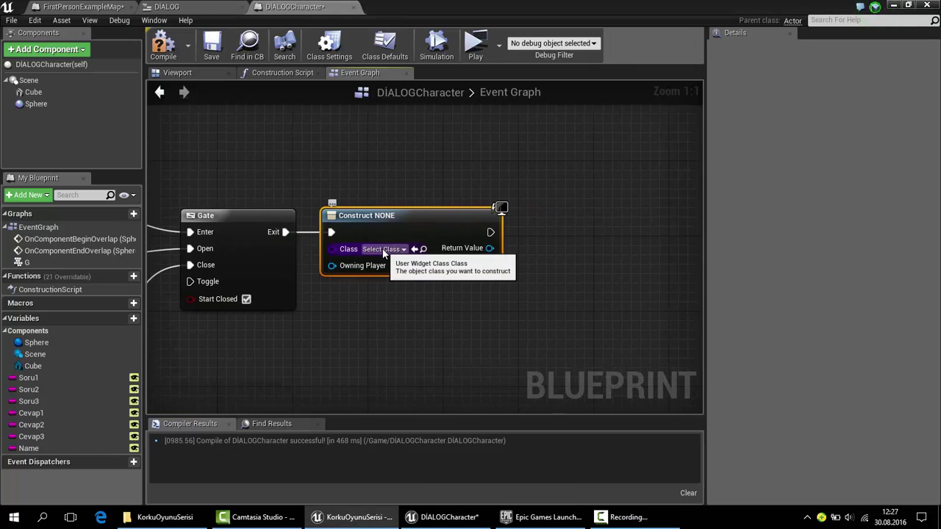
pyautogui.click(382, 249)
pyautogui.write('d')
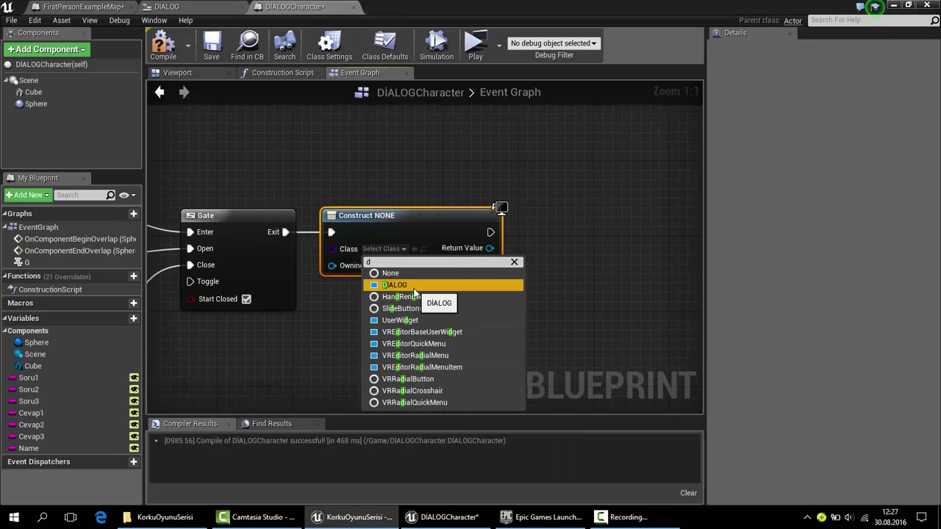
pyautogui.click(400, 285)
# Step: Return to the DIALOGCharacter Blueprint and drag a connection from the widget's Return Value
pyautogui.click(894, 7)
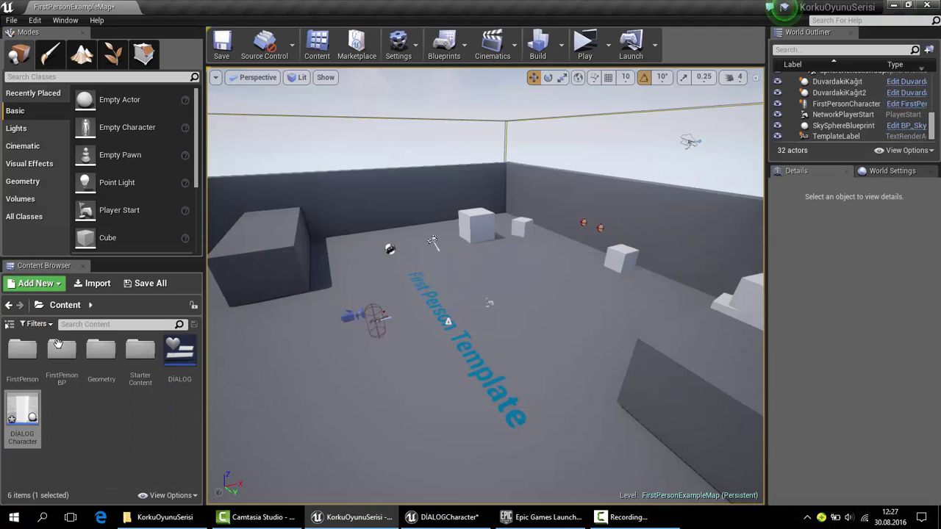
pyautogui.doubleClick(28, 425)
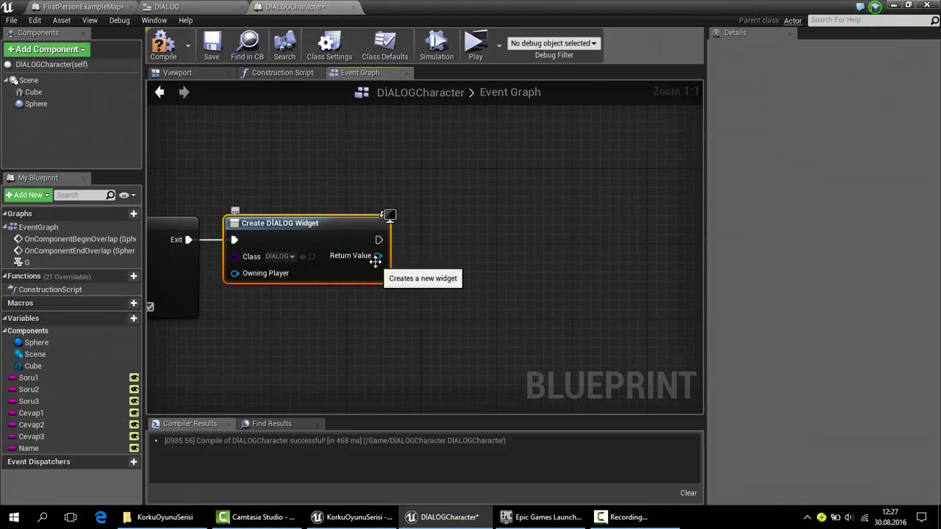
pyautogui.moveTo(377, 255); pyautogui.dragTo(418, 265)
pyautogui.moveTo(419, 271); pyautogui.dragTo(438, 255)
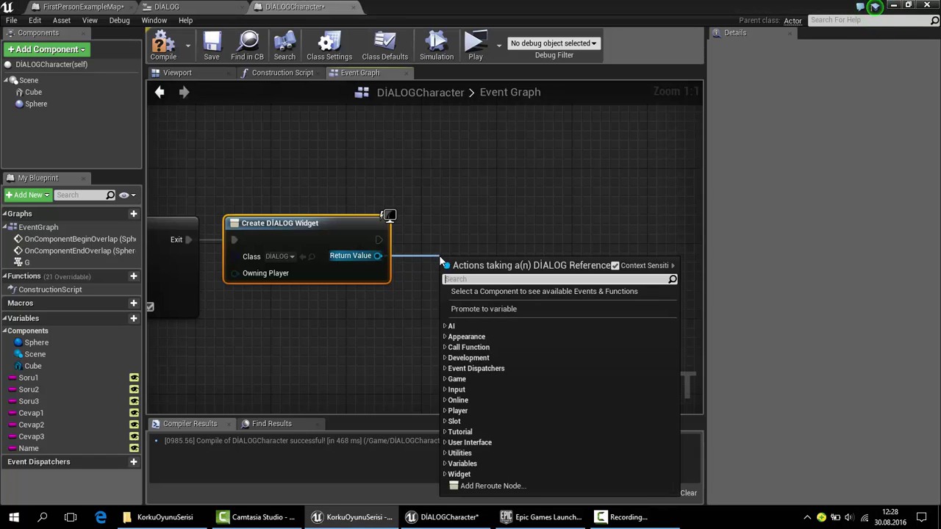
# Step: Add a SET Soru 1 node on the created widget, fed by a Soru1 getter
pyautogui.write('set')
pyautogui.write(' soru')
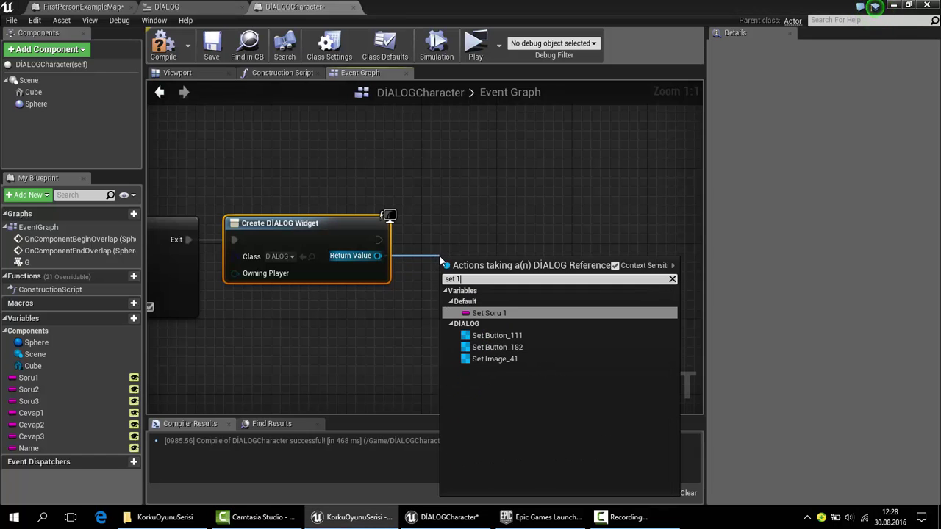
pyautogui.press('Return')
pyautogui.moveTo(489, 263); pyautogui.dragTo(481, 234)
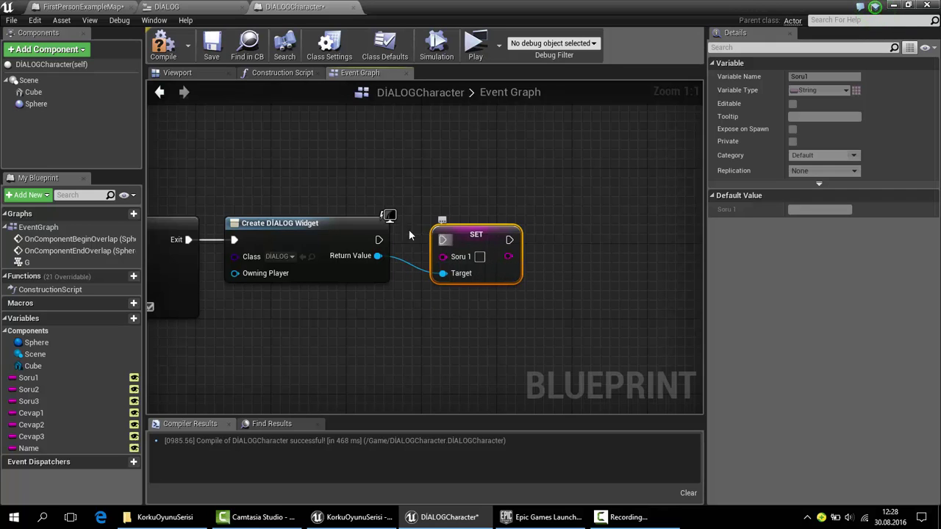
pyautogui.moveTo(379, 240); pyautogui.dragTo(442, 240)
pyautogui.moveTo(194, 199); pyautogui.dragTo(390, 289)
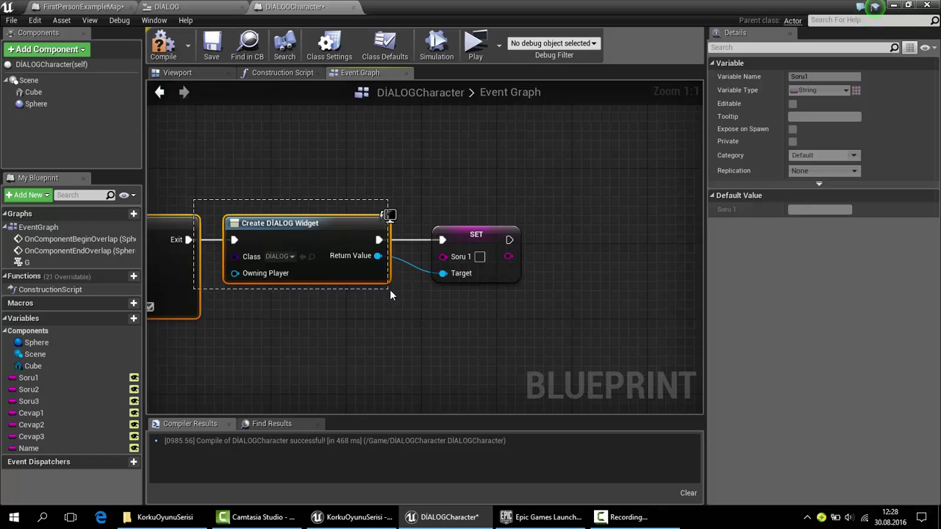
pyautogui.click(276, 248)
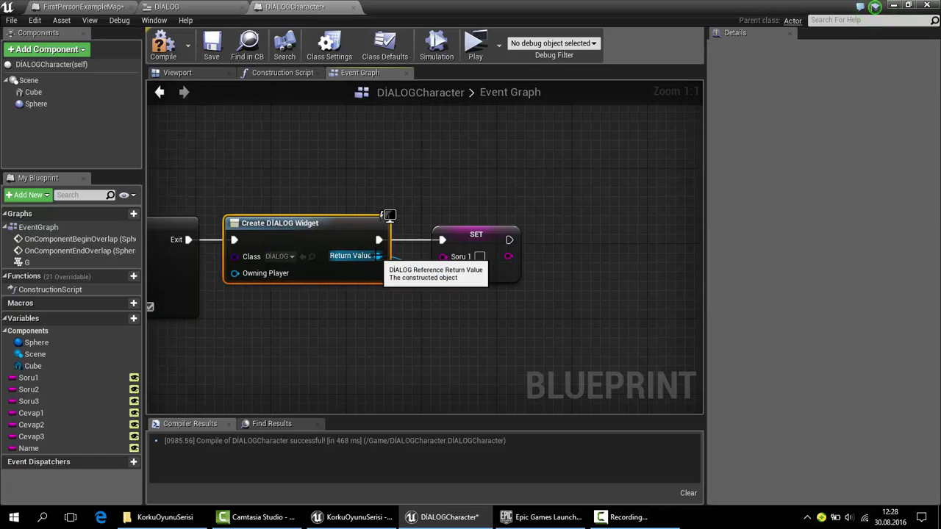
pyautogui.moveTo(378, 256); pyautogui.dragTo(441, 272)
pyautogui.moveTo(346, 319); pyautogui.dragTo(299, 299, button='right')
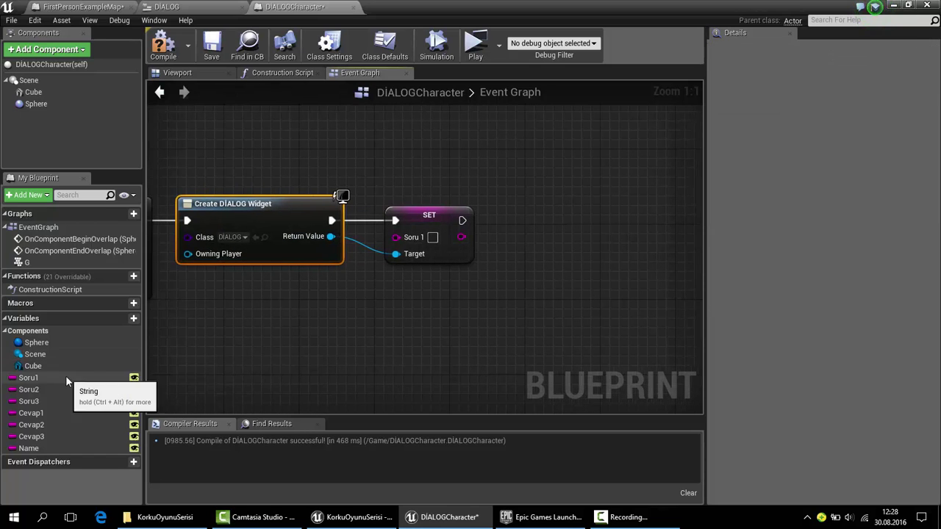
pyautogui.moveTo(66, 375)
pyautogui.mouseDown()
pyautogui.moveTo(328, 314)
pyautogui.moveTo(315, 306)
pyautogui.moveTo(396, 237)
pyautogui.mouseUp()
pyautogui.click(315, 311)
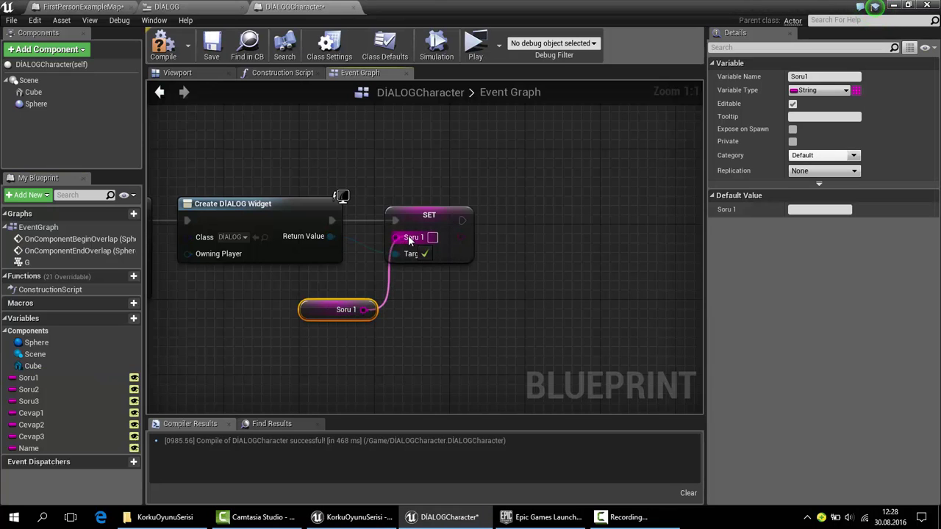
pyautogui.moveTo(403, 252); pyautogui.dragTo(292, 272, button='right')
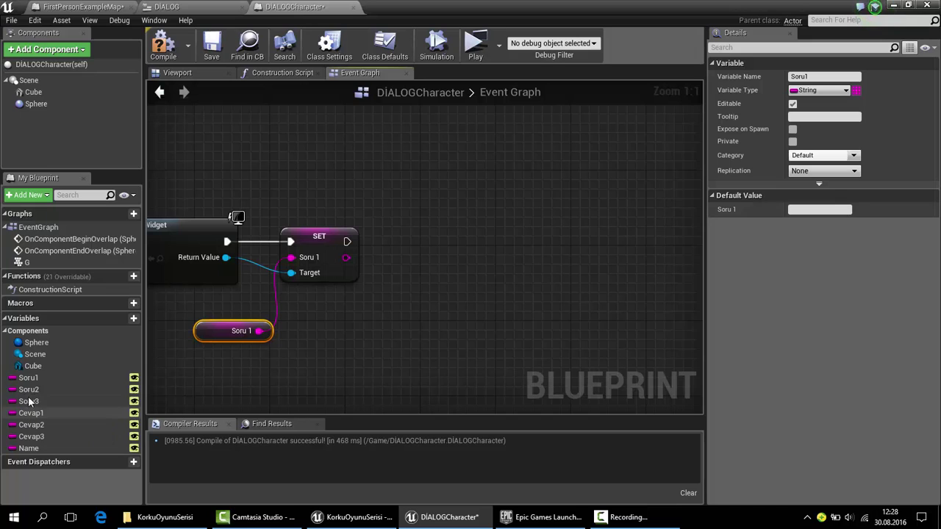
# Step: Add a SET Soru 2 node on the widget, fed by a Soru2 getter
pyautogui.moveTo(43, 389); pyautogui.dragTo(336, 331)
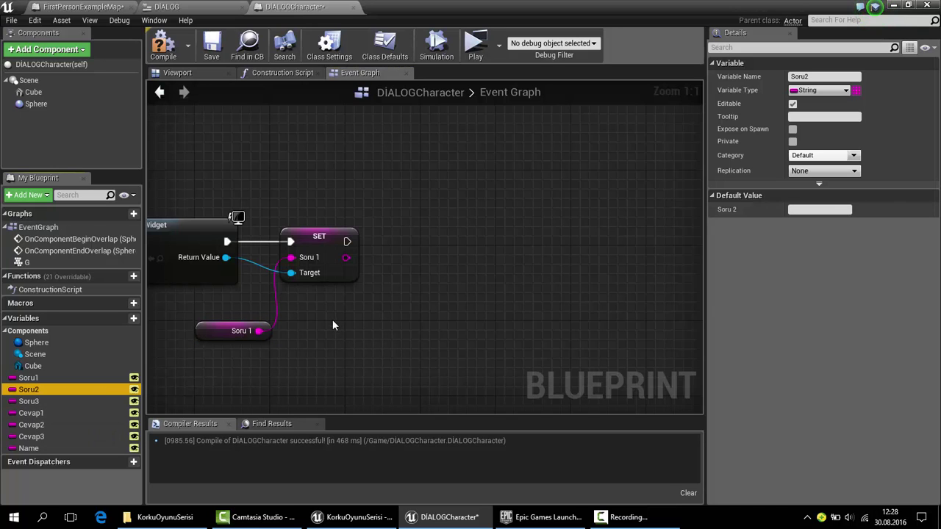
pyautogui.click(342, 335)
pyautogui.moveTo(211, 253); pyautogui.dragTo(413, 275)
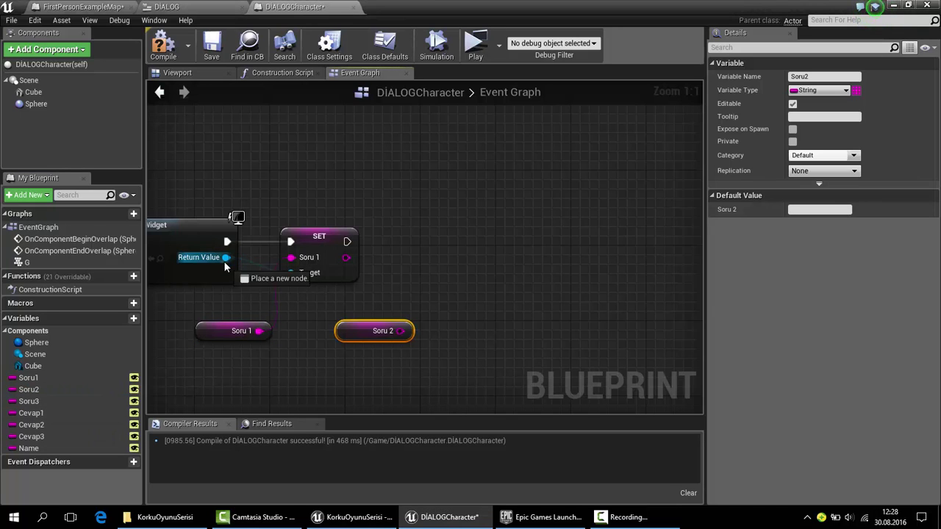
pyautogui.write('setsor')
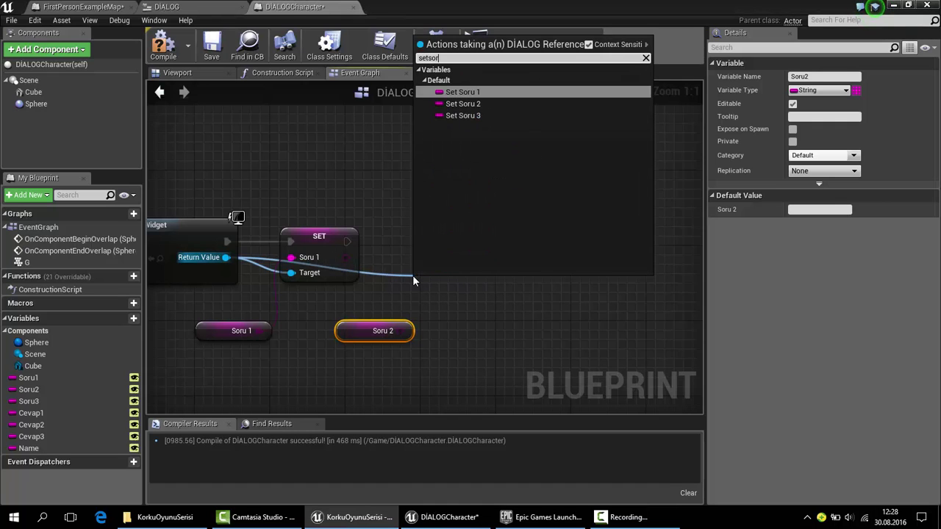
pyautogui.press('Down')
pyautogui.press('Return')
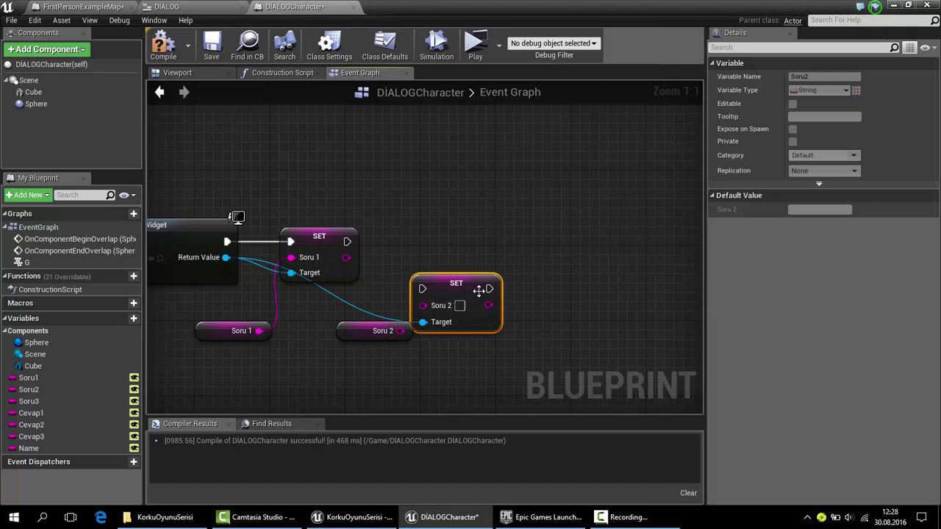
pyautogui.moveTo(438, 250)
pyautogui.mouseDown()
pyautogui.moveTo(419, 241)
pyautogui.moveTo(342, 248)
pyautogui.mouseUp()
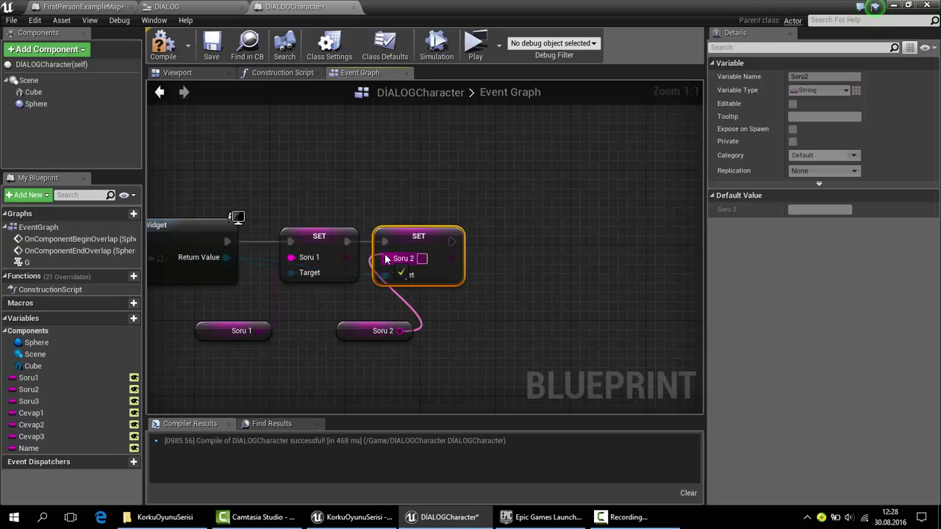
pyautogui.moveTo(402, 331); pyautogui.dragTo(385, 257)
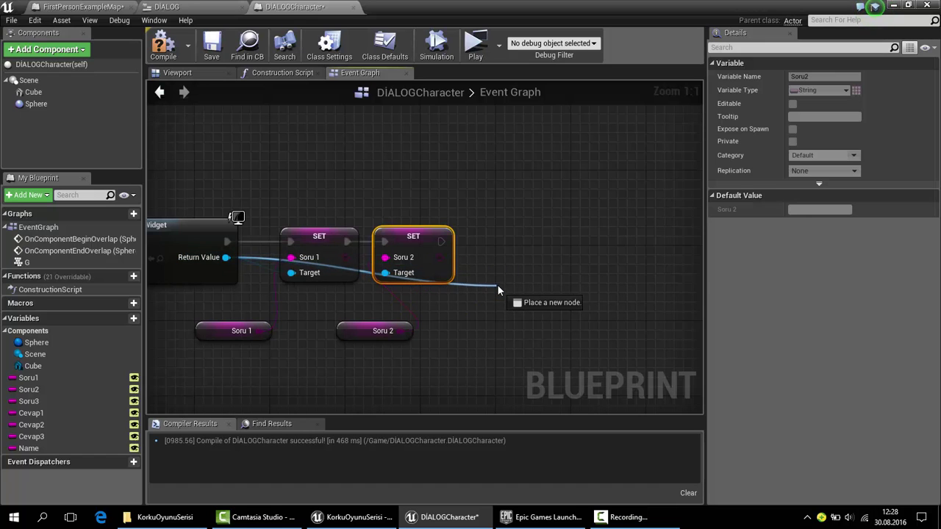
# Step: Add a SET Soru 3 node on the widget, fed by a Soru 3 getter
pyautogui.moveTo(226, 257); pyautogui.dragTo(498, 286)
pyautogui.write('set')
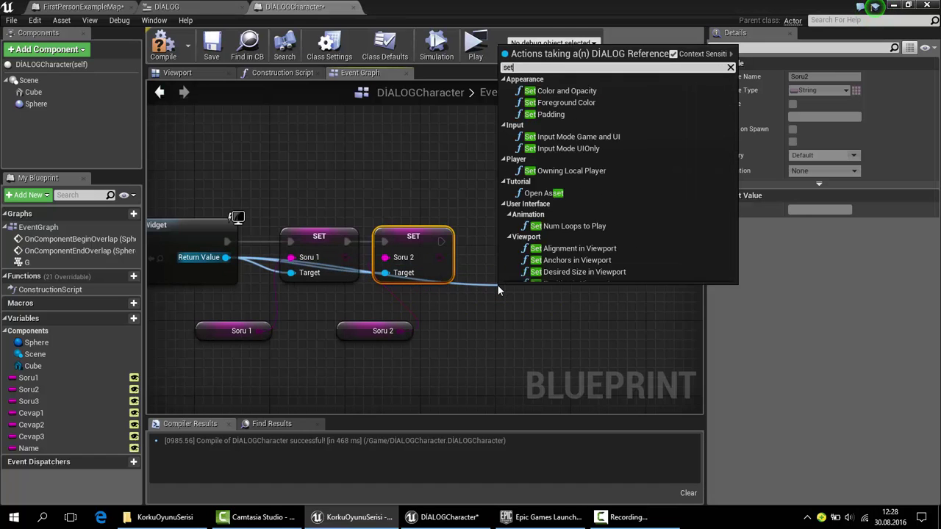
pyautogui.write('s')
pyautogui.press('Up')
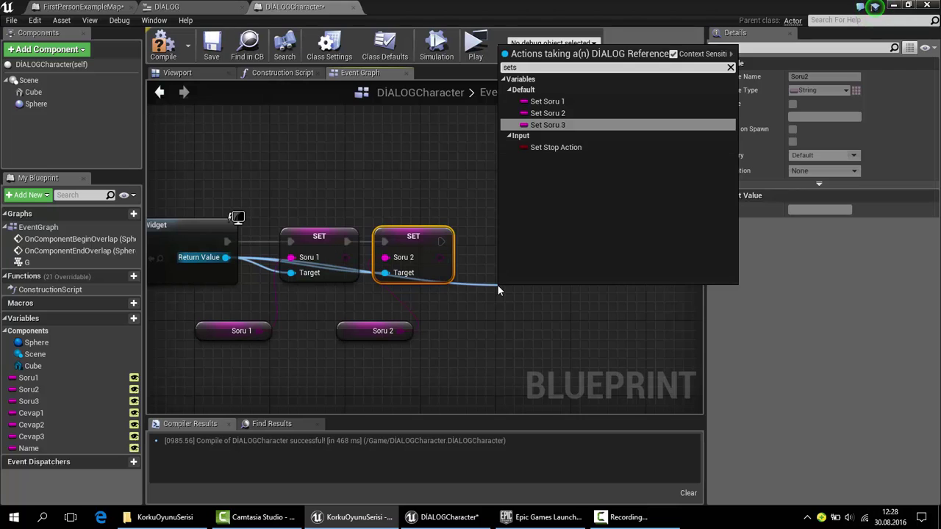
pyautogui.press('Return')
pyautogui.moveTo(504, 290)
pyautogui.mouseDown()
pyautogui.moveTo(508, 237)
pyautogui.moveTo(441, 241)
pyautogui.mouseUp()
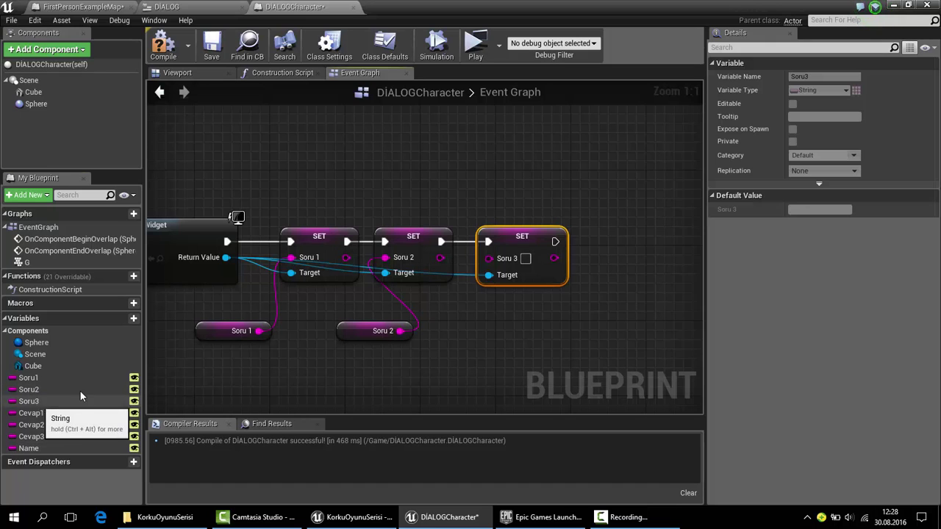
pyautogui.moveTo(44, 402); pyautogui.dragTo(457, 326)
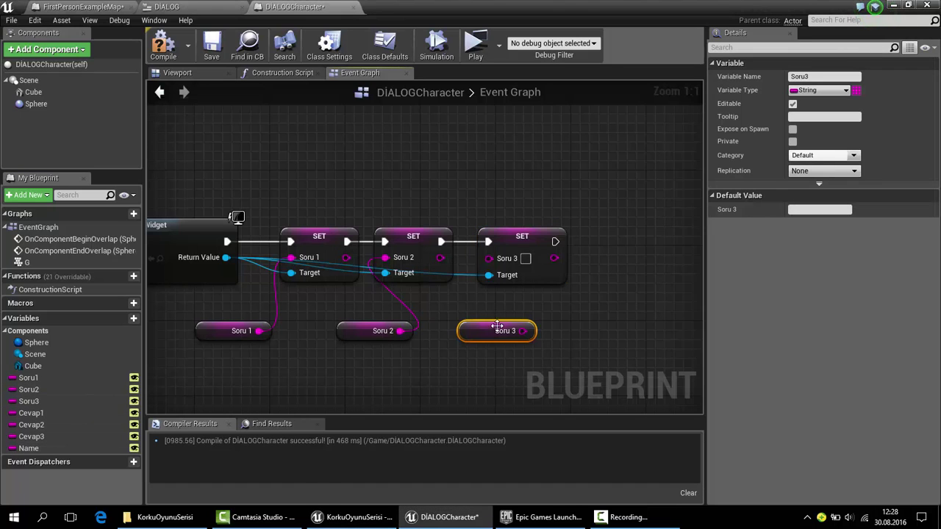
pyautogui.moveTo(522, 330); pyautogui.dragTo(489, 258)
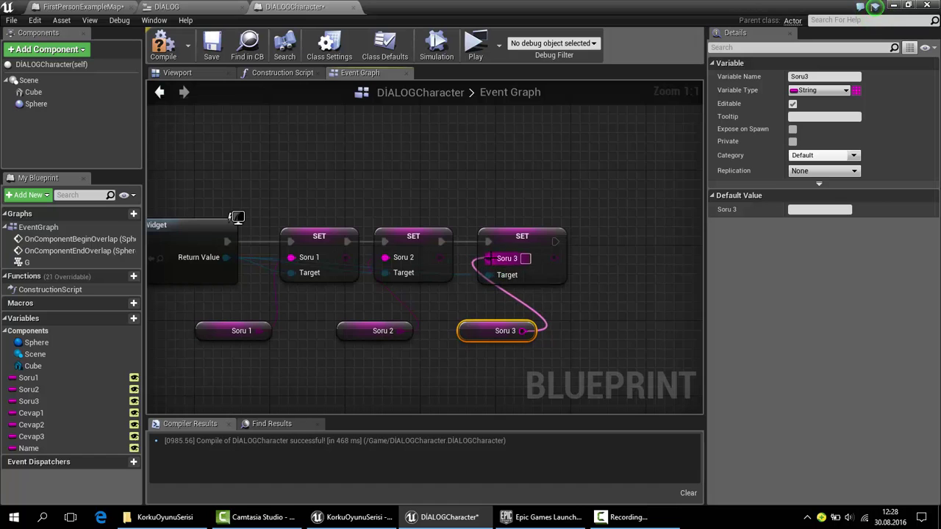
pyautogui.moveTo(636, 258); pyautogui.dragTo(550, 262, button='right')
# Step: Add an Add to Viewport node after SET Soru 3
pyautogui.moveTo(442, 253); pyautogui.dragTo(406, 252, button='right')
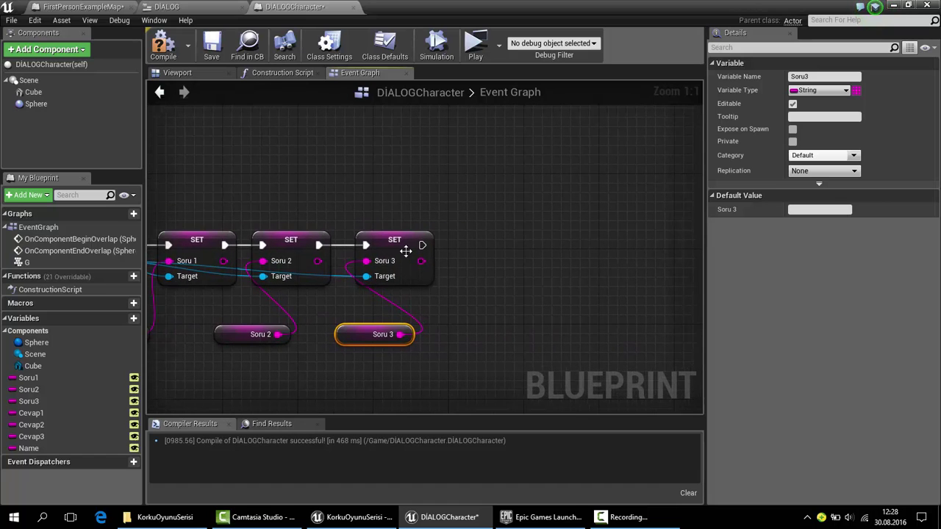
pyautogui.moveTo(421, 245); pyautogui.dragTo(483, 245)
pyautogui.write('ad')
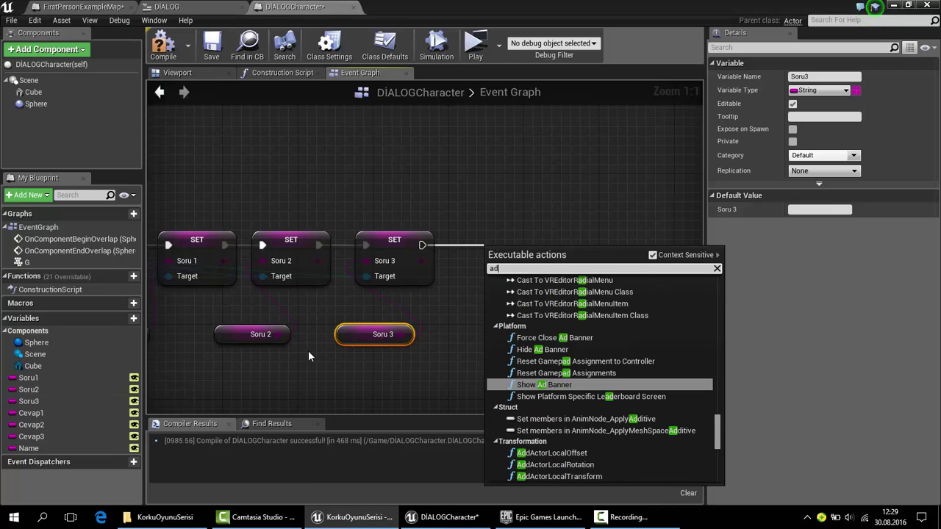
pyautogui.write('dto')
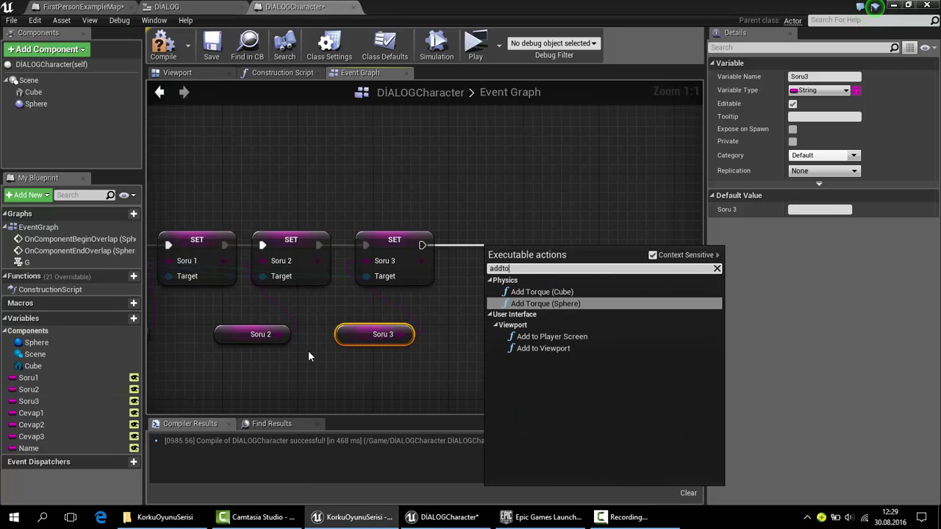
pyautogui.press('Down')
pyautogui.press('Down')
pyautogui.press('Down')
pyautogui.press('Return')
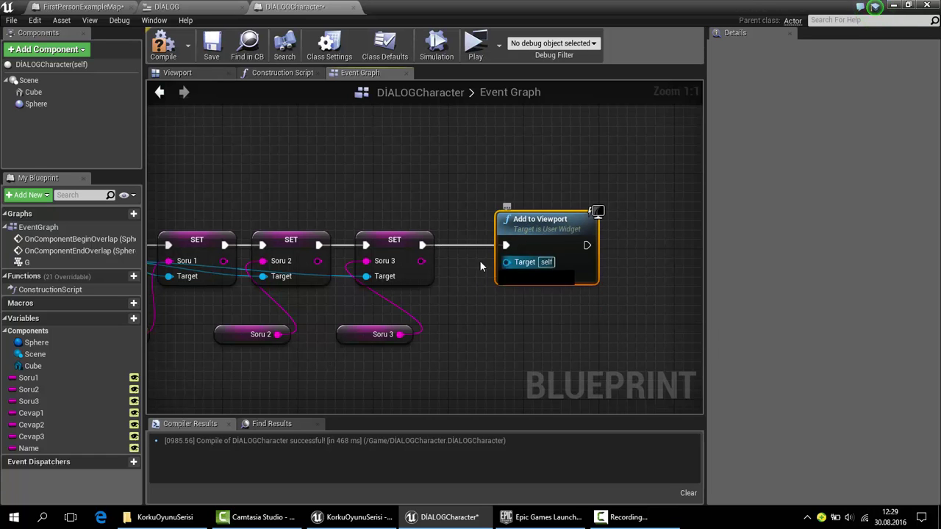
# Step: Compile the DIALOGCharacter blueprint and review the node chain
pyautogui.moveTo(480, 260); pyautogui.dragTo(294, 313, button='right')
pyautogui.moveTo(543, 265); pyautogui.dragTo(427, 162, button='right')
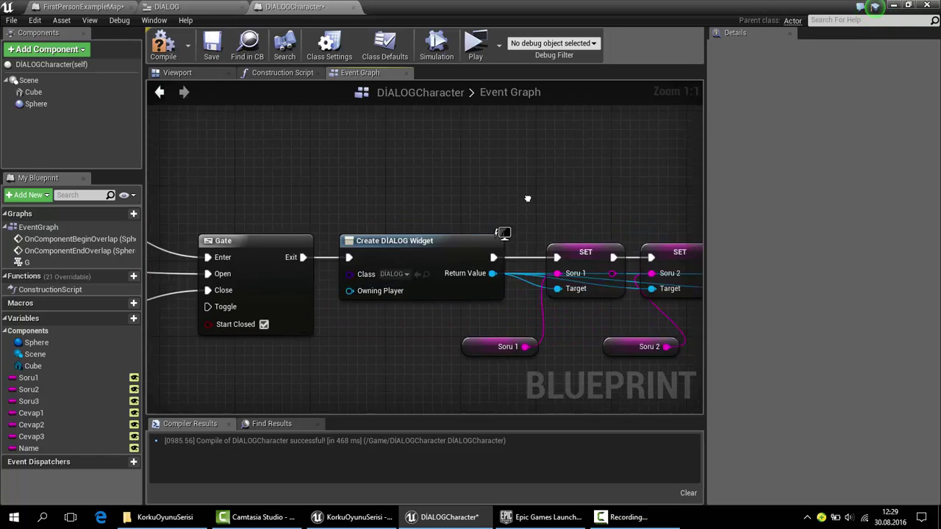
pyautogui.scroll(-1, 428, 168)
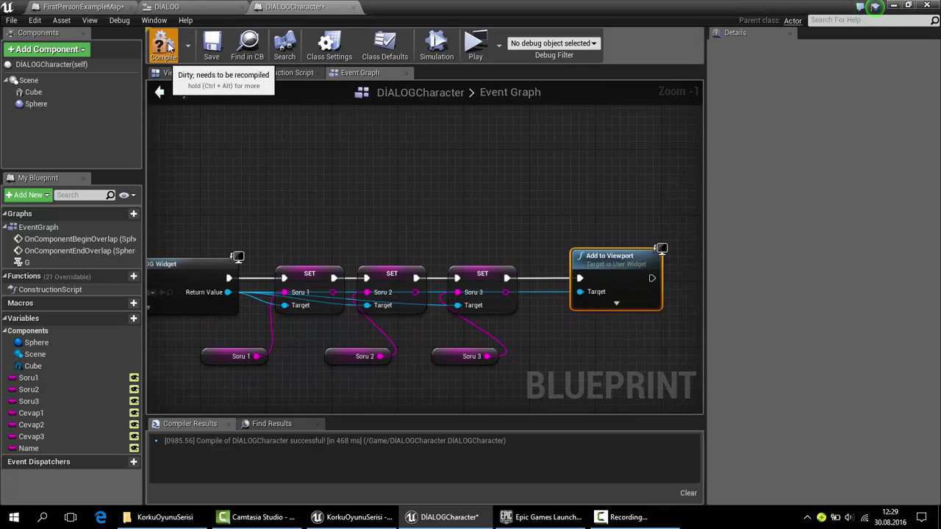
pyautogui.click(211, 42)
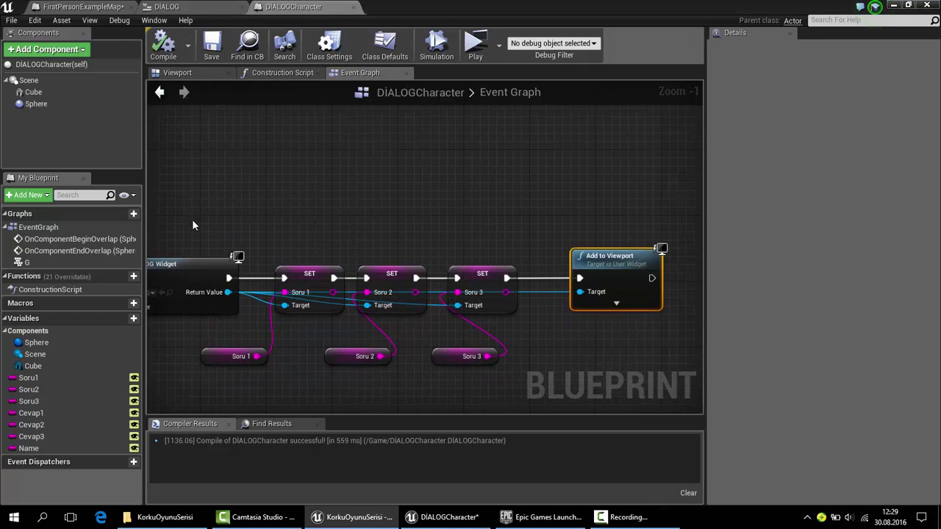
pyautogui.moveTo(192, 223)
pyautogui.mouseDown(button='right')
pyautogui.moveTo(477, 187)
pyautogui.moveTo(308, 184)
pyautogui.mouseUp(button='right')
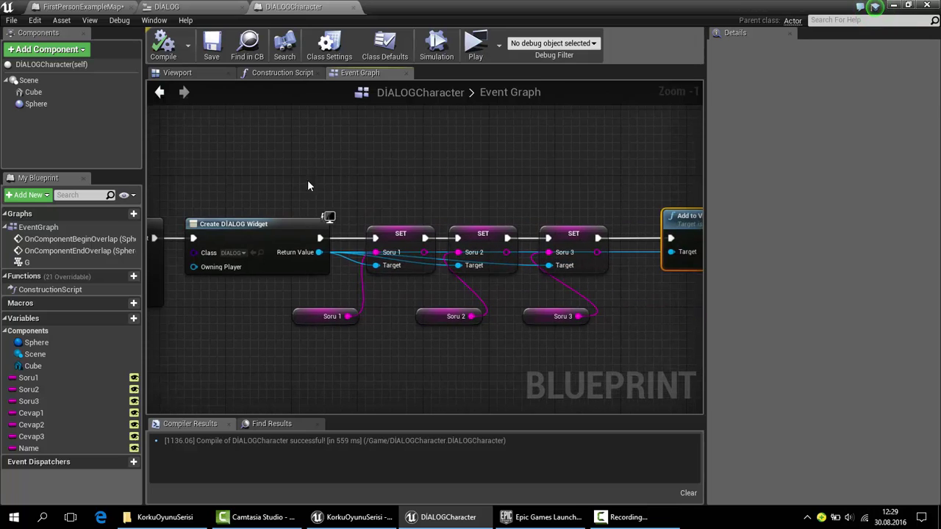
# Step: Open the DIALOG widget's Designer and select the first Text Block answer button
pyautogui.click(168, 7)
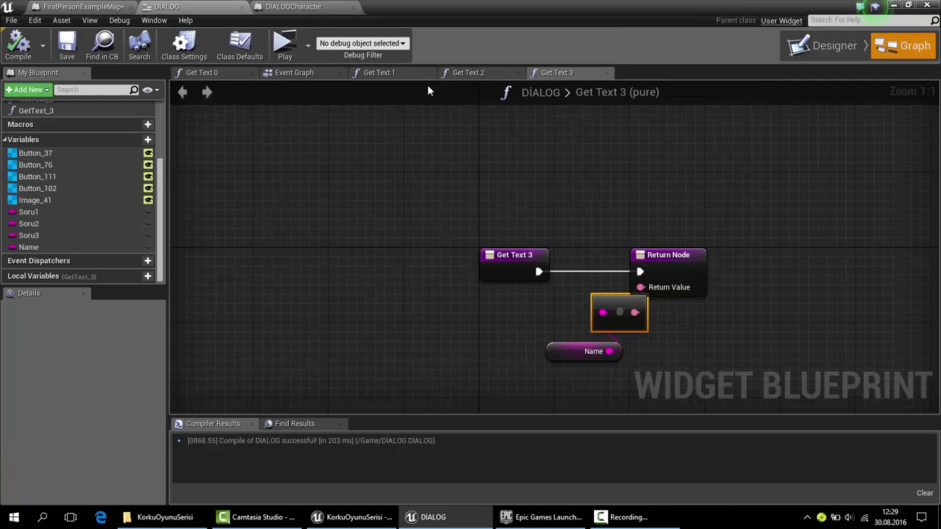
pyautogui.click(860, 44)
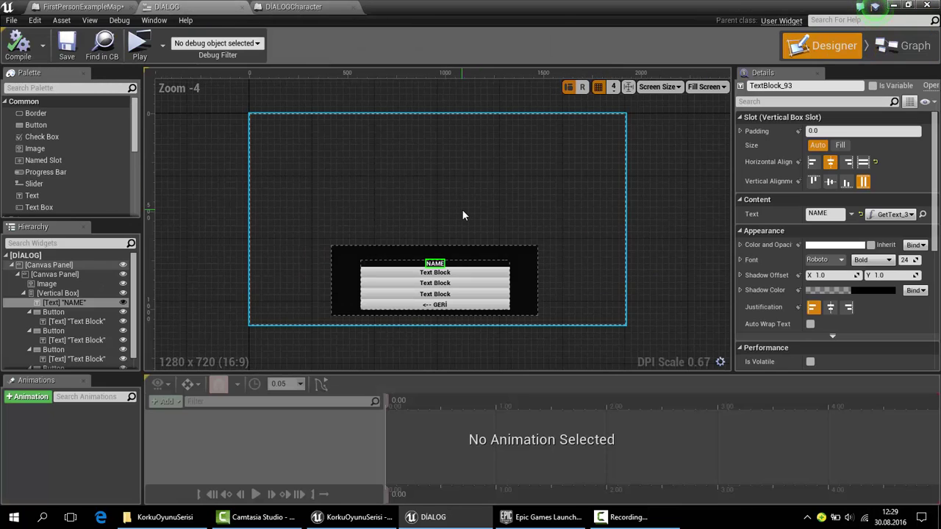
pyautogui.scroll(3, 462, 209)
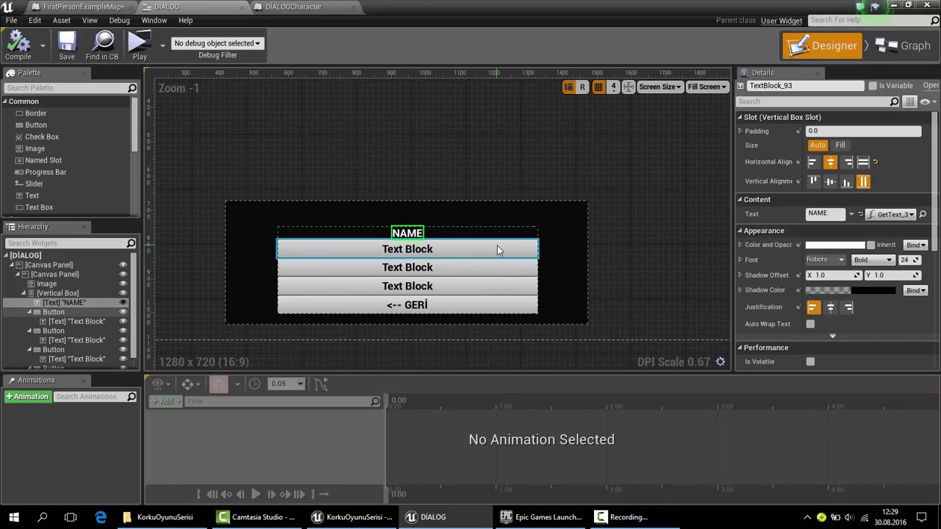
pyautogui.click(497, 247)
pyautogui.scroll(-3, 813, 248)
pyautogui.scroll(-3, 813, 248)
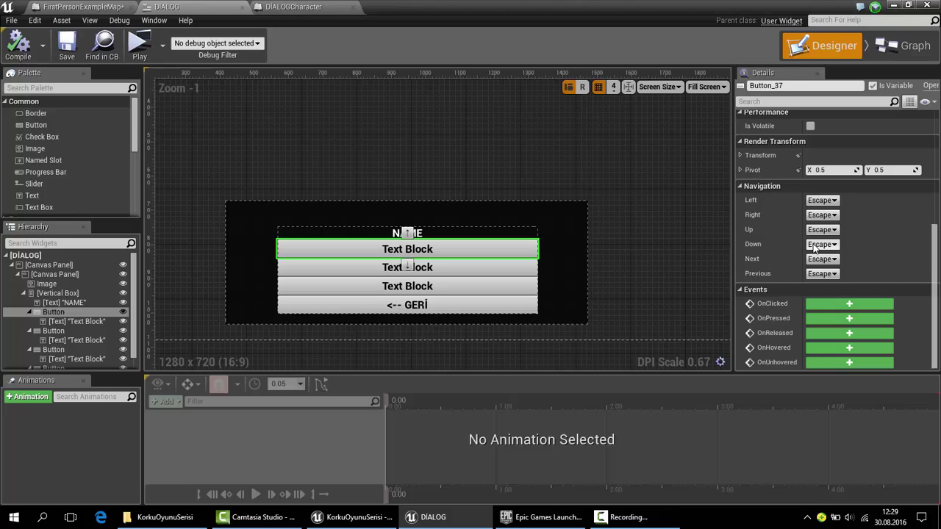
# Step: Add OnClicked events for Button_37 and the second answer button, Button_76
pyautogui.click(849, 303)
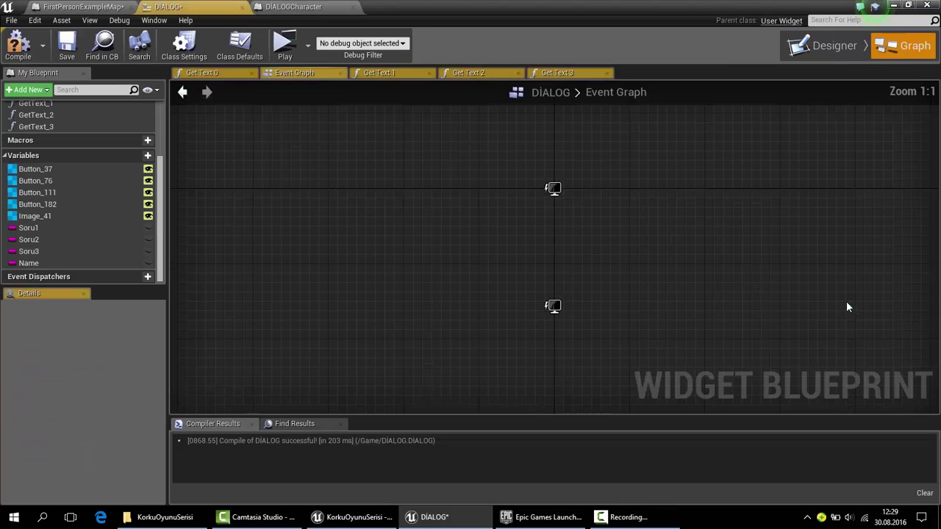
pyautogui.click(823, 45)
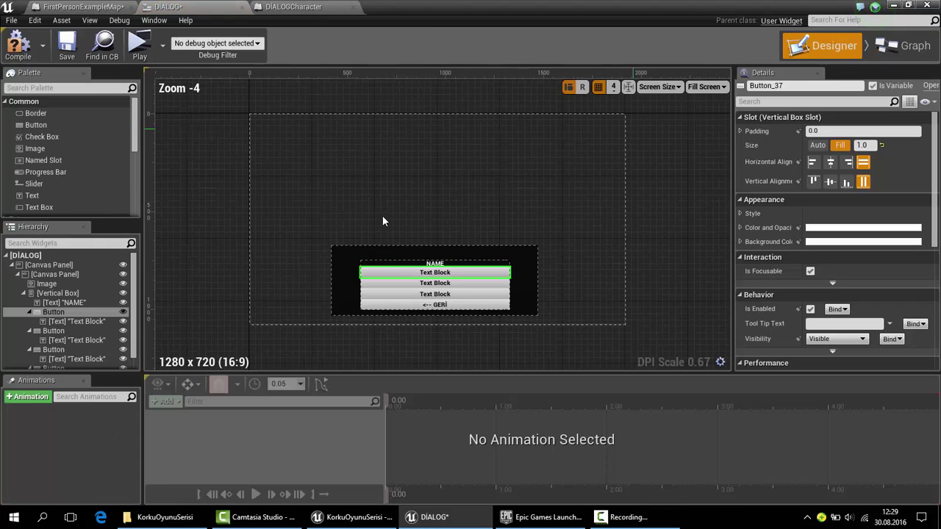
pyautogui.click(473, 283)
pyautogui.scroll(-3, 825, 290)
pyautogui.scroll(-3, 826, 289)
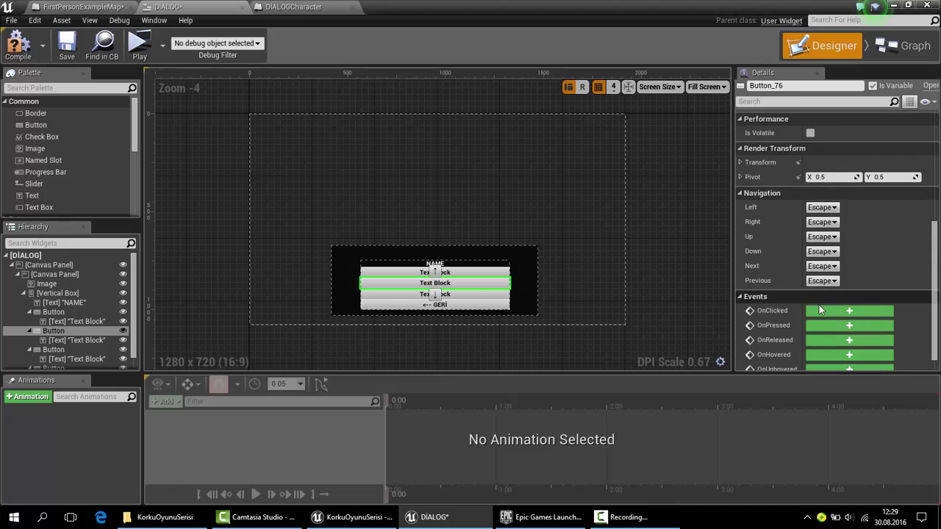
pyautogui.click(828, 315)
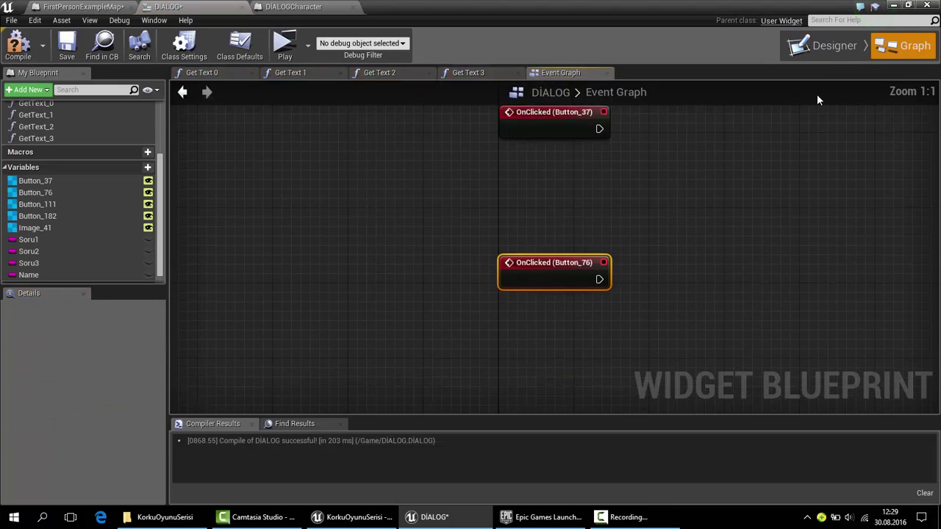
# Step: Add an OnClicked event for the third button, Button_111, and return to Designer
pyautogui.click(818, 55)
pyautogui.click(460, 294)
pyautogui.scroll(-3, 883, 283)
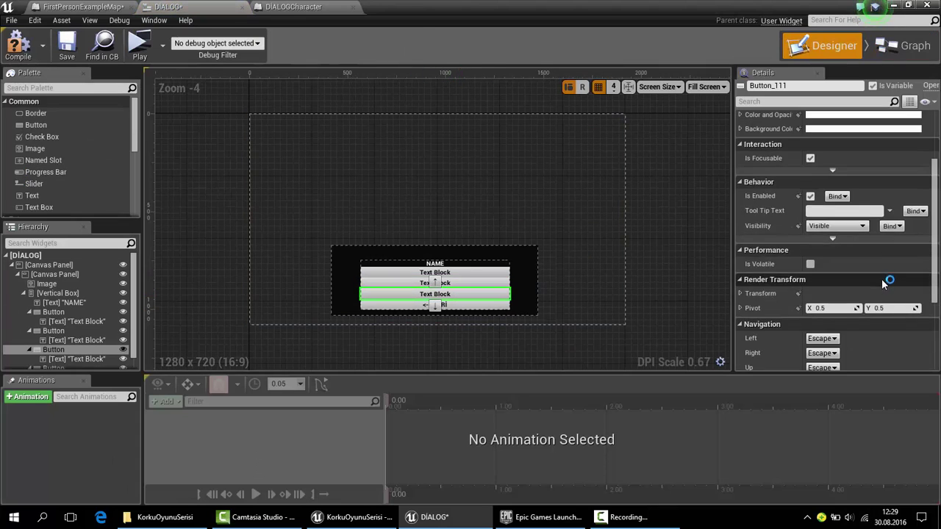
pyautogui.scroll(-3, 852, 298)
pyautogui.click(846, 308)
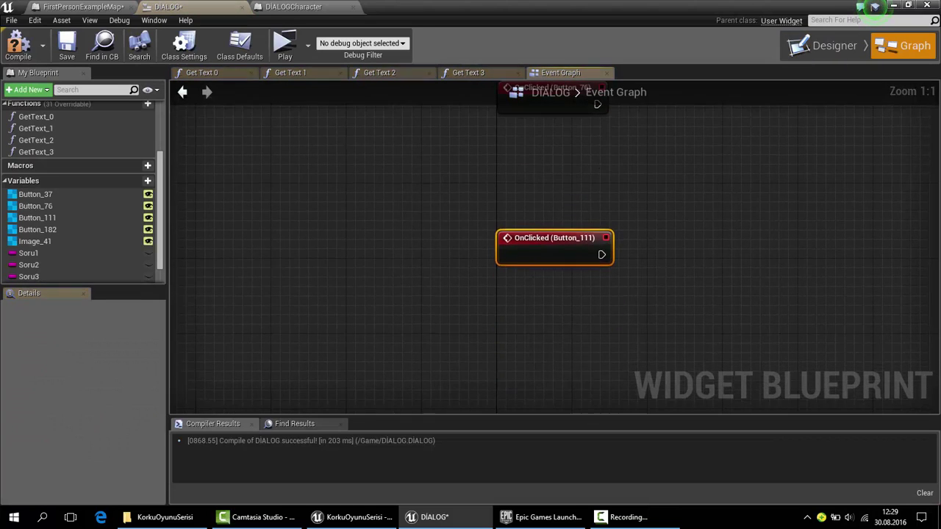
pyautogui.moveTo(463, 204)
pyautogui.mouseDown()
pyautogui.moveTo(481, 213)
pyautogui.moveTo(460, 205)
pyautogui.moveTo(479, 205)
pyautogui.moveTo(468, 208)
pyautogui.mouseUp()
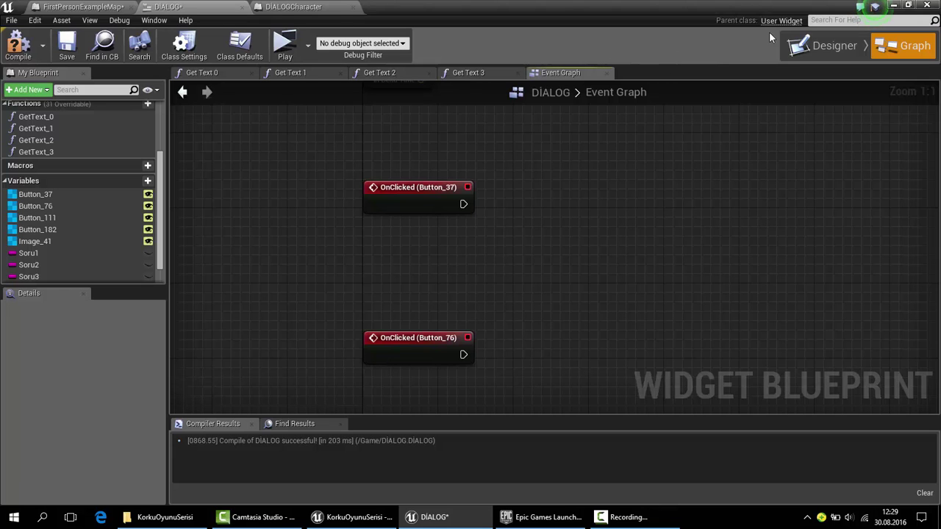
pyautogui.click(821, 46)
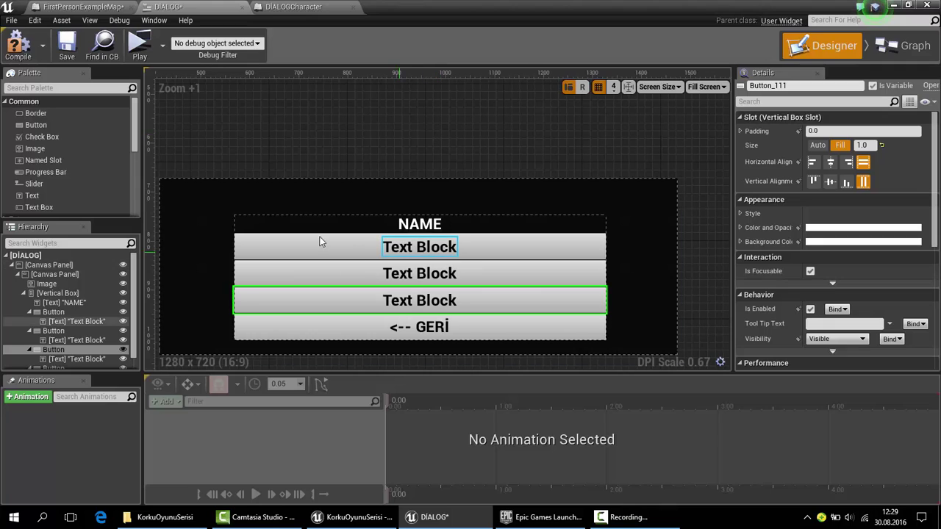
# Step: Place a new Vertical Box into the DIALOG widget
pyautogui.click(256, 224)
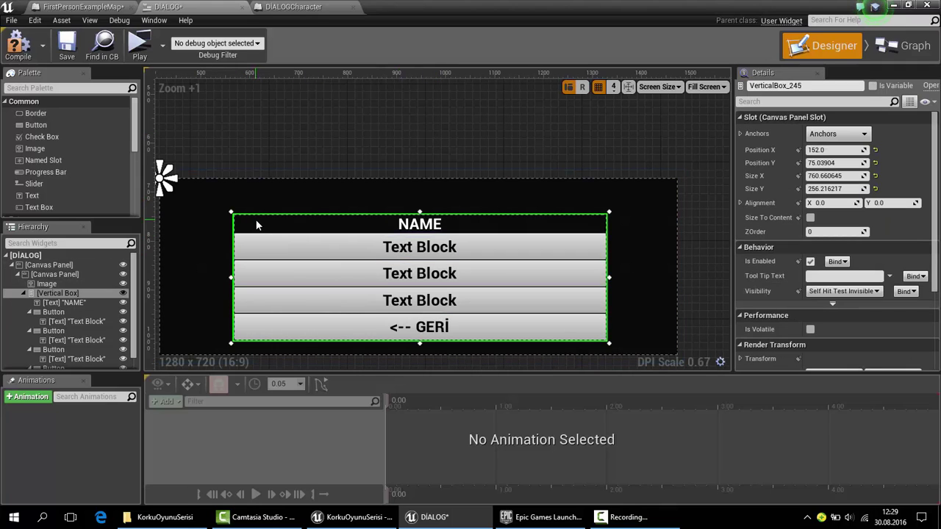
pyautogui.scroll(-10, 81, 170)
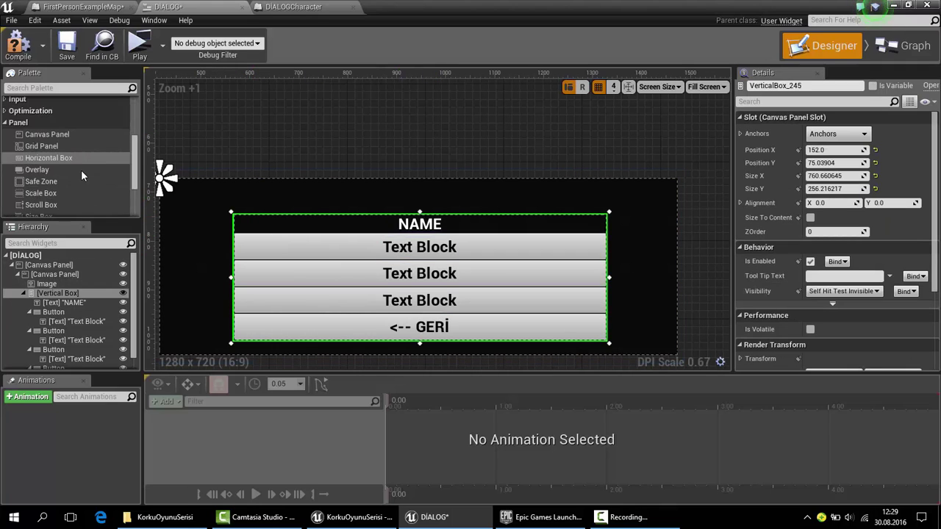
pyautogui.scroll(-2, 56, 165)
pyautogui.scroll(-2, 56, 165)
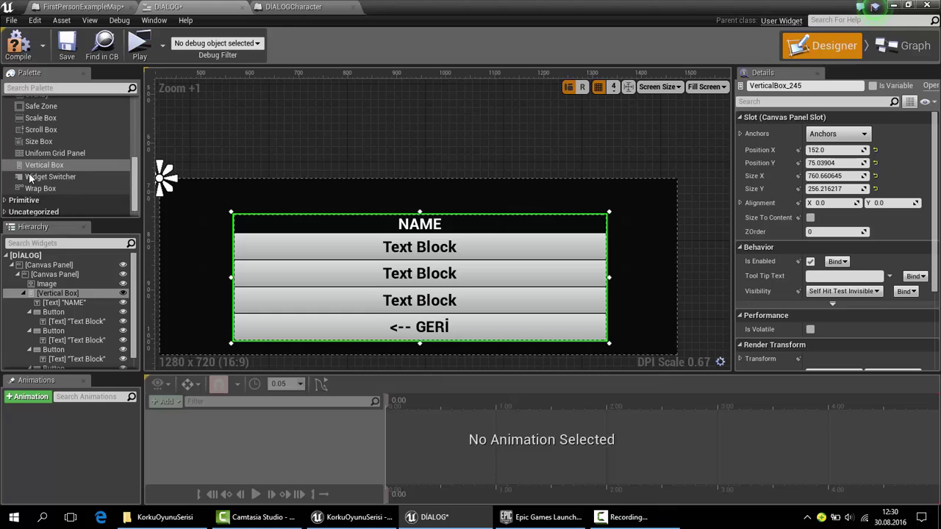
pyautogui.moveTo(56, 165)
pyautogui.mouseDown()
pyautogui.moveTo(120, 180)
pyautogui.moveTo(222, 227)
pyautogui.moveTo(232, 217)
pyautogui.moveTo(247, 226)
pyautogui.mouseUp()
pyautogui.click(596, 221)
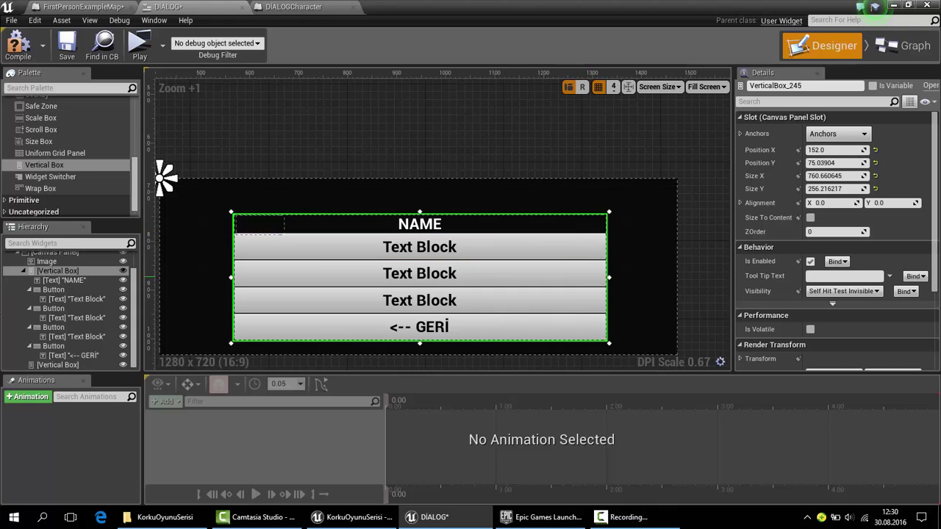
# Step: Rename the existing vertical box to sorular and tick Is Variable
pyautogui.click(65, 272)
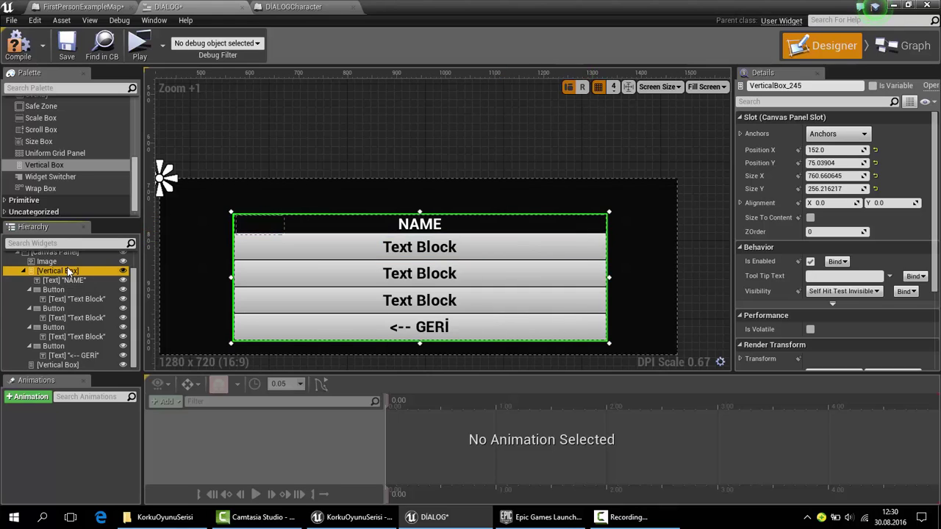
pyautogui.click(69, 271)
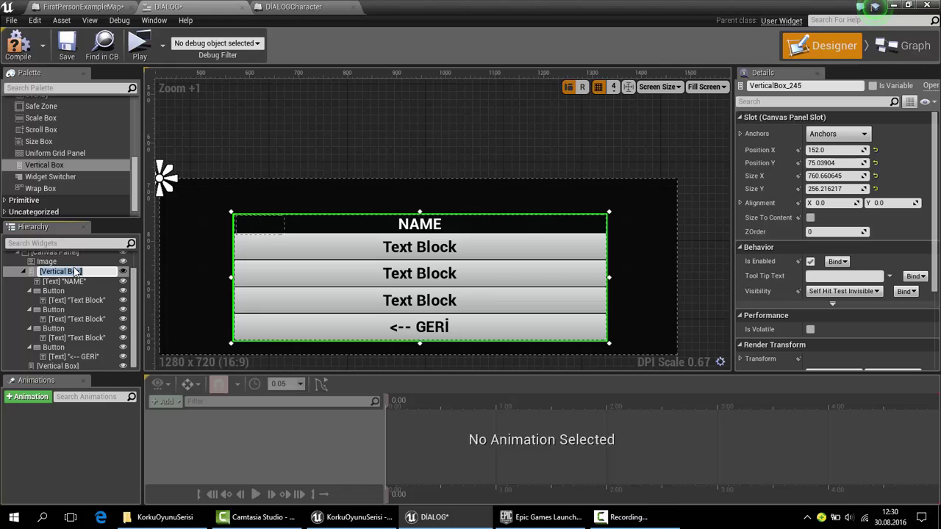
pyautogui.write('soruar')
pyautogui.press('Return')
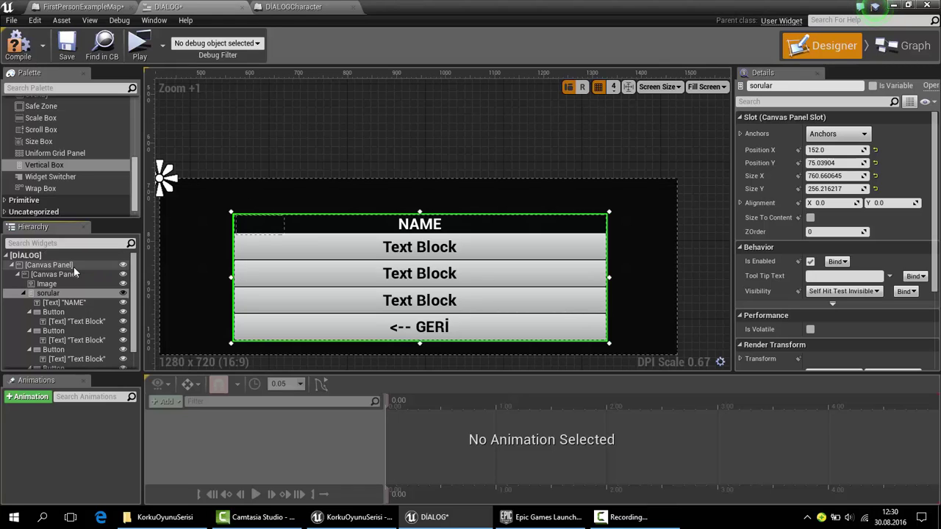
pyautogui.click(79, 296)
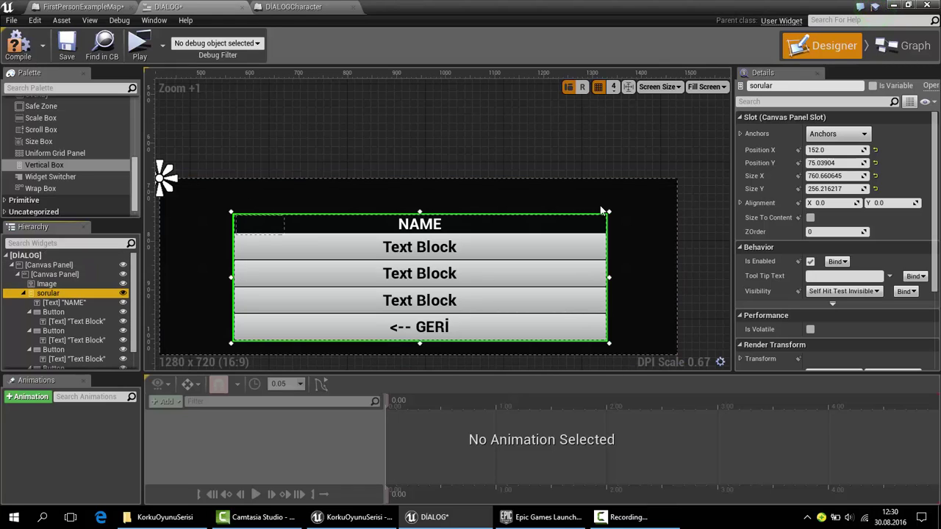
pyautogui.click(875, 90)
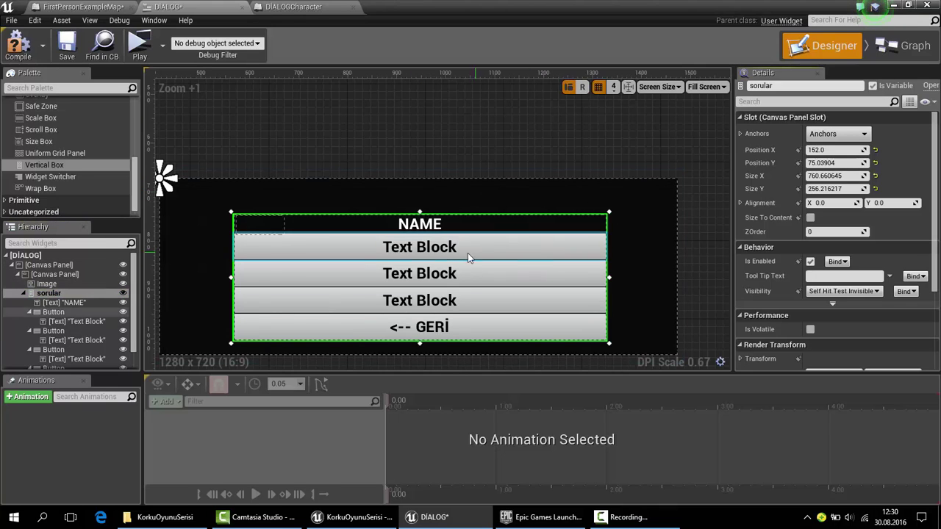
# Step: Add a second vertical box, hide sorular, and place a Text Block inside the new box
pyautogui.moveTo(467, 253)
pyautogui.mouseDown()
pyautogui.moveTo(245, 225)
pyautogui.moveTo(609, 342)
pyautogui.mouseUp()
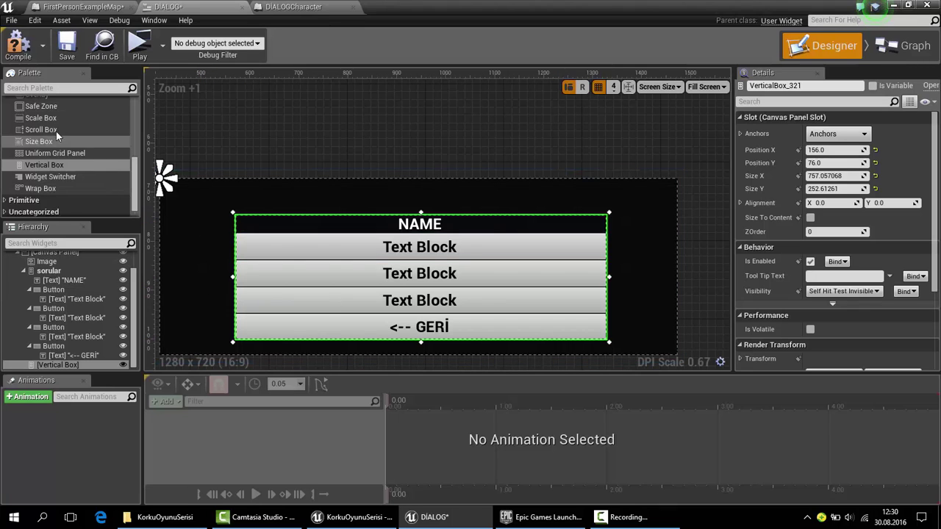
pyautogui.scroll(3, 50, 138)
pyautogui.scroll(3, 34, 167)
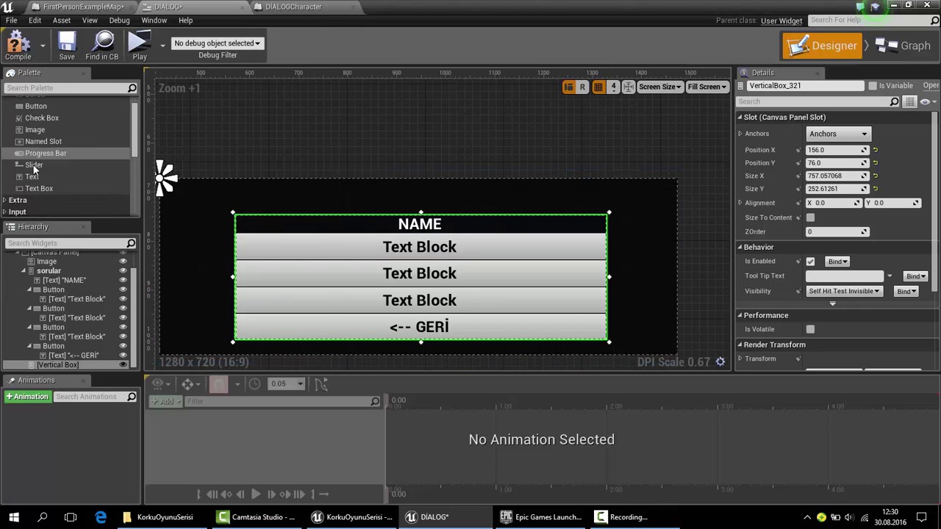
pyautogui.click(56, 177)
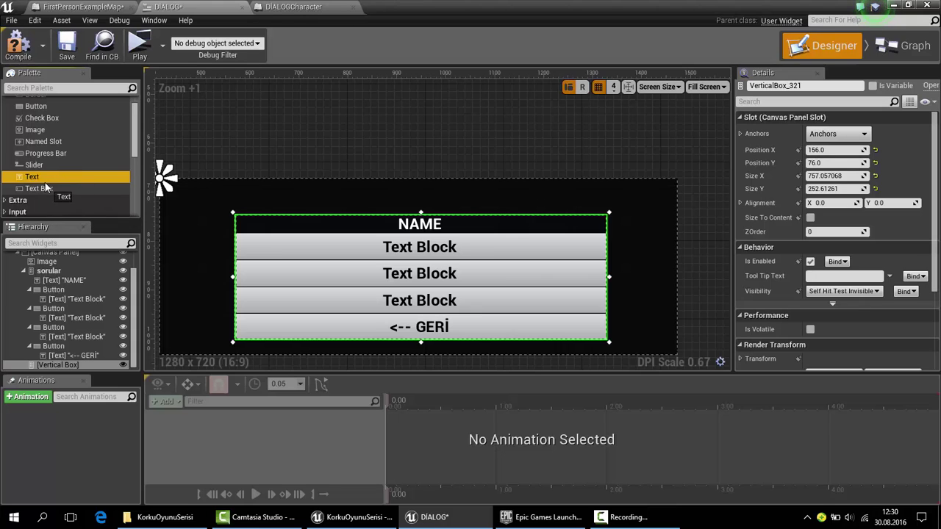
pyautogui.scroll(2, 81, 294)
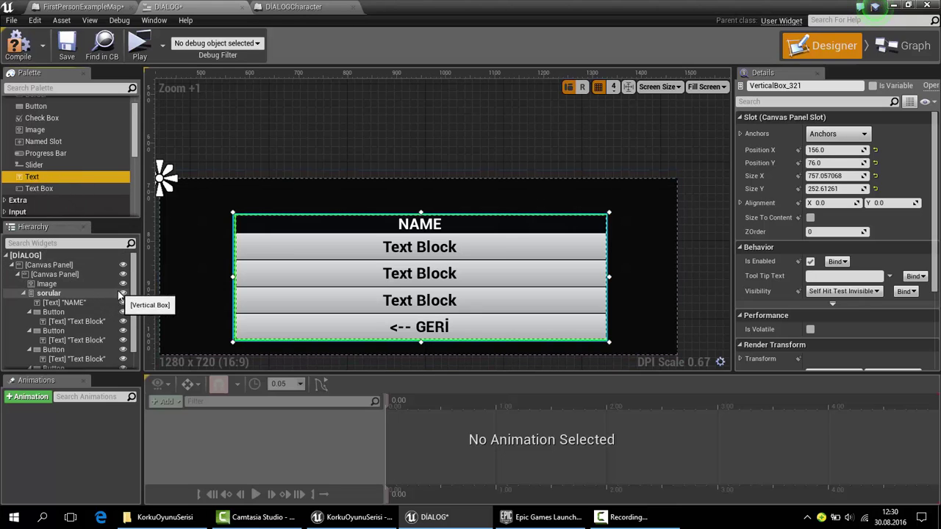
pyautogui.click(123, 294)
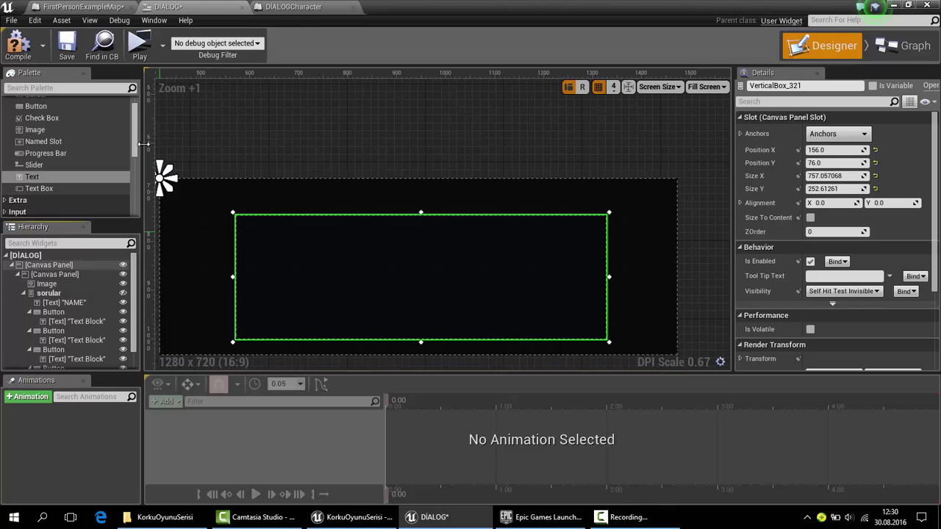
pyautogui.moveTo(33, 177); pyautogui.dragTo(287, 240)
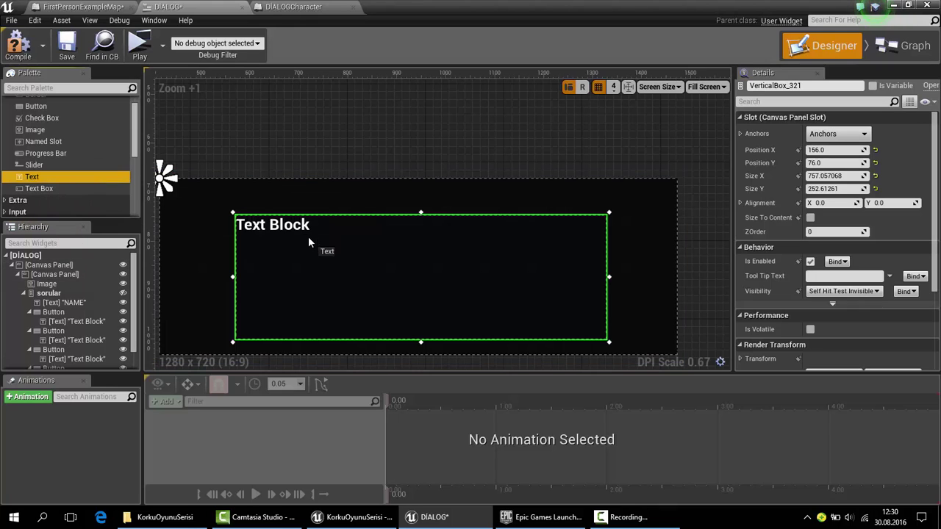
# Step: Turn on Auto Wrap Text for the Text Block and keep its justification left
pyautogui.scroll(-5, 858, 244)
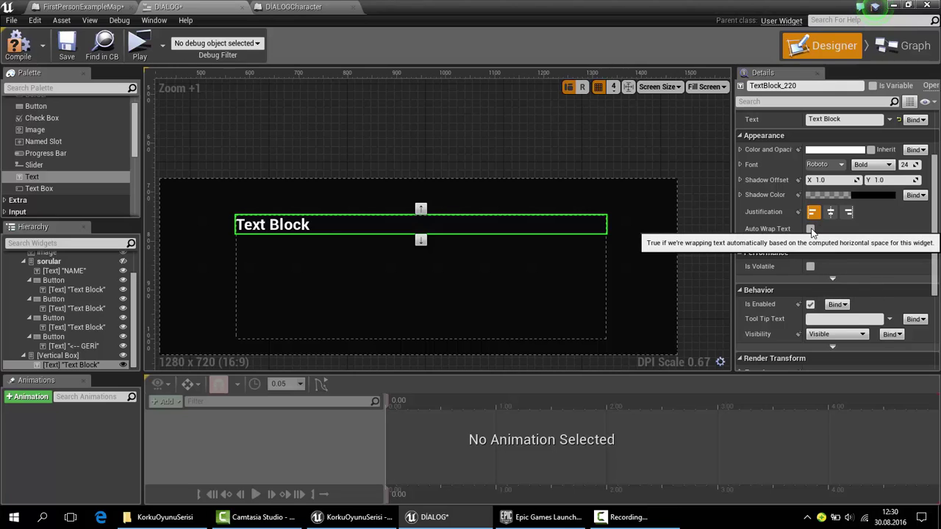
pyautogui.click(810, 229)
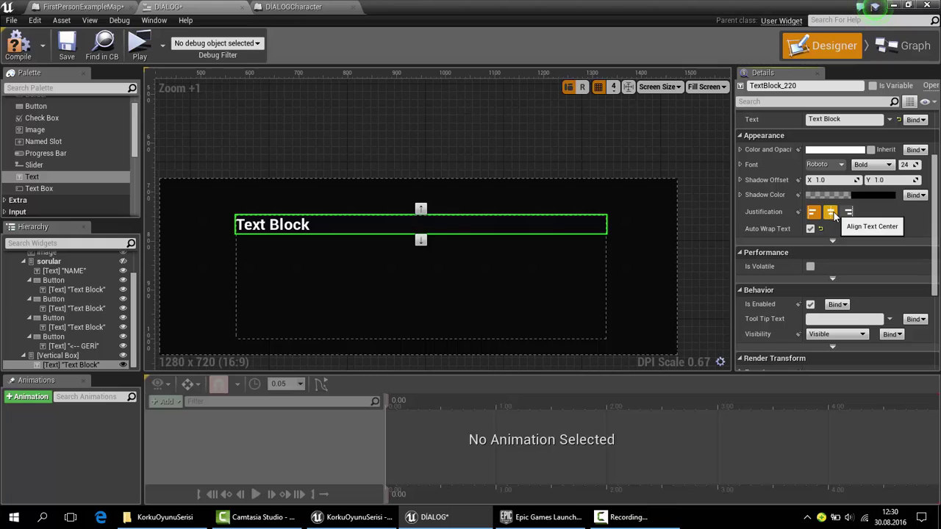
pyautogui.click(833, 211)
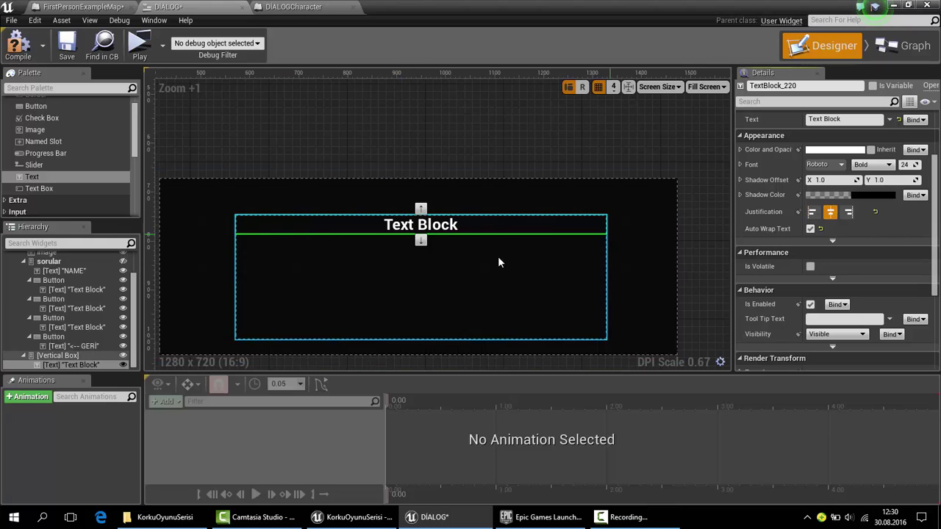
pyautogui.click(812, 212)
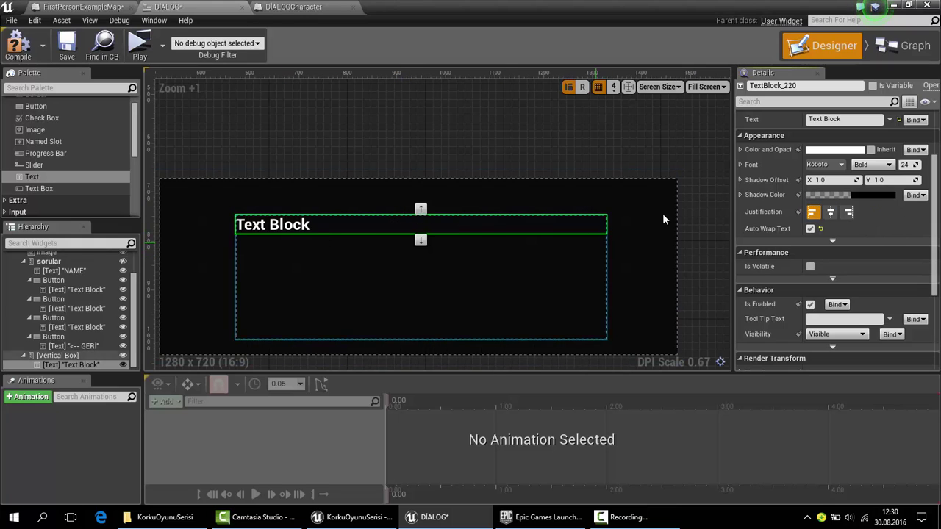
pyautogui.scroll(5, 854, 216)
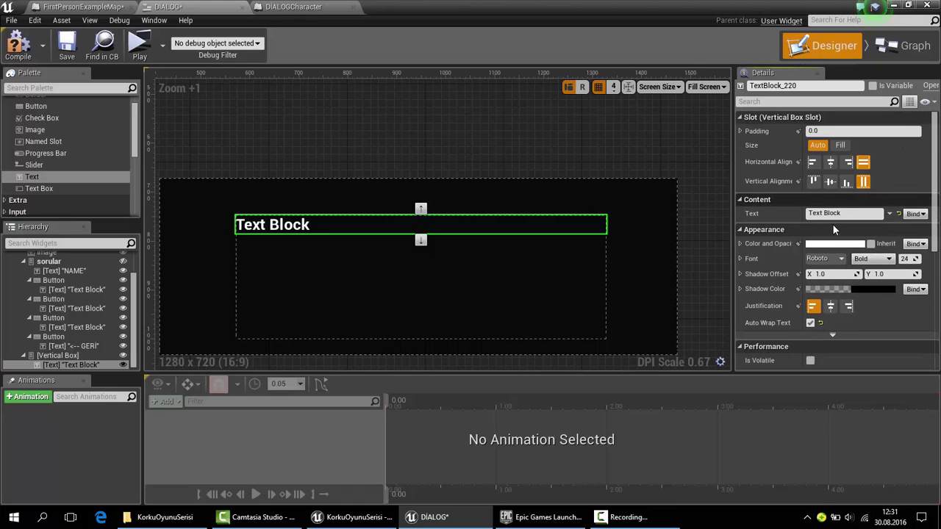
# Step: Bind the Text Block's text to a new GetText_4 function and move its Return Node right
pyautogui.click(916, 214)
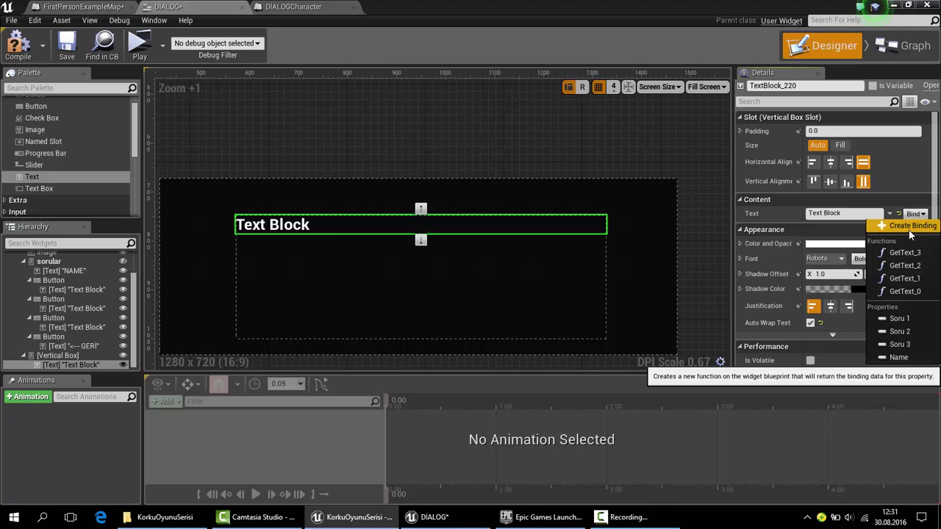
pyautogui.click(908, 226)
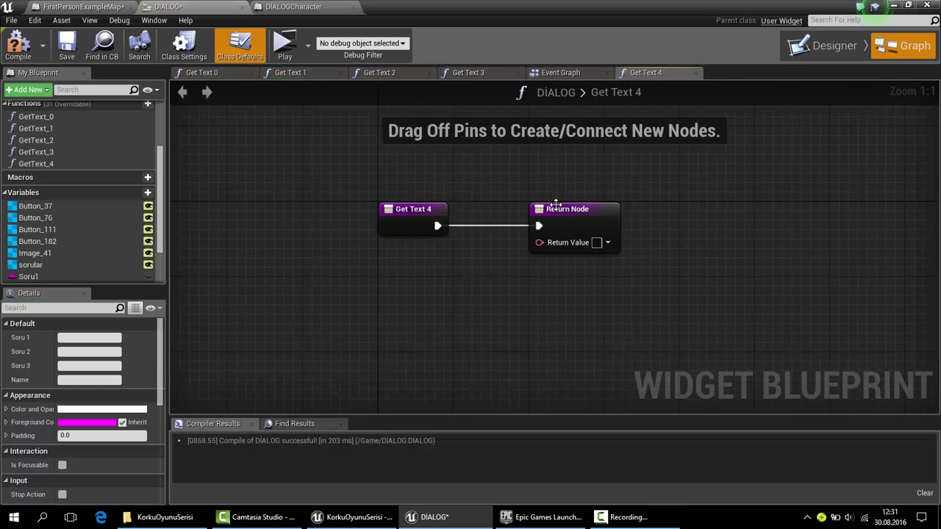
pyautogui.moveTo(608, 211); pyautogui.dragTo(803, 211)
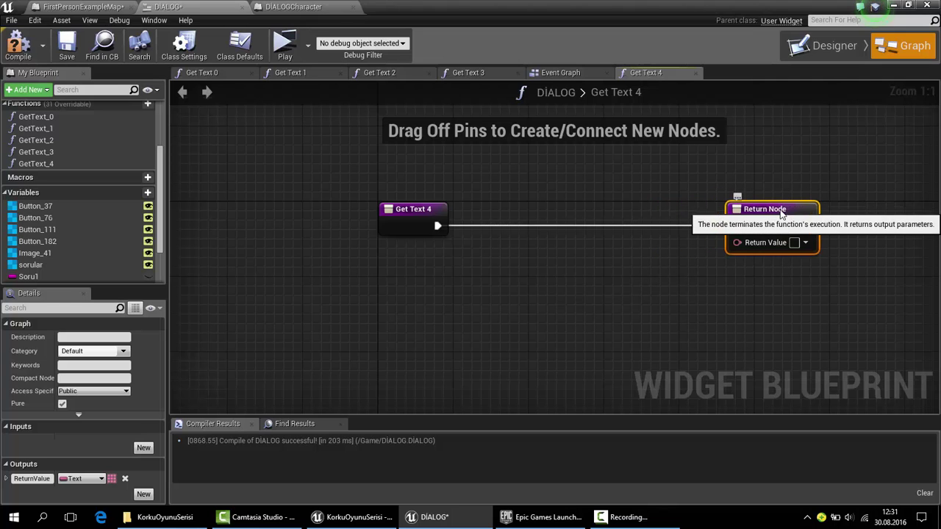
pyautogui.moveTo(692, 178); pyautogui.dragTo(548, 183, button='right')
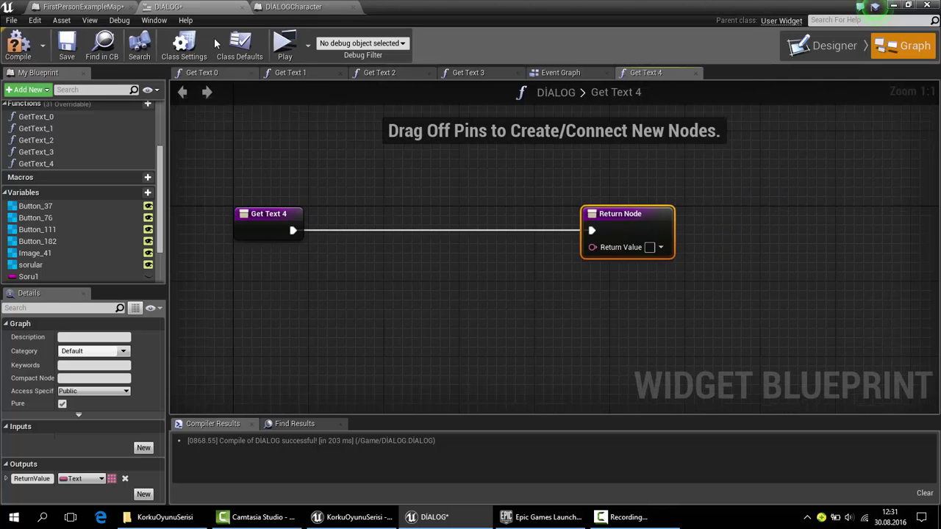
# Step: Create a String variable Cevap, return it from Get Text 4, and compile DIALOG
pyautogui.click(136, 193)
pyautogui.write('Cevap')
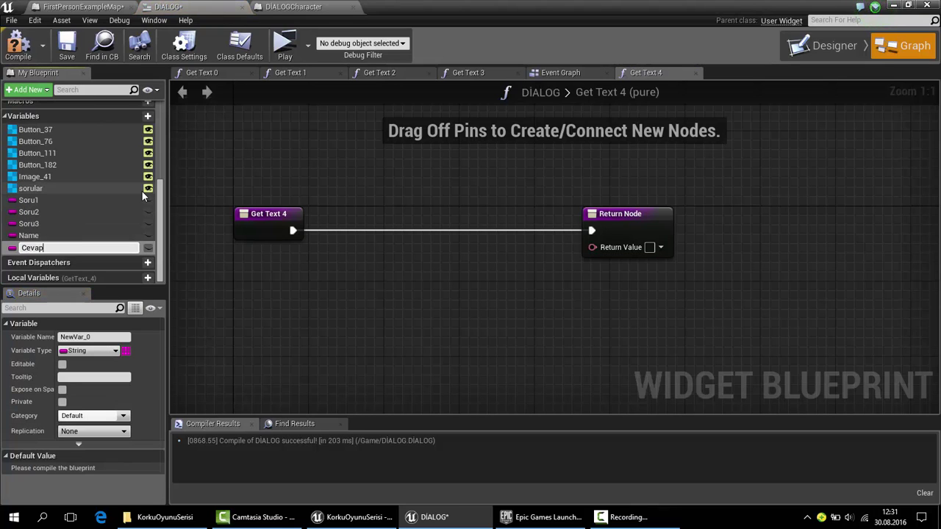
pyautogui.press('Return')
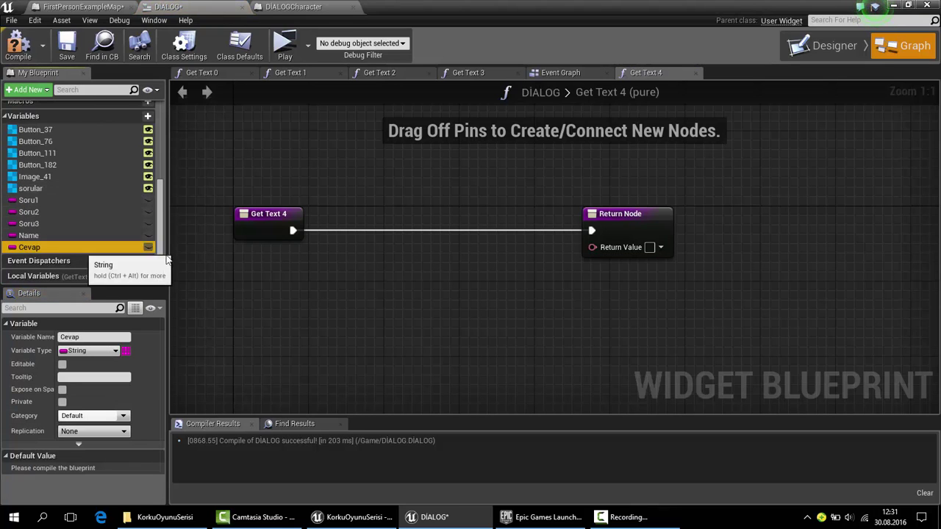
pyautogui.moveTo(74, 248)
pyautogui.mouseDown()
pyautogui.moveTo(441, 323)
pyautogui.moveTo(439, 334)
pyautogui.mouseUp()
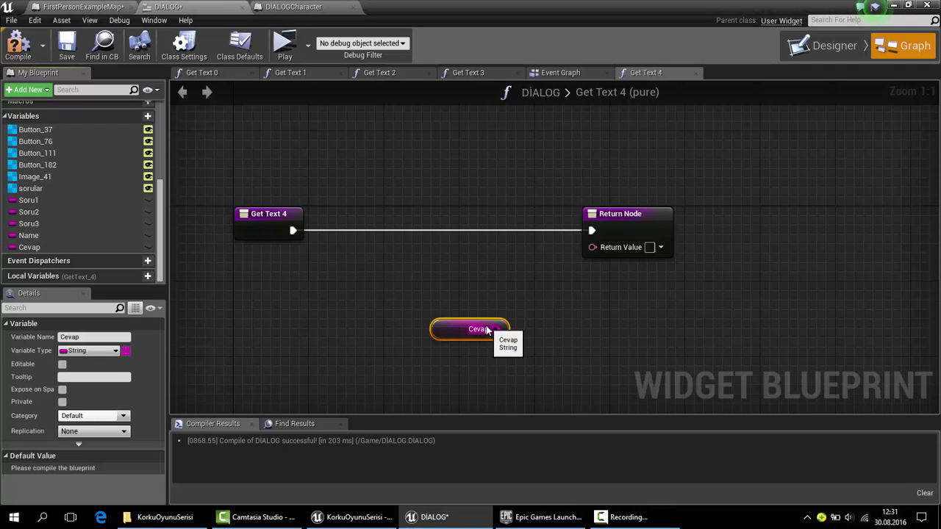
pyautogui.moveTo(498, 328); pyautogui.dragTo(606, 247)
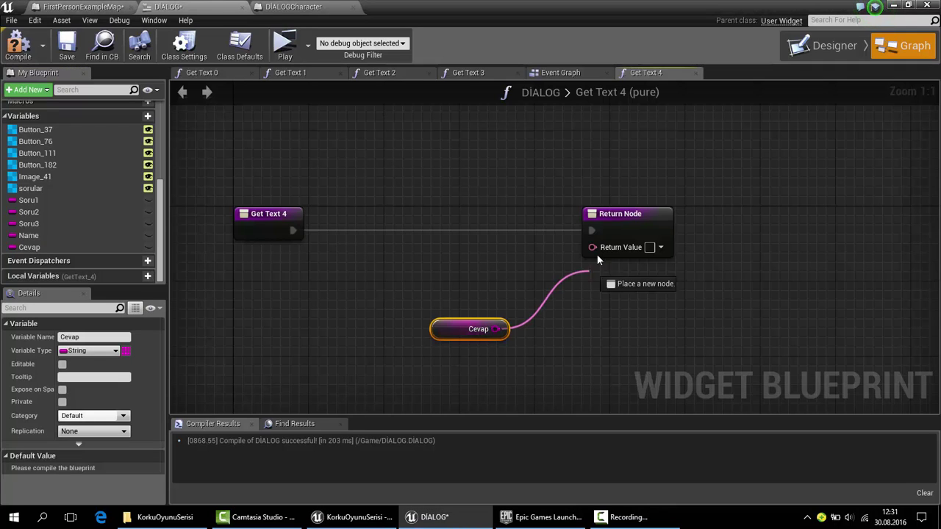
pyautogui.click(22, 51)
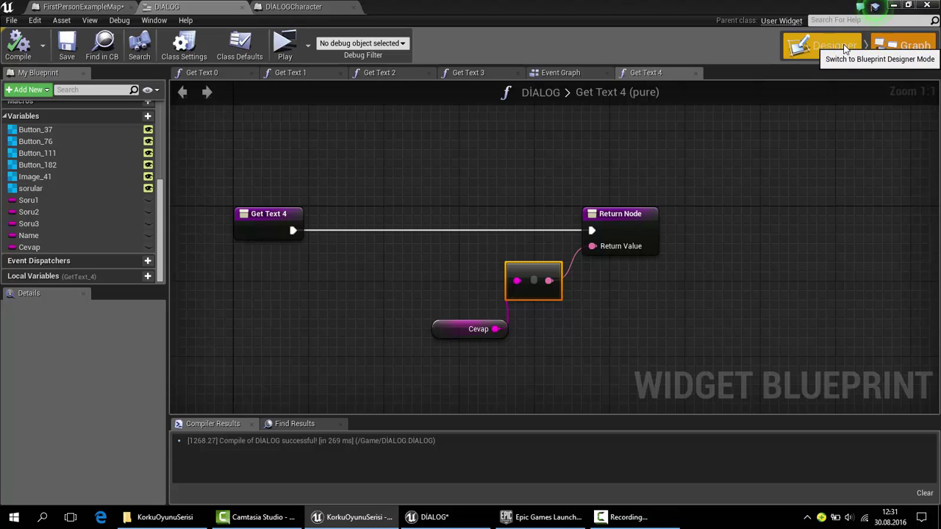
# Step: Add two new String variables named Cevap1 and Cevap2
pyautogui.scroll(1, 103, 141)
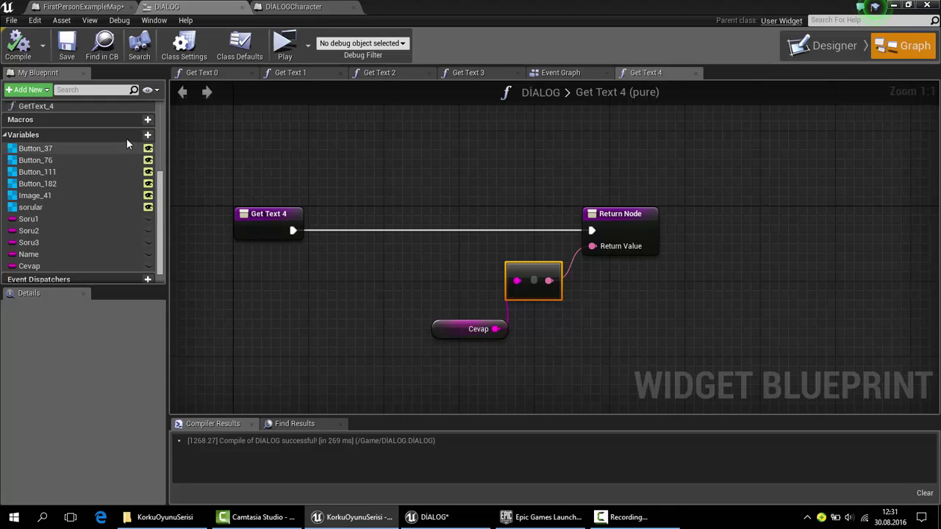
pyautogui.click(147, 135)
pyautogui.write('C')
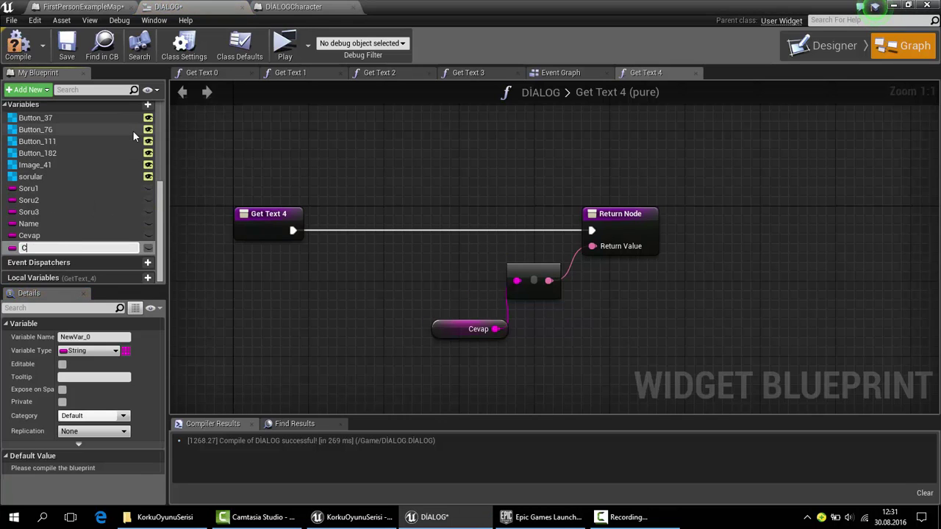
pyautogui.write('evap1')
pyautogui.press('Return')
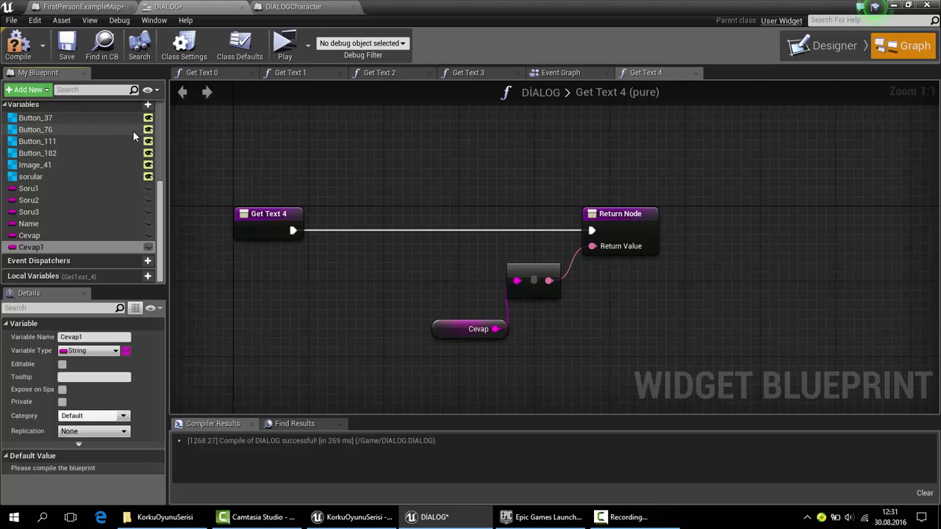
pyautogui.scroll(2, 133, 130)
pyautogui.click(147, 142)
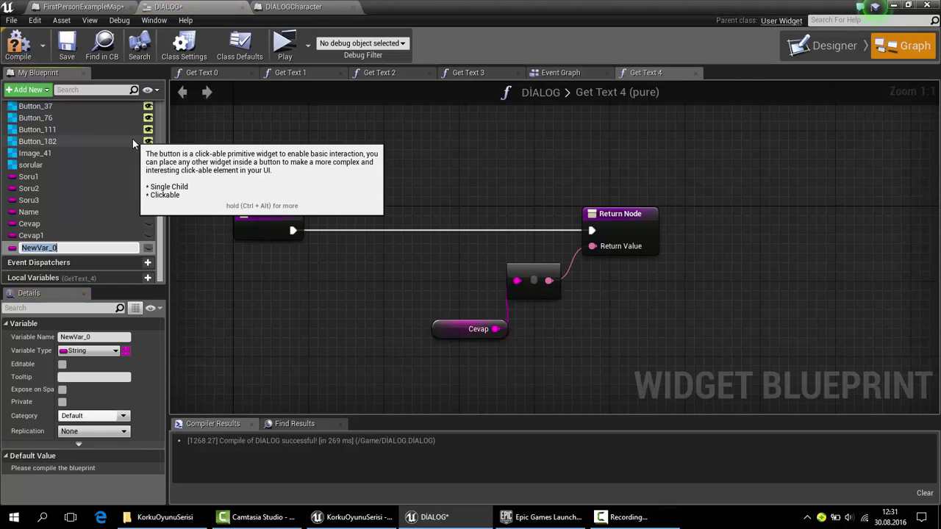
pyautogui.write('Cevap2')
pyautogui.press('Return')
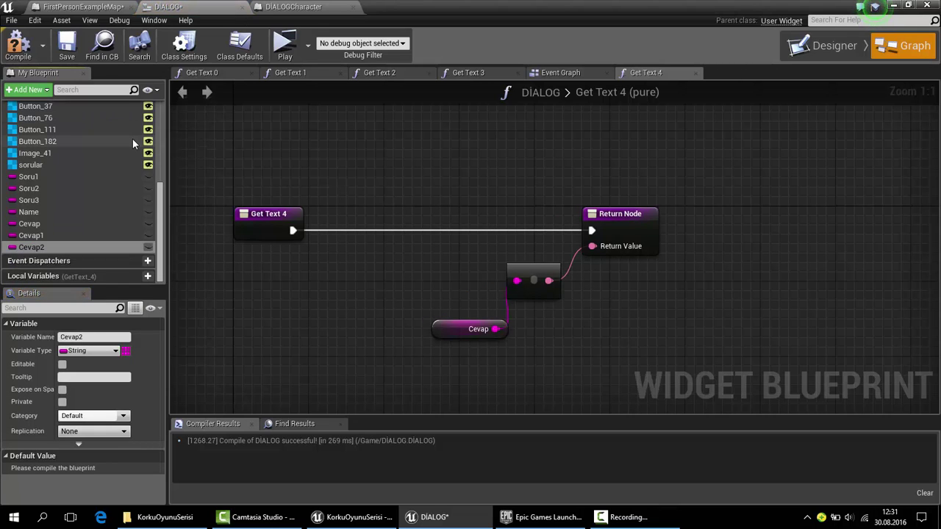
# Step: Add a third variable Cevap3, then compile and save the DIALOG blueprint
pyautogui.scroll(2, 133, 139)
pyautogui.click(144, 150)
pyautogui.write('Cevap')
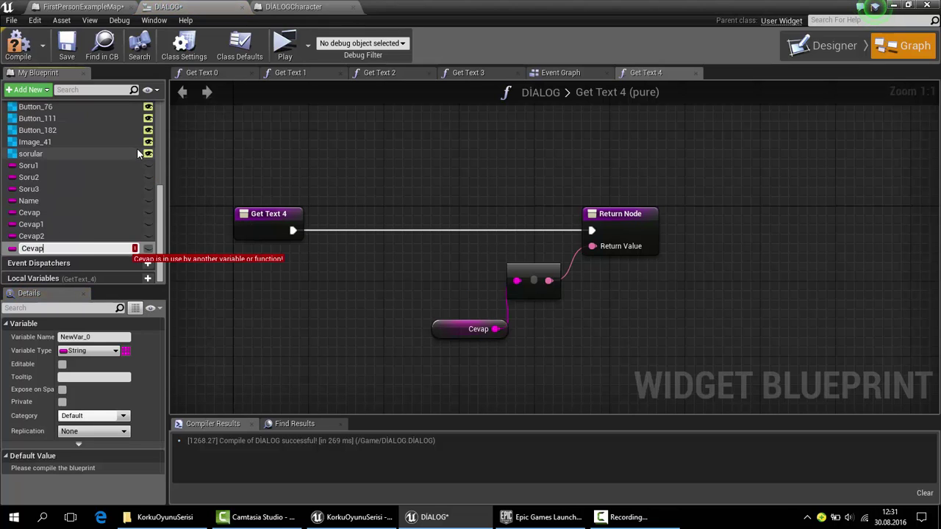
pyautogui.write('3')
pyautogui.press('Return')
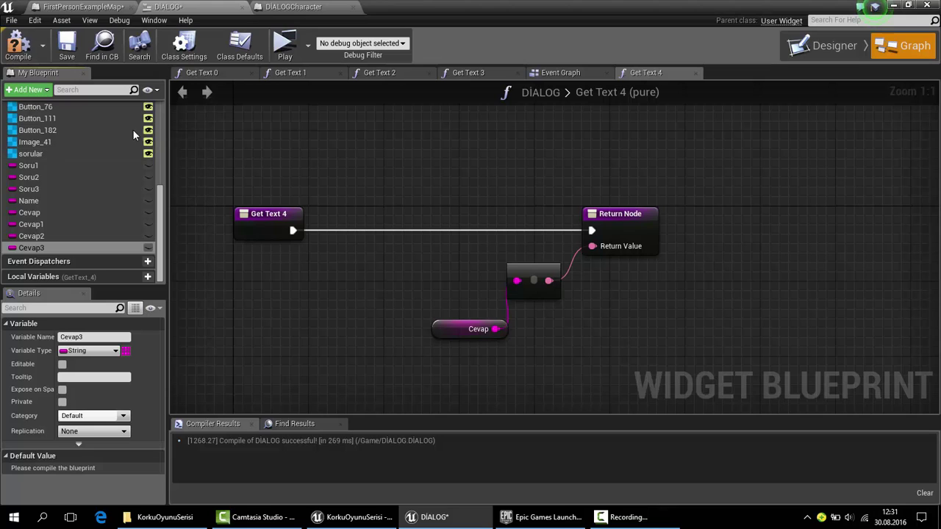
pyautogui.click(18, 42)
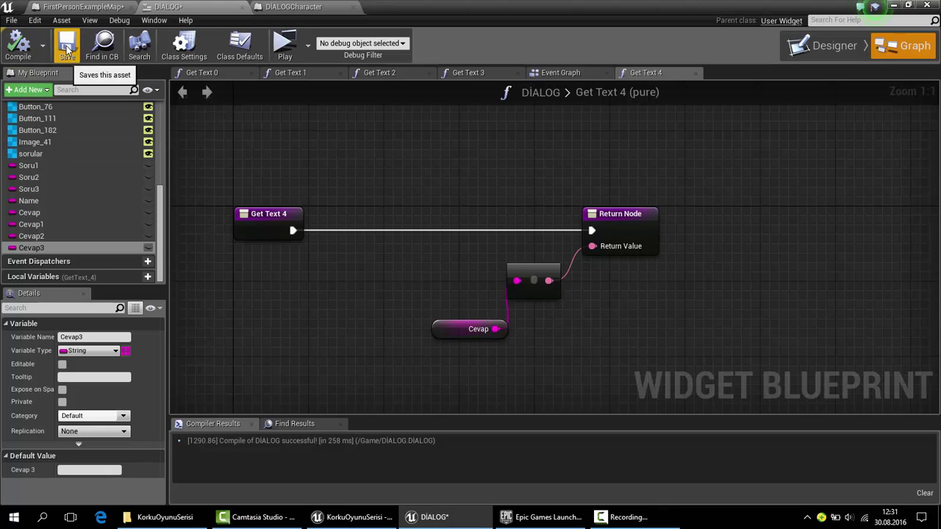
pyautogui.click(67, 43)
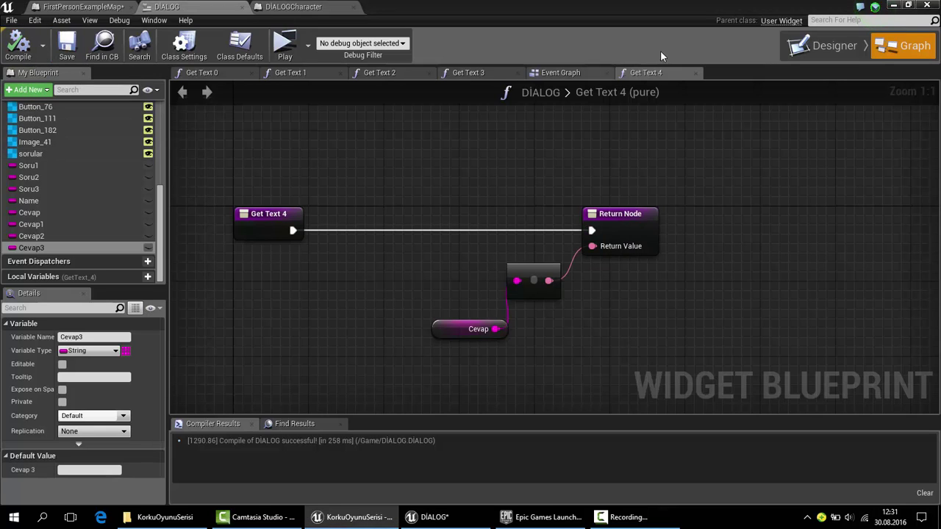
# Step: In the Event Graph, add a sorular getter feeding a new Set Visibility node
pyautogui.click(569, 75)
pyautogui.moveTo(559, 260); pyautogui.dragTo(443, 213, button='right')
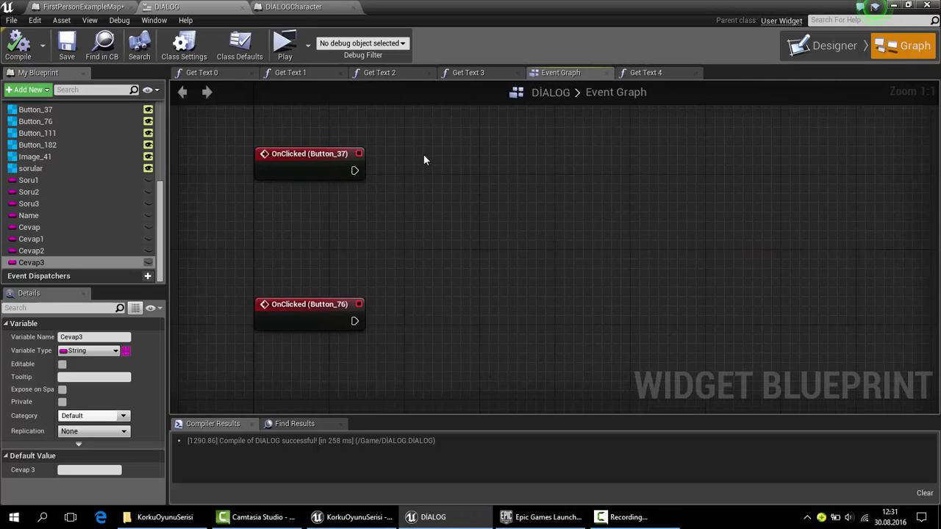
pyautogui.moveTo(388, 156); pyautogui.dragTo(378, 159, button='right')
pyautogui.moveTo(344, 176); pyautogui.dragTo(144, 197)
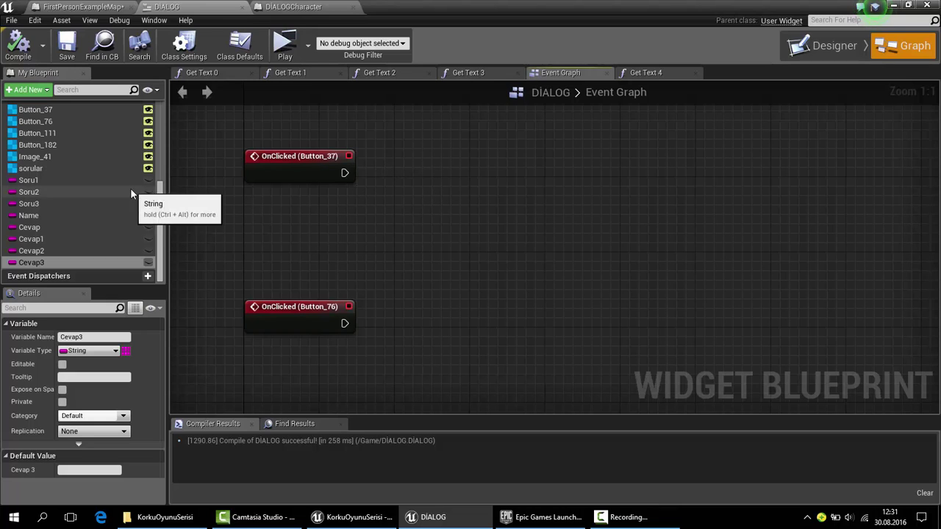
pyautogui.scroll(2, 95, 199)
pyautogui.moveTo(33, 206)
pyautogui.mouseDown()
pyautogui.moveTo(354, 211)
pyautogui.moveTo(287, 215)
pyautogui.mouseUp()
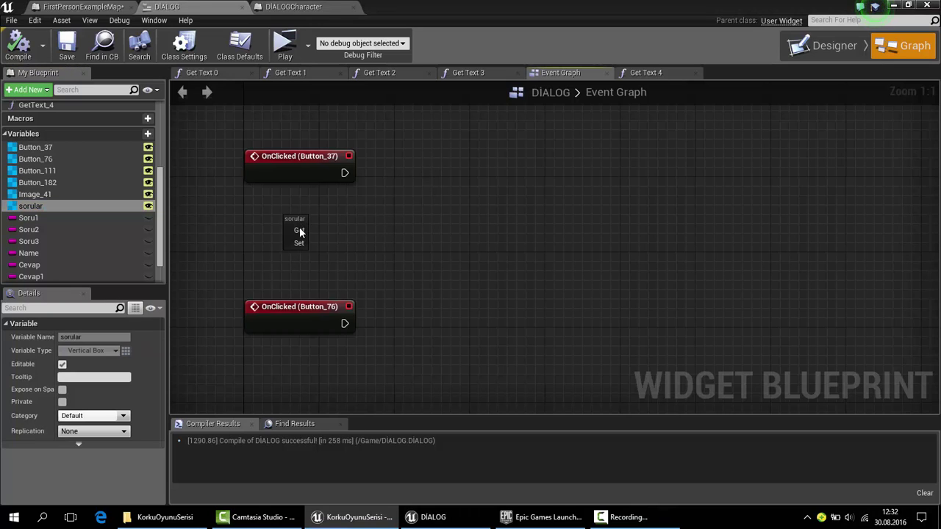
pyautogui.click(323, 241)
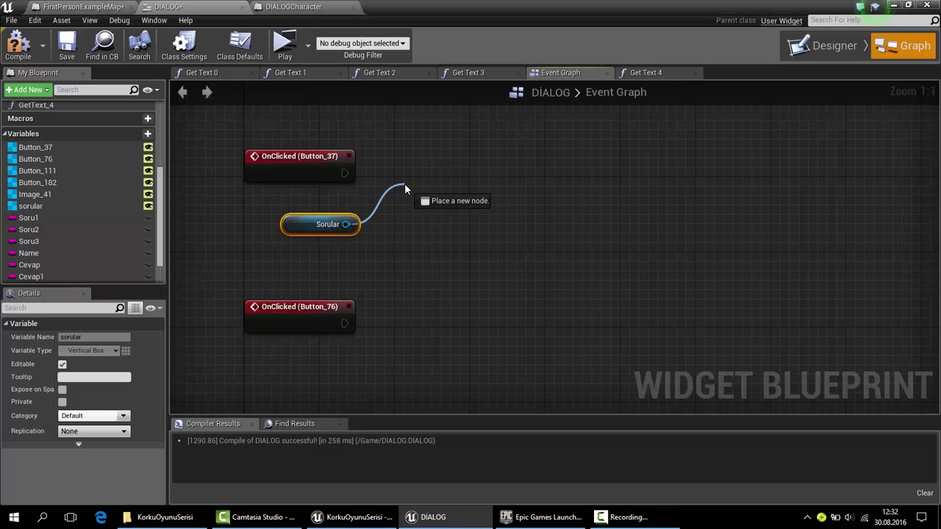
pyautogui.moveTo(342, 224); pyautogui.dragTo(404, 183)
pyautogui.write('set visi')
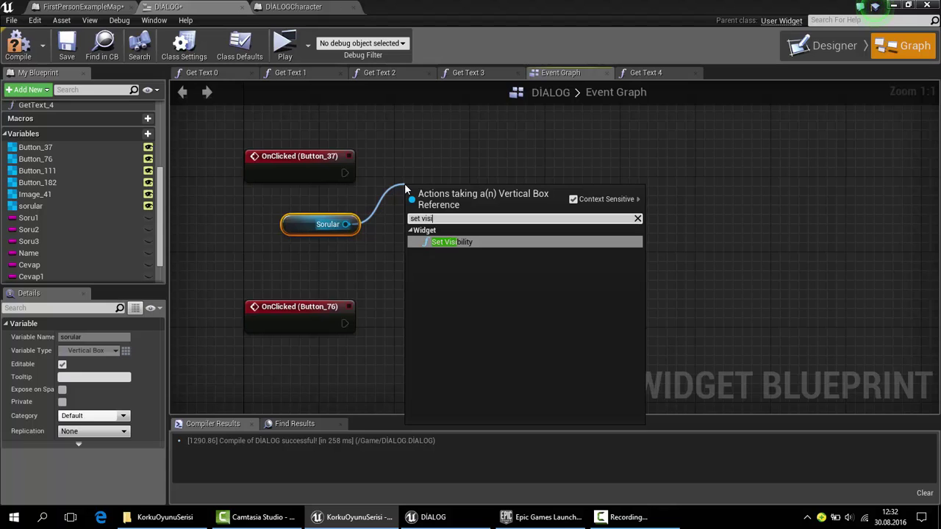
pyautogui.press('Return')
# Step: Wire Button_37's OnClicked to Set Visibility and set In Visibility to Hidden
pyautogui.moveTo(497, 215); pyautogui.dragTo(478, 168)
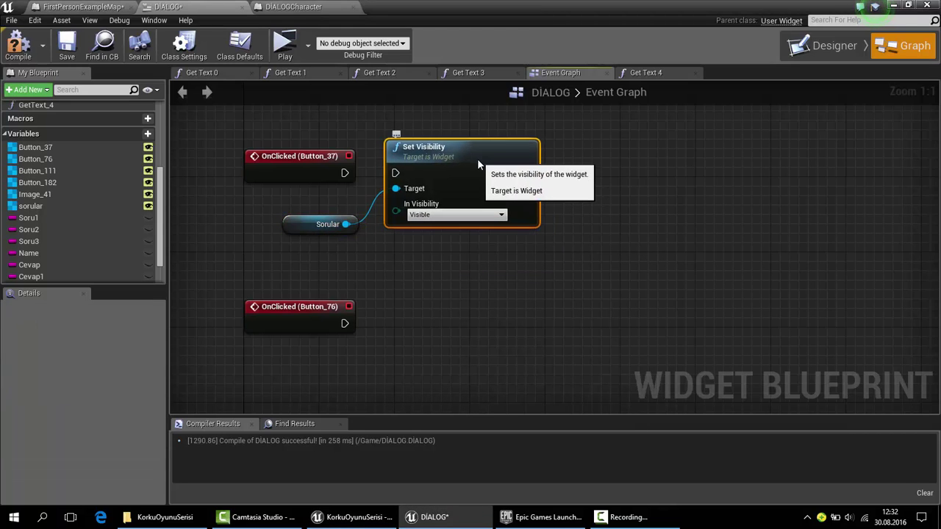
pyautogui.moveTo(355, 176); pyautogui.dragTo(395, 173)
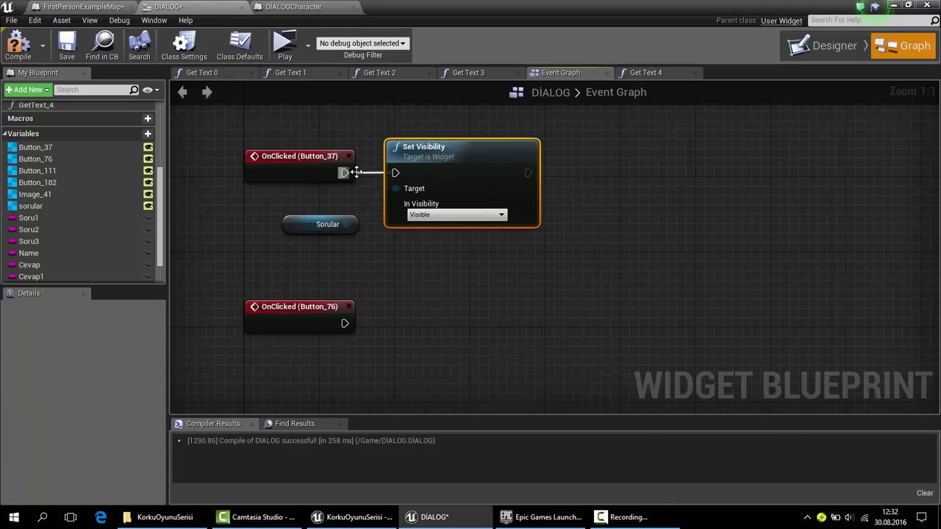
pyautogui.click(419, 214)
pyautogui.click(423, 233)
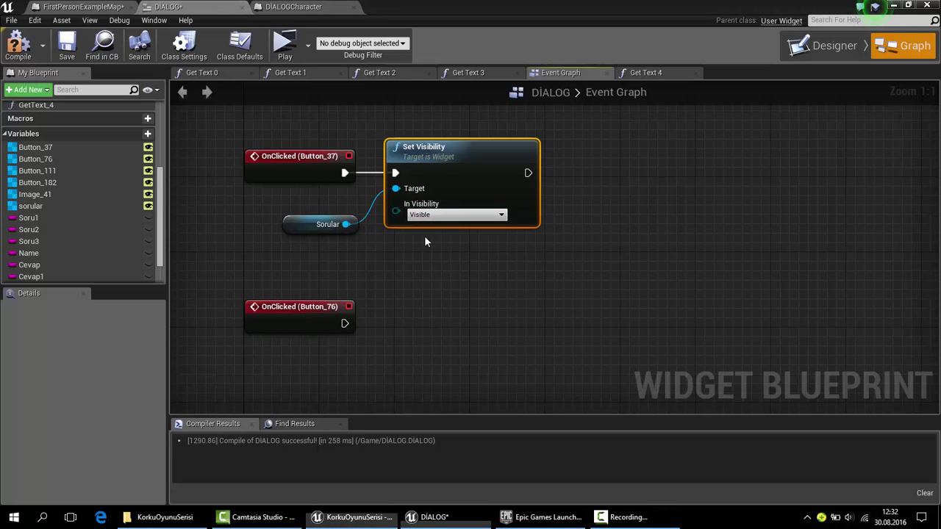
pyautogui.click(433, 216)
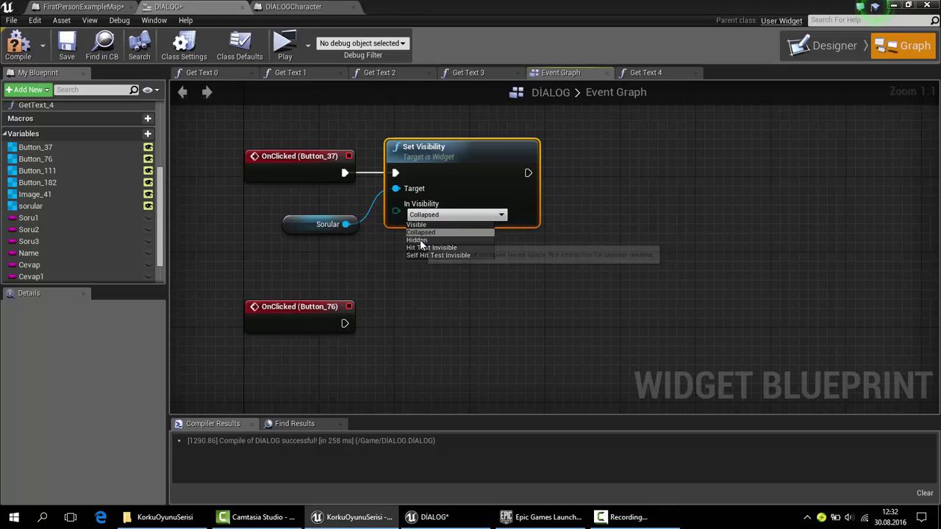
pyautogui.click(418, 239)
pyautogui.moveTo(424, 380); pyautogui.dragTo(416, 331, button='right')
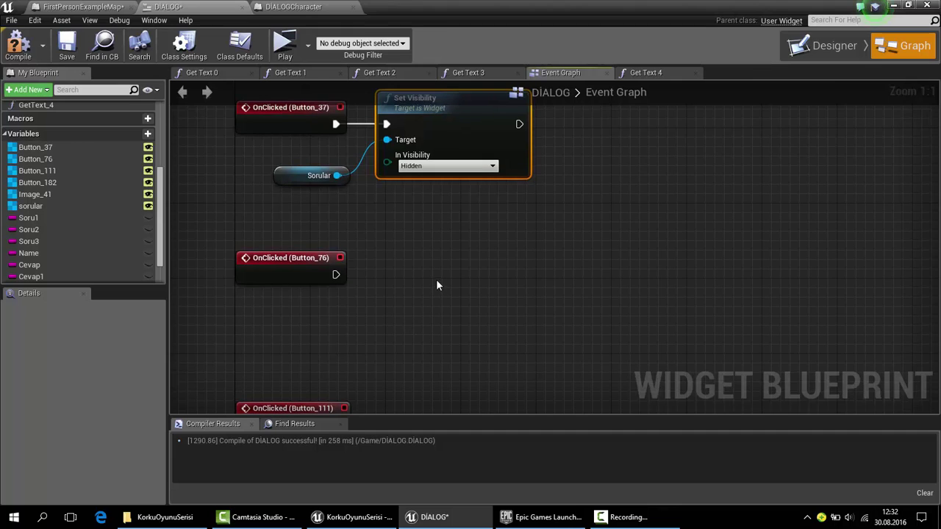
# Step: Paste Set Visibility copies beside Button_76's and Button_111's click events
pyautogui.hotkey('ctrl', 'v')
pyautogui.moveTo(456, 272); pyautogui.dragTo(429, 261)
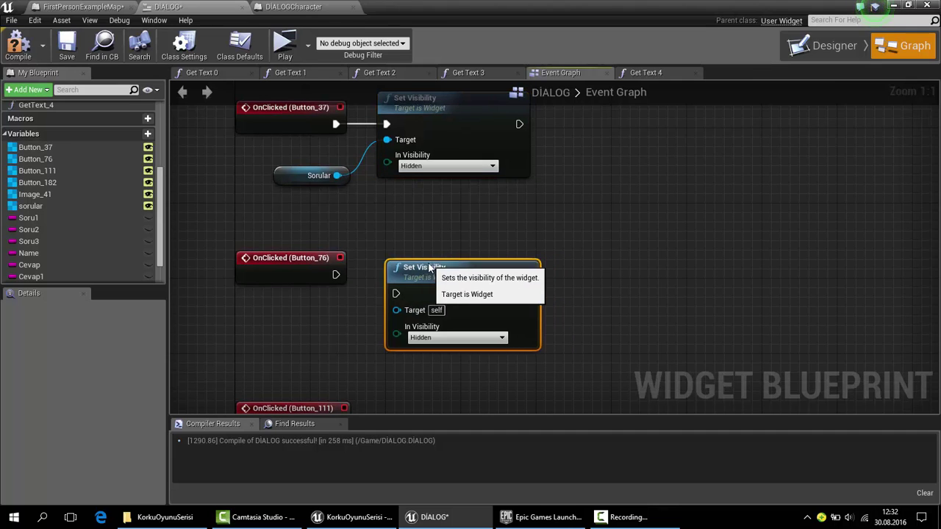
pyautogui.moveTo(400, 394); pyautogui.dragTo(391, 282, button='right')
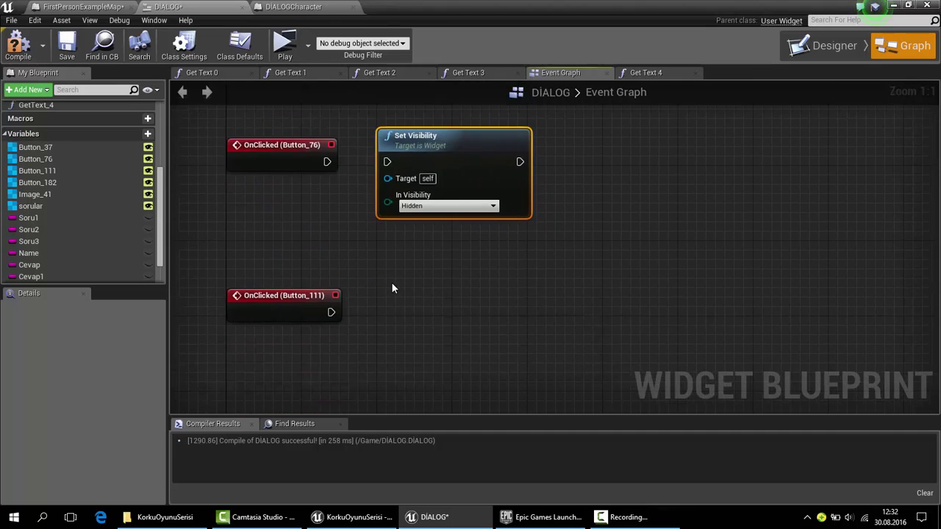
pyautogui.hotkey('ctrl', 'v')
pyautogui.moveTo(441, 323)
pyautogui.mouseDown()
pyautogui.moveTo(411, 311)
pyautogui.moveTo(330, 312)
pyautogui.mouseUp()
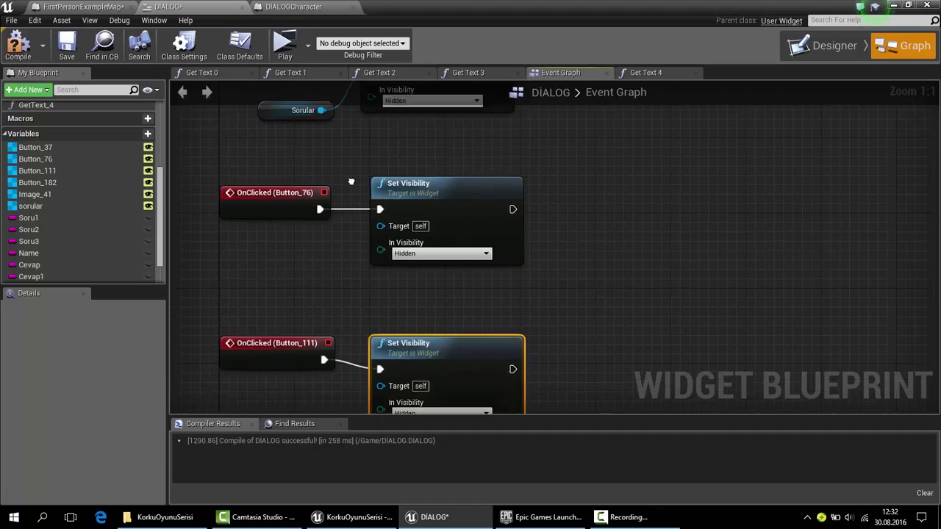
# Step: Connect Sorular to the Target of both copied Set Visibility nodes and tidy the layout
pyautogui.moveTo(327, 167); pyautogui.dragTo(335, 163, button='right')
pyautogui.moveTo(355, 241); pyautogui.dragTo(339, 195, button='right')
pyautogui.moveTo(301, 140); pyautogui.dragTo(361, 255)
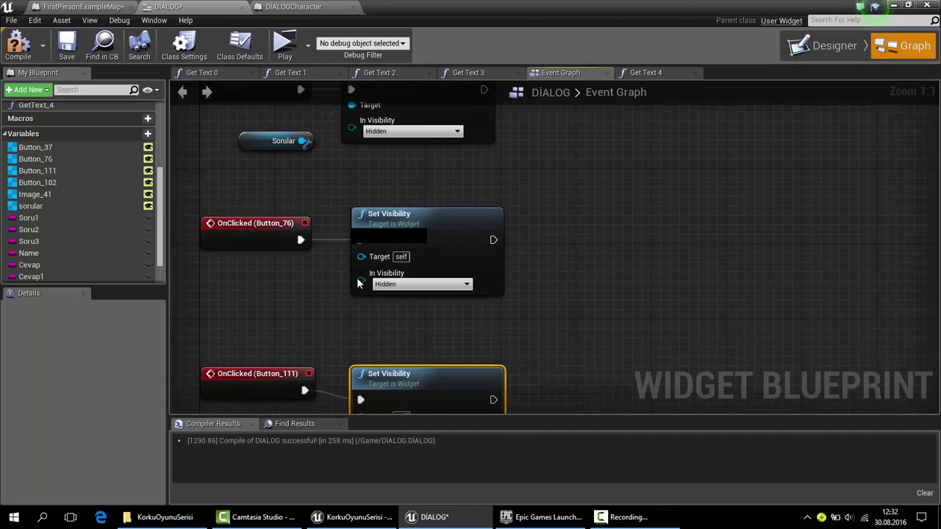
pyautogui.moveTo(301, 140)
pyautogui.mouseDown()
pyautogui.moveTo(374, 330)
pyautogui.moveTo(361, 341)
pyautogui.mouseUp()
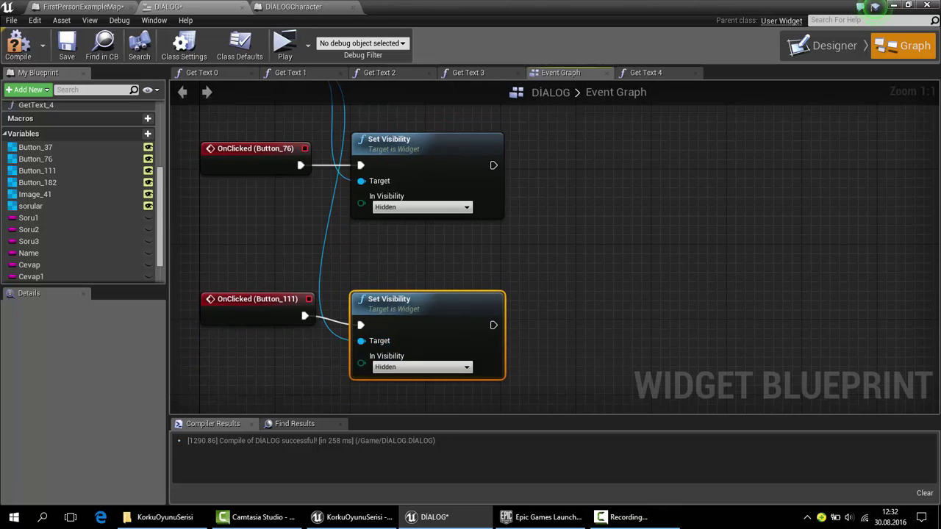
pyautogui.moveTo(529, 169); pyautogui.dragTo(392, 184, button='right')
pyautogui.moveTo(308, 153); pyautogui.dragTo(330, 151)
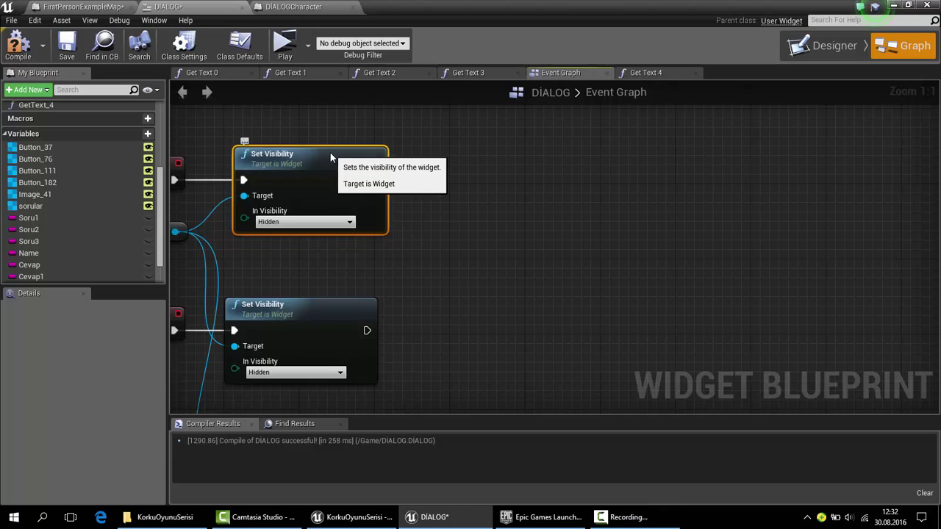
pyautogui.moveTo(329, 151); pyautogui.dragTo(278, 180, button='right')
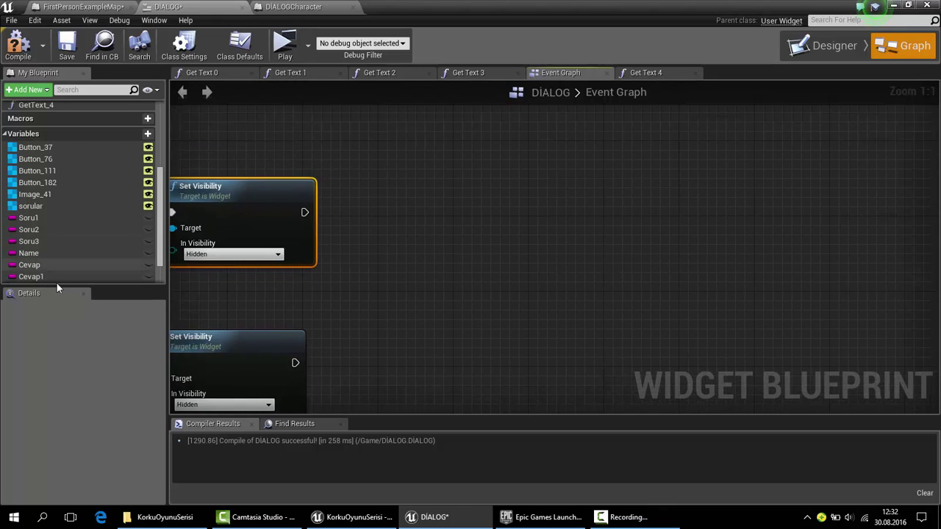
pyautogui.moveTo(47, 277); pyautogui.dragTo(230, 147)
# Step: Add a Cevap 1 getter and a SET Cevap node, feeding Cevap 1 into it
pyautogui.click(238, 158)
pyautogui.moveTo(38, 266)
pyautogui.mouseDown()
pyautogui.moveTo(329, 189)
pyautogui.moveTo(352, 212)
pyautogui.mouseUp()
pyautogui.click(363, 234)
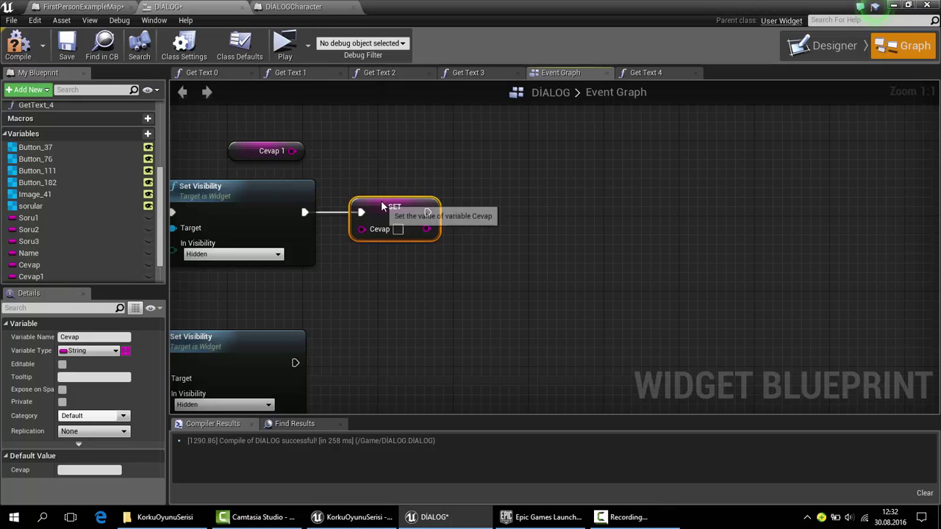
pyautogui.moveTo(292, 151); pyautogui.dragTo(369, 231)
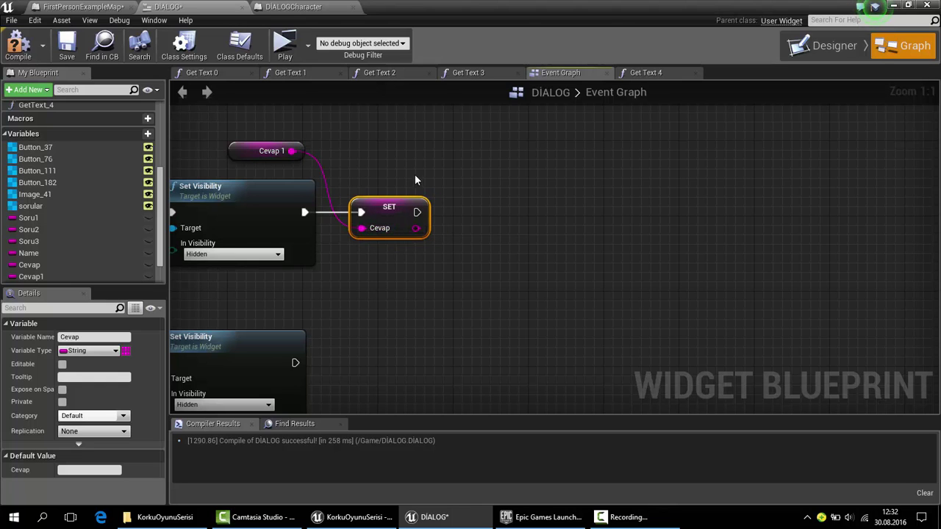
pyautogui.moveTo(384, 210)
pyautogui.mouseDown(button='right')
pyautogui.moveTo(472, 204)
pyautogui.moveTo(431, 192)
pyautogui.mouseUp(button='right')
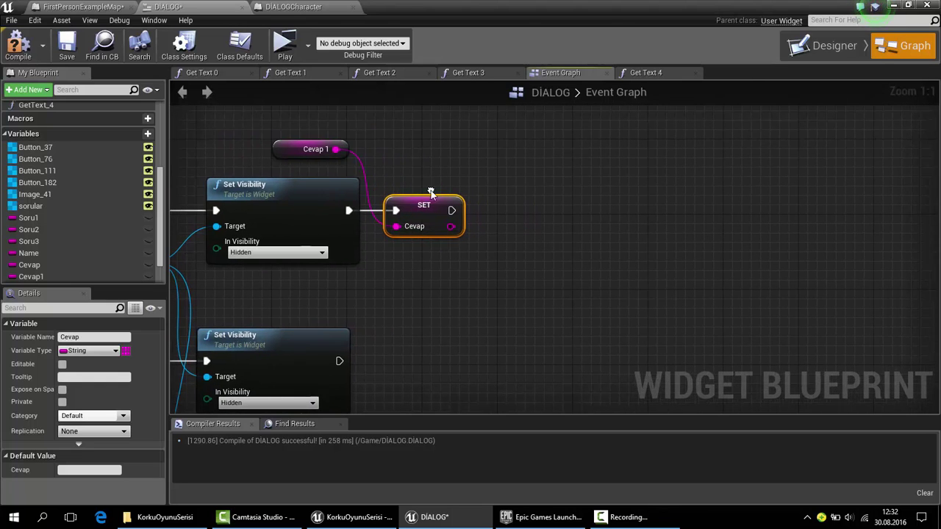
# Step: Return to the Designer and select the answer text's parent Vertical Box
pyautogui.click(830, 46)
pyautogui.click(487, 278)
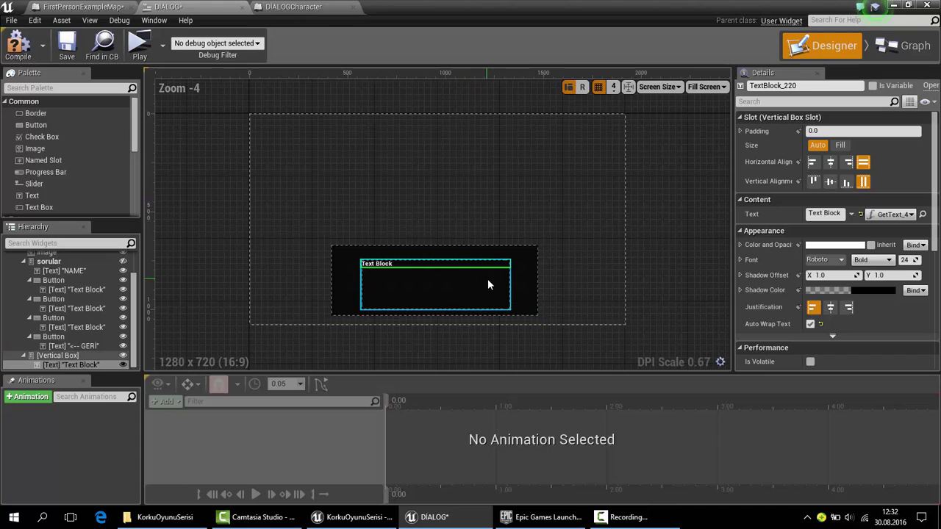
pyautogui.click(488, 278)
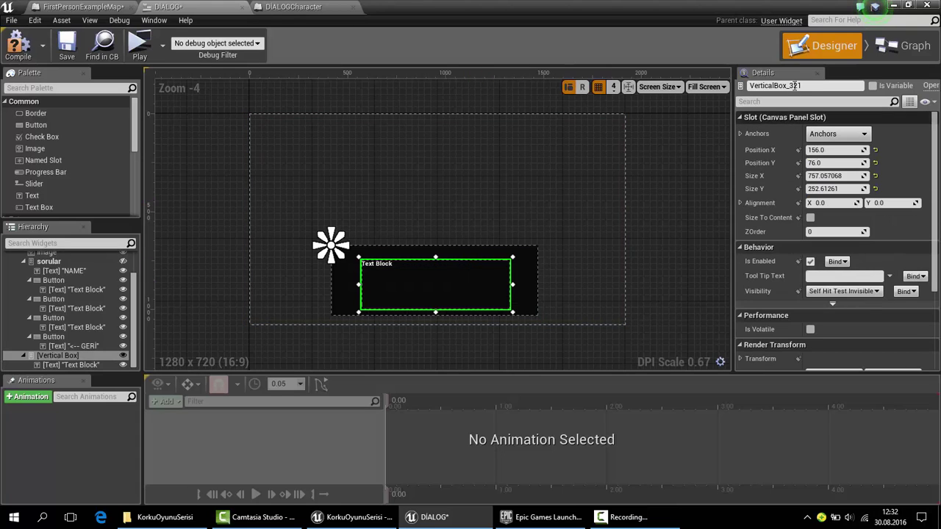
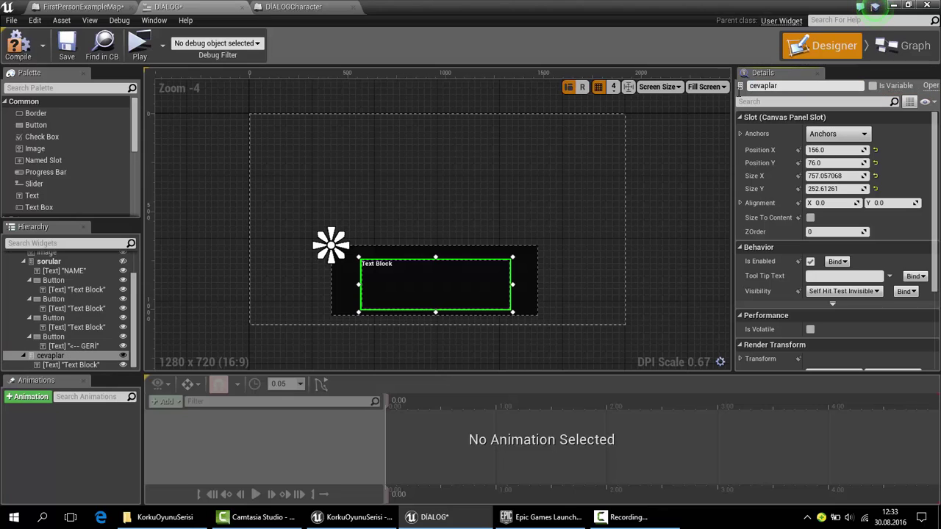
# Step: Tick Is Variable for the cevaplar box in the DIALOG widget designer
pyautogui.click(904, 45)
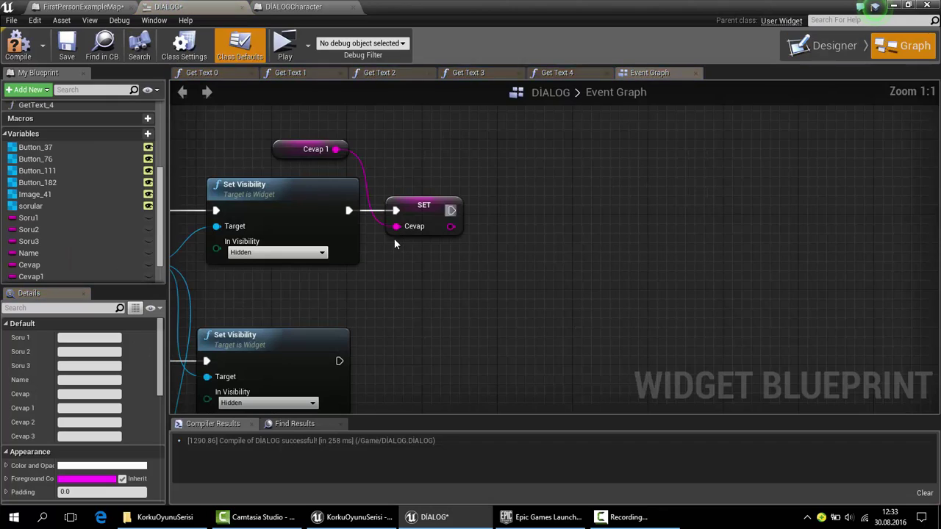
pyautogui.click(833, 53)
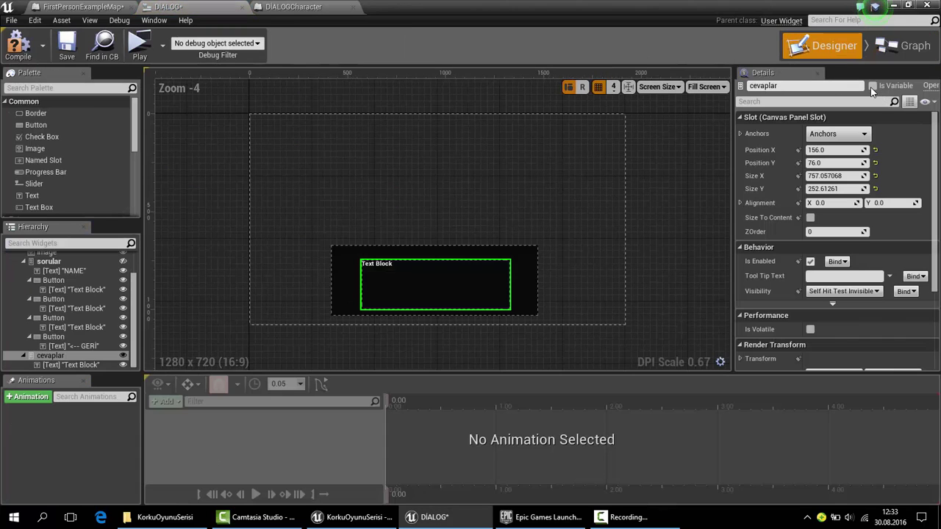
pyautogui.click(891, 49)
# Step: Select the three Set Visibility nodes and paste copies into free graph space
pyautogui.moveTo(406, 172); pyautogui.dragTo(472, 169, button='right')
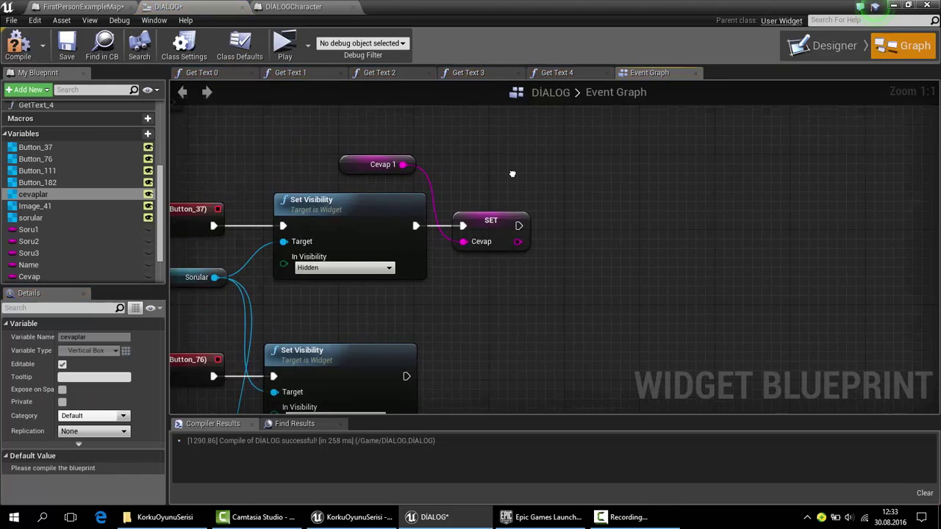
pyautogui.scroll(-1, 316, 169)
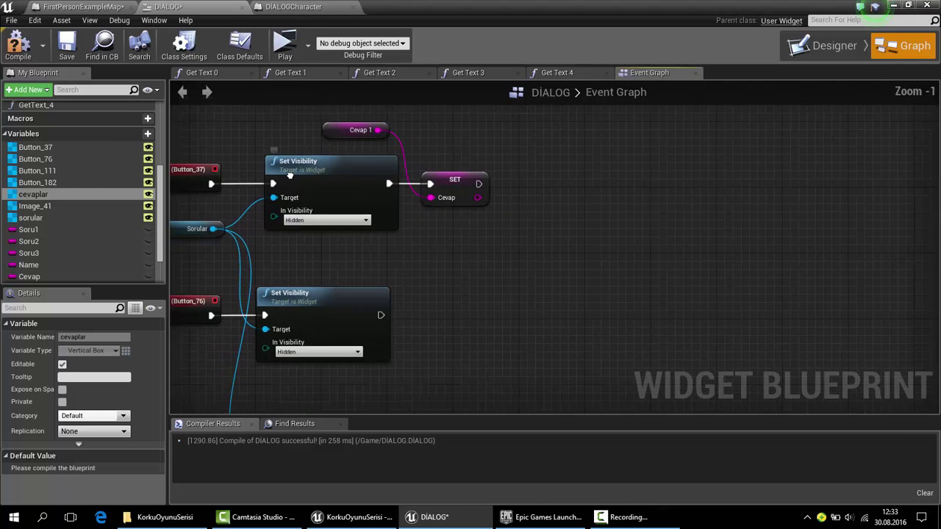
pyautogui.scroll(-1, 294, 125)
pyautogui.moveTo(291, 115); pyautogui.dragTo(345, 390)
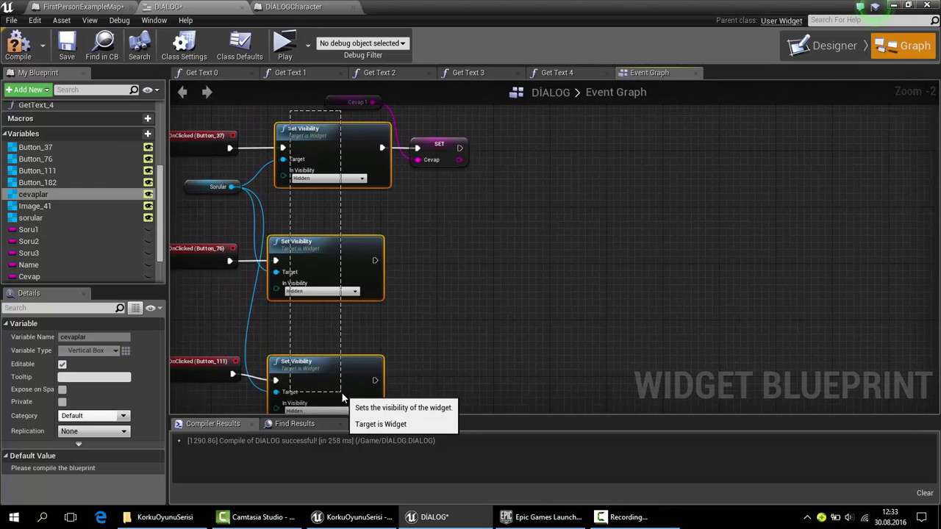
pyautogui.moveTo(525, 233); pyautogui.dragTo(464, 213, button='right')
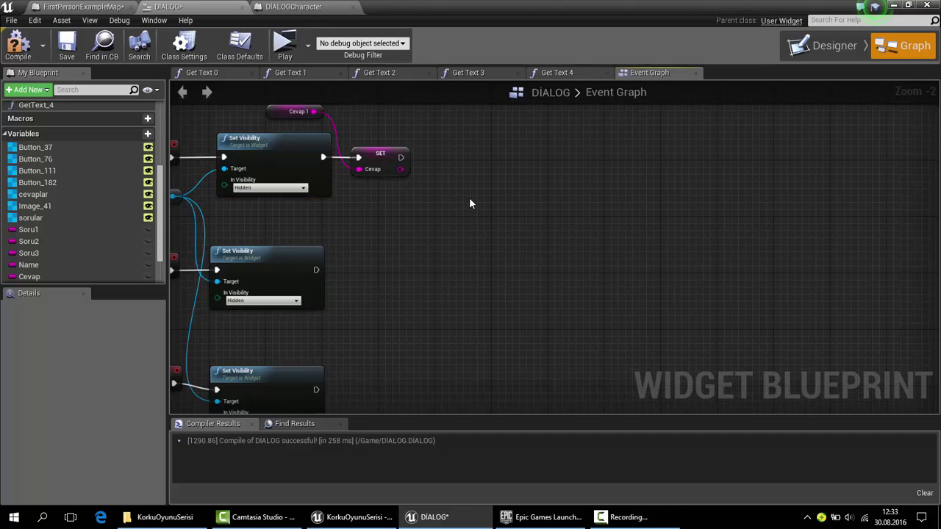
pyautogui.hotkey('ctrl', 'v')
# Step: Place the pasted Set Visibility nodes beside the SET nodes and copy SET Cevap into both lower rows
pyautogui.moveTo(546, 121); pyautogui.dragTo(521, 177)
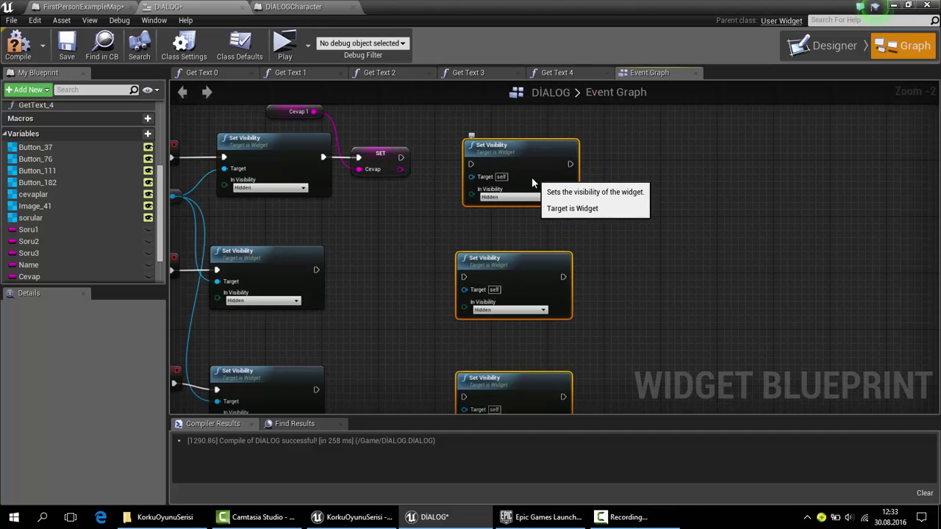
pyautogui.click(383, 161)
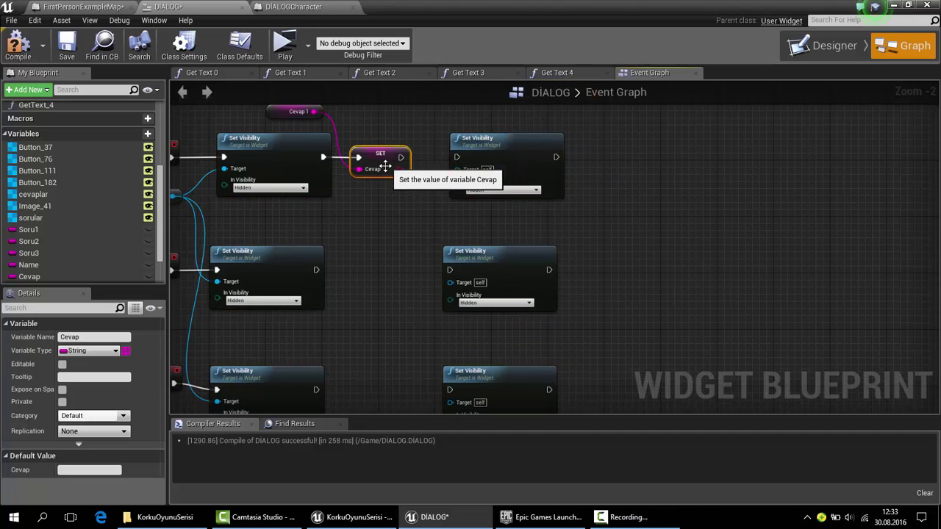
pyautogui.hotkey('ctrl', 'c')
pyautogui.hotkey('ctrl', 'v')
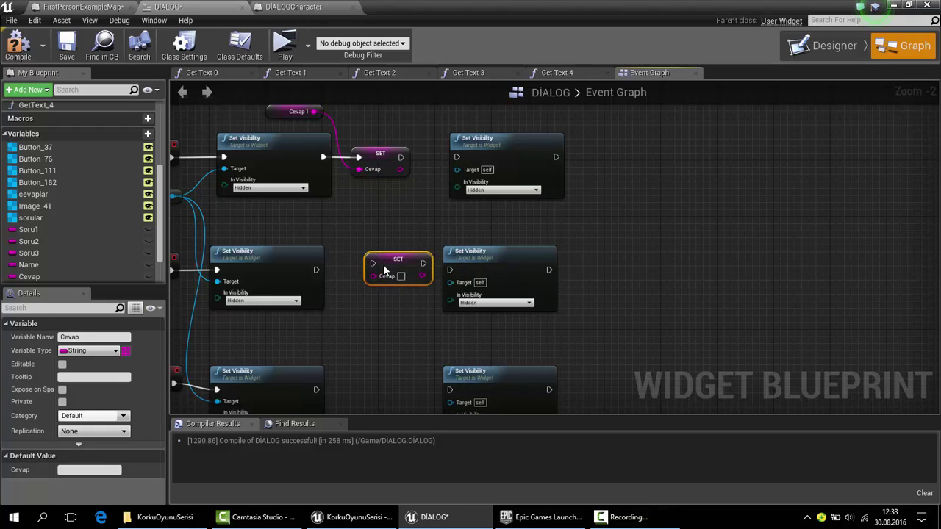
pyautogui.moveTo(374, 255); pyautogui.dragTo(351, 263)
pyautogui.moveTo(379, 319)
pyautogui.mouseDown(button='right')
pyautogui.moveTo(371, 260)
pyautogui.moveTo(383, 220)
pyautogui.mouseUp(button='right')
pyautogui.hotkey('ctrl', 'v')
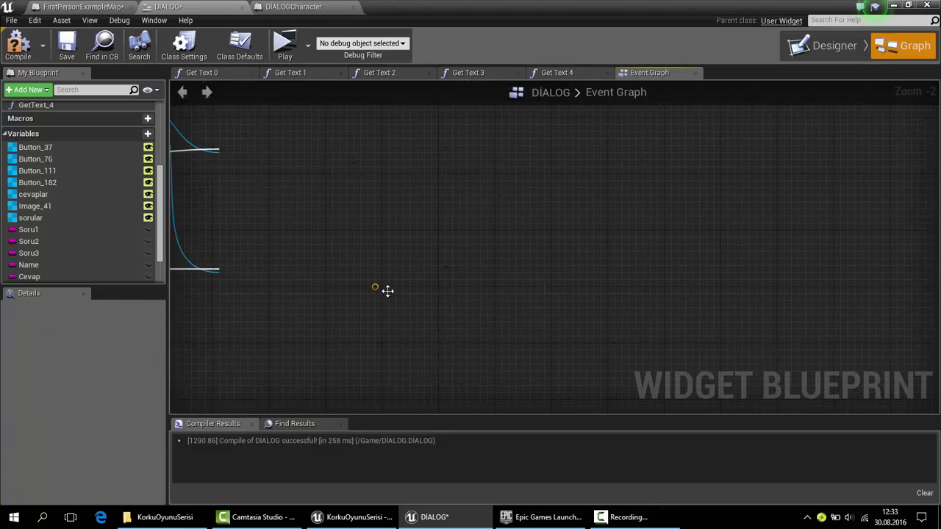
pyautogui.moveTo(405, 286); pyautogui.dragTo(320, 292)
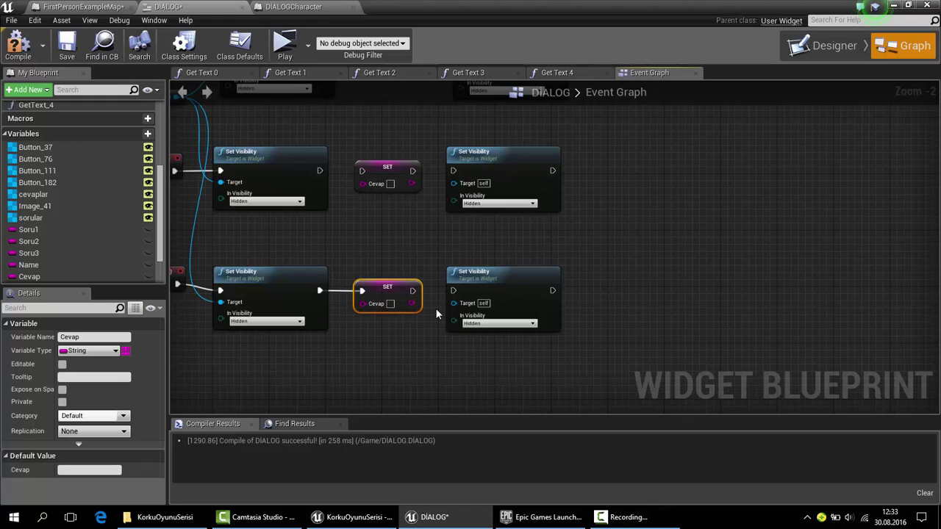
# Step: Wire the exec pins so each row runs Set Visibility, SET Cevap, then Set Visibility
pyautogui.moveTo(414, 291); pyautogui.dragTo(454, 293)
pyautogui.moveTo(414, 170); pyautogui.dragTo(454, 171)
pyautogui.moveTo(363, 171); pyautogui.dragTo(363, 170)
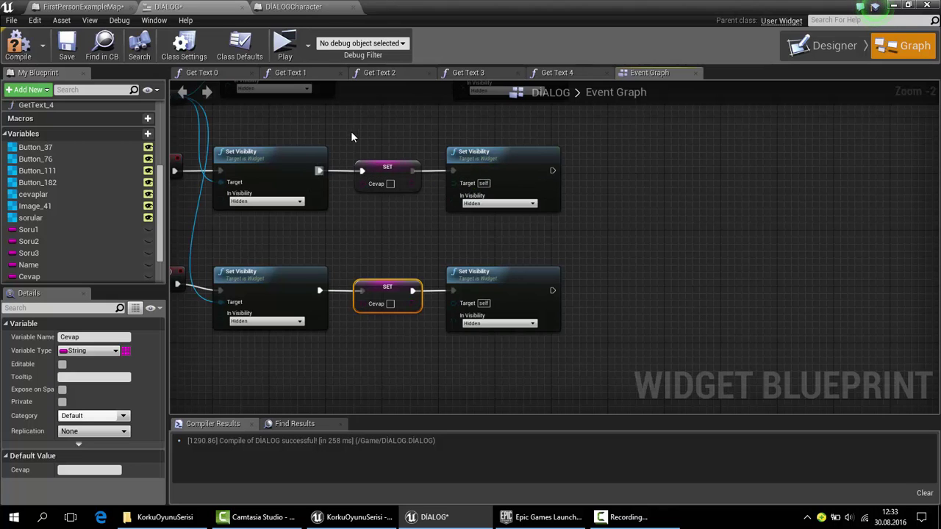
pyautogui.moveTo(351, 131); pyautogui.dragTo(313, 222, button='right')
# Step: Add Cevap2 and Cevap3 getters and wire them into the second and third SET nodes
pyautogui.moveTo(220, 309); pyautogui.dragTo(395, 288, button='right')
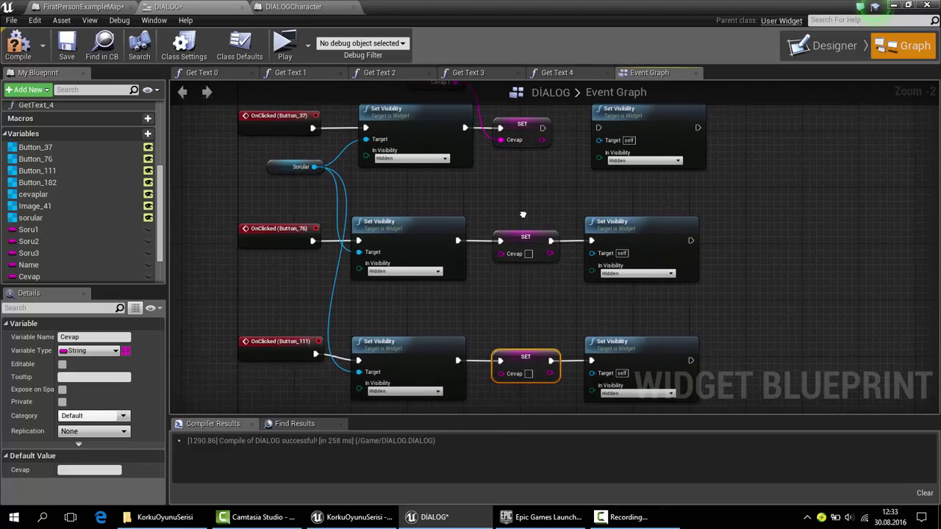
pyautogui.scroll(-2, 81, 215)
pyautogui.moveTo(47, 262); pyautogui.dragTo(381, 221)
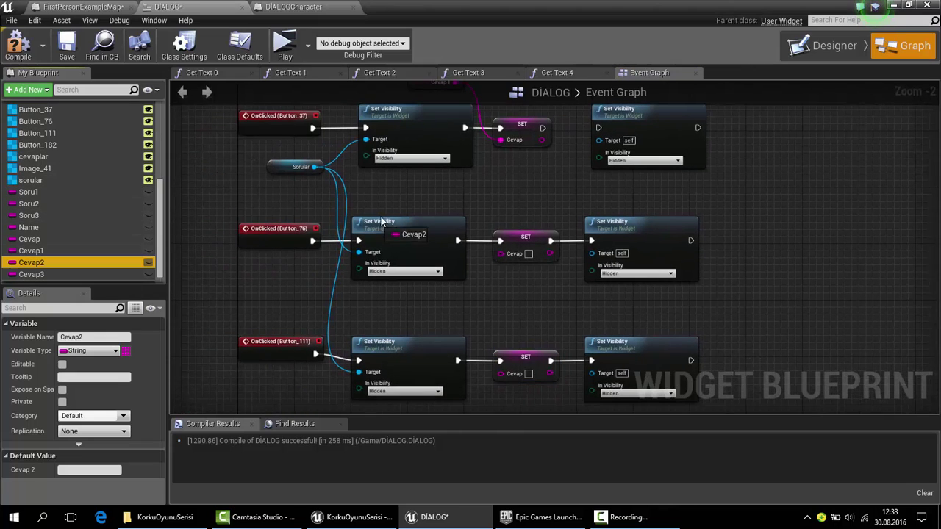
pyautogui.moveTo(423, 196)
pyautogui.mouseDown()
pyautogui.moveTo(420, 182)
pyautogui.moveTo(501, 254)
pyautogui.mouseUp()
pyautogui.click(434, 194)
pyautogui.moveTo(498, 271); pyautogui.dragTo(451, 220, button='right')
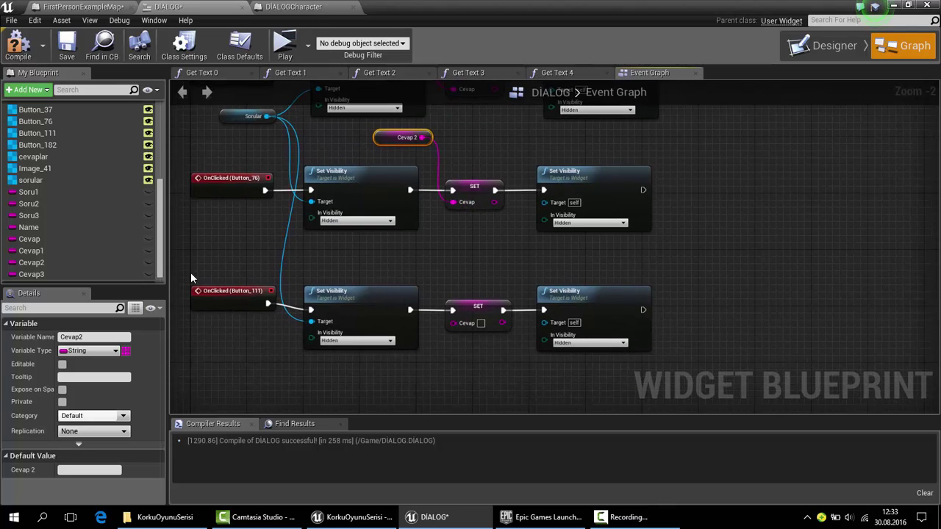
pyautogui.moveTo(31, 274)
pyautogui.mouseDown()
pyautogui.moveTo(366, 258)
pyautogui.moveTo(455, 322)
pyautogui.mouseUp()
pyautogui.click(380, 274)
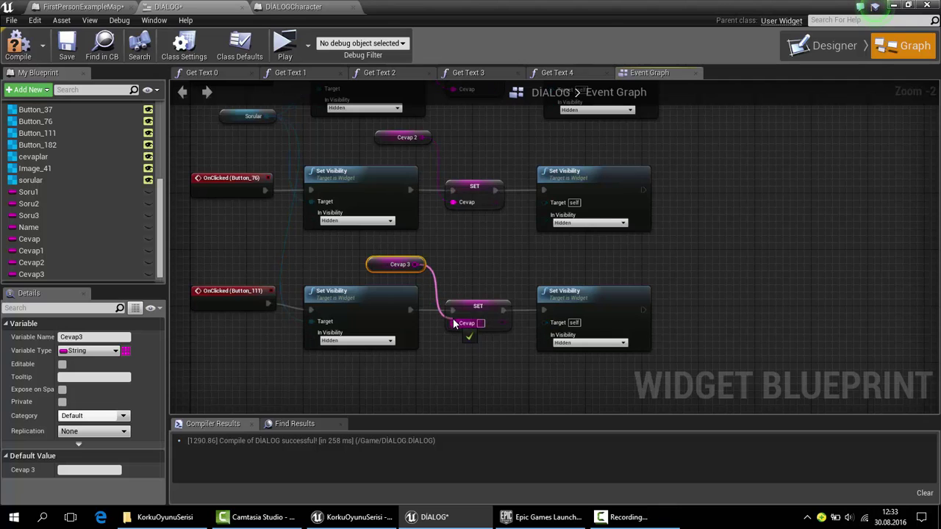
# Step: Set In Visibility to Visible on all three new Set Visibility nodes
pyautogui.scroll(-1, 453, 291)
pyautogui.scroll(2, 507, 288)
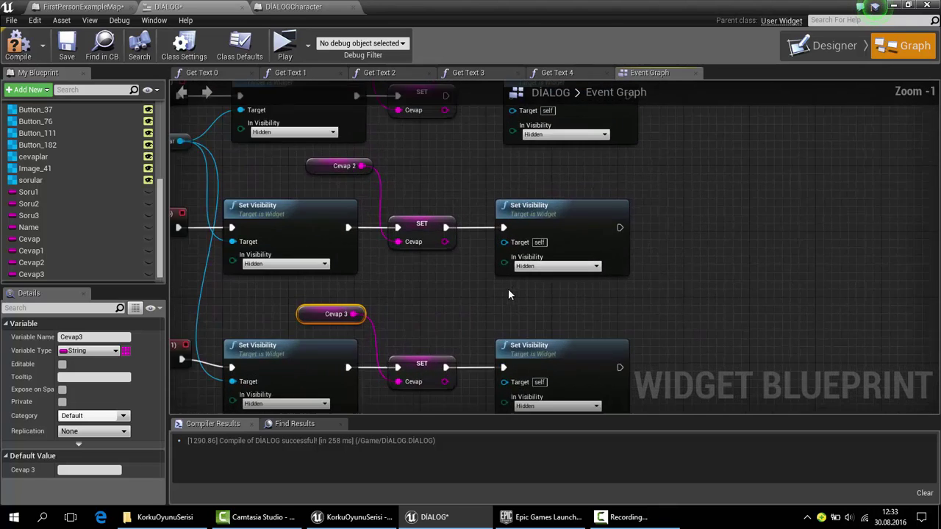
pyautogui.click(484, 177)
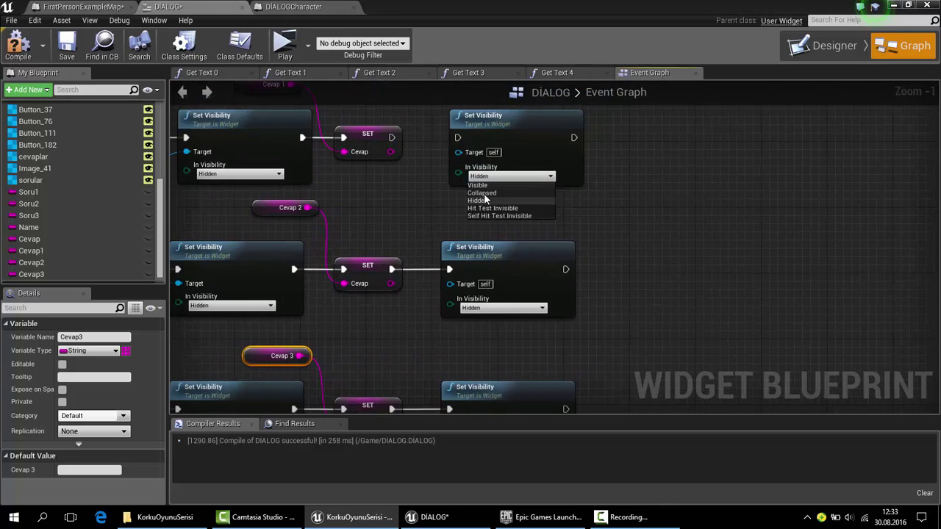
pyautogui.click(485, 185)
pyautogui.click(502, 307)
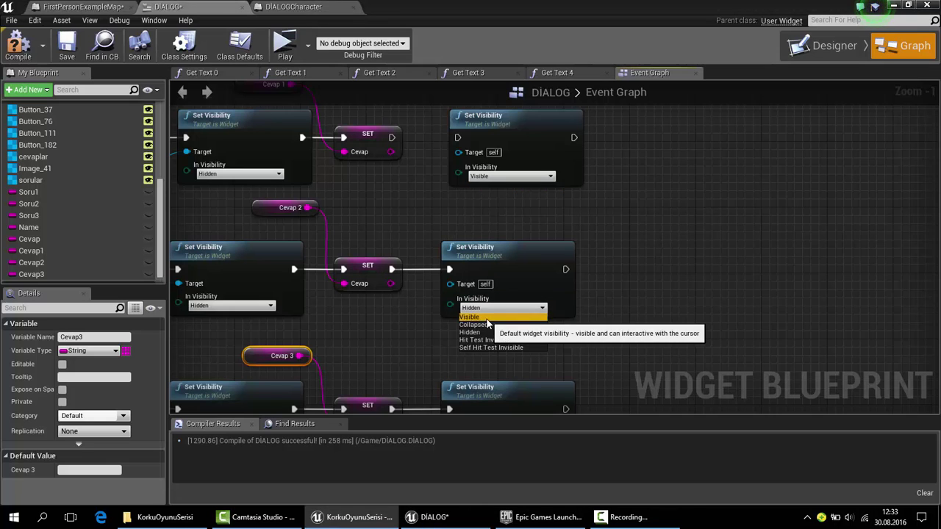
pyautogui.click(491, 317)
pyautogui.moveTo(485, 327); pyautogui.dragTo(480, 265, button='right')
pyautogui.click(498, 384)
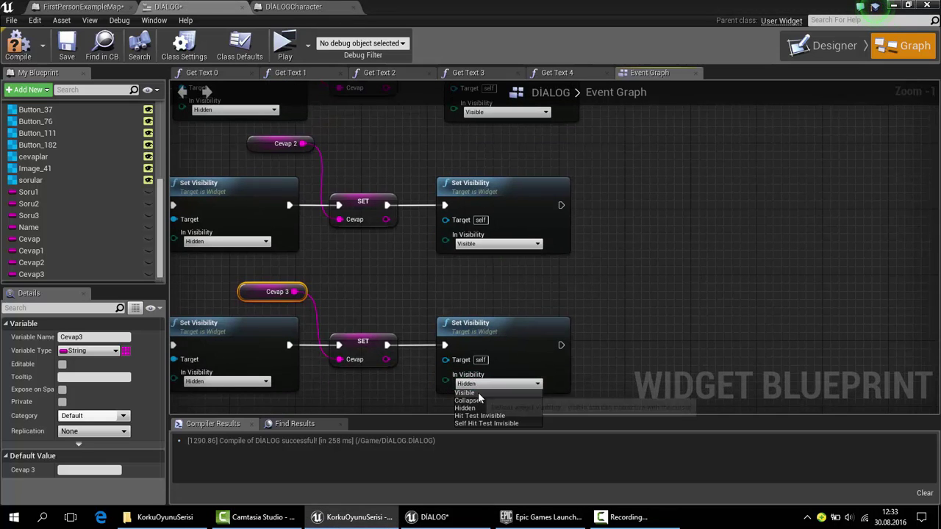
pyautogui.click(487, 395)
pyautogui.moveTo(234, 151); pyautogui.dragTo(237, 262, button='right')
# Step: Add a Cevaplar getter and wire it to the Target of the three Visible Set Visibility nodes
pyautogui.scroll(1, 33, 198)
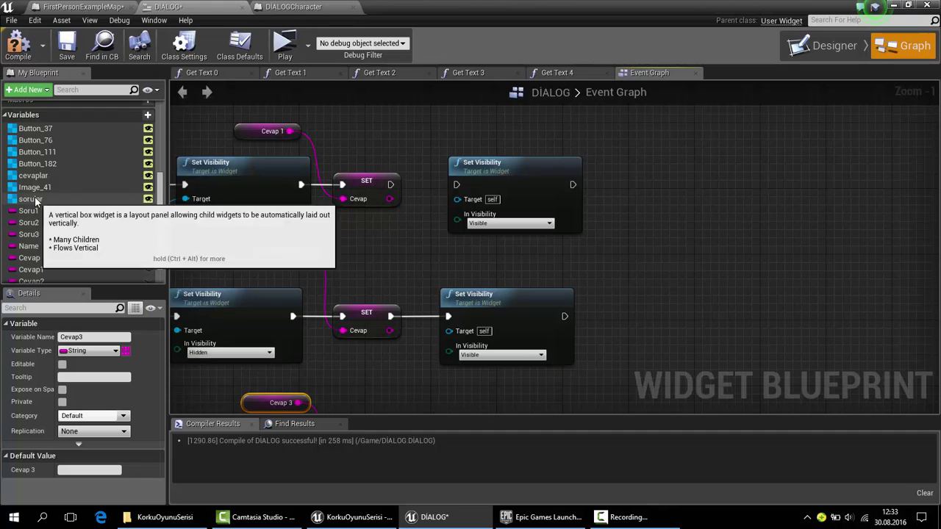
pyautogui.moveTo(28, 175); pyautogui.dragTo(431, 114)
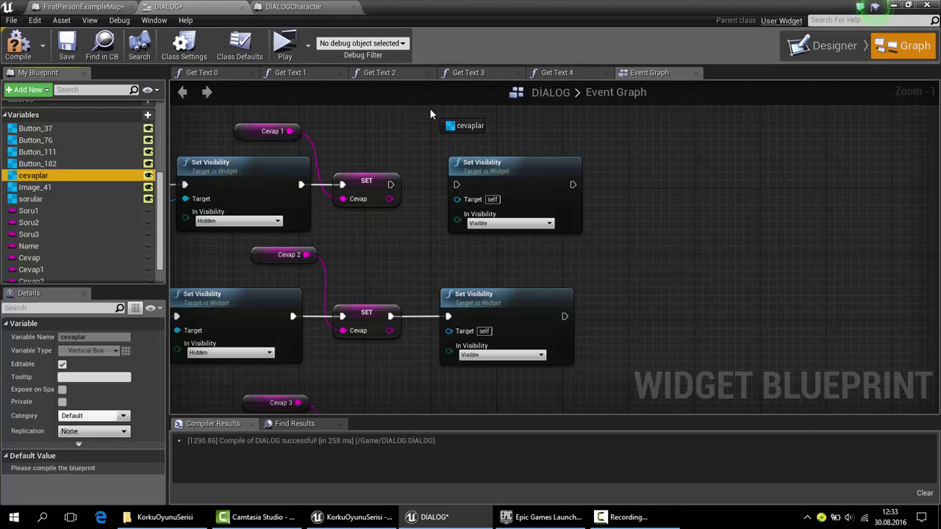
pyautogui.moveTo(332, 125)
pyautogui.mouseDown()
pyautogui.moveTo(349, 124)
pyautogui.moveTo(358, 263)
pyautogui.moveTo(438, 223)
pyautogui.moveTo(457, 199)
pyautogui.mouseUp()
pyautogui.click(351, 136)
pyautogui.moveTo(398, 262); pyautogui.dragTo(462, 336)
pyautogui.moveTo(403, 262)
pyautogui.mouseDown()
pyautogui.moveTo(383, 156)
pyautogui.moveTo(448, 356)
pyautogui.mouseUp()
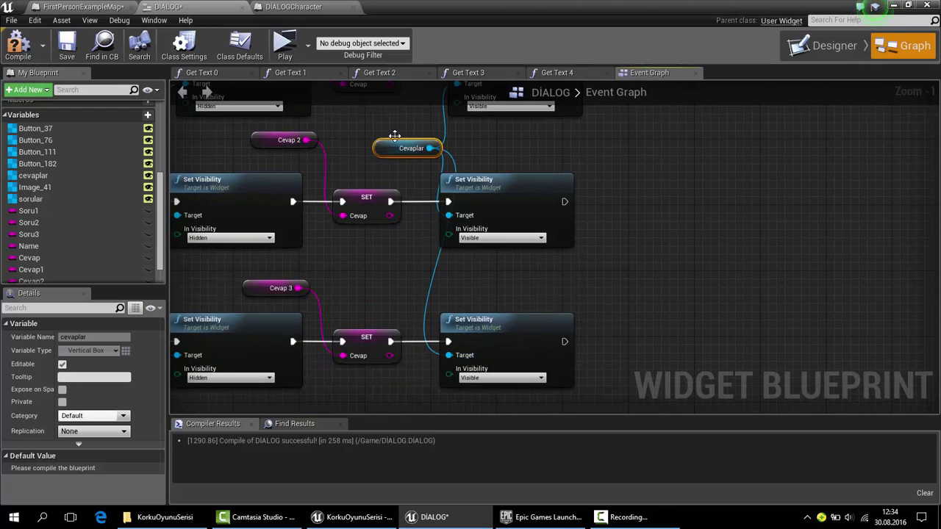
pyautogui.moveTo(344, 163); pyautogui.dragTo(358, 253)
pyautogui.moveTo(353, 168); pyautogui.dragTo(418, 168)
pyautogui.moveTo(397, 246); pyautogui.dragTo(419, 181)
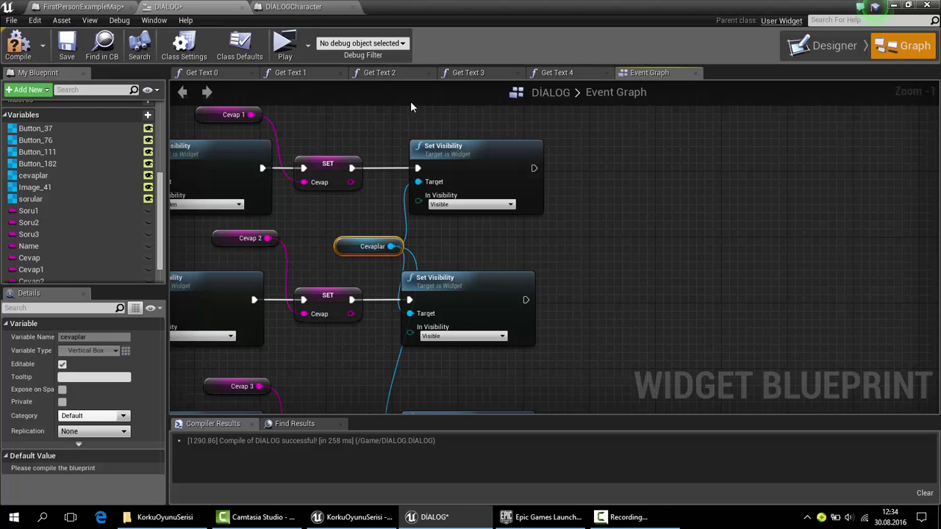
pyautogui.scroll(-3, 279, 299)
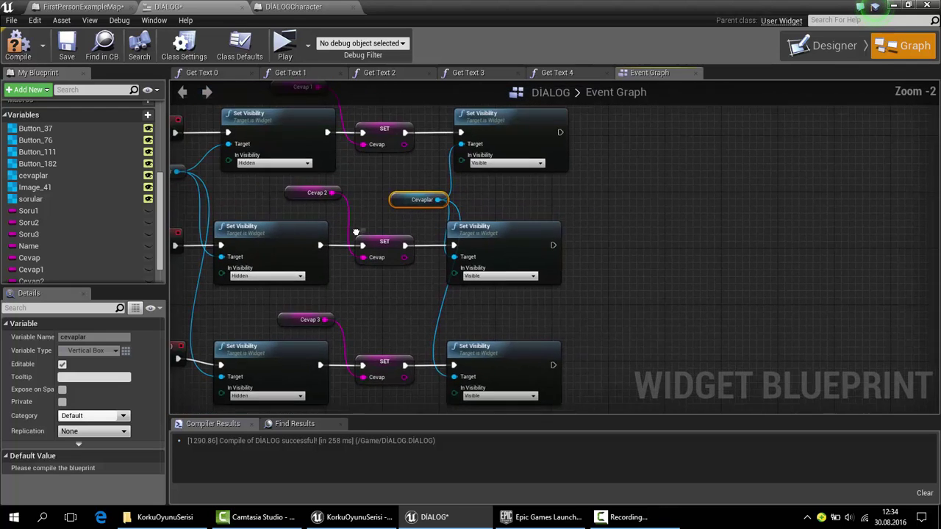
pyautogui.moveTo(279, 299); pyautogui.dragTo(404, 207, button='right')
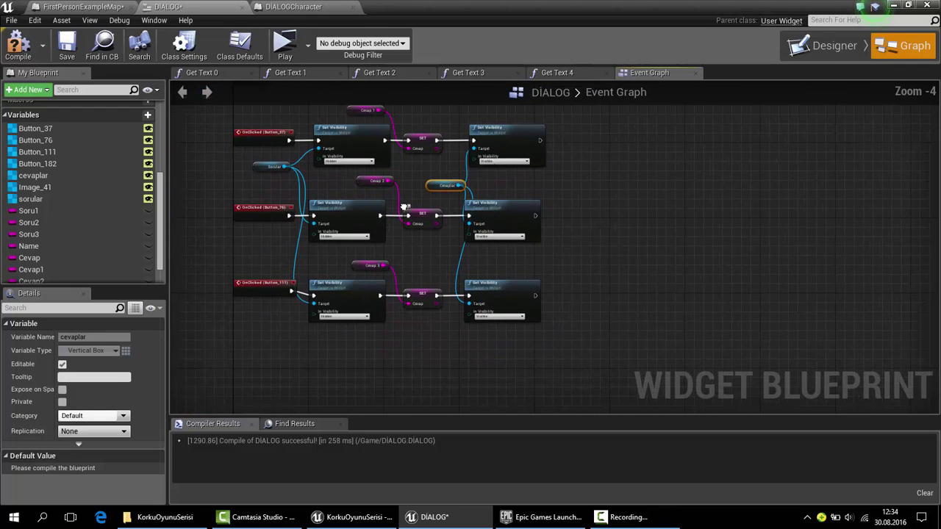
# Step: Add a button to the cevaplar box, set its Slot Size to Fill, and drop a Text Block on it
pyautogui.click(836, 56)
pyautogui.scroll(4, 451, 251)
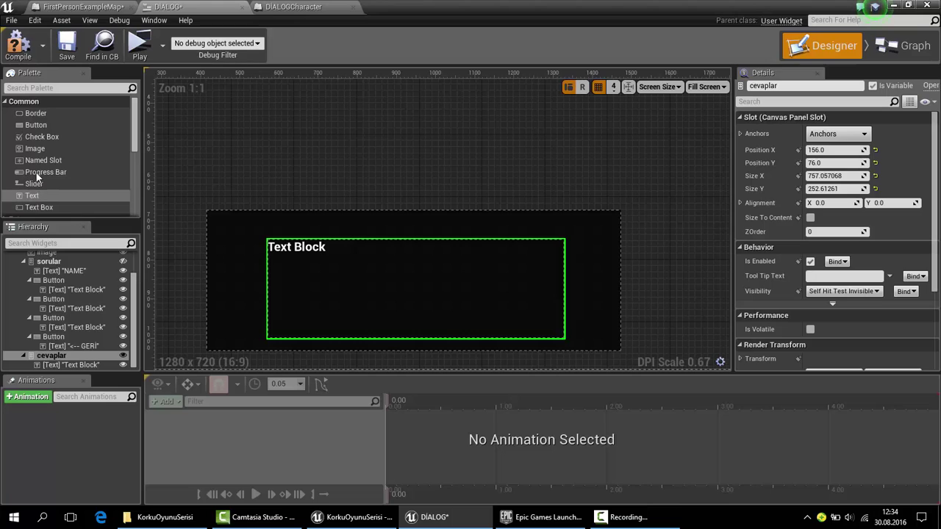
pyautogui.moveTo(43, 124)
pyautogui.mouseDown()
pyautogui.moveTo(336, 309)
pyautogui.moveTo(356, 253)
pyautogui.mouseUp()
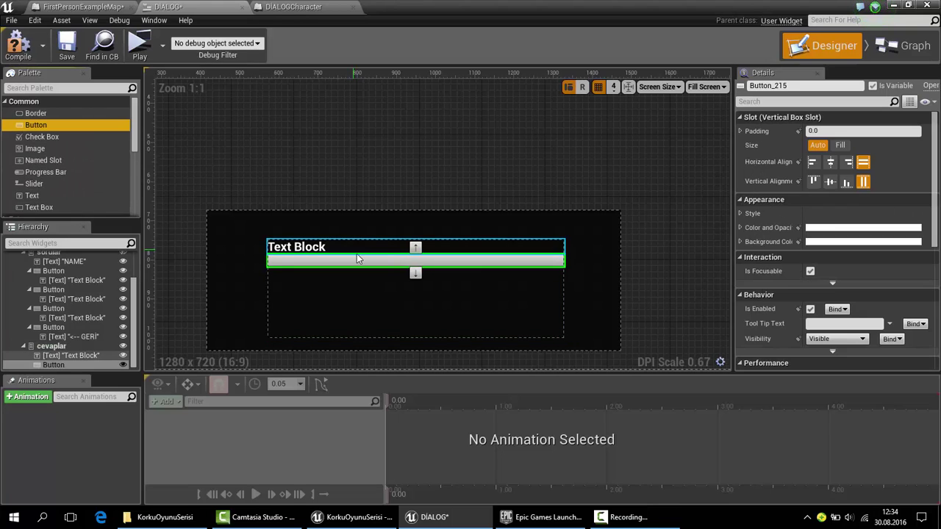
pyautogui.click(846, 181)
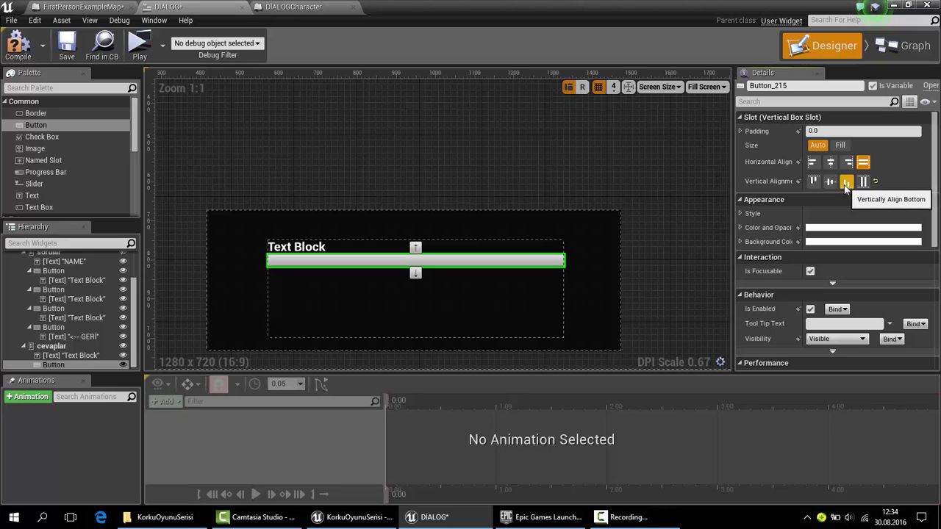
pyautogui.click(812, 181)
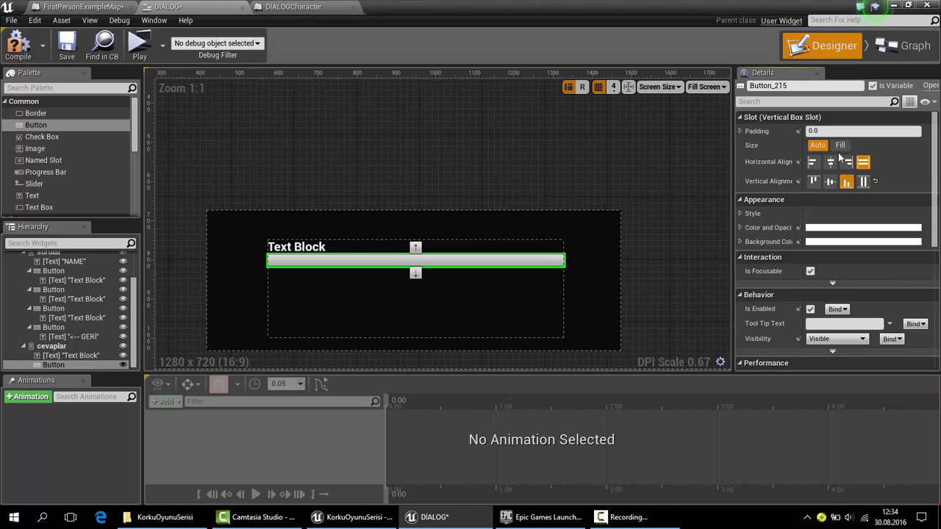
pyautogui.click(838, 146)
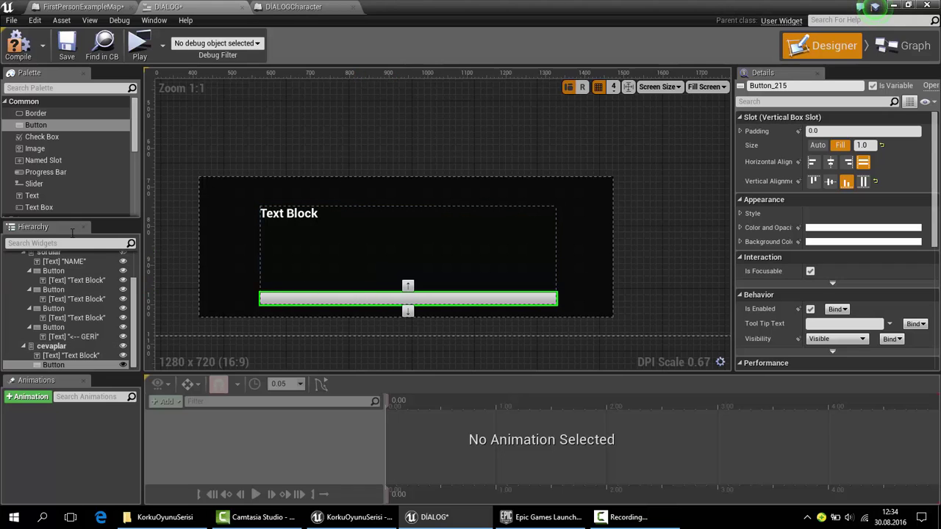
pyautogui.scroll(-2, 46, 180)
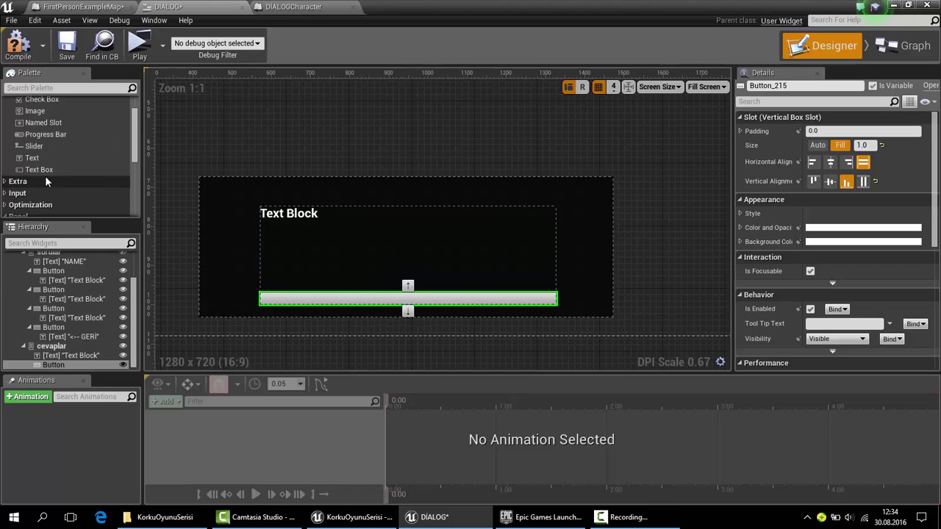
pyautogui.moveTo(147, 205); pyautogui.dragTo(408, 306)
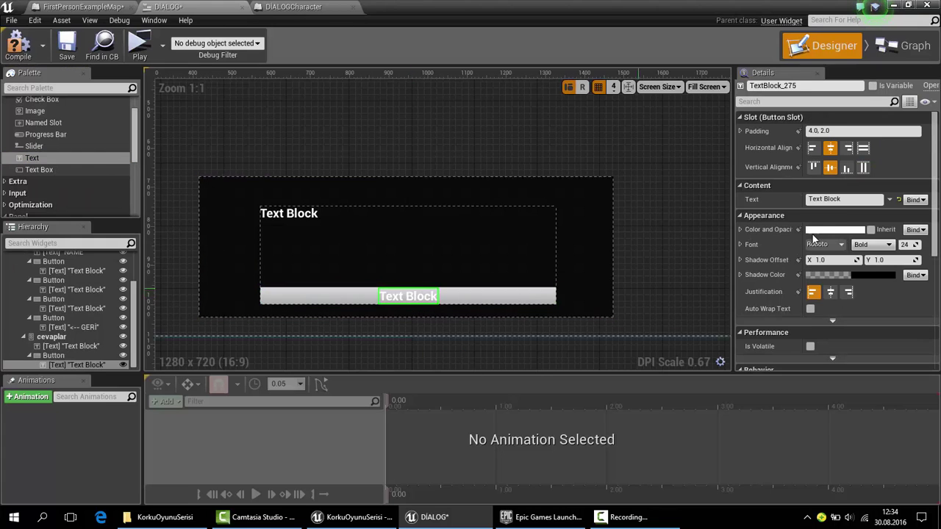
# Step: Change the label text to "<-- GERİ" and its Color and Opacity to black
pyautogui.click(831, 199)
pyautogui.write('<-- GERİ')
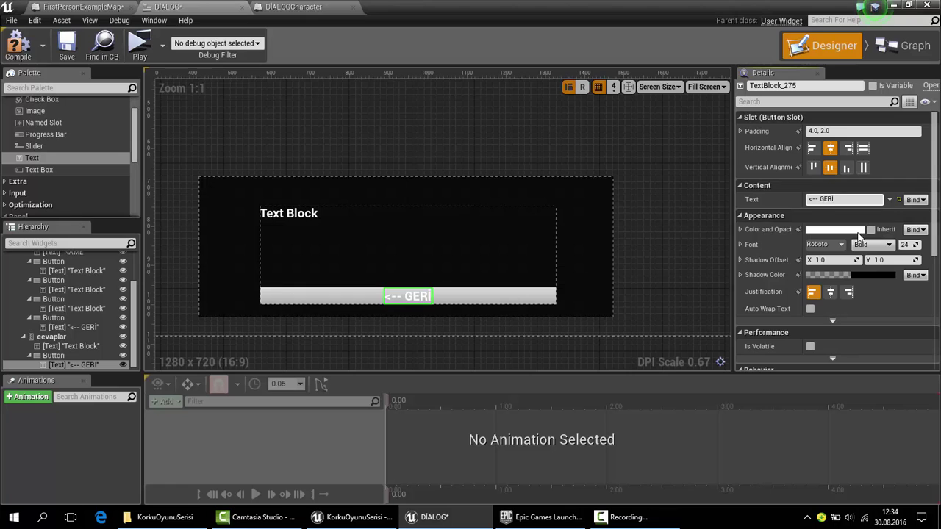
pyautogui.click(834, 229)
pyautogui.click(771, 345)
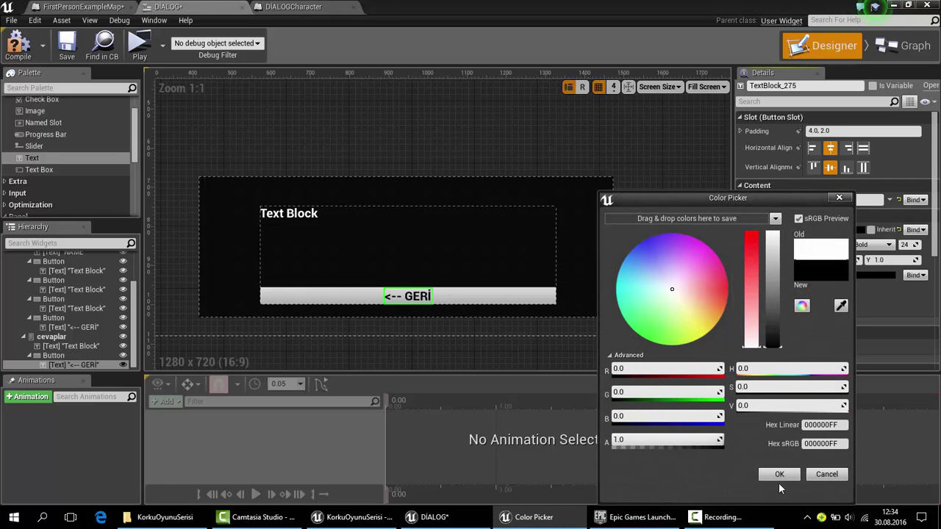
pyautogui.click(778, 477)
# Step: Add an OnClicked event for the GERİ button
pyautogui.click(472, 301)
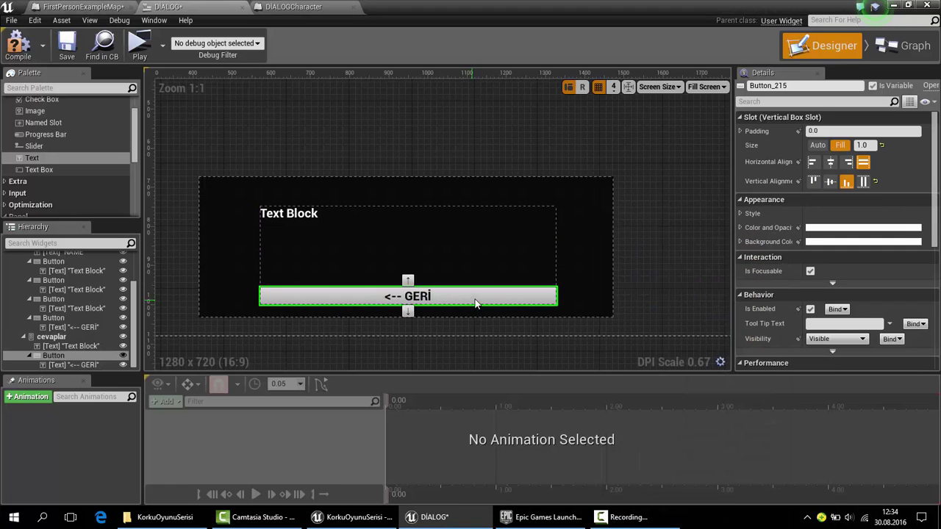
pyautogui.scroll(-2, 910, 283)
pyautogui.scroll(-5, 840, 272)
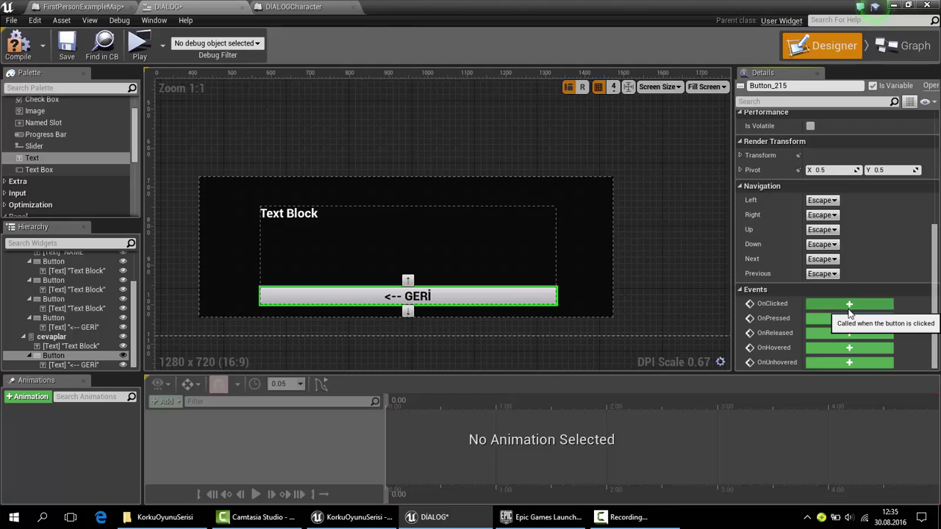
pyautogui.click(848, 309)
# Step: Paste a copy of the existing visibility logic nodes beside the OnClicked (Button_215) event
pyautogui.scroll(-2, 413, 326)
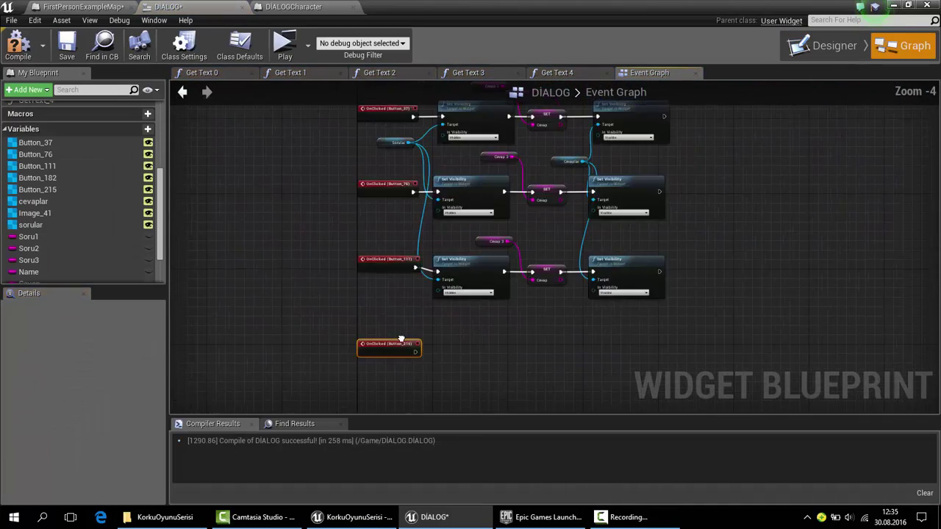
pyautogui.scroll(-1, 400, 335)
pyautogui.scroll(2, 397, 334)
pyautogui.moveTo(399, 340)
pyautogui.mouseDown(button='right')
pyautogui.moveTo(289, 402)
pyautogui.moveTo(394, 251)
pyautogui.mouseUp(button='right')
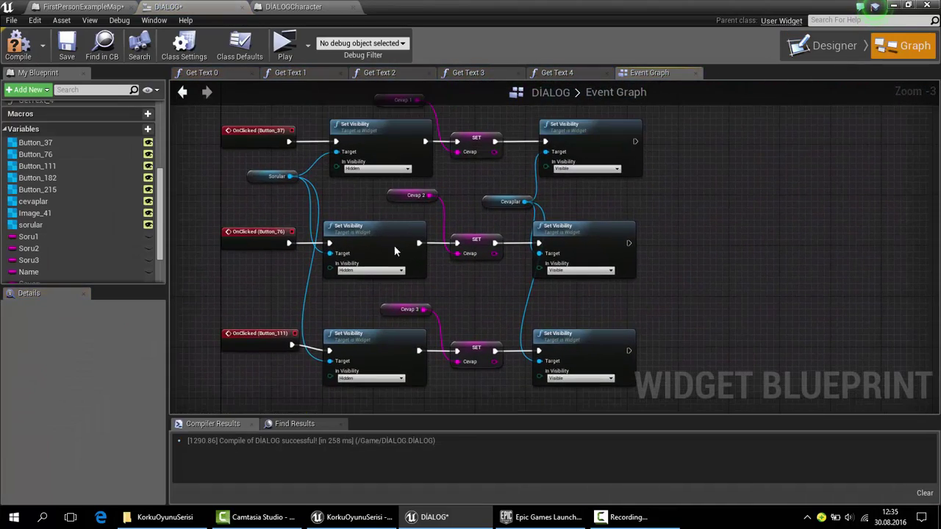
pyautogui.moveTo(346, 114); pyautogui.dragTo(408, 375)
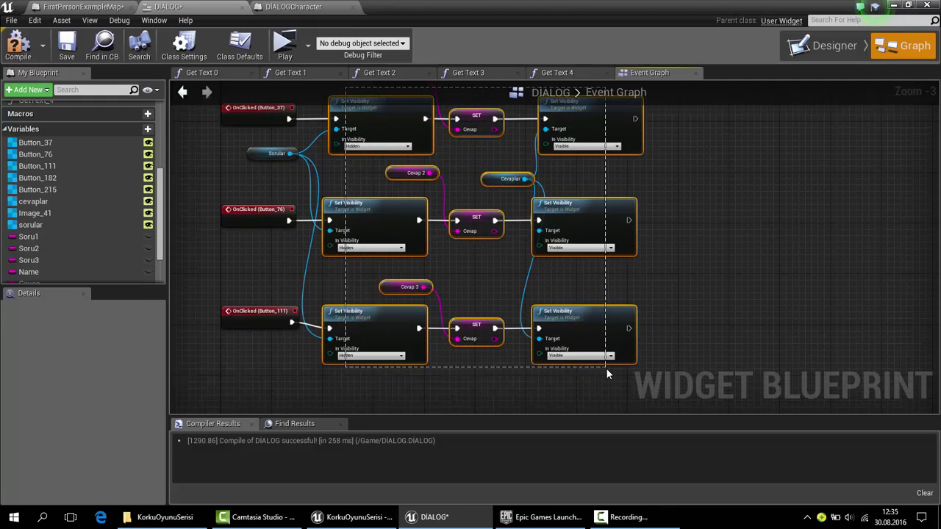
pyautogui.moveTo(408, 375); pyautogui.dragTo(605, 368)
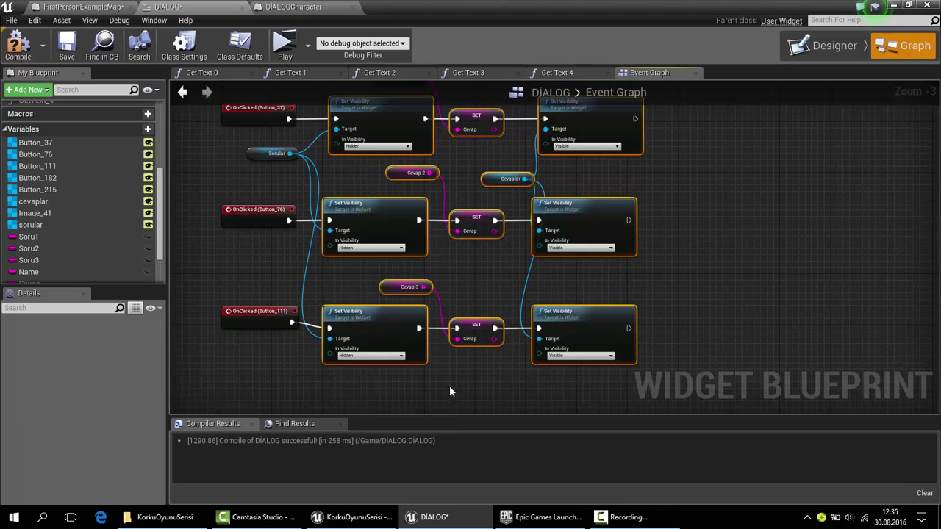
pyautogui.moveTo(458, 341)
pyautogui.mouseDown(button='right')
pyautogui.moveTo(439, 351)
pyautogui.moveTo(484, 265)
pyautogui.mouseUp(button='right')
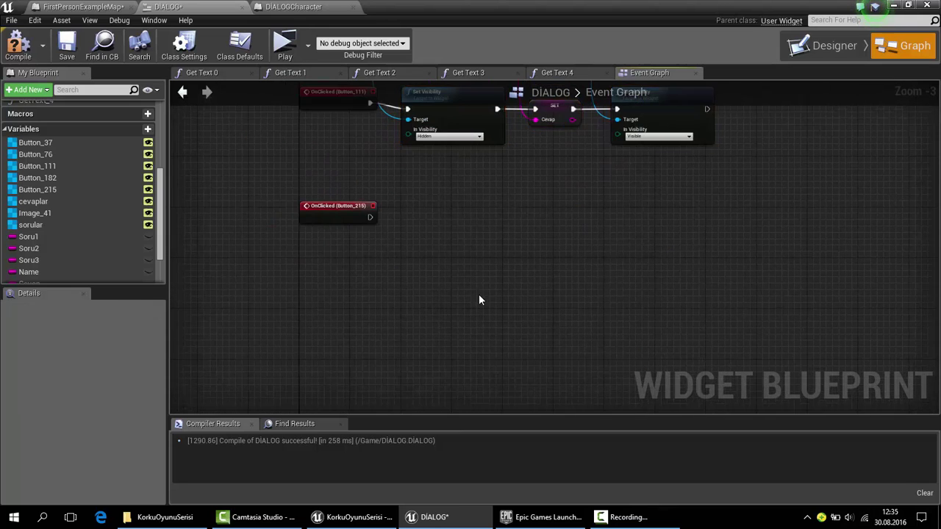
pyautogui.hotkey('ctrl', 'v')
pyautogui.moveTo(416, 202); pyautogui.dragTo(471, 212)
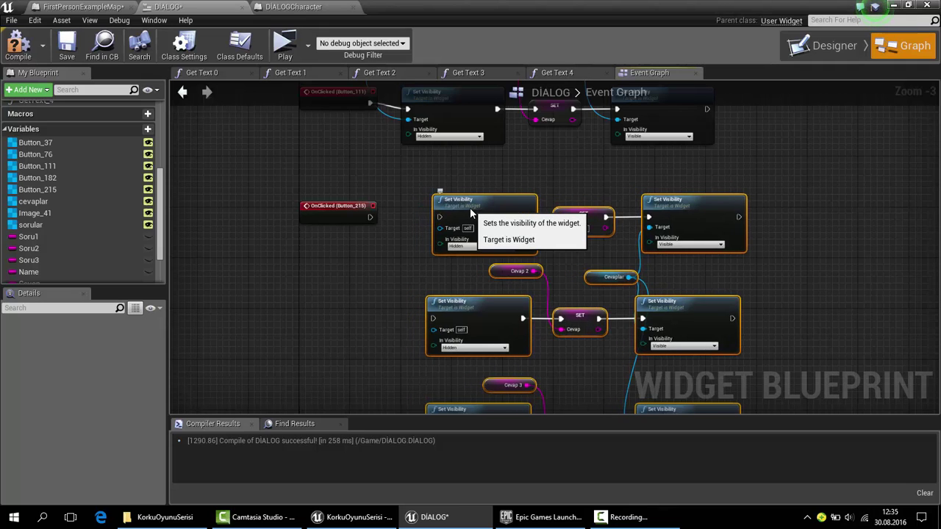
pyautogui.moveTo(471, 213); pyautogui.dragTo(465, 205)
pyautogui.moveTo(383, 160); pyautogui.dragTo(393, 201, button='right')
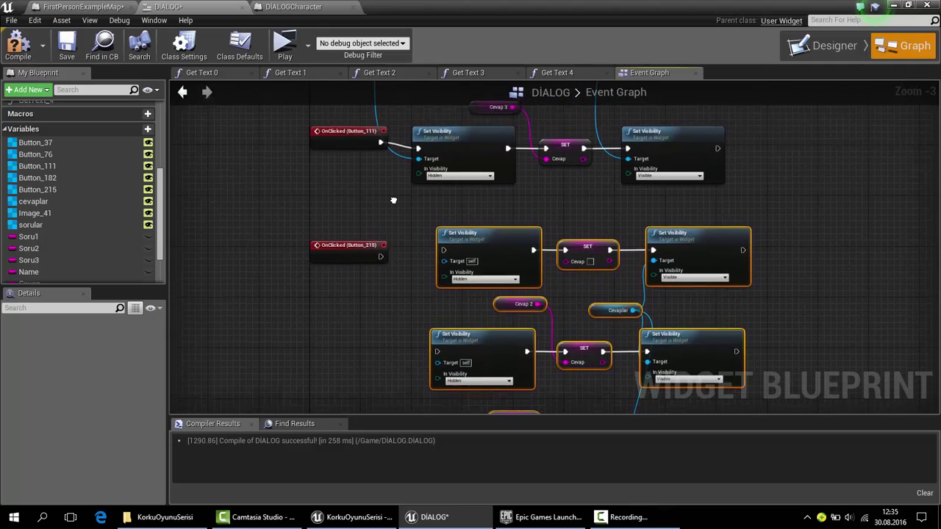
# Step: Delete the extra pasted nodes, including SET and Cevap 2, and chain the two Set Visibility nodes
pyautogui.scroll(-1, 393, 202)
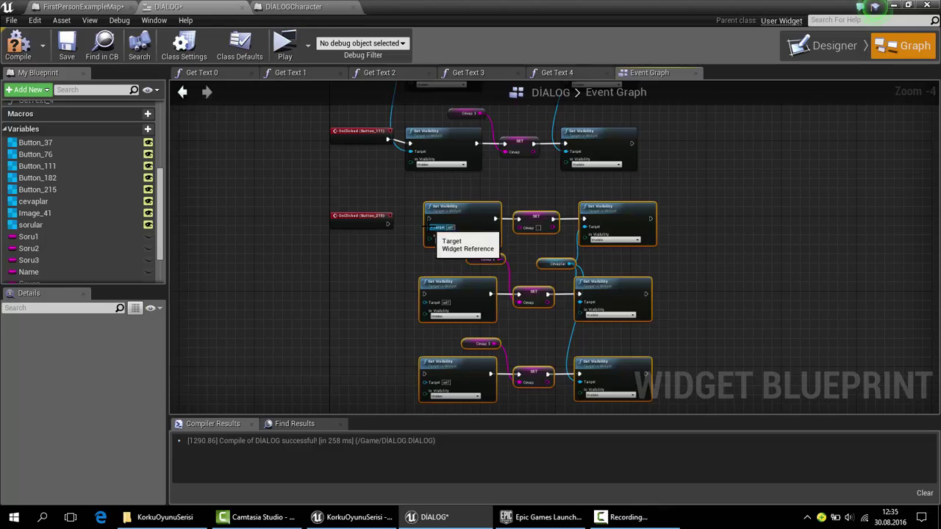
pyautogui.scroll(2, 417, 220)
pyautogui.moveTo(417, 220); pyautogui.dragTo(376, 156, button='right')
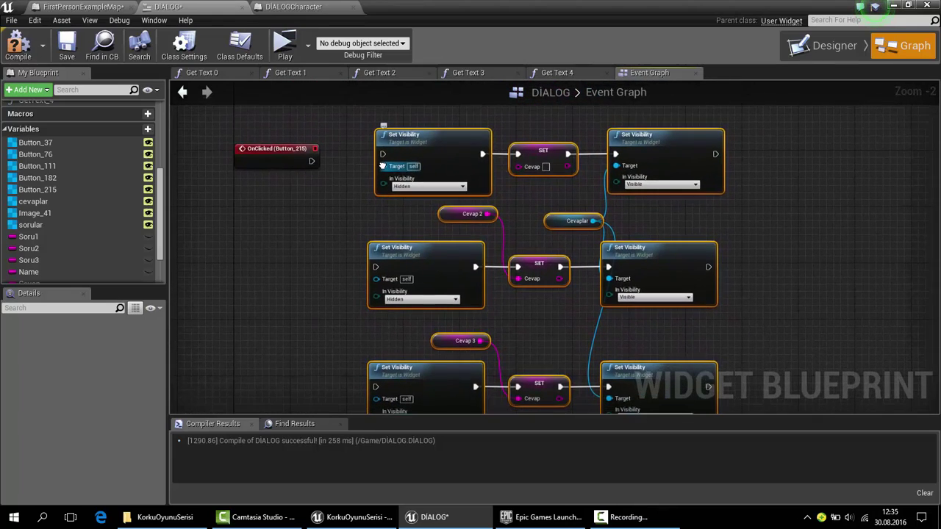
pyautogui.scroll(-1, 366, 178)
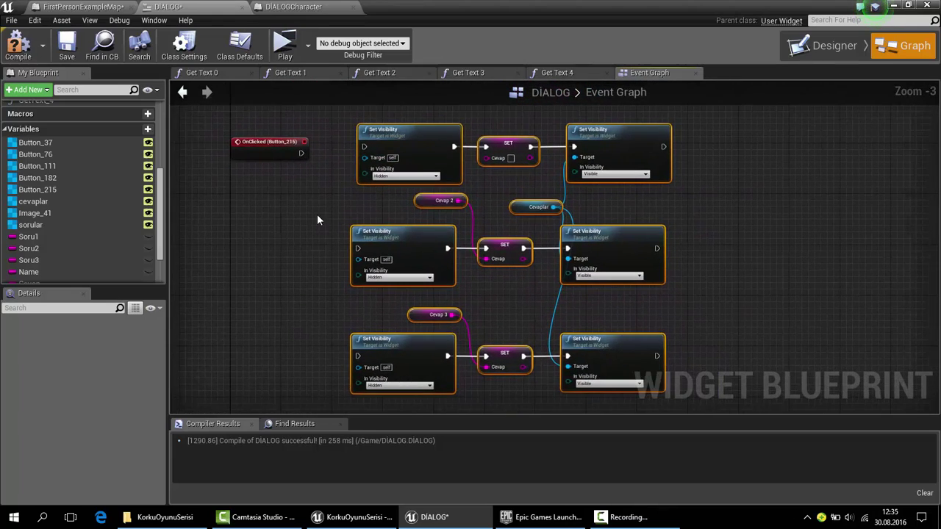
pyautogui.moveTo(318, 215); pyautogui.dragTo(672, 385)
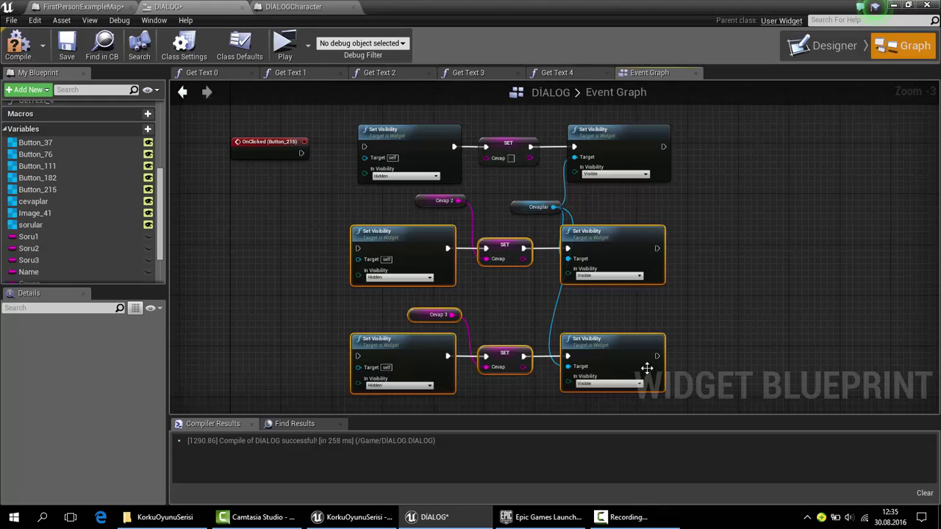
pyautogui.press('Delete')
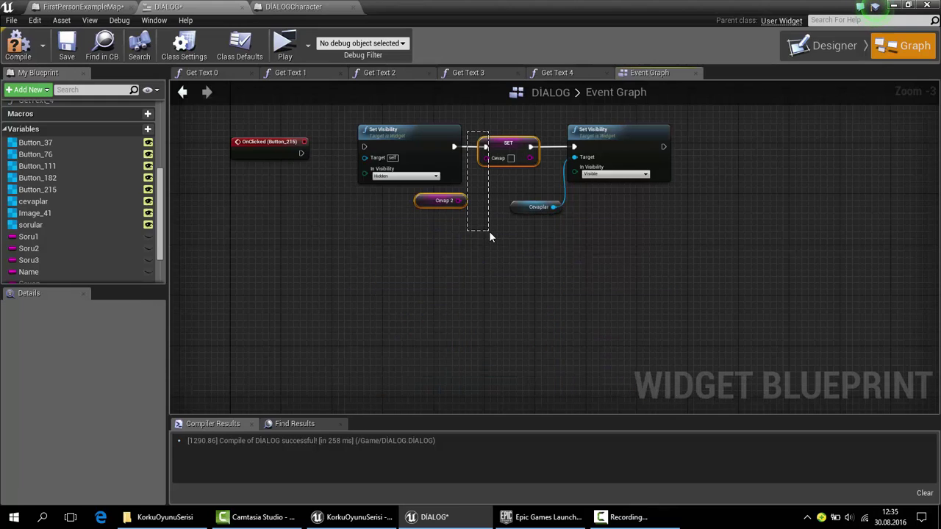
pyautogui.moveTo(489, 237); pyautogui.dragTo(488, 233)
pyautogui.press('Delete')
pyautogui.moveTo(457, 147); pyautogui.dragTo(576, 150)
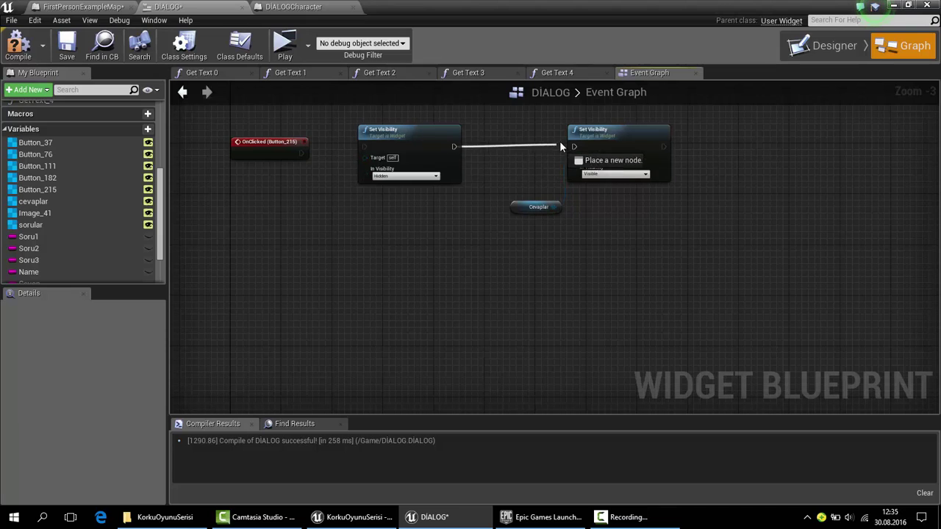
# Step: Feed Cevaplar into the first Set Visibility's Target and connect OnClicked (Button_215) to it
pyautogui.moveTo(453, 134); pyautogui.dragTo(524, 207, button='right')
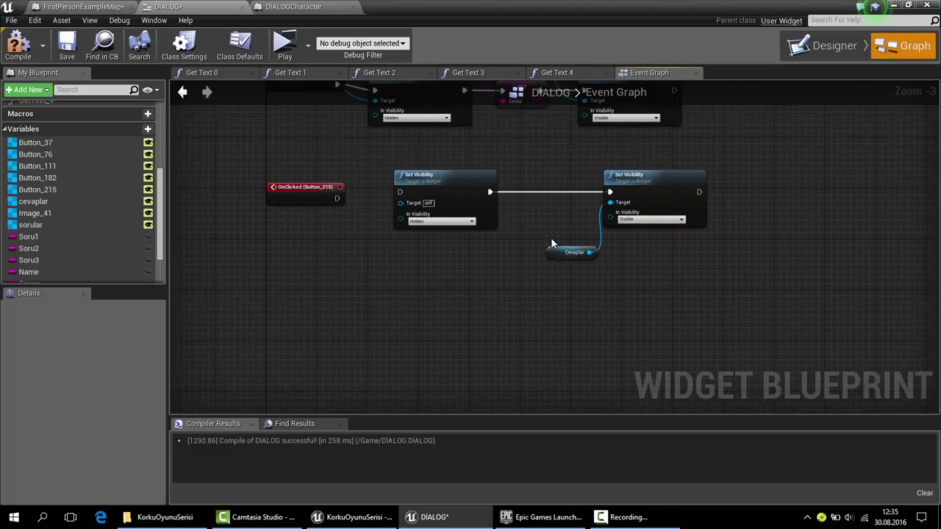
pyautogui.scroll(3, 553, 244)
pyautogui.moveTo(560, 250)
pyautogui.mouseDown()
pyautogui.moveTo(220, 253)
pyautogui.moveTo(329, 187)
pyautogui.mouseUp()
pyautogui.moveTo(519, 111); pyautogui.dragTo(439, 136, button='right')
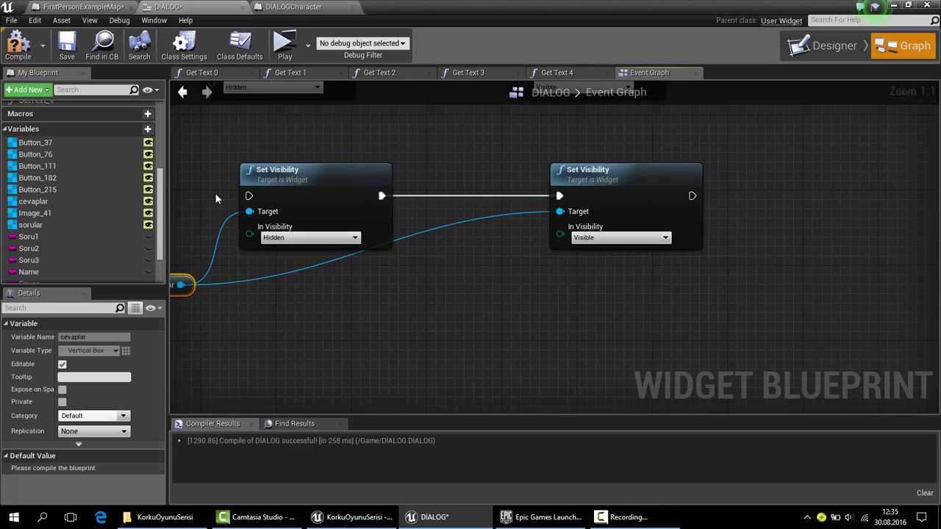
pyautogui.moveTo(210, 160); pyautogui.dragTo(331, 202, button='right')
pyautogui.moveTo(338, 209); pyautogui.dragTo(242, 218)
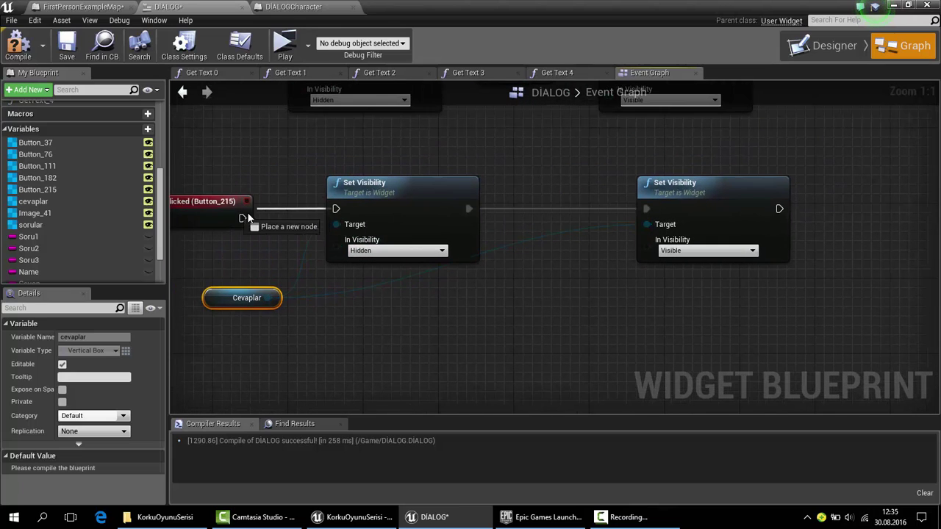
# Step: Add a Sorular getter and wire it as the only Target of the second Set Visibility
pyautogui.moveTo(31, 225); pyautogui.dragTo(576, 299)
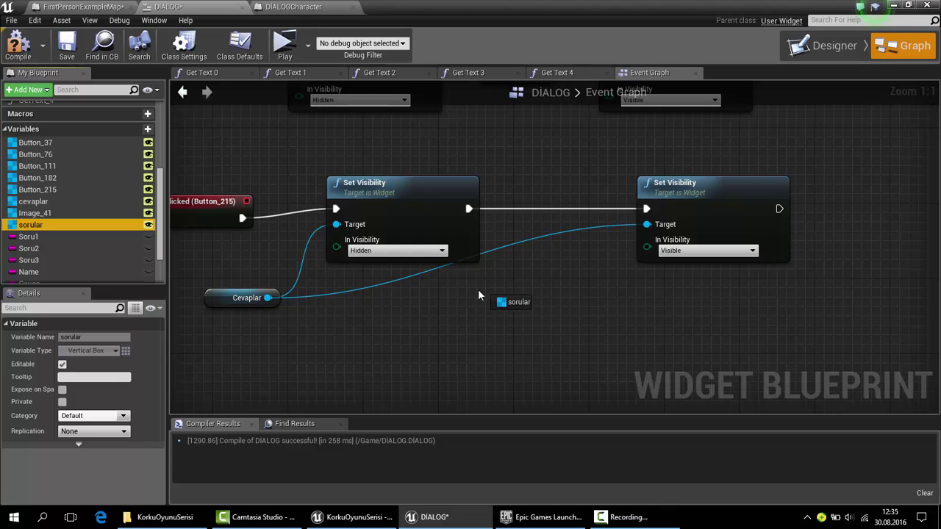
pyautogui.moveTo(478, 295); pyautogui.dragTo(479, 296)
pyautogui.click(490, 304)
pyautogui.moveTo(540, 298); pyautogui.dragTo(647, 224)
pyautogui.moveTo(279, 271); pyautogui.dragTo(278, 292, button='right')
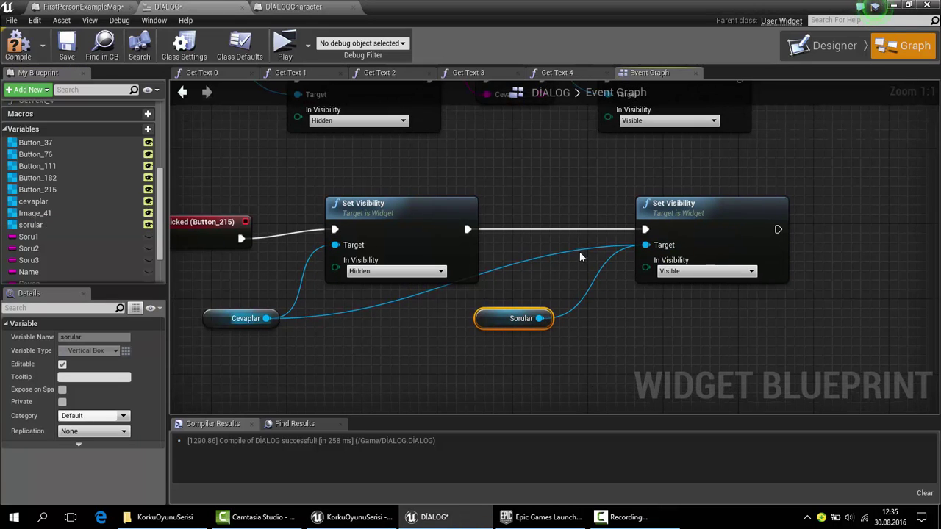
pyautogui.rightClick(648, 250)
pyautogui.click(683, 260)
pyautogui.moveTo(540, 318); pyautogui.dragTo(646, 246)
pyautogui.scroll(-4, 569, 206)
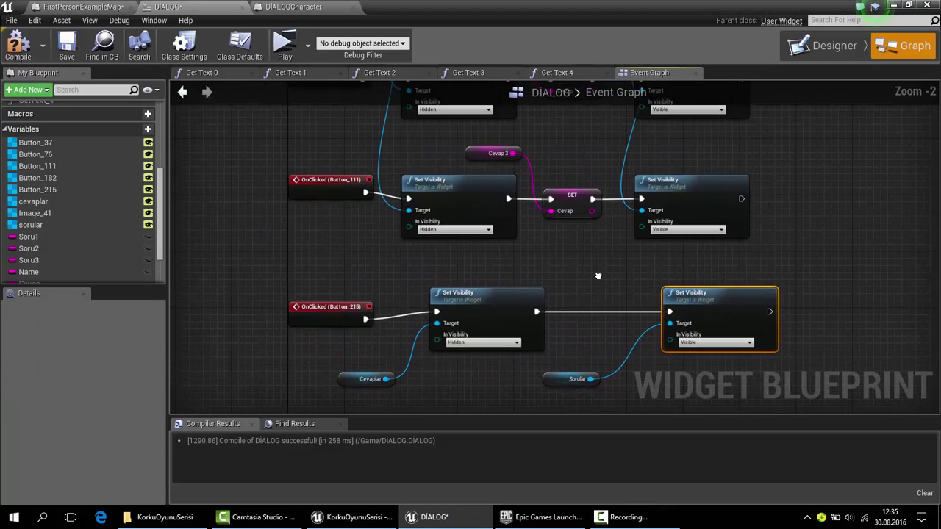
pyautogui.moveTo(598, 273); pyautogui.dragTo(612, 365, button='right')
# Step: Delete the unused Event Construct node from the DIALOG graph
pyautogui.scroll(-1, 564, 253)
pyautogui.moveTo(515, 221); pyautogui.dragTo(508, 328, button='right')
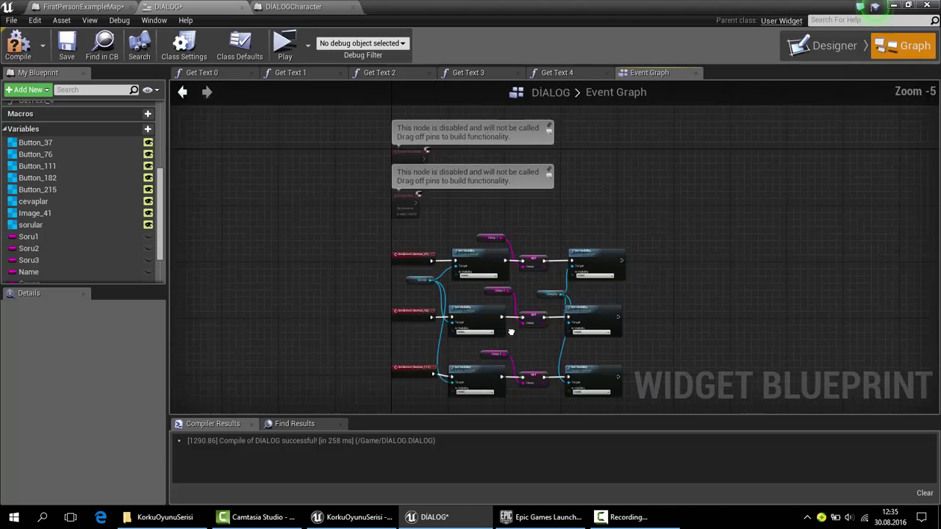
pyautogui.scroll(1, 508, 328)
pyautogui.doubleClick(459, 214)
pyautogui.click(394, 182)
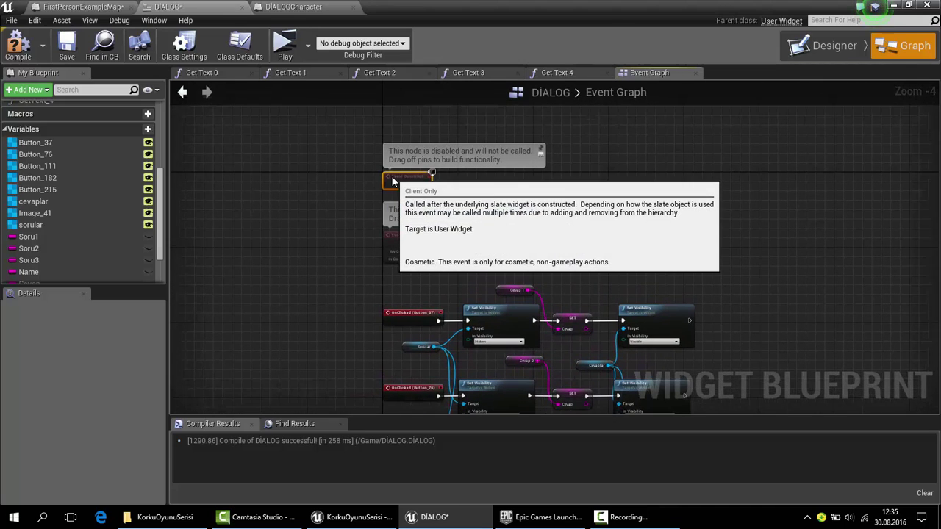
pyautogui.press('Delete')
pyautogui.scroll(-1, 459, 189)
pyautogui.scroll(1, 457, 280)
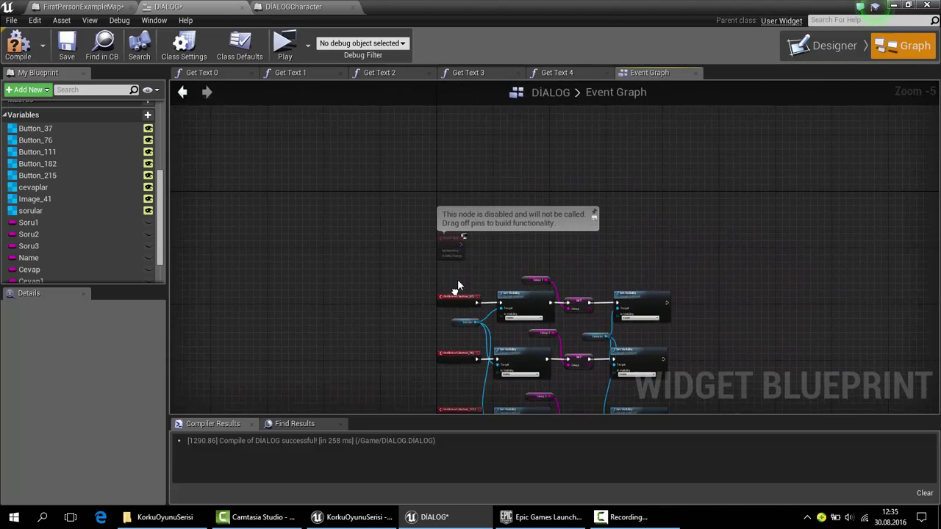
pyautogui.scroll(-2, 479, 193)
pyautogui.scroll(1, 478, 243)
pyautogui.scroll(2, 479, 305)
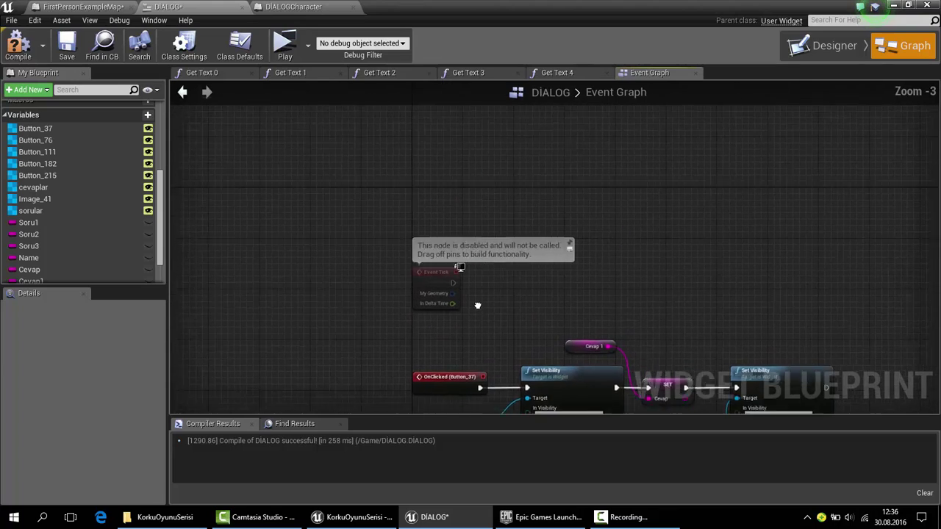
# Step: Add a Branch node from Event Tick's exec output and align it straight
pyautogui.moveTo(423, 287); pyautogui.dragTo(417, 119)
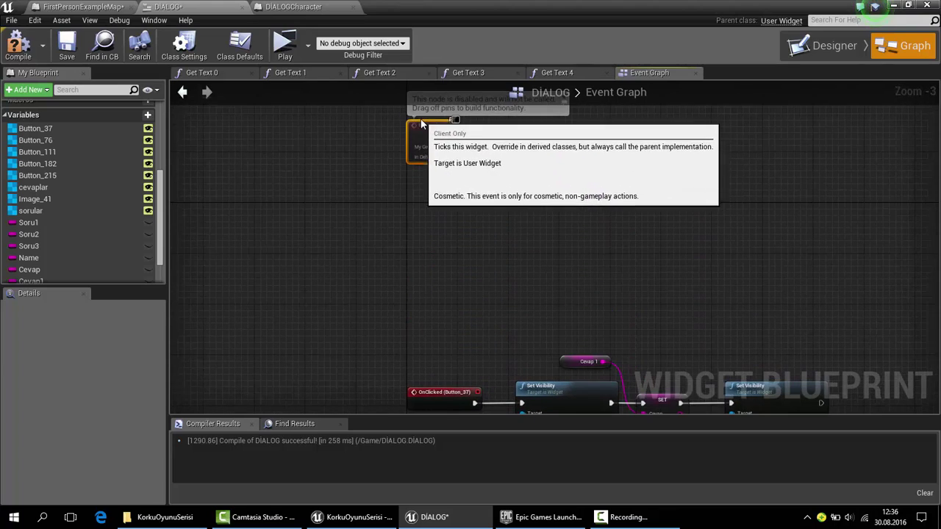
pyautogui.moveTo(484, 197); pyautogui.dragTo(460, 262, button='right')
pyautogui.scroll(3, 412, 224)
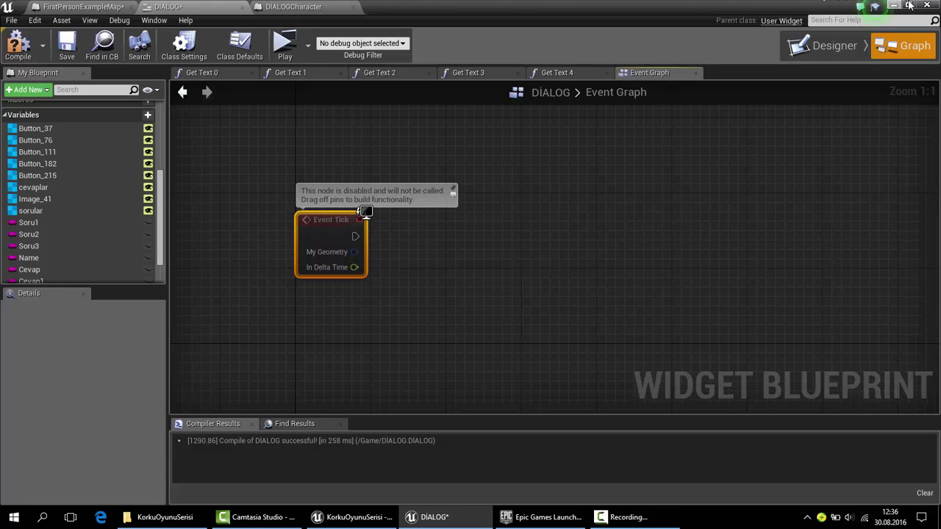
pyautogui.moveTo(365, 258); pyautogui.dragTo(301, 253, button='right')
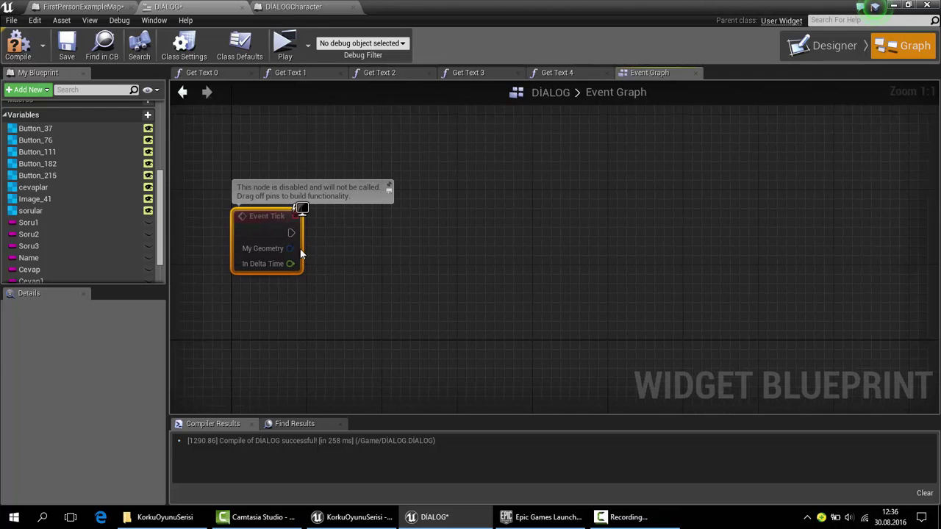
pyautogui.moveTo(291, 232)
pyautogui.mouseDown()
pyautogui.moveTo(330, 233)
pyautogui.moveTo(309, 278)
pyautogui.moveTo(399, 235)
pyautogui.moveTo(430, 234)
pyautogui.mouseUp()
pyautogui.write('br')
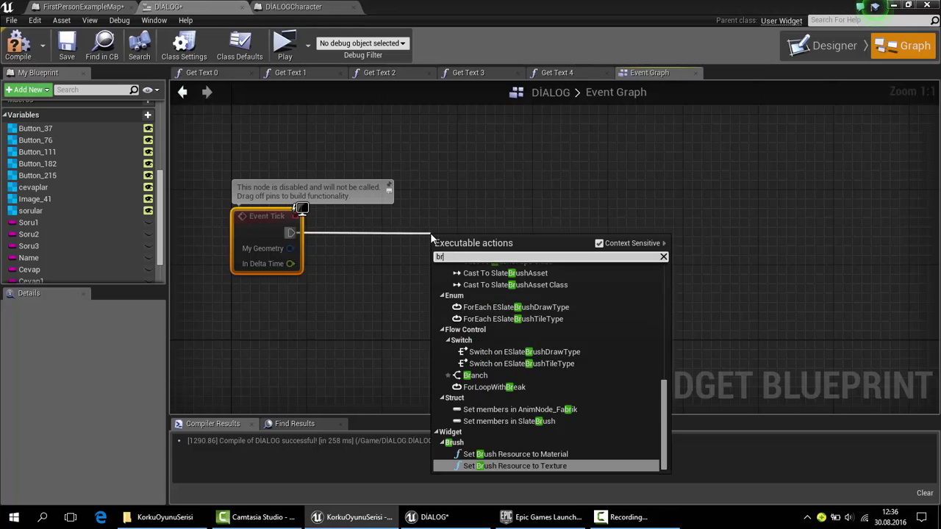
pyautogui.write('anch')
pyautogui.press('Return')
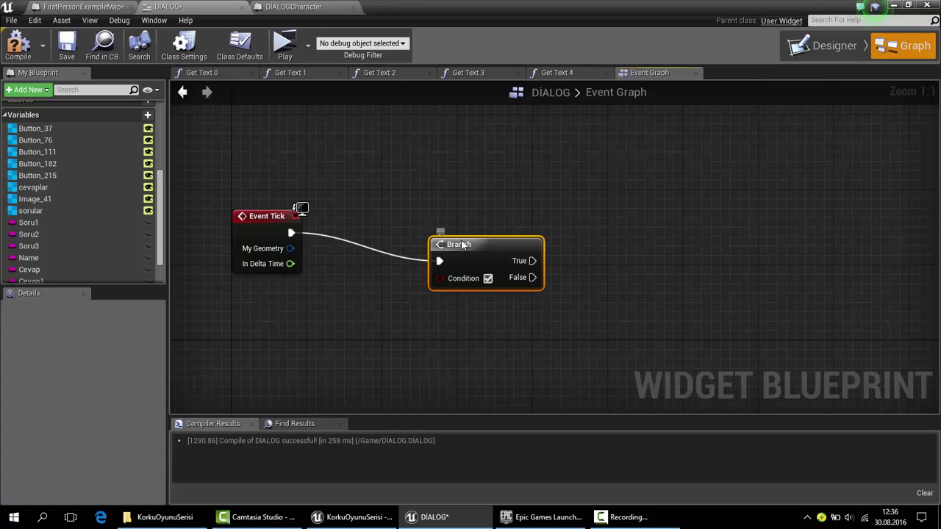
pyautogui.moveTo(441, 245); pyautogui.dragTo(469, 216)
# Step: Set the cevaplar panel's Visibility to Hidden and hide it in the Hierarchy preview
pyautogui.click(849, 49)
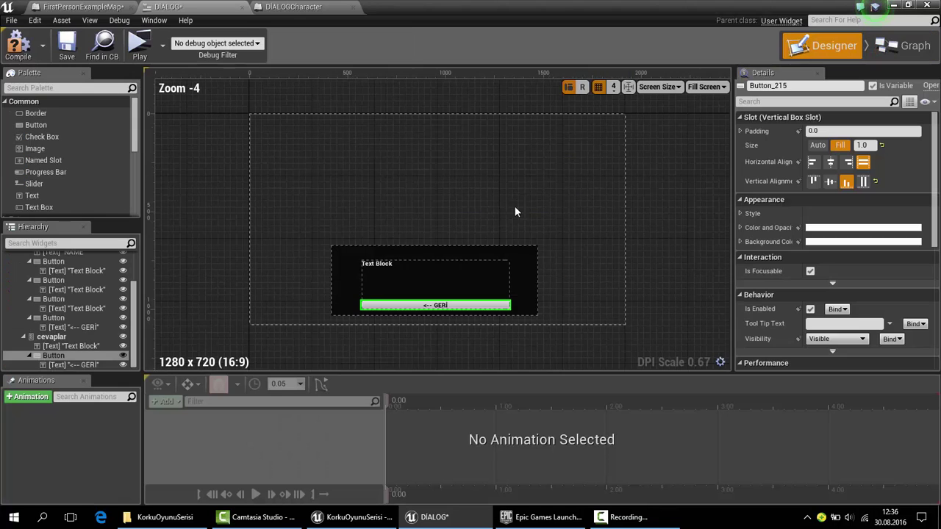
pyautogui.scroll(1, 449, 264)
pyautogui.scroll(3, 304, 279)
pyautogui.click(301, 291)
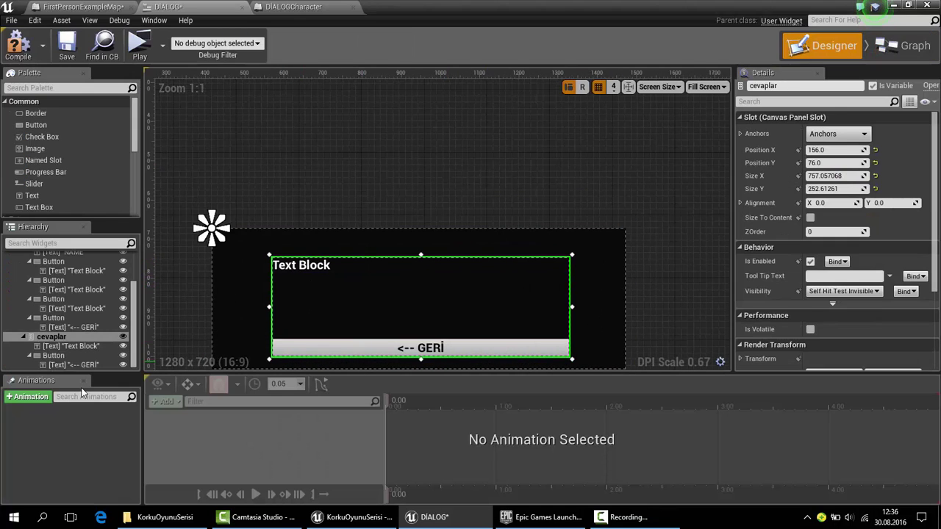
pyautogui.scroll(-3, 840, 243)
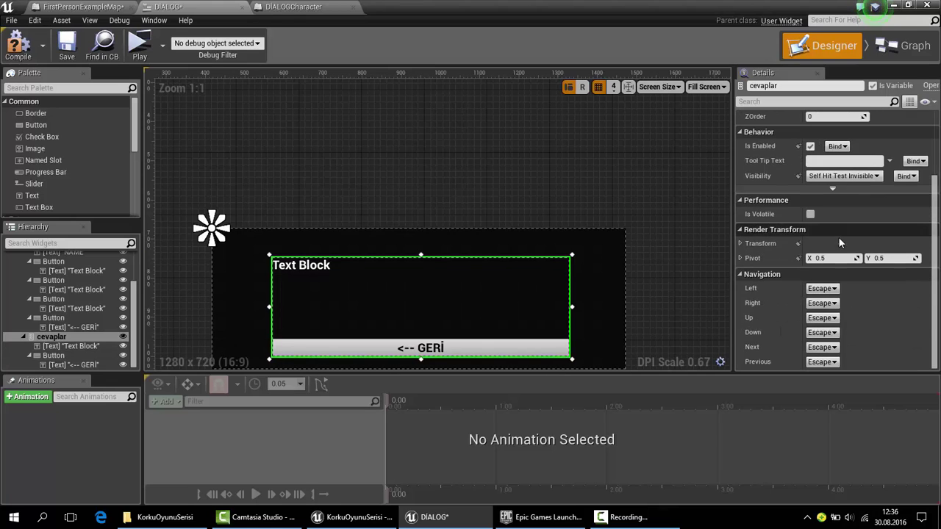
pyautogui.click(837, 176)
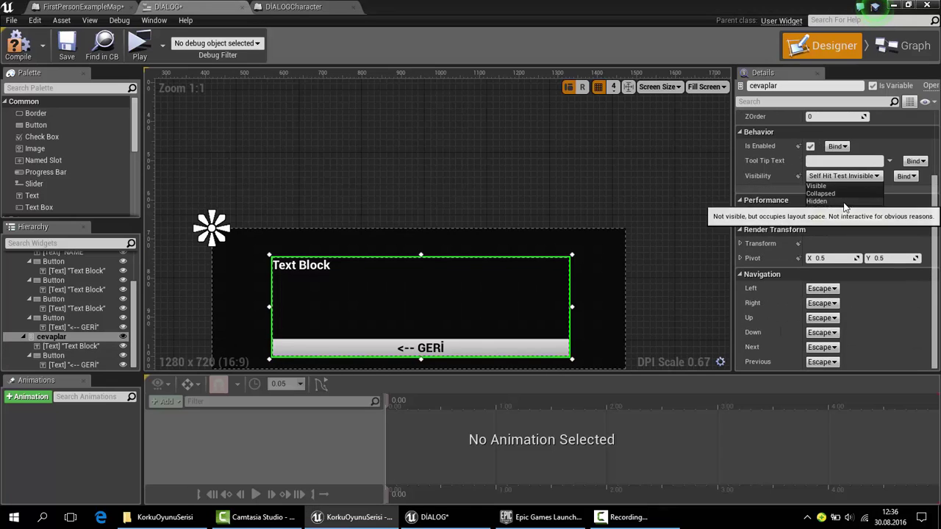
pyautogui.click(823, 195)
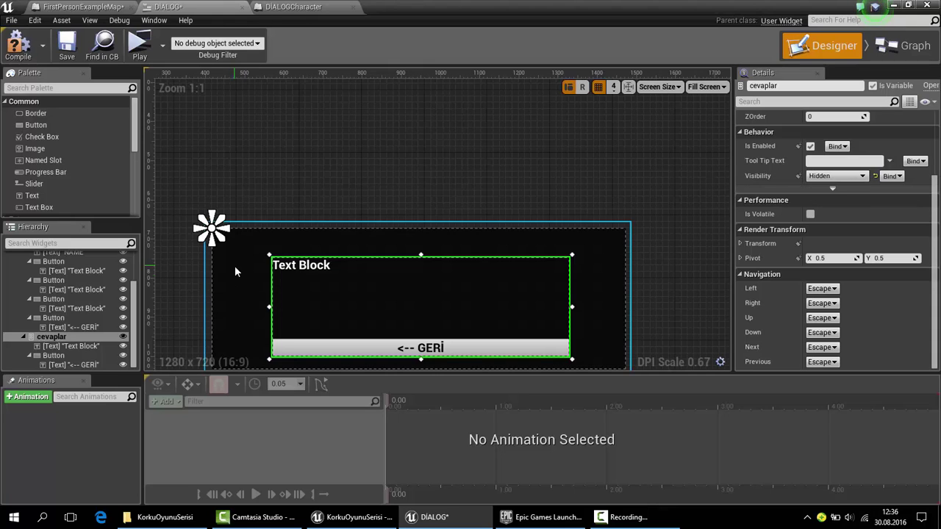
pyautogui.click(122, 336)
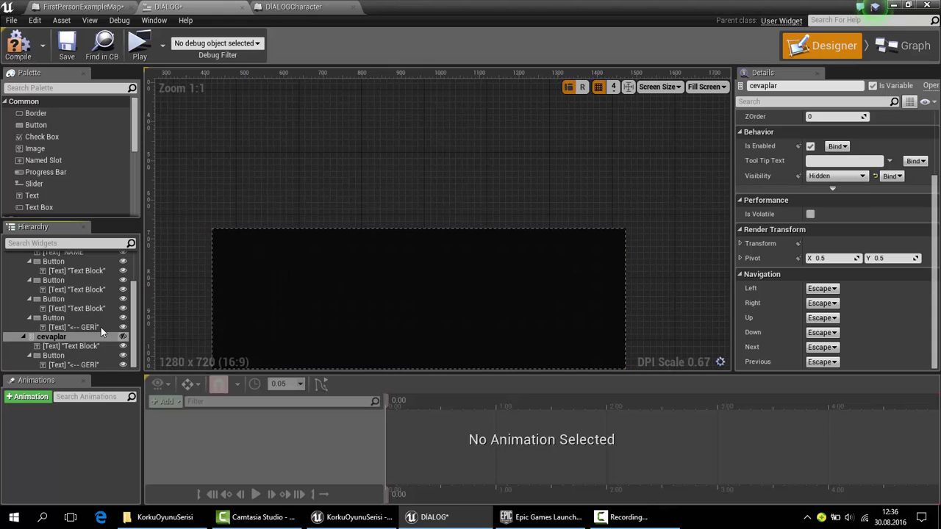
pyautogui.scroll(2, 66, 342)
pyautogui.scroll(1, 59, 324)
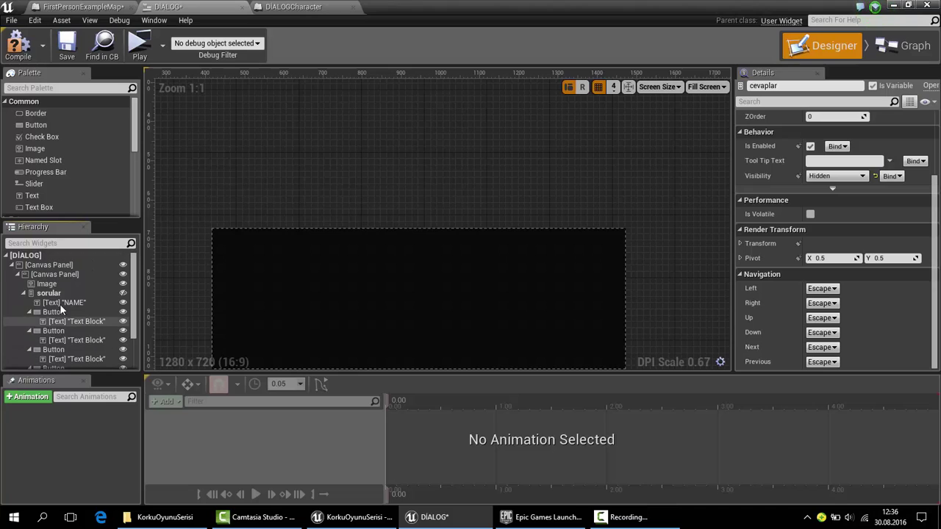
# Step: Rename the first two question Text Blocks soru1text and soru2text
pyautogui.click(122, 293)
pyautogui.moveTo(492, 187); pyautogui.dragTo(435, 170, button='right')
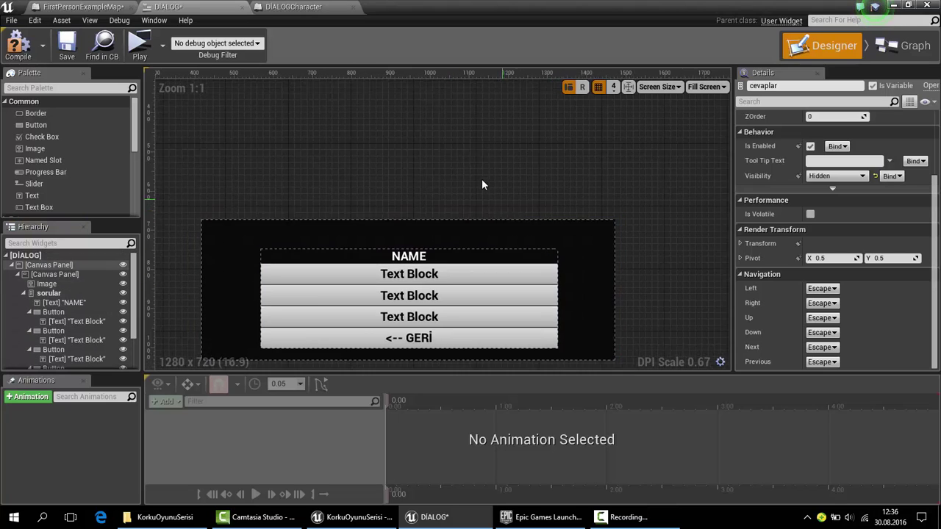
pyautogui.click(365, 268)
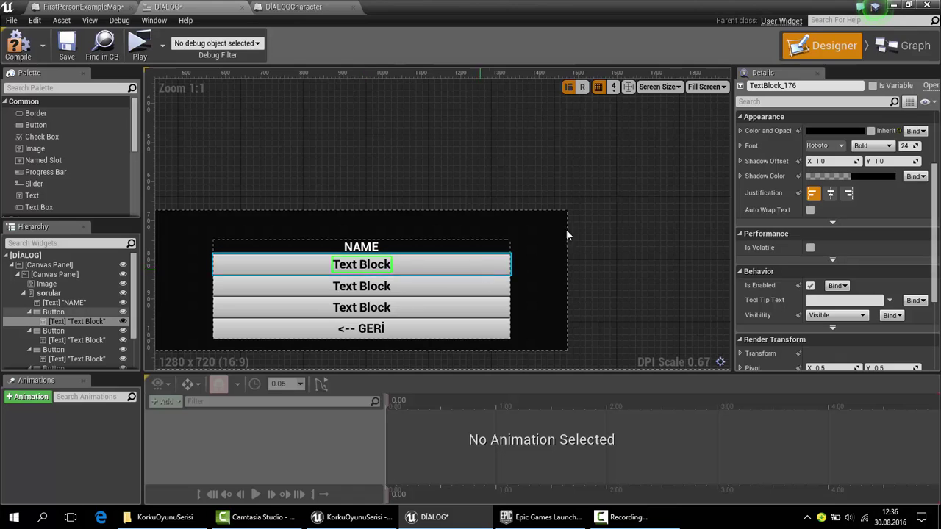
pyautogui.scroll(4, 875, 147)
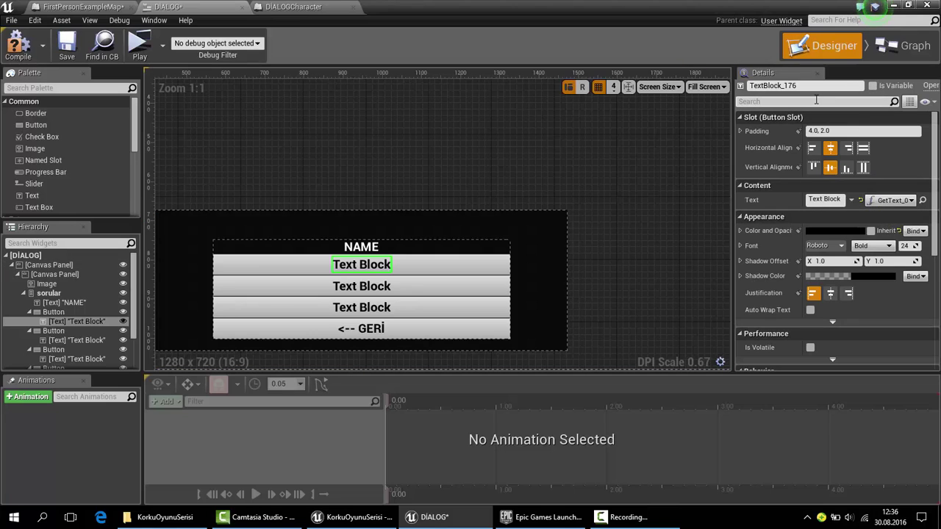
pyautogui.write('soru1text')
pyautogui.press('Return')
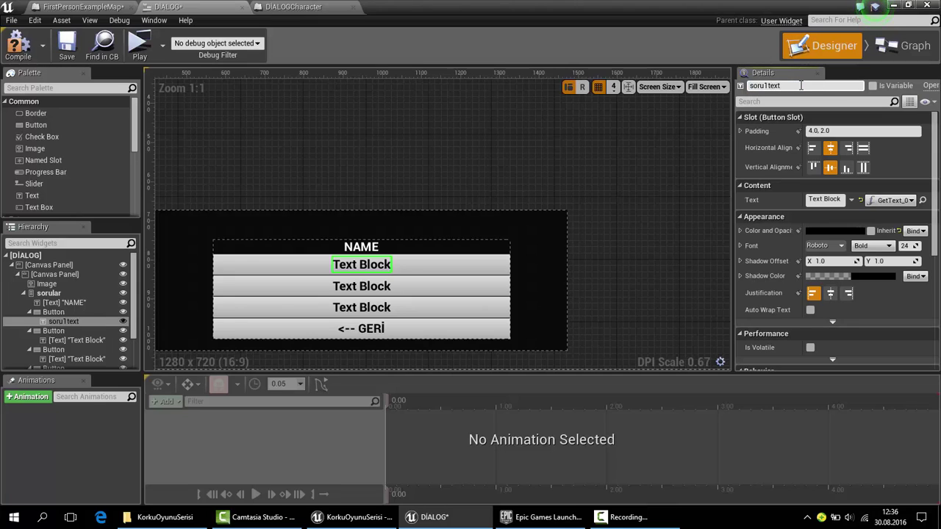
pyautogui.click(361, 286)
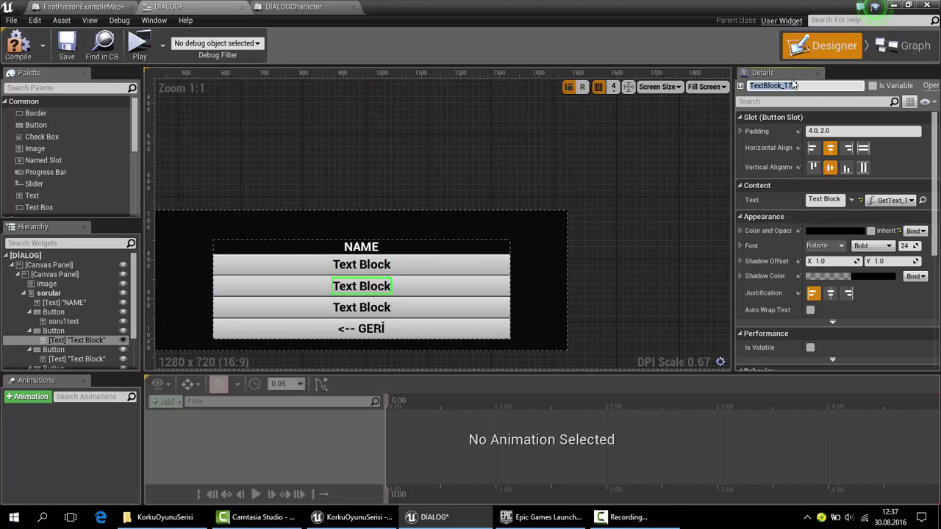
pyautogui.write('soru2text')
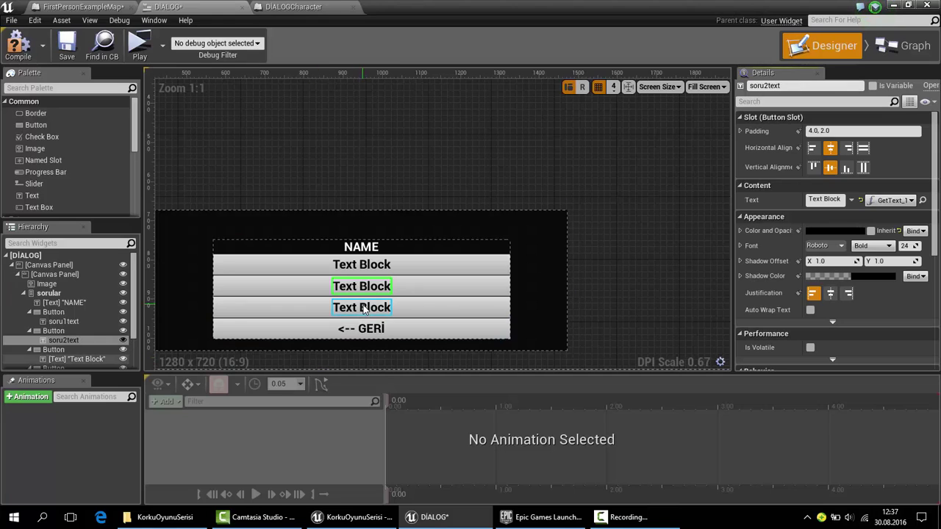
# Step: Rename the third question Text Block soru3text and mark the text blocks as variables
pyautogui.click(343, 309)
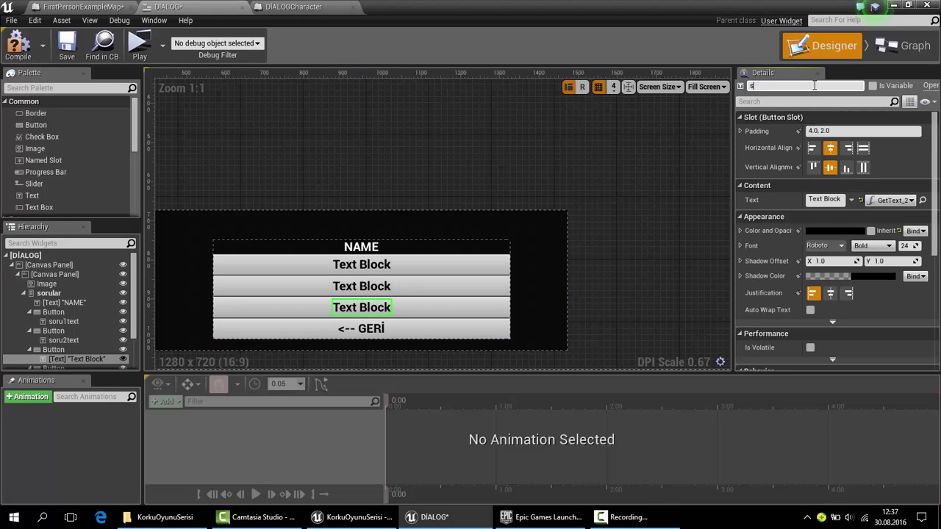
pyautogui.write('oru3tex')
pyautogui.write('t')
pyautogui.press('Return')
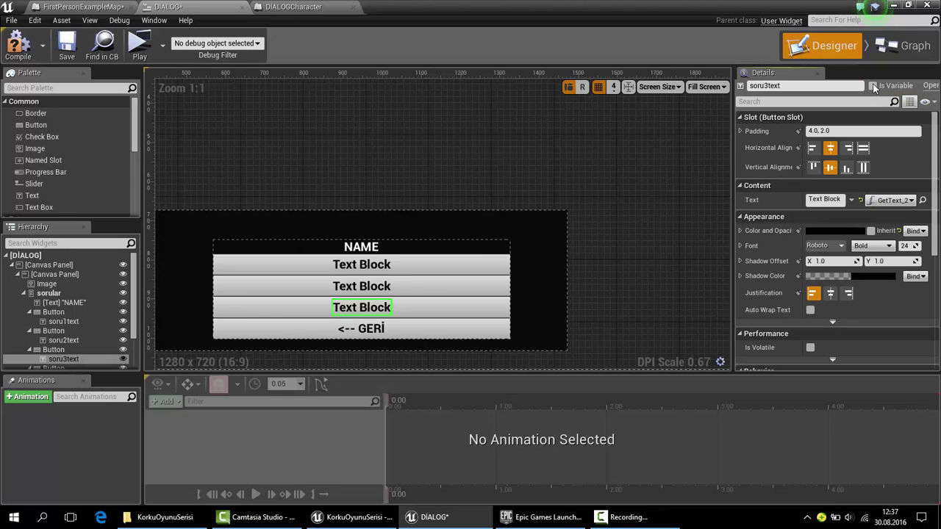
pyautogui.click(362, 286)
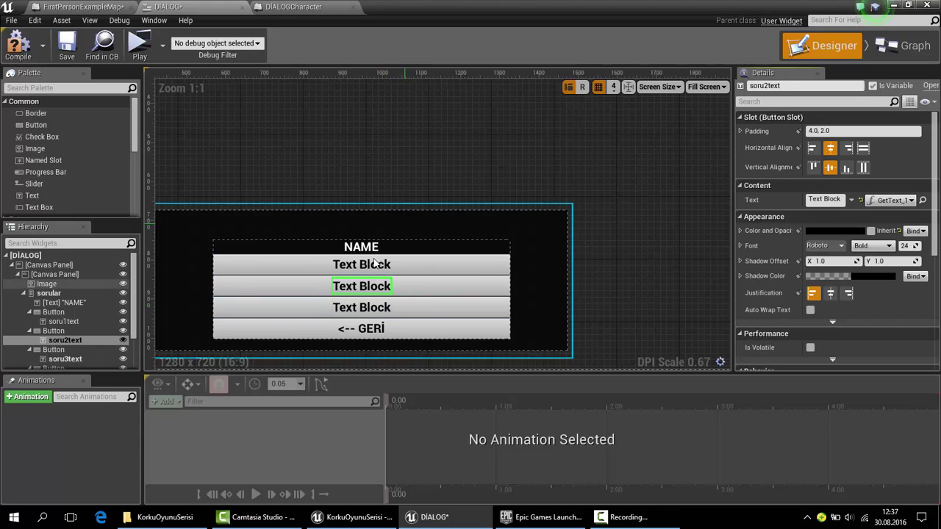
pyautogui.click(361, 265)
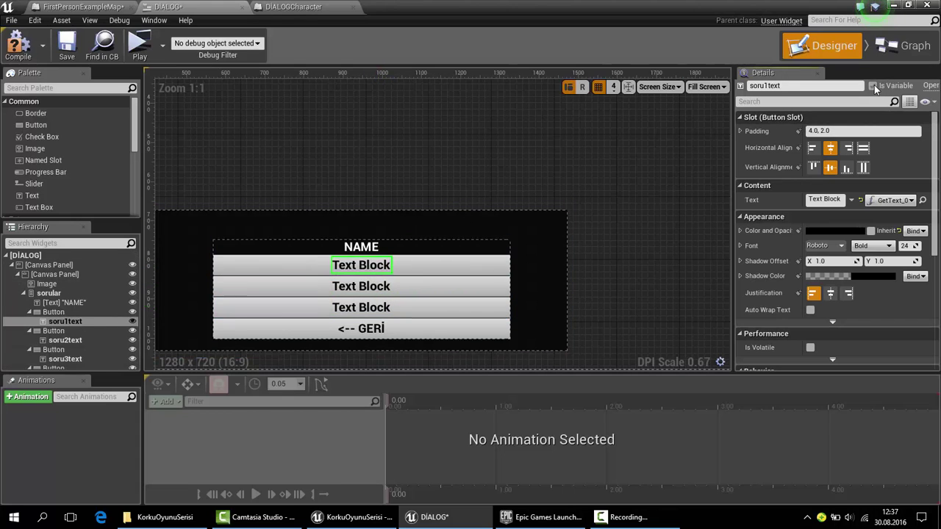
pyautogui.click(903, 47)
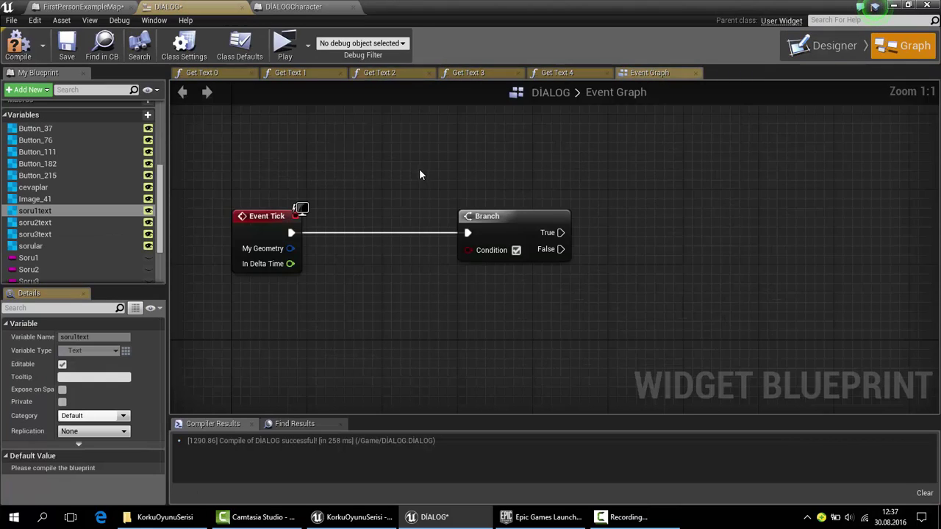
# Step: Add a soru1text getter with a GetText node wired to its output
pyautogui.scroll(-1, 24, 241)
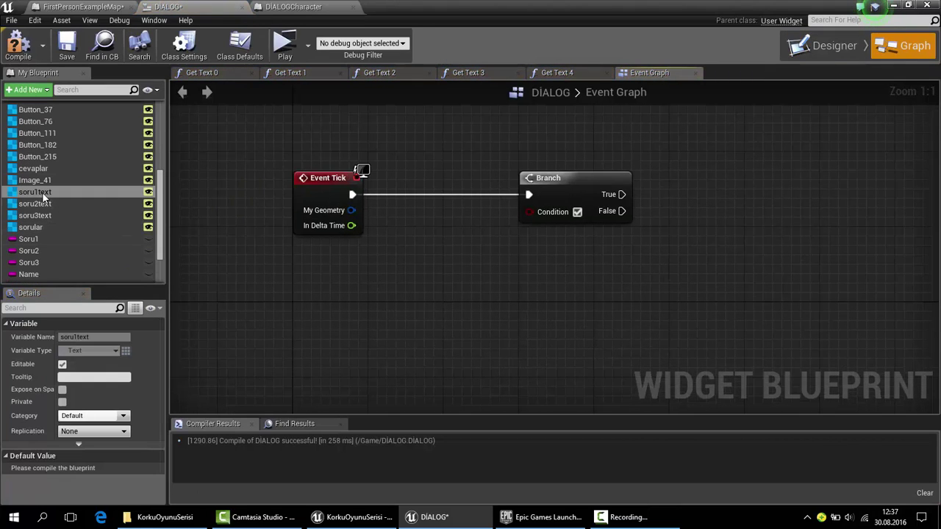
pyautogui.moveTo(35, 192); pyautogui.dragTo(250, 263)
pyautogui.moveTo(289, 288); pyautogui.dragTo(282, 290)
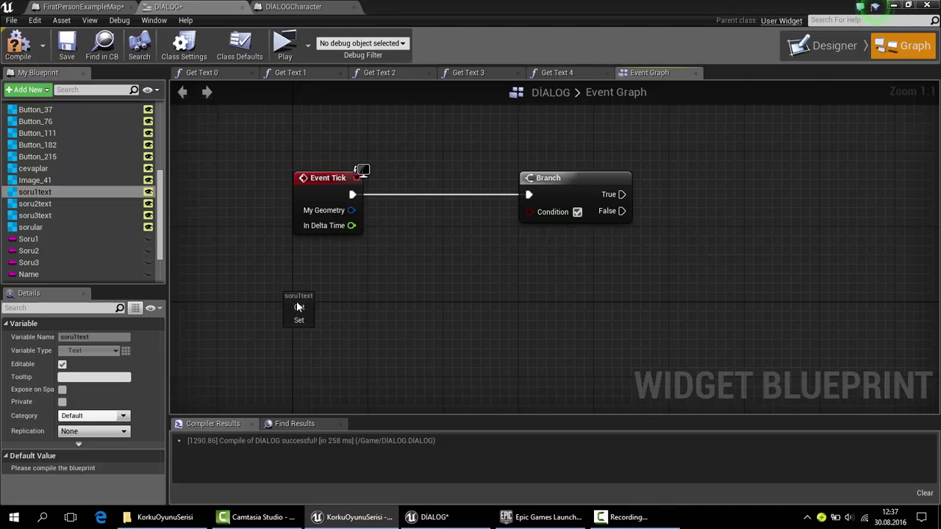
pyautogui.click(297, 301)
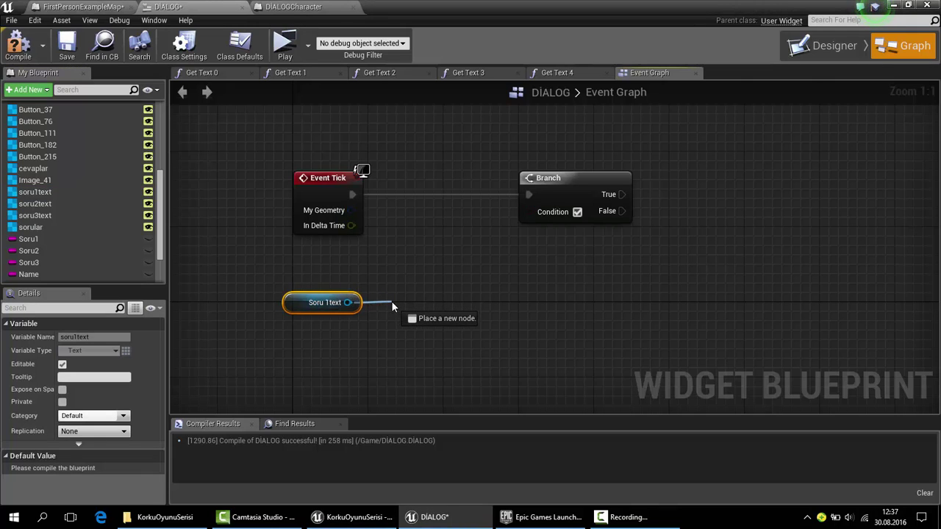
pyautogui.moveTo(347, 303); pyautogui.dragTo(392, 300)
pyautogui.write('get te')
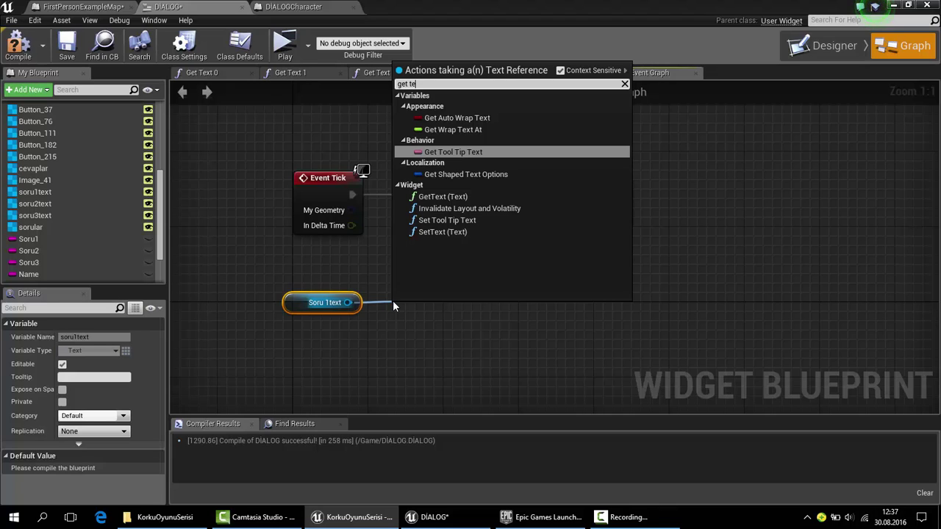
pyautogui.press('Down')
pyautogui.press('Down')
pyautogui.press('Return')
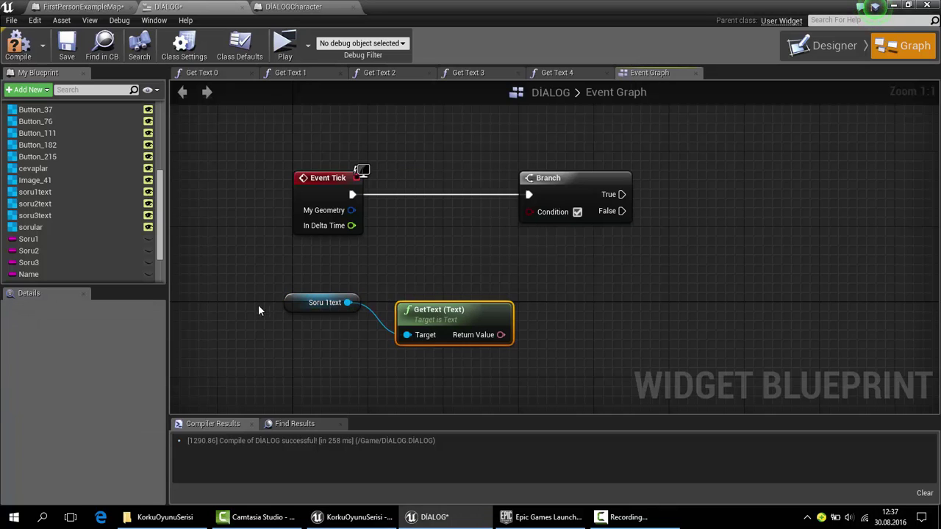
pyautogui.moveTo(314, 279)
pyautogui.mouseDown()
pyautogui.moveTo(489, 333)
pyautogui.moveTo(365, 294)
pyautogui.moveTo(368, 275)
pyautogui.moveTo(471, 304)
pyautogui.moveTo(500, 296)
pyautogui.mouseUp()
# Step: Replace Equal (Text) with Equal (String), feeding soru1text's text into the Branch Condition
pyautogui.write('==')
pyautogui.click(587, 114)
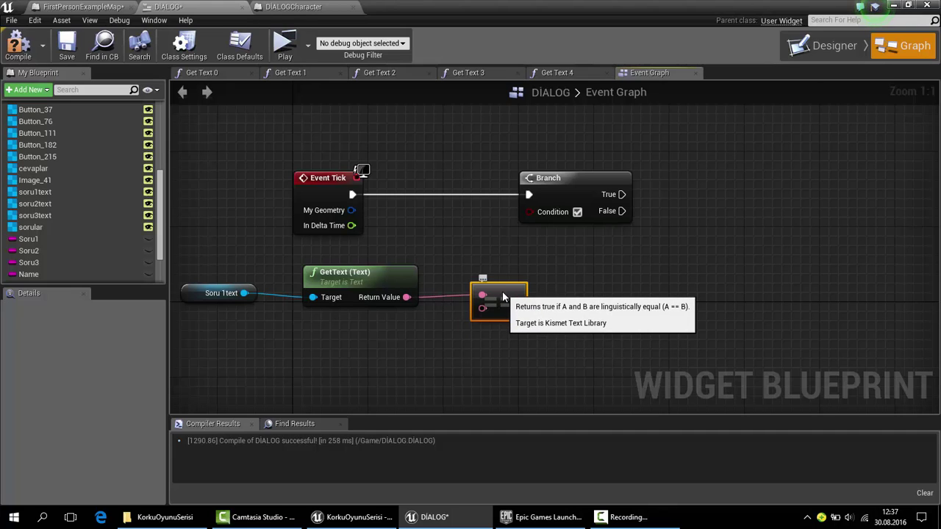
pyautogui.press('Delete')
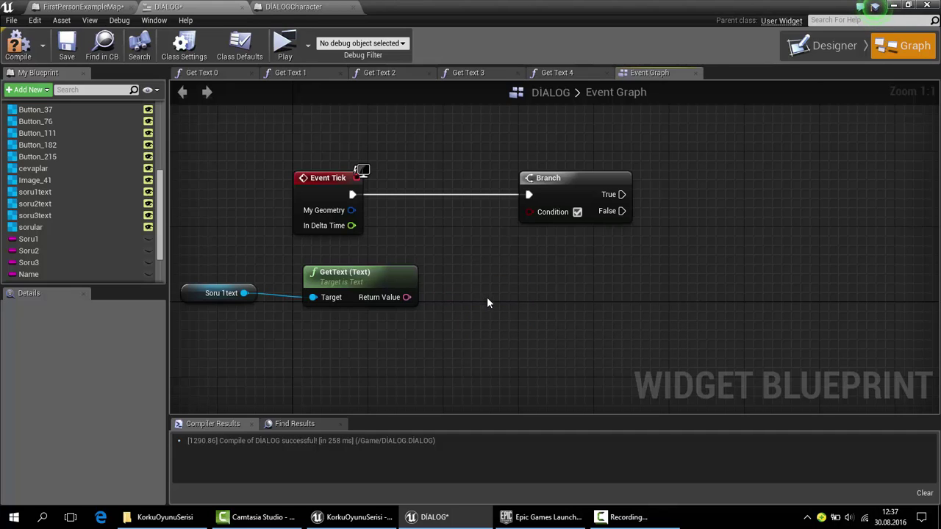
pyautogui.rightClick(483, 306)
pyautogui.write('==')
pyautogui.scroll(-5, 542, 218)
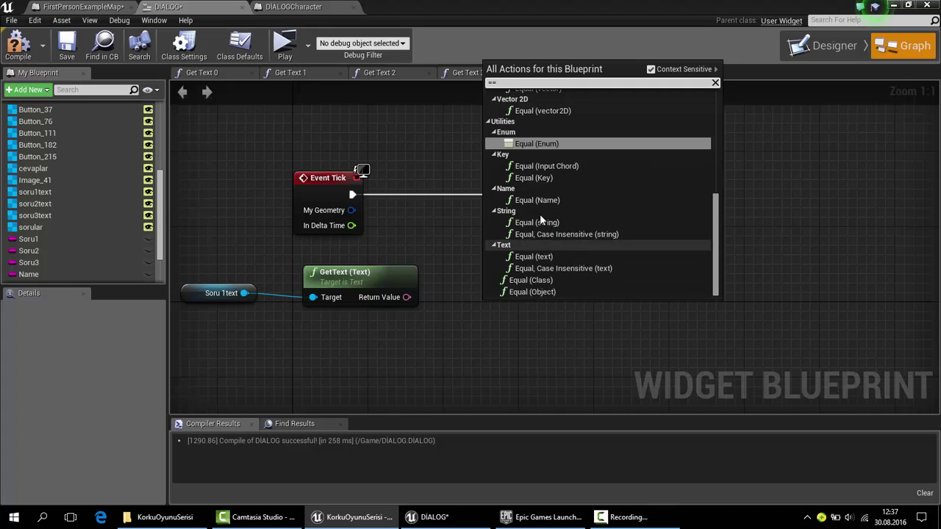
pyautogui.click(560, 222)
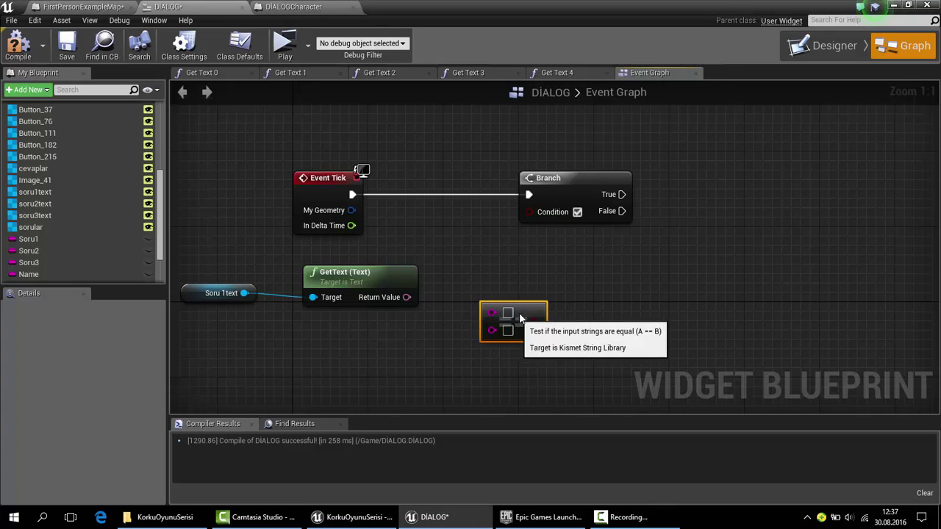
pyautogui.moveTo(501, 293)
pyautogui.mouseDown()
pyautogui.moveTo(406, 297)
pyautogui.moveTo(459, 275)
pyautogui.mouseUp()
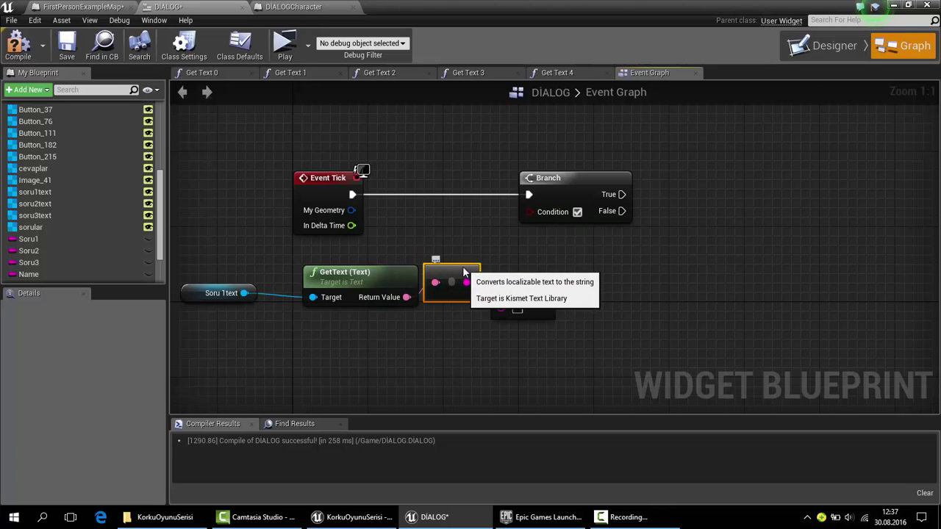
pyautogui.moveTo(547, 303); pyautogui.dragTo(543, 212)
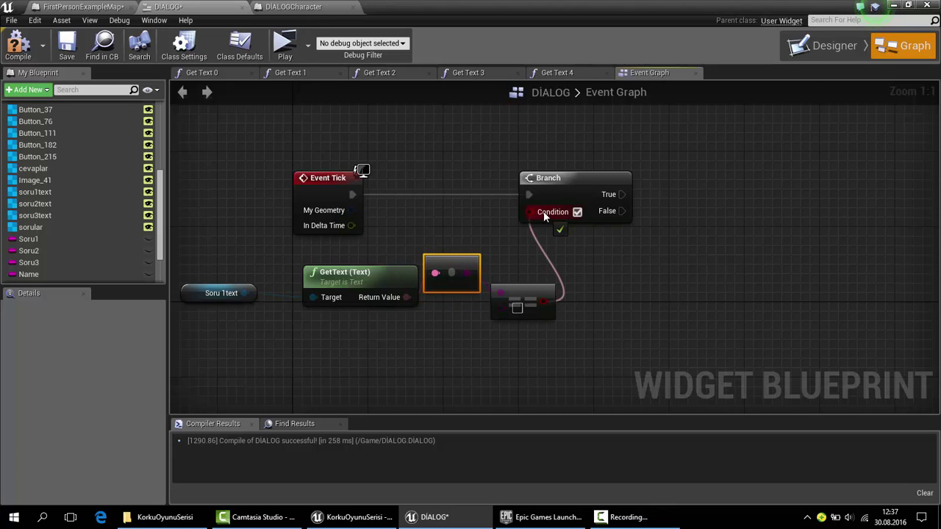
pyautogui.moveTo(599, 200)
pyautogui.mouseDown(button='right')
pyautogui.moveTo(458, 270)
pyautogui.moveTo(382, 287)
pyautogui.mouseUp(button='right')
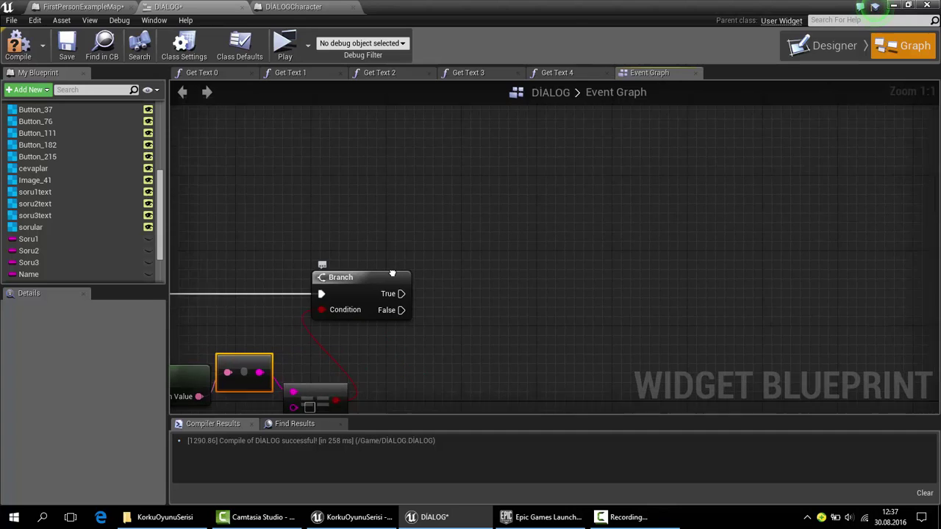
# Step: Identify the first answer button as Button_37 and bring it into the graph
pyautogui.scroll(2, 41, 180)
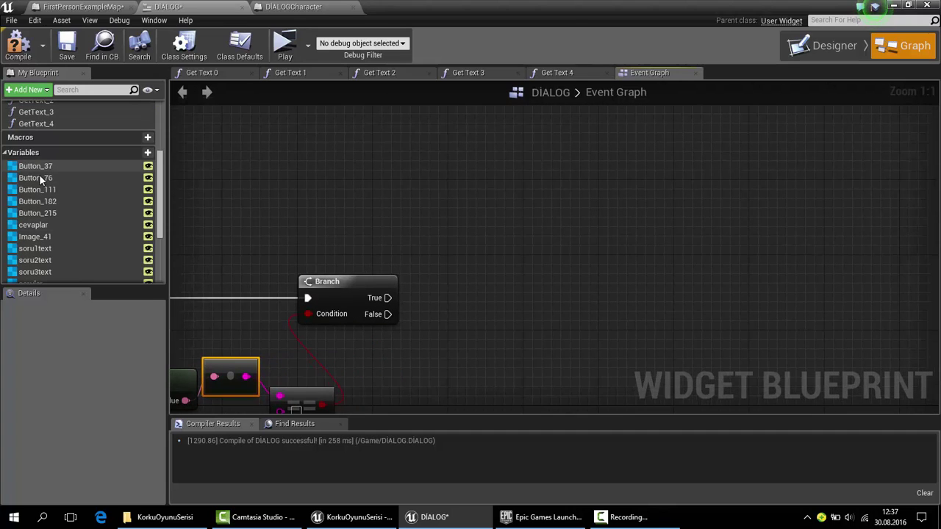
pyautogui.click(828, 50)
pyautogui.click(489, 272)
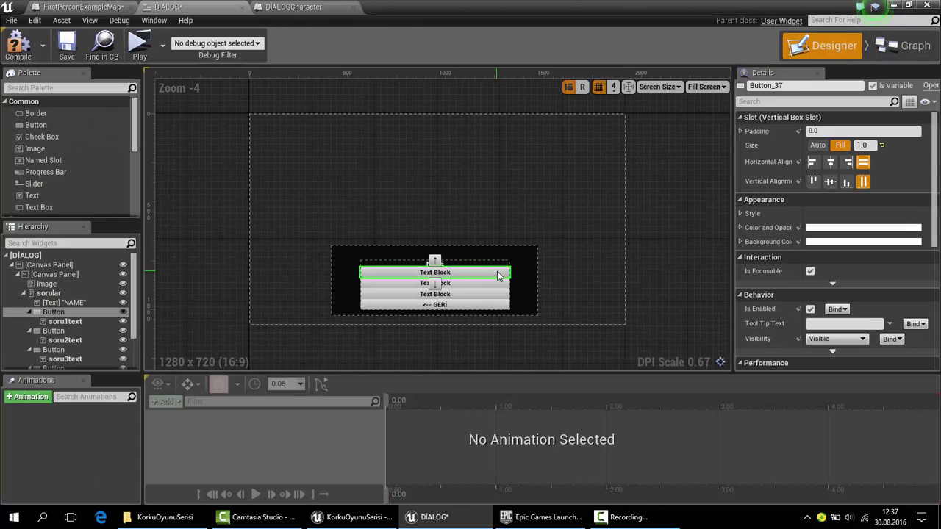
pyautogui.click(906, 45)
pyautogui.moveTo(36, 167); pyautogui.dragTo(317, 194)
# Step: Place a Button_37 getter feeding a Set Is Enabled node driven by Branch True
pyautogui.click(313, 198)
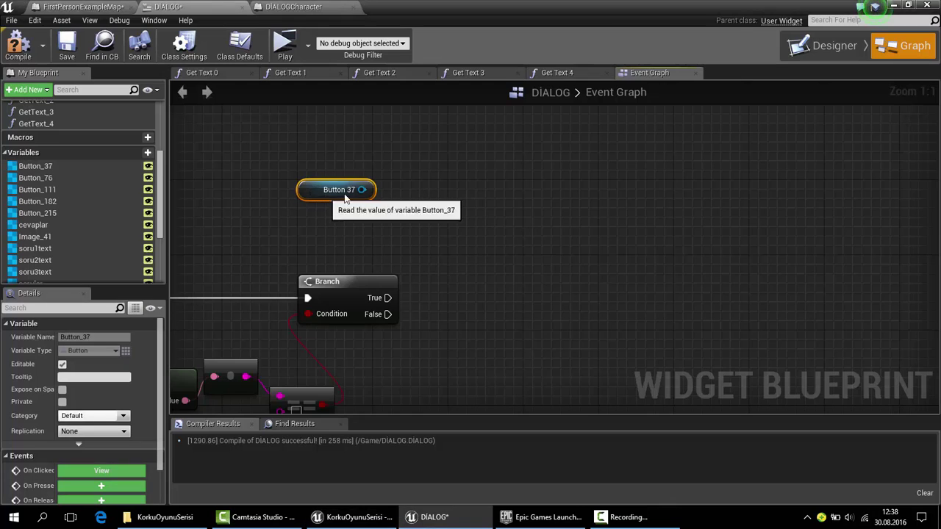
pyautogui.moveTo(477, 217); pyautogui.dragTo(479, 217)
pyautogui.write('set e')
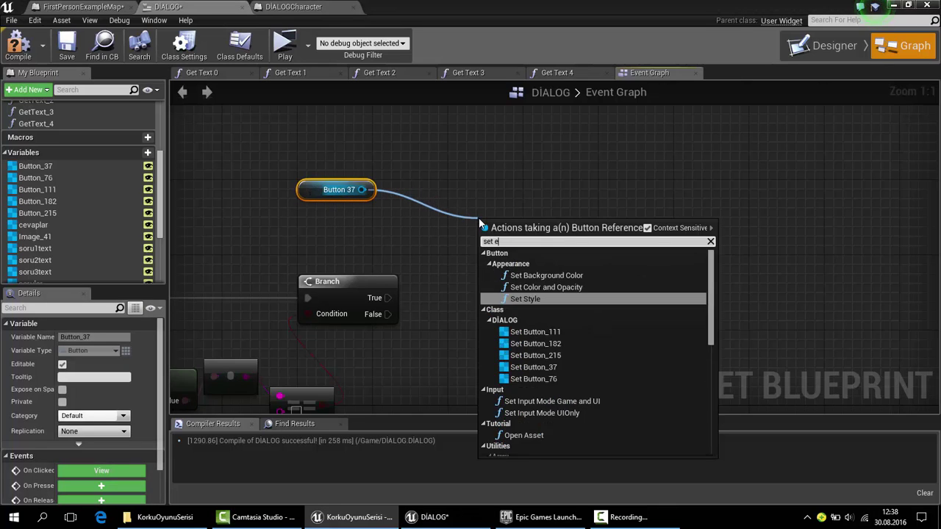
pyautogui.write('isen')
pyautogui.press('Escape')
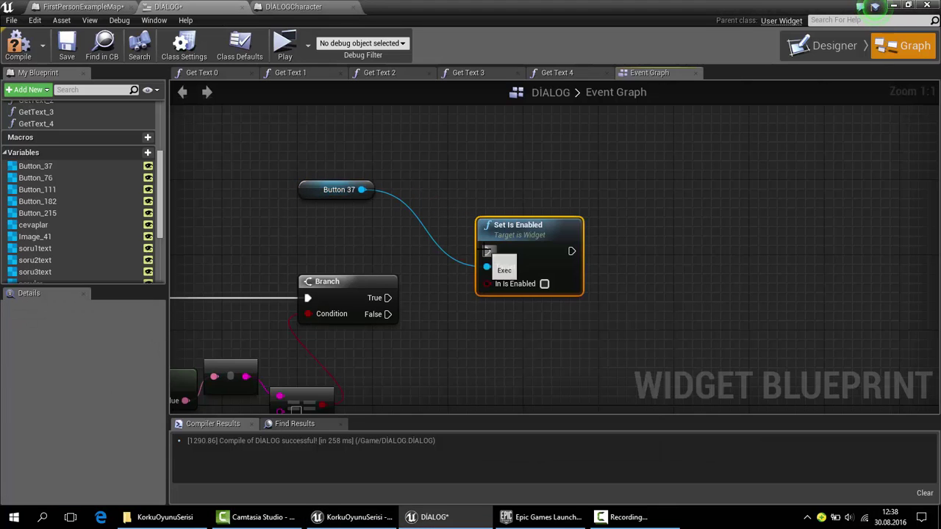
pyautogui.moveTo(485, 251); pyautogui.dragTo(382, 299)
pyautogui.moveTo(518, 226); pyautogui.dragTo(546, 197)
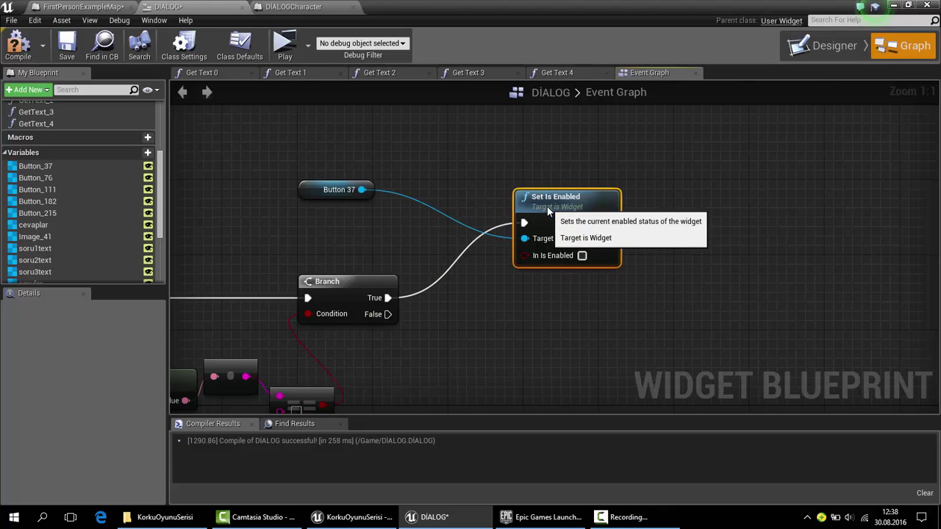
# Step: Duplicate Set Is Enabled for Branch False on Button 37 with In Is Enabled ticked
pyautogui.hotkey('ctrl', 'c')
pyautogui.click(505, 321)
pyautogui.hotkey('ctrl', 'v')
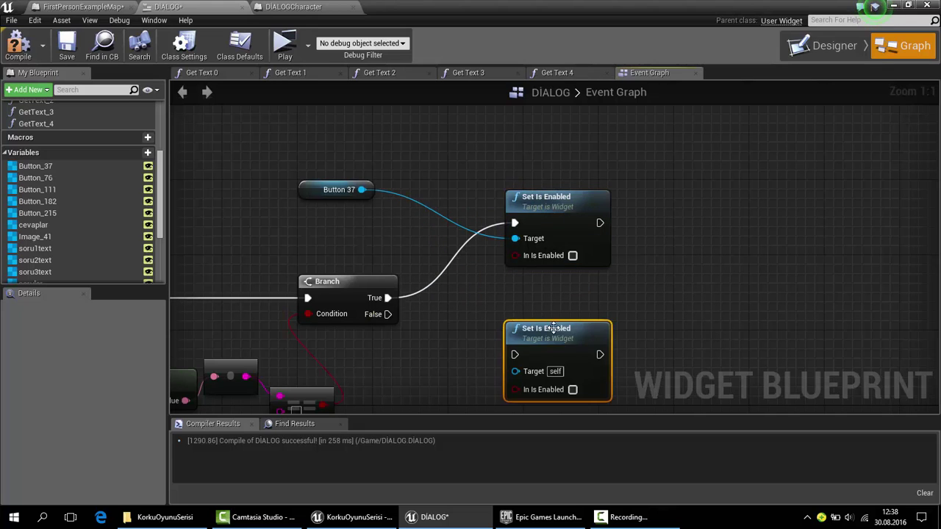
pyautogui.moveTo(514, 360)
pyautogui.mouseDown()
pyautogui.moveTo(515, 338)
pyautogui.moveTo(387, 314)
pyautogui.mouseUp()
pyautogui.moveTo(362, 189); pyautogui.dragTo(515, 351)
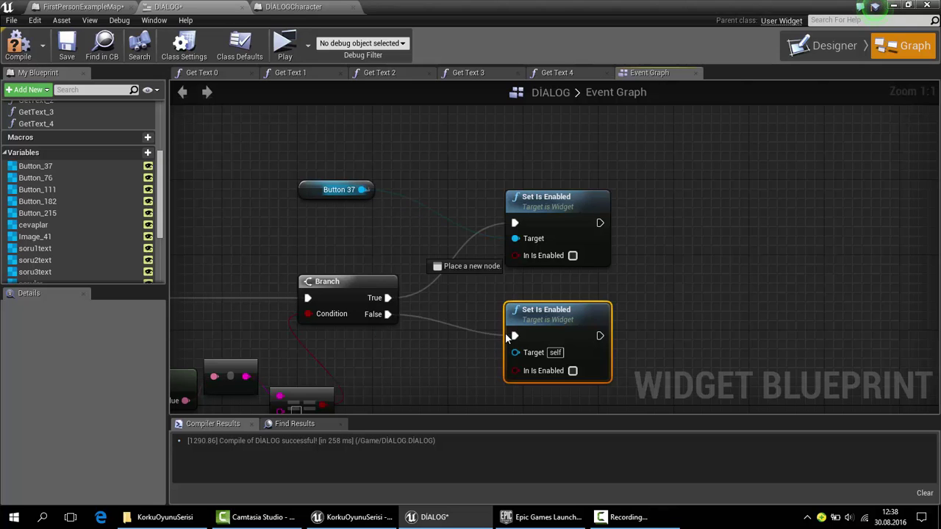
pyautogui.click(573, 368)
pyautogui.scroll(-2, 515, 257)
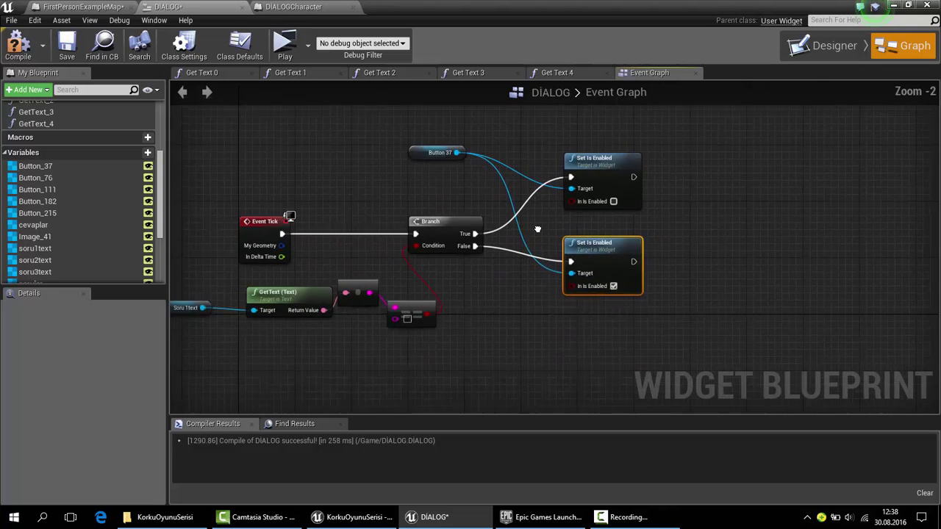
# Step: Insert a three-output Sequence after Event Tick, with Then 2 driving the Branch
pyautogui.moveTo(316, 206); pyautogui.dragTo(345, 203)
pyautogui.write('sequ')
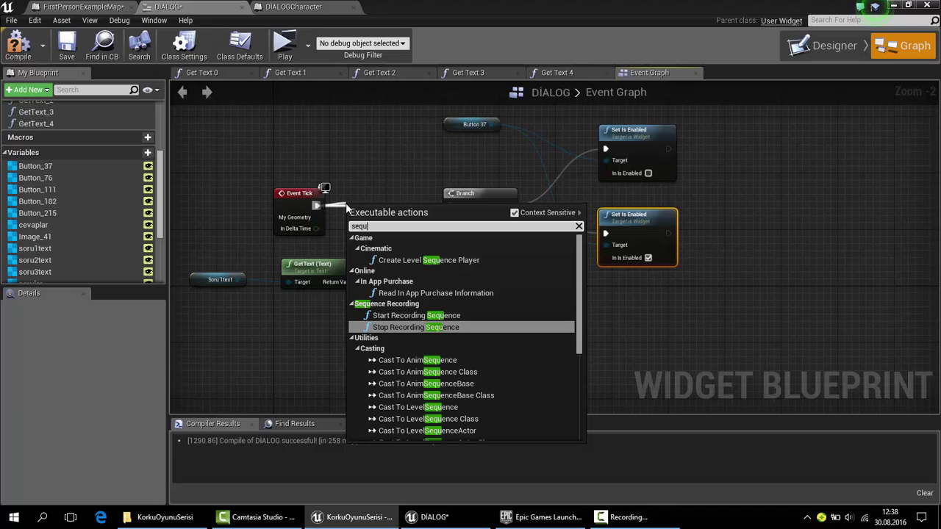
pyautogui.write('ence')
pyautogui.press('Return')
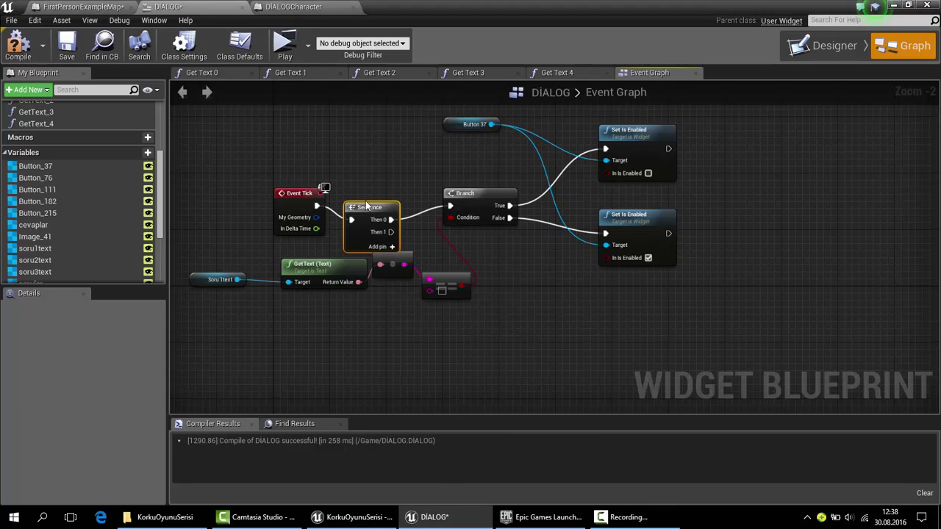
pyautogui.moveTo(368, 206); pyautogui.dragTo(371, 190)
pyautogui.click(390, 226)
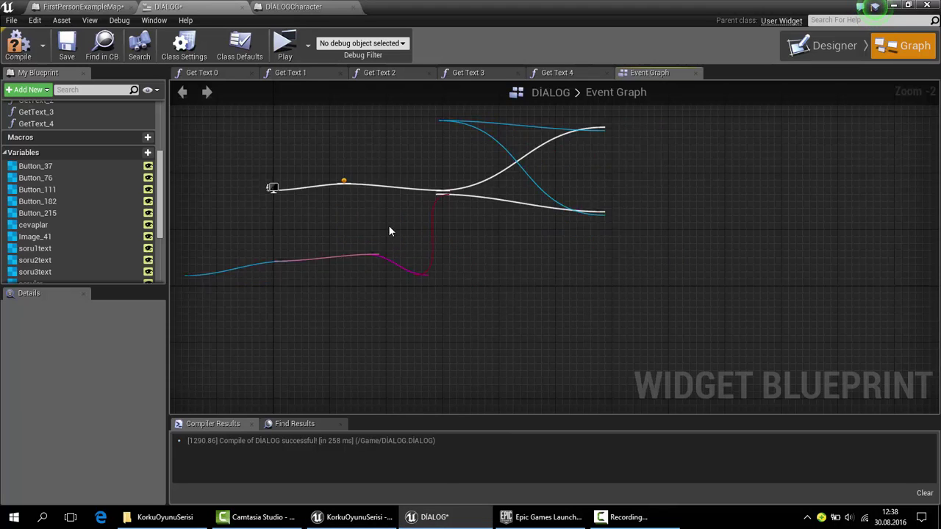
pyautogui.moveTo(391, 222)
pyautogui.mouseDown()
pyautogui.moveTo(464, 207)
pyautogui.moveTo(452, 206)
pyautogui.mouseUp()
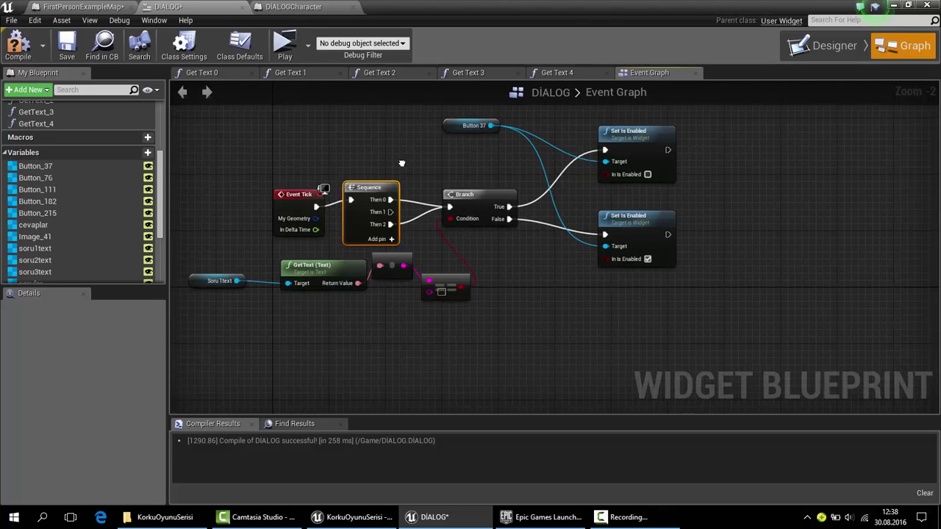
pyautogui.moveTo(392, 187); pyautogui.dragTo(325, 298, button='right')
pyautogui.scroll(-1, 386, 270)
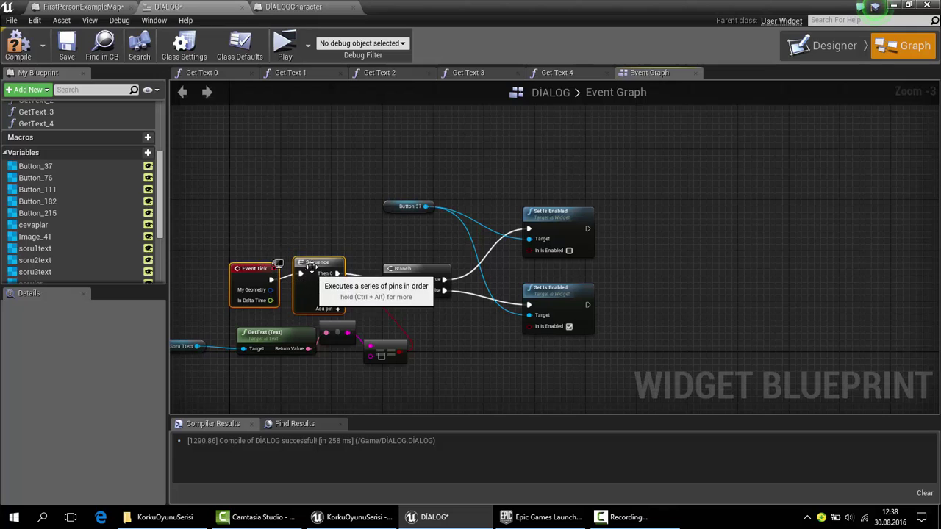
pyautogui.moveTo(304, 272); pyautogui.dragTo(204, 218)
# Step: Paste a copy of the check group and wire Sequence Then 1 into its Branch
pyautogui.moveTo(272, 182); pyautogui.dragTo(611, 394)
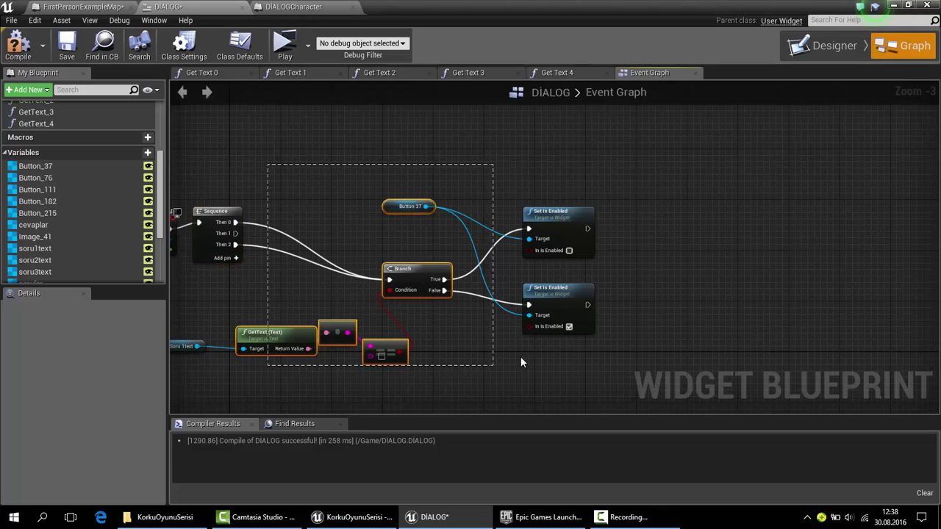
pyautogui.moveTo(393, 161); pyautogui.dragTo(472, 260, button='right')
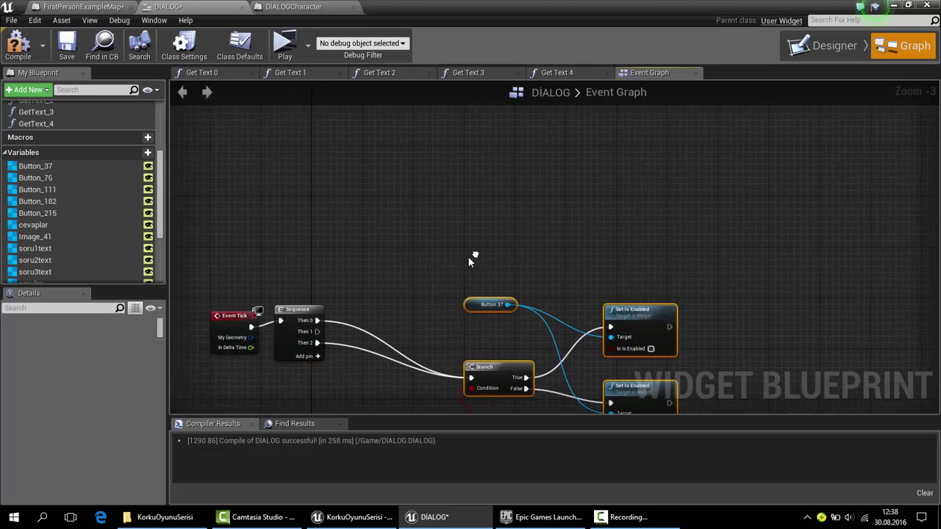
pyautogui.moveTo(316, 334); pyautogui.dragTo(331, 322)
pyautogui.click(389, 183)
pyautogui.hotkey('ctrl', 'v')
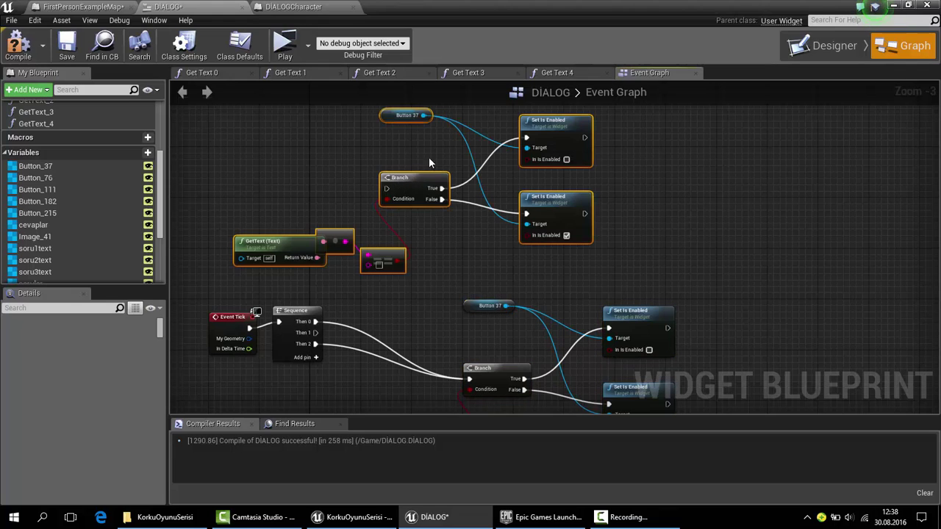
pyautogui.moveTo(416, 179); pyautogui.dragTo(505, 160)
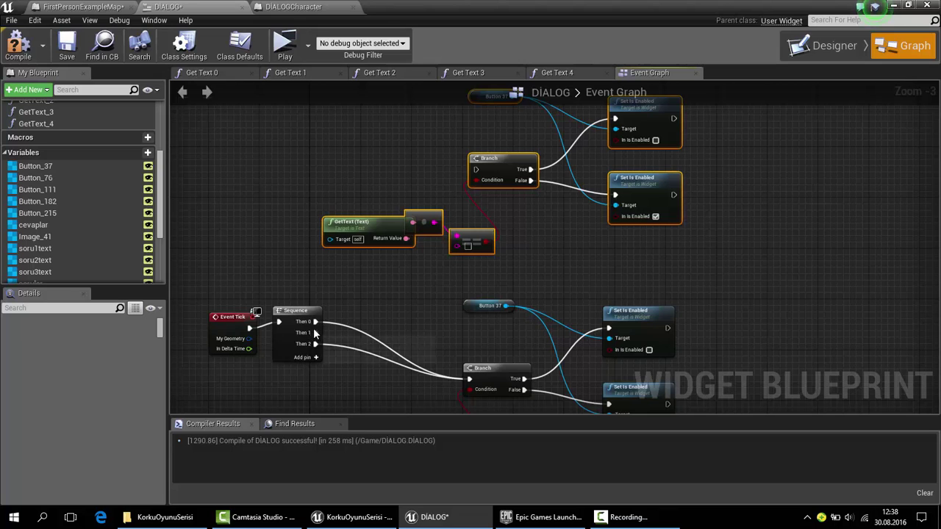
pyautogui.moveTo(315, 332); pyautogui.dragTo(475, 169)
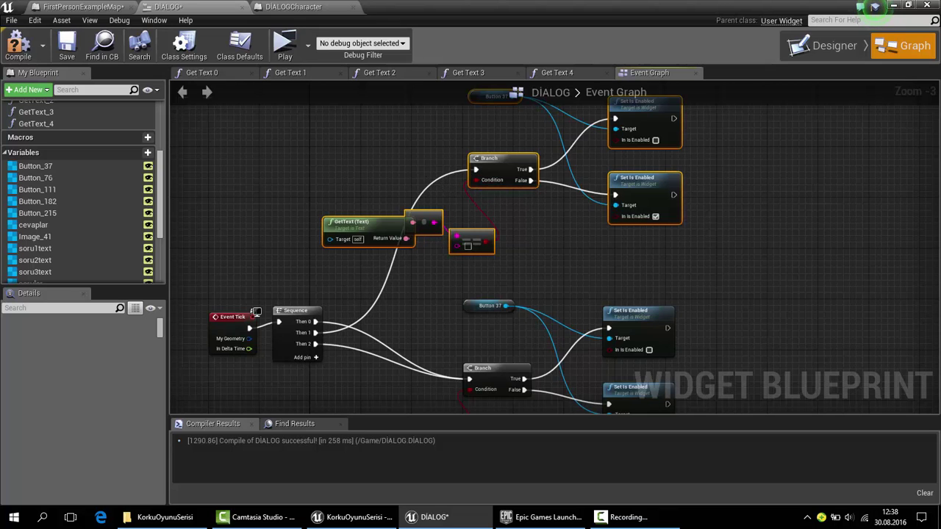
pyautogui.moveTo(475, 169); pyautogui.dragTo(438, 364, button='right')
# Step: Paste another copy of the check group and wire Sequence Then 0 into its Branch
pyautogui.hotkey('ctrl', 'v')
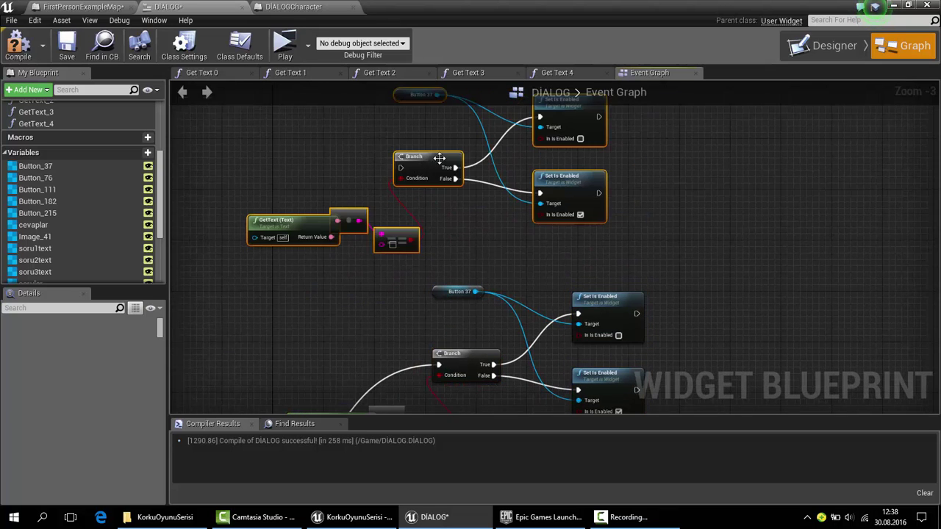
pyautogui.moveTo(390, 261); pyautogui.dragTo(458, 161, button='right')
pyautogui.moveTo(382, 338); pyautogui.dragTo(427, 257, button='right')
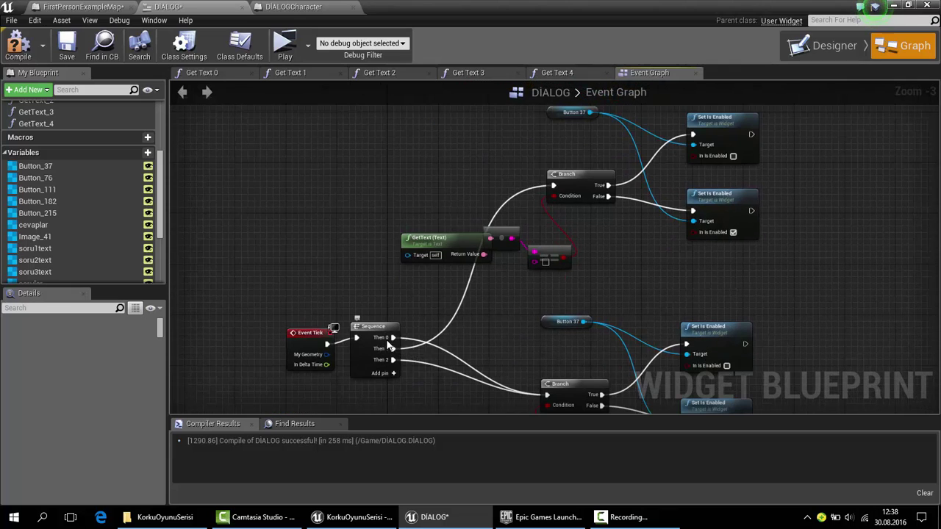
pyautogui.moveTo(394, 336); pyautogui.dragTo(516, 123)
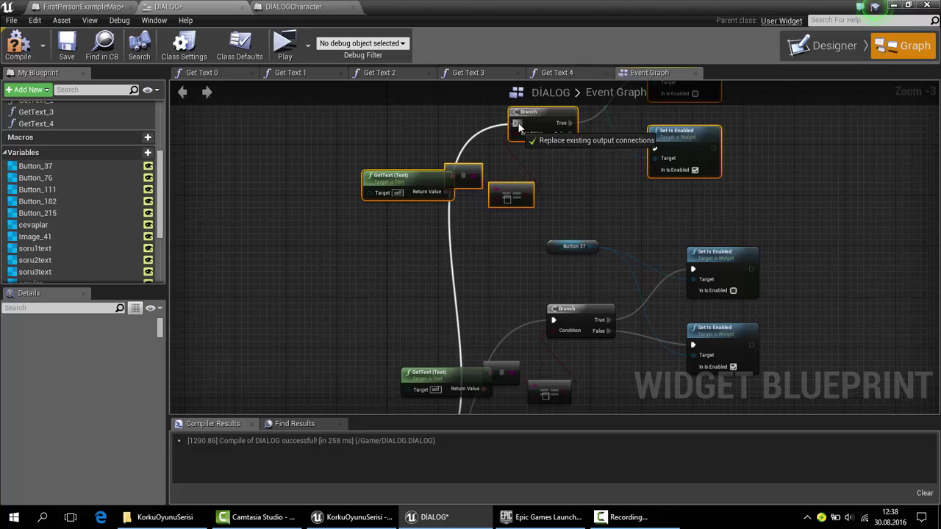
pyautogui.scroll(3, 501, 166)
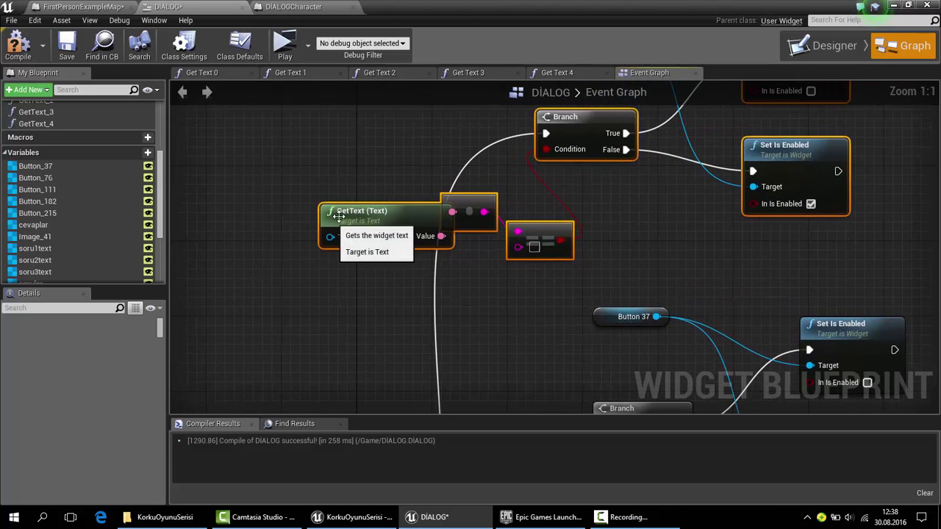
# Step: Make soru2text the target of the copied GetText node, undoing a mistaken soru3text drop
pyautogui.moveTo(338, 219)
pyautogui.mouseDown()
pyautogui.moveTo(330, 229)
pyautogui.moveTo(292, 228)
pyautogui.mouseUp()
pyautogui.click(330, 228)
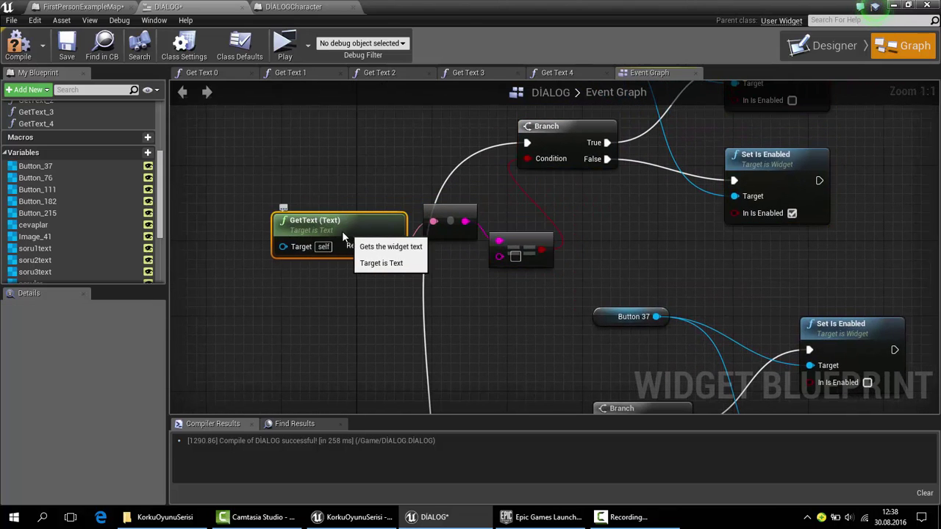
pyautogui.scroll(-1, 54, 241)
pyautogui.moveTo(44, 252)
pyautogui.mouseDown()
pyautogui.moveTo(236, 238)
pyautogui.moveTo(274, 246)
pyautogui.mouseUp()
pyautogui.hotkey('ctrl', 'z')
pyautogui.hotkey('ctrl', 'z')
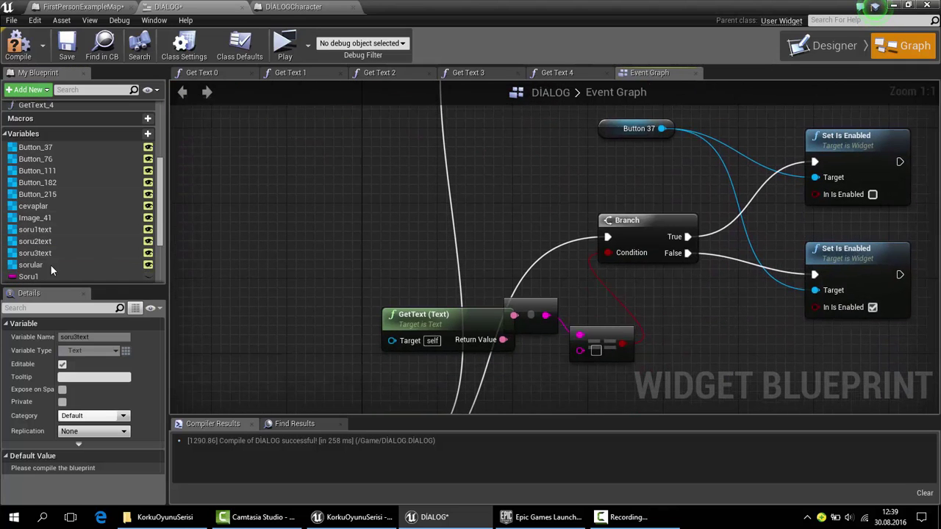
pyautogui.moveTo(35, 241); pyautogui.dragTo(402, 343)
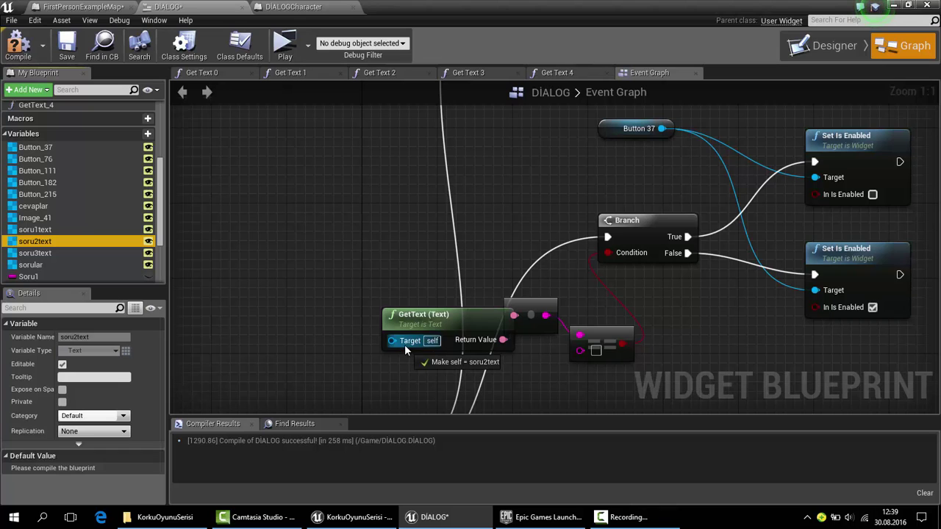
# Step: Select the second chain's text-check nodes and look up Button 37 in the layout
pyautogui.scroll(-1, 405, 344)
pyautogui.moveTo(271, 245); pyautogui.dragTo(440, 319)
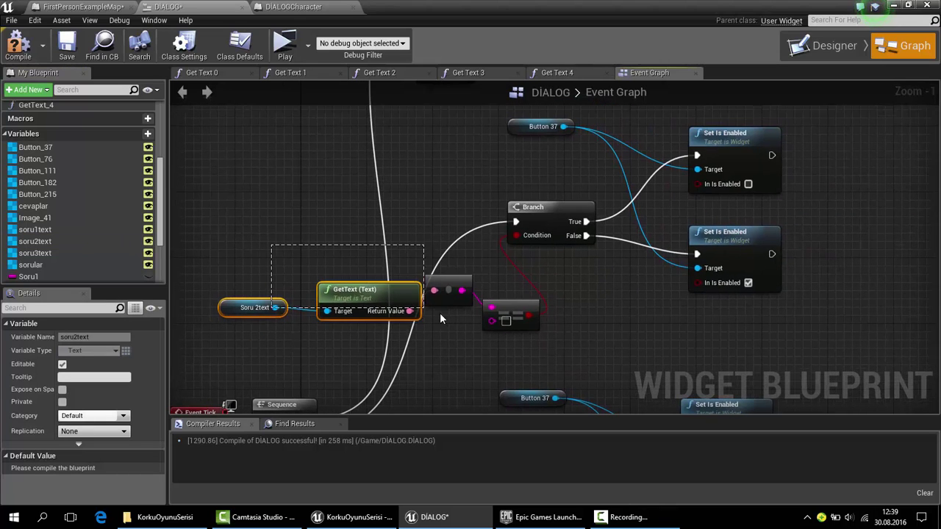
pyautogui.moveTo(491, 330); pyautogui.dragTo(427, 220, button='right')
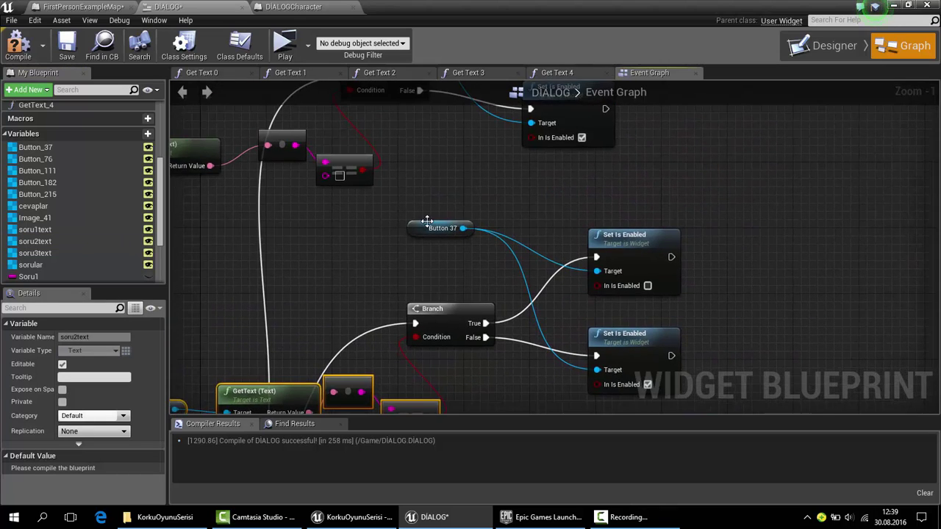
pyautogui.doubleClick(421, 227)
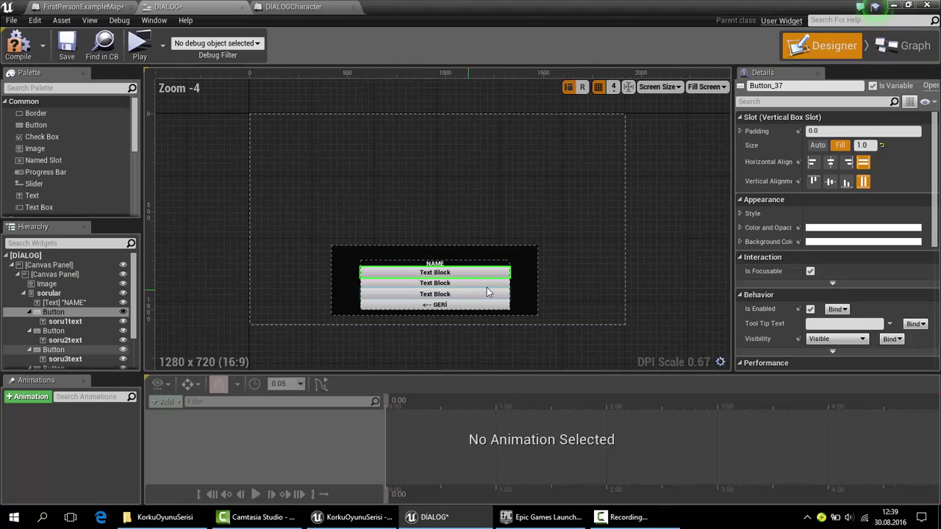
# Step: Wire Button_76 into both Set Is Enabled targets and delete the leftover Button 37 getter
pyautogui.click(489, 285)
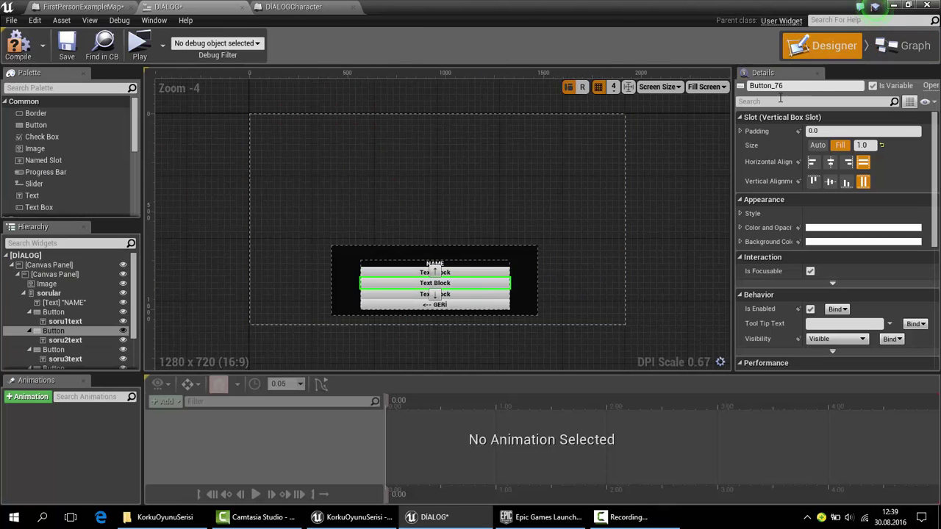
pyautogui.click(908, 46)
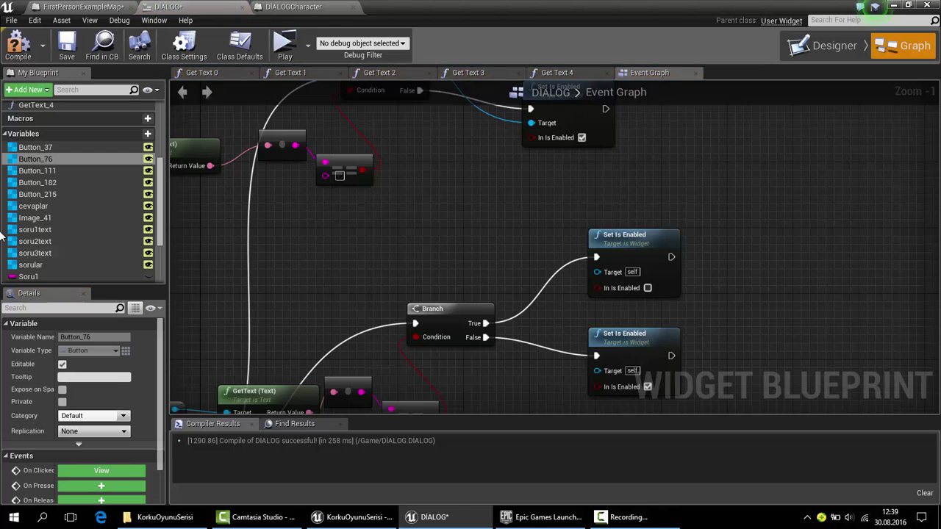
pyautogui.moveTo(58, 157); pyautogui.dragTo(618, 272)
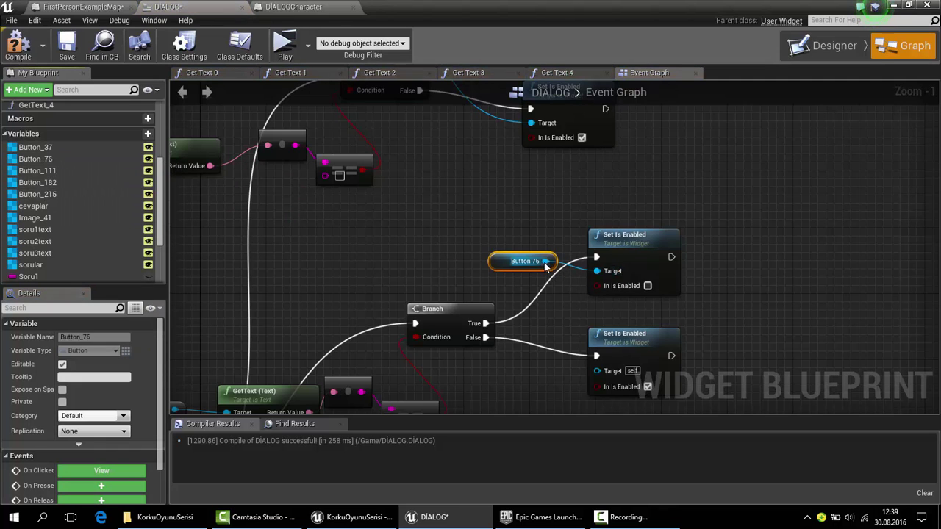
pyautogui.moveTo(545, 262); pyautogui.dragTo(596, 370)
pyautogui.moveTo(472, 204); pyautogui.dragTo(528, 426, button='right')
pyautogui.click(410, 200)
pyautogui.press('Delete')
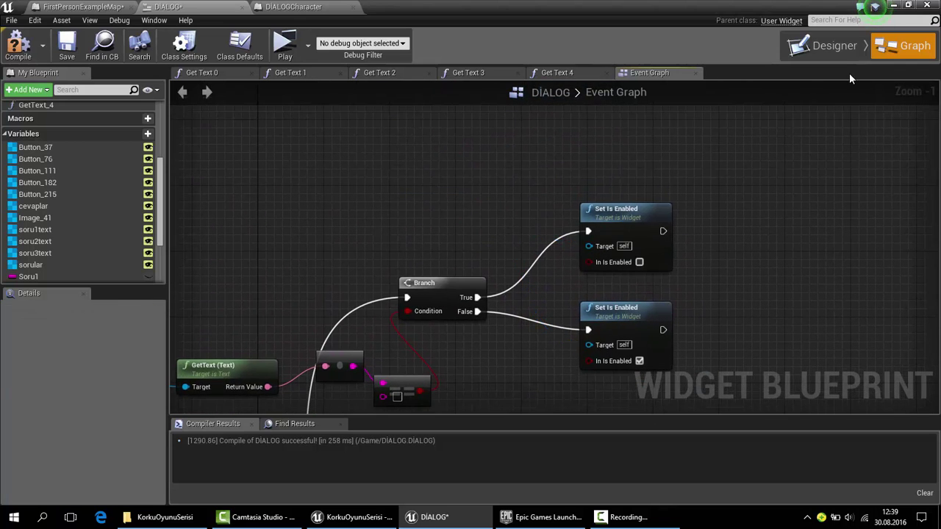
# Step: Set the <-- GERİ button (Button_182) vertical alignment to Bottom in Designer
pyautogui.click(843, 55)
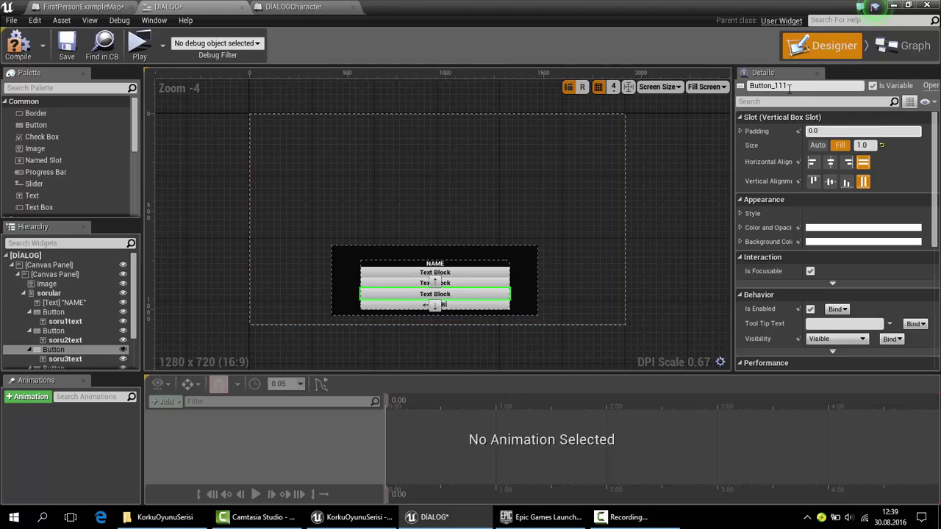
pyautogui.click(488, 307)
pyautogui.click(846, 183)
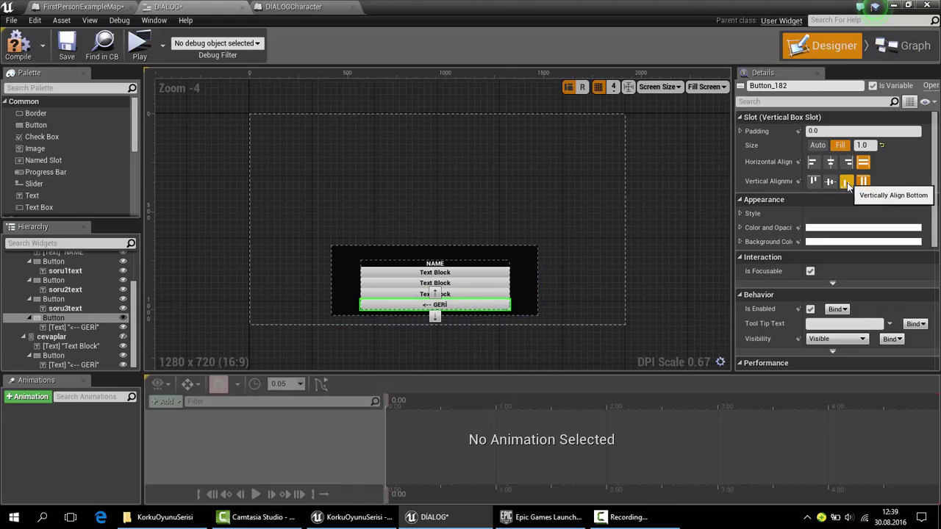
pyautogui.scroll(2, 463, 303)
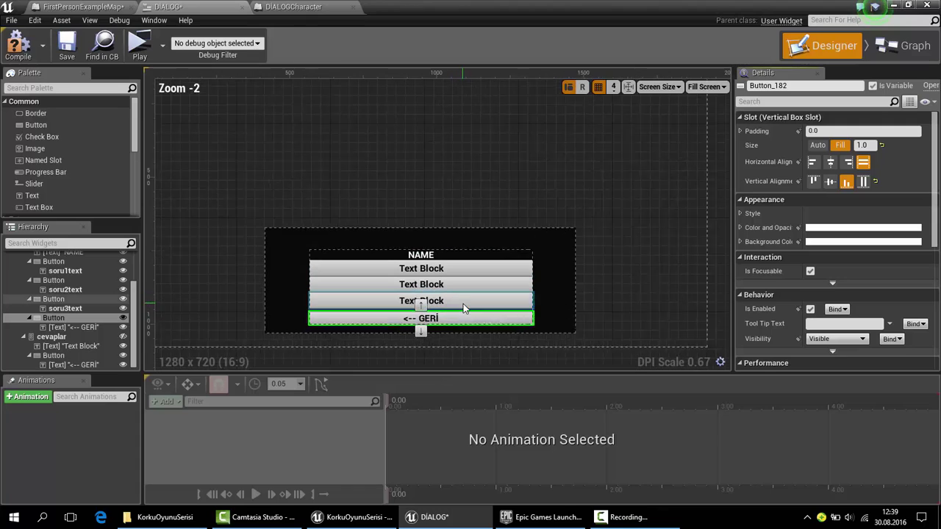
pyautogui.scroll(1, 472, 302)
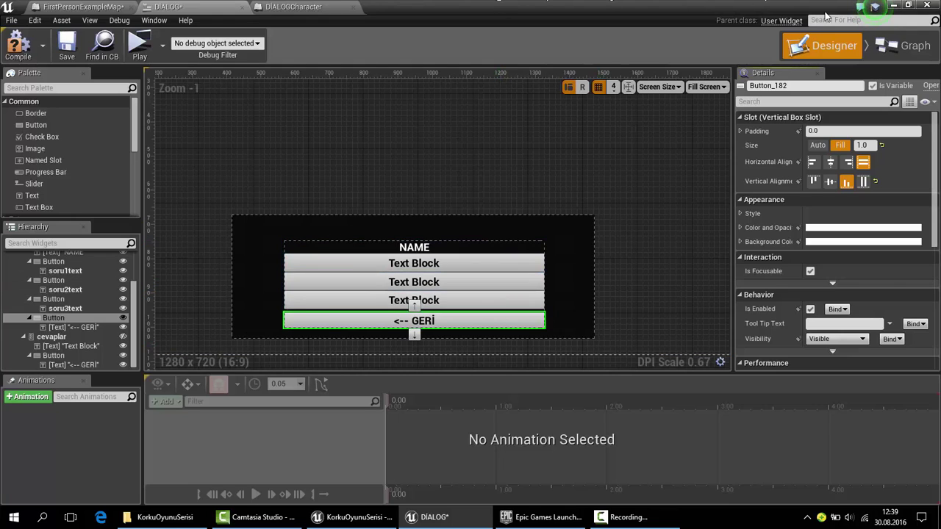
pyautogui.click(904, 47)
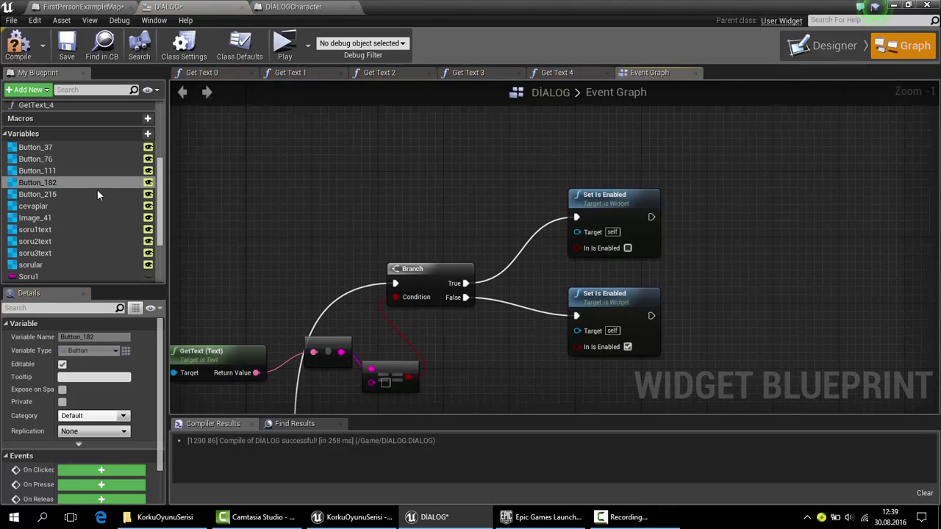
# Step: Add a Button_111 getter and wire it to both Set Is Enabled targets
pyautogui.moveTo(72, 171); pyautogui.dragTo(385, 178)
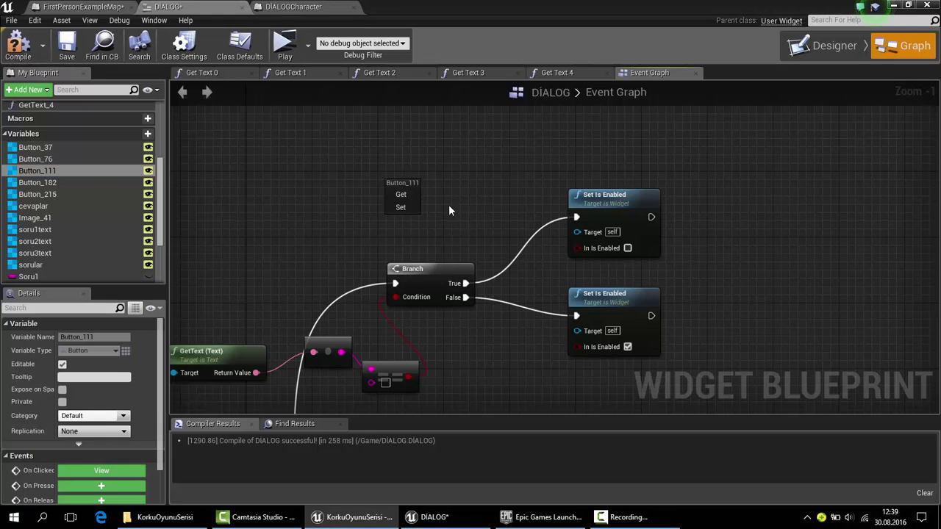
pyautogui.click(400, 193)
pyautogui.moveTo(443, 189); pyautogui.dragTo(577, 231)
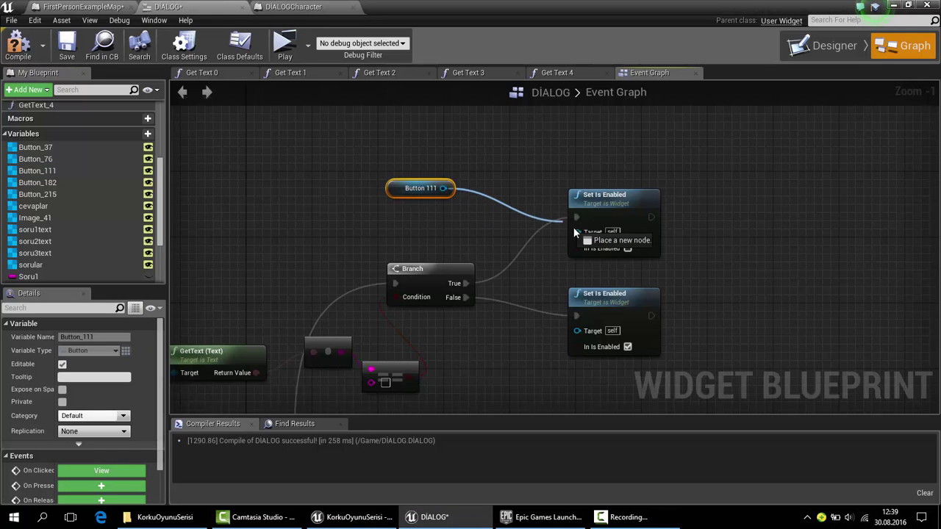
pyautogui.moveTo(442, 189); pyautogui.dragTo(586, 332)
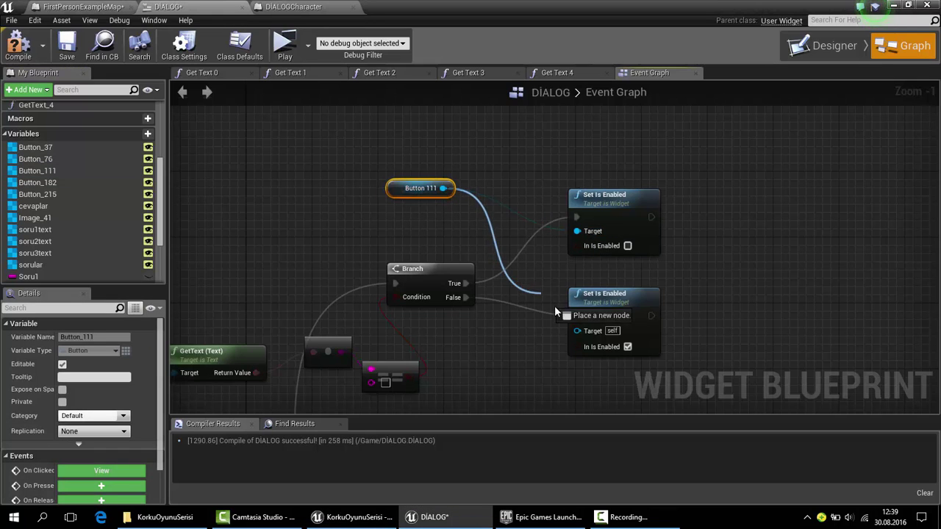
pyautogui.scroll(-2, 550, 321)
pyautogui.moveTo(548, 309); pyautogui.dragTo(532, 145, button='right')
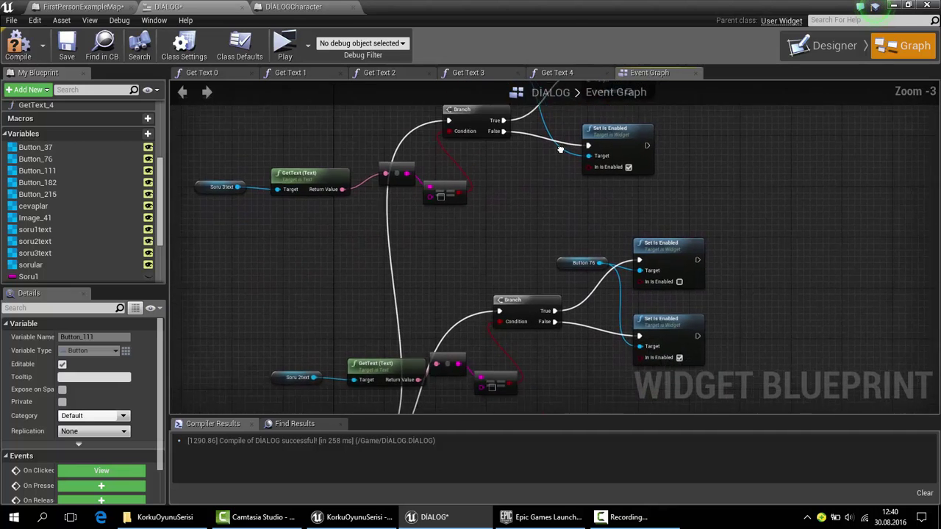
pyautogui.moveTo(562, 366)
pyautogui.mouseDown()
pyautogui.moveTo(629, 225)
pyautogui.moveTo(595, 228)
pyautogui.mouseUp()
pyautogui.moveTo(618, 206)
pyautogui.mouseDown(button='right')
pyautogui.moveTo(593, 214)
pyautogui.moveTo(610, 221)
pyautogui.mouseUp(button='right')
pyautogui.scroll(-1, 593, 214)
pyautogui.moveTo(687, 352)
pyautogui.mouseDown()
pyautogui.moveTo(632, 240)
pyautogui.moveTo(623, 249)
pyautogui.mouseUp()
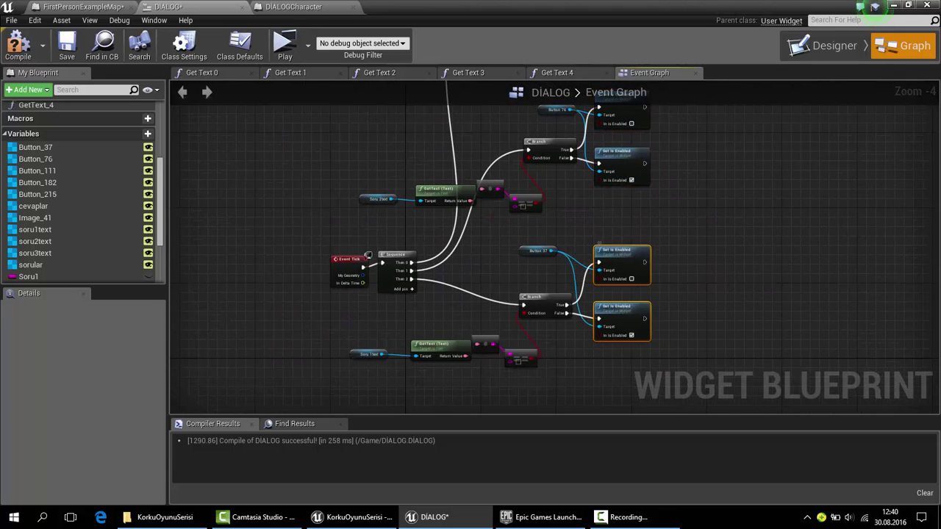
pyautogui.scroll(2, 623, 250)
pyautogui.moveTo(584, 178); pyautogui.dragTo(506, 239, button='right')
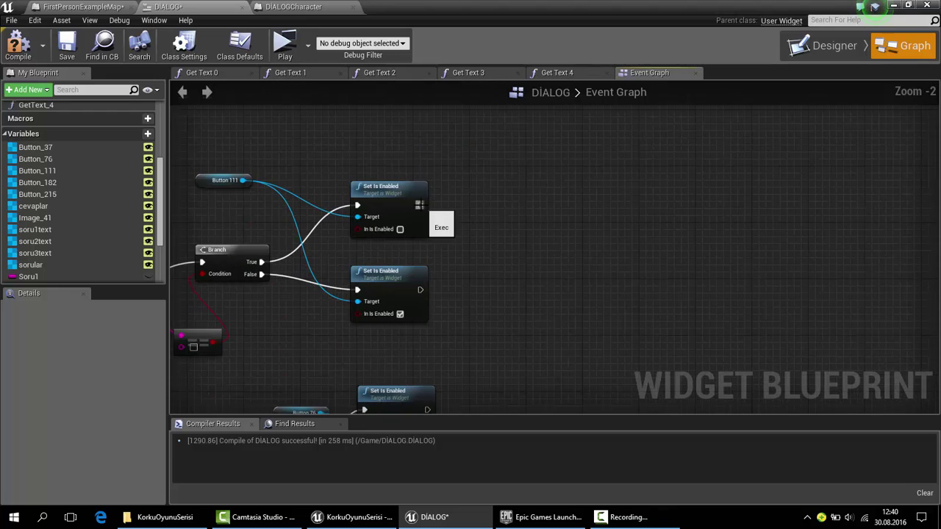
# Step: Add a Set Visibility node after the first Set Is Enabled, targeting Button 111, set to Hidden
pyautogui.moveTo(419, 205); pyautogui.dragTo(482, 195)
pyautogui.write('set visi')
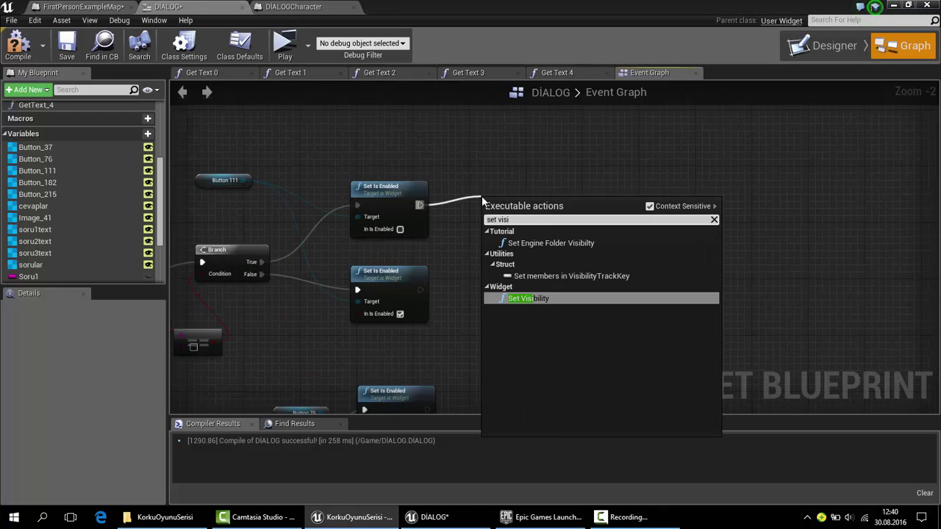
pyautogui.press('Return')
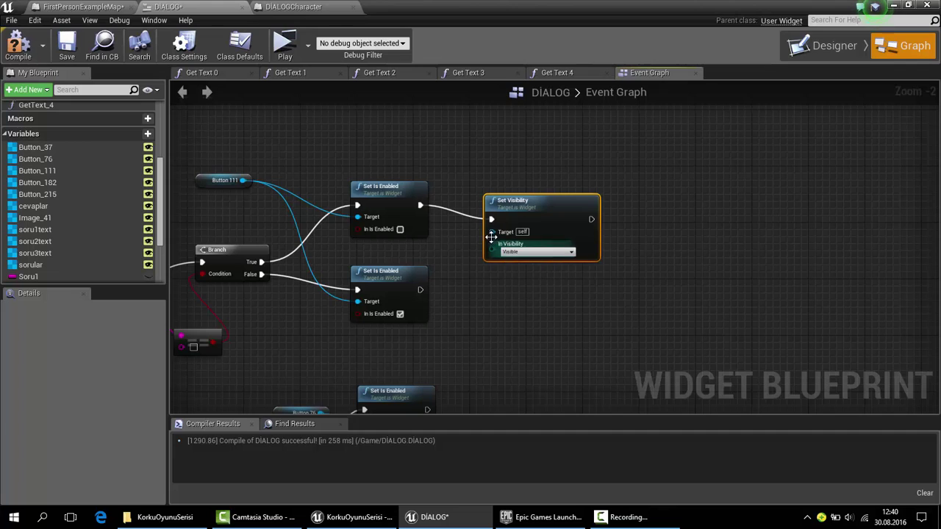
pyautogui.moveTo(492, 233); pyautogui.dragTo(242, 182)
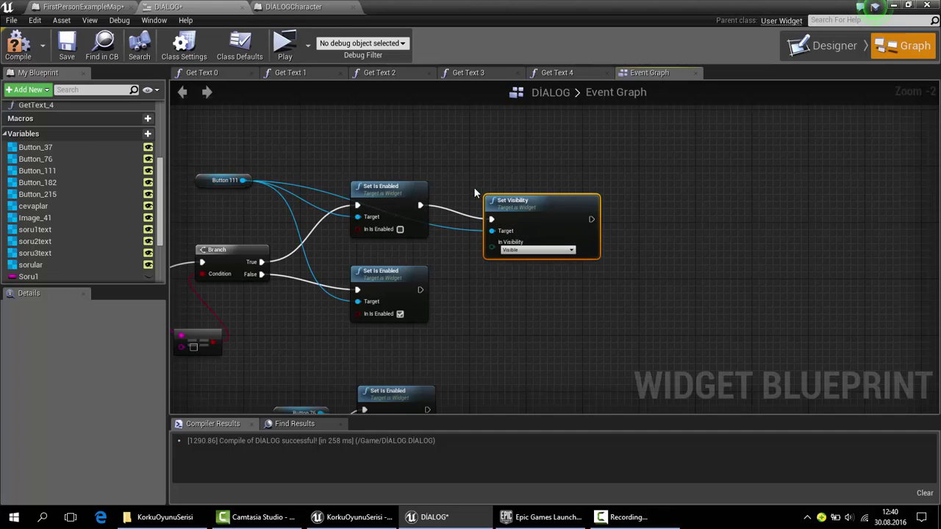
pyautogui.moveTo(519, 202); pyautogui.dragTo(520, 187)
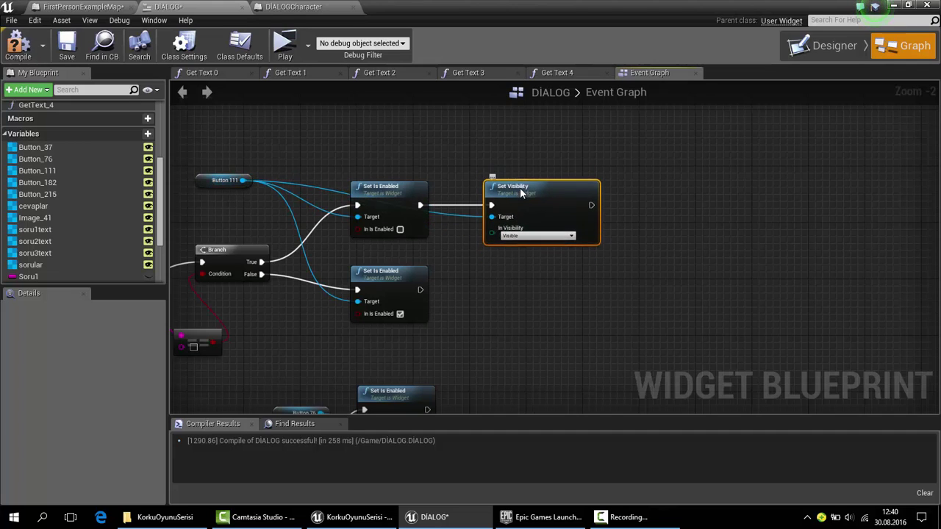
pyautogui.click(522, 236)
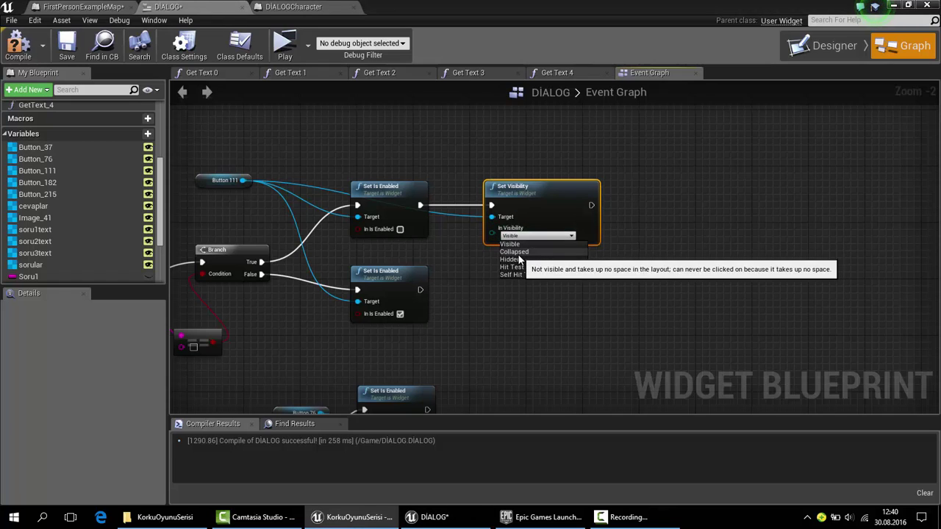
pyautogui.click(516, 260)
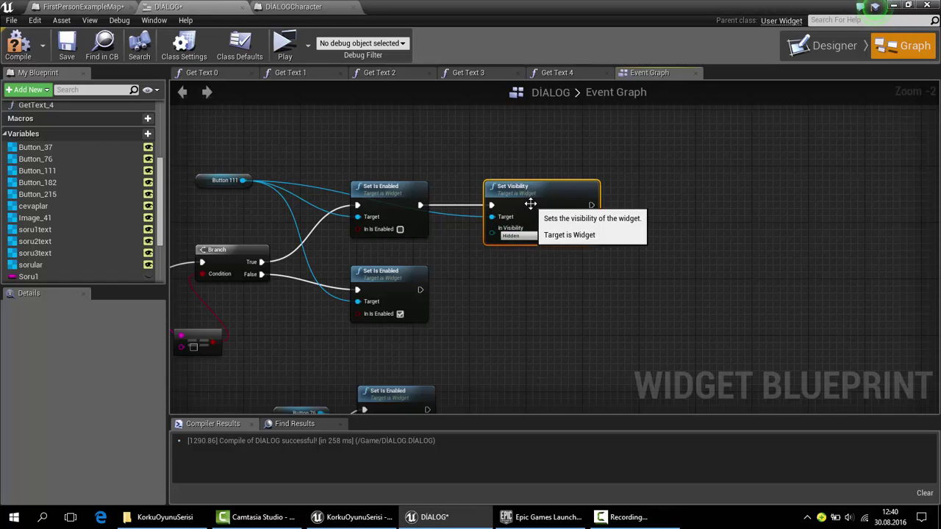
# Step: Chain a copy of Set Visibility after the second Set Is Enabled, set to Visible
pyautogui.hotkey('ctrl', 'c')
pyautogui.hotkey('ctrl', 'v')
pyautogui.moveTo(515, 287); pyautogui.dragTo(420, 291)
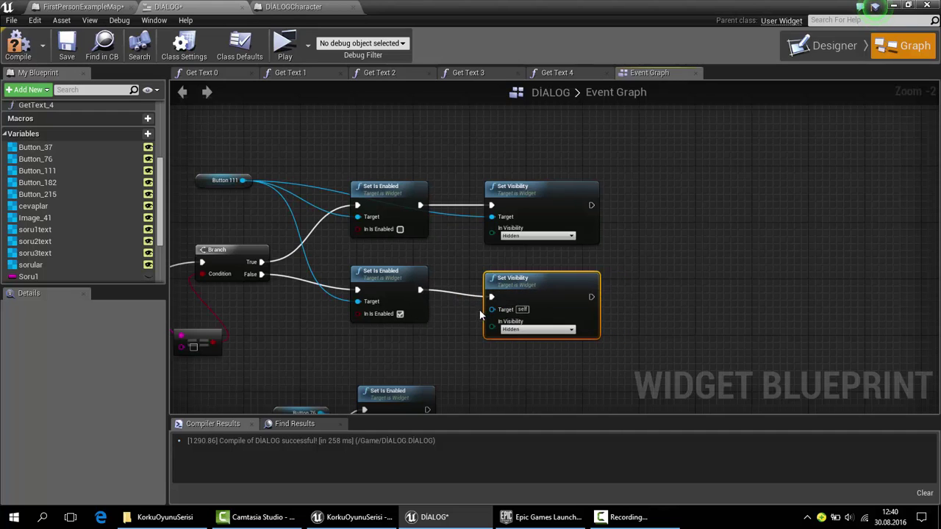
pyautogui.moveTo(492, 309); pyautogui.dragTo(245, 189)
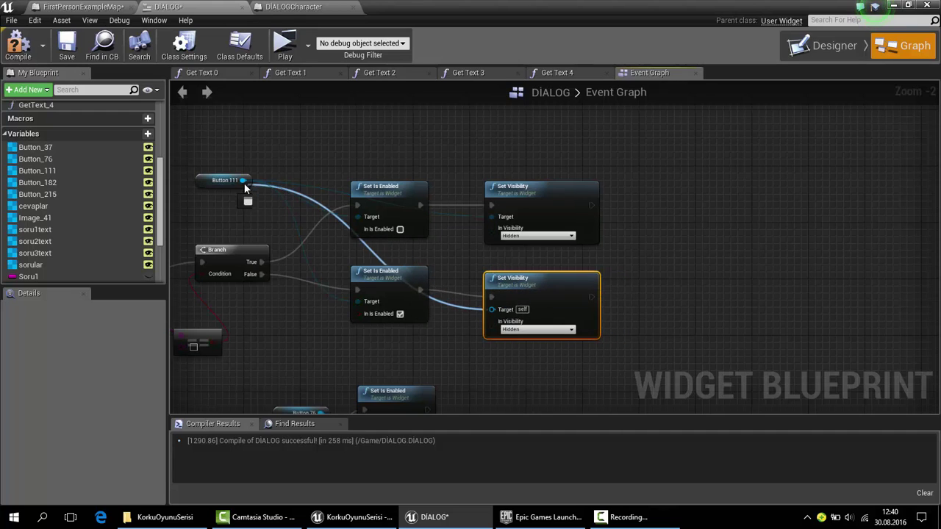
pyautogui.click(537, 328)
pyautogui.click(529, 344)
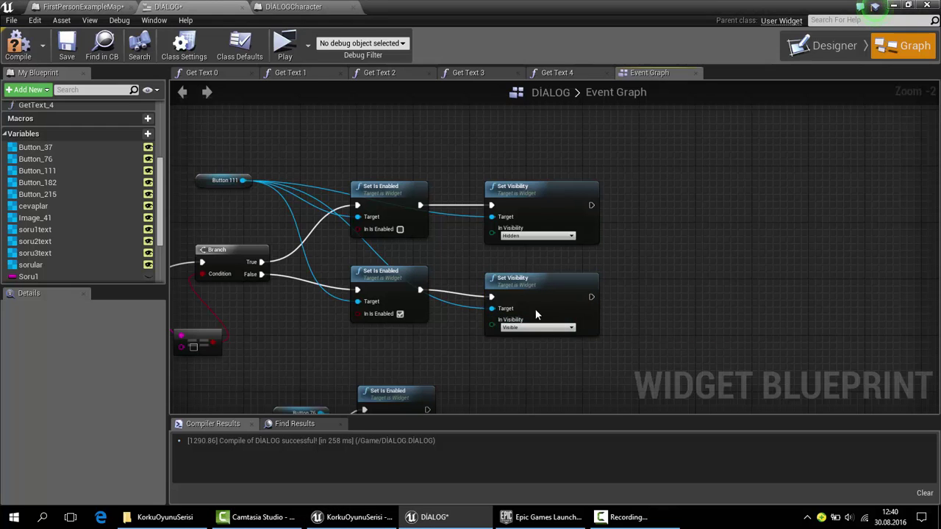
pyautogui.moveTo(617, 169); pyautogui.dragTo(544, 338)
pyautogui.moveTo(544, 338); pyautogui.dragTo(498, 195, button='right')
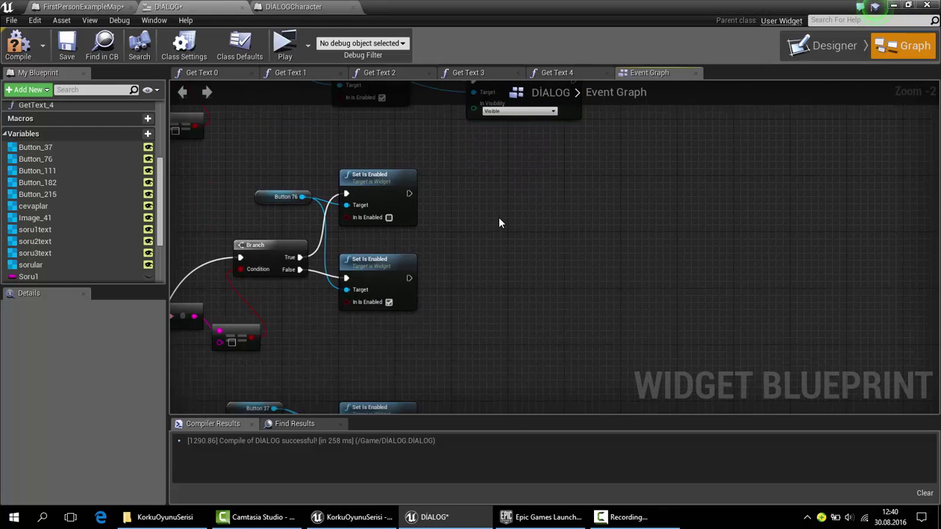
# Step: Paste the Hidden/Visible Set Visibility pair after Button 76's Set Is Enabled nodes
pyautogui.hotkey('ctrl', 'c')
pyautogui.hotkey('ctrl', 'v')
pyautogui.moveTo(555, 178)
pyautogui.mouseDown()
pyautogui.moveTo(506, 172)
pyautogui.moveTo(407, 206)
pyautogui.moveTo(409, 194)
pyautogui.mouseUp()
pyautogui.moveTo(409, 278); pyautogui.dragTo(460, 279)
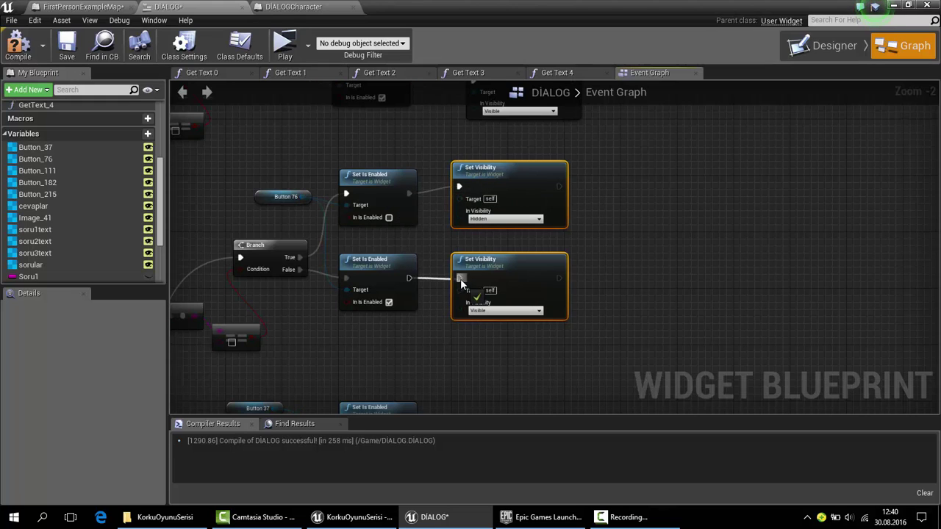
pyautogui.moveTo(460, 278); pyautogui.dragTo(463, 159, button='right')
# Step: Paste another Set Visibility pair for the Button 37 chain and wire Button 76 into the top target
pyautogui.click(481, 316)
pyautogui.hotkey('ctrl', 'v')
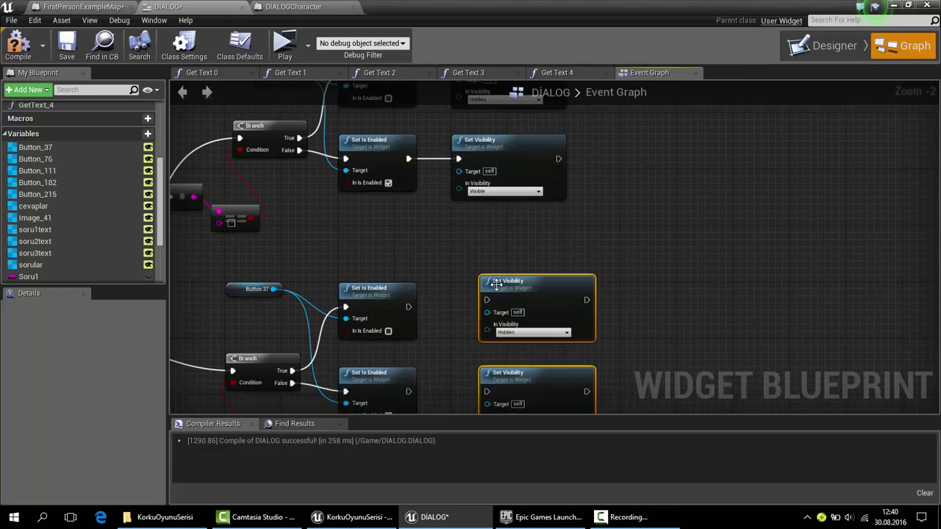
pyautogui.moveTo(496, 283)
pyautogui.mouseDown()
pyautogui.moveTo(468, 284)
pyautogui.moveTo(403, 316)
pyautogui.moveTo(408, 307)
pyautogui.mouseUp()
pyautogui.moveTo(426, 329); pyautogui.dragTo(432, 281, button='right')
pyautogui.moveTo(458, 336)
pyautogui.mouseDown()
pyautogui.moveTo(441, 342)
pyautogui.moveTo(458, 336)
pyautogui.moveTo(272, 232)
pyautogui.moveTo(466, 257)
pyautogui.mouseUp()
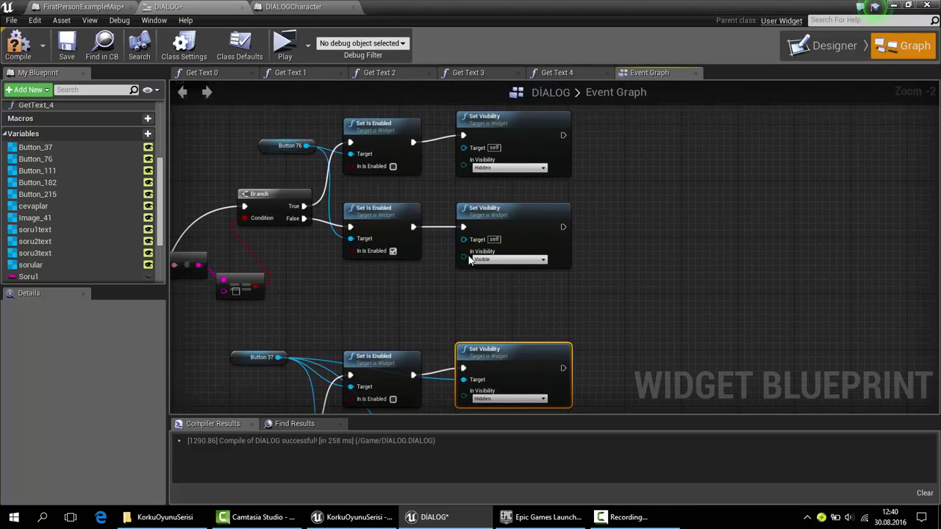
pyautogui.moveTo(306, 146)
pyautogui.mouseDown()
pyautogui.moveTo(434, 157)
pyautogui.moveTo(463, 147)
pyautogui.mouseUp()
# Step: Look over the DIALOG widget's event graph, from Event Tick to the OnClicked button handlers
pyautogui.scroll(-3, 578, 142)
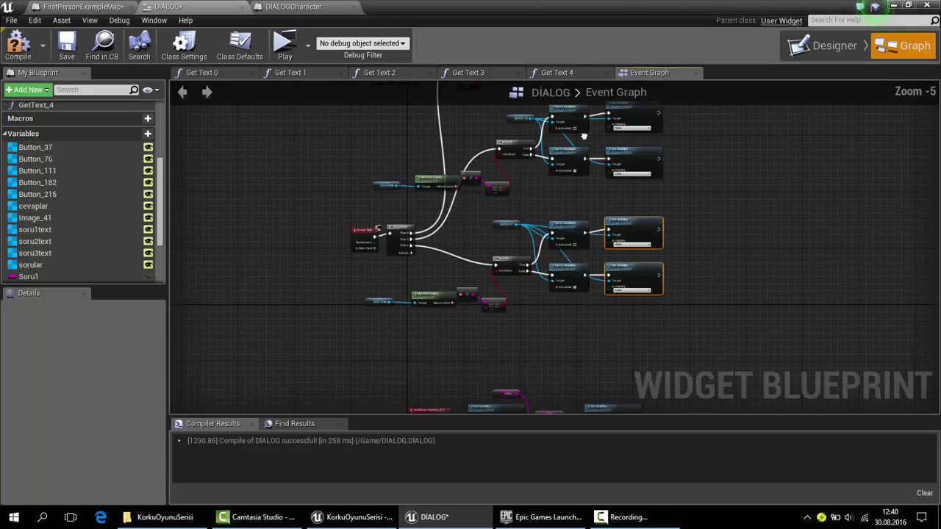
pyautogui.scroll(-3, 578, 142)
pyautogui.moveTo(577, 142); pyautogui.dragTo(525, 218, button='right')
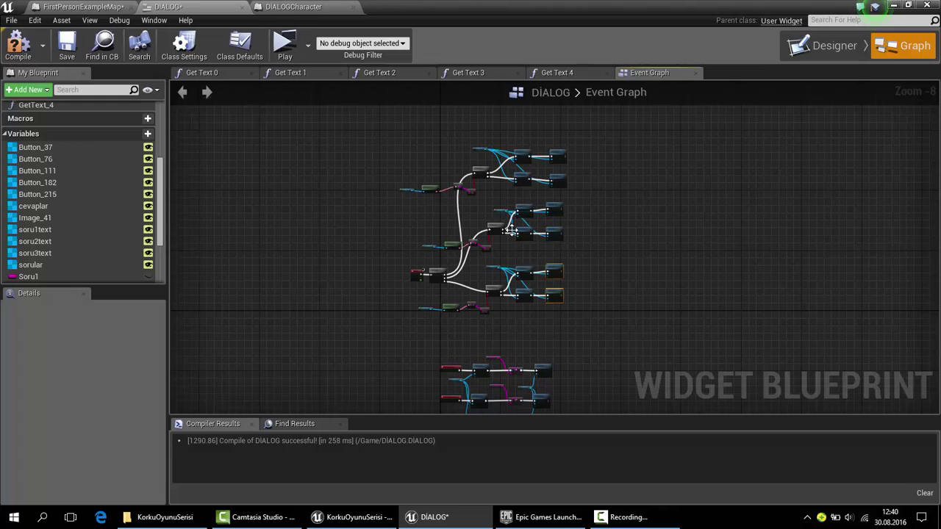
pyautogui.scroll(1, 444, 209)
pyautogui.scroll(3, 446, 204)
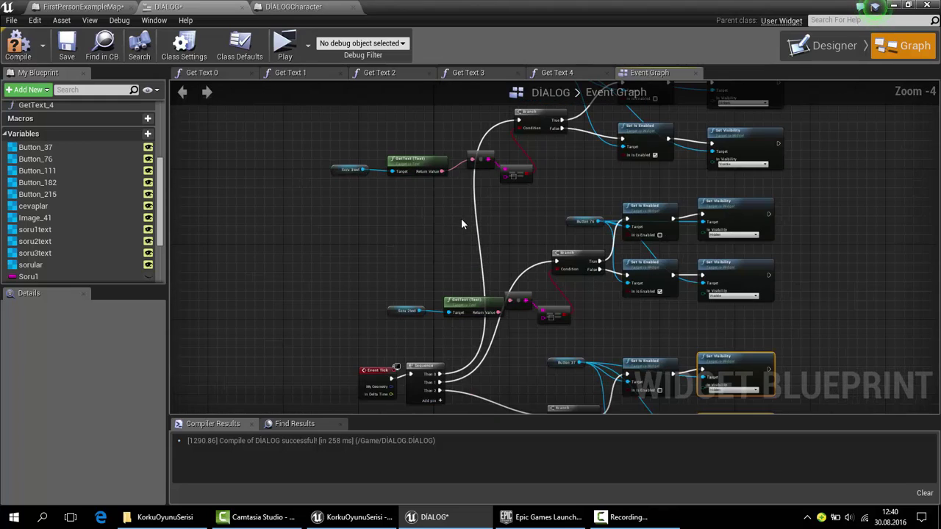
pyautogui.moveTo(461, 218)
pyautogui.mouseDown(button='right')
pyautogui.moveTo(448, 201)
pyautogui.moveTo(511, 288)
pyautogui.mouseUp(button='right')
pyautogui.scroll(-2, 449, 200)
pyautogui.scroll(2, 450, 228)
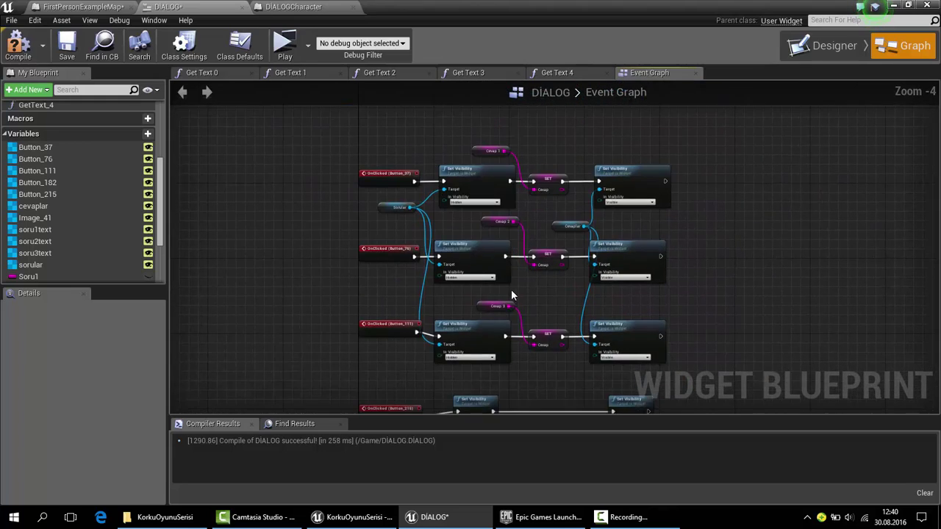
pyautogui.scroll(2, 513, 290)
pyautogui.scroll(1, 523, 283)
pyautogui.scroll(-2, 514, 250)
pyautogui.moveTo(512, 243); pyautogui.dragTo(525, 269, button='right')
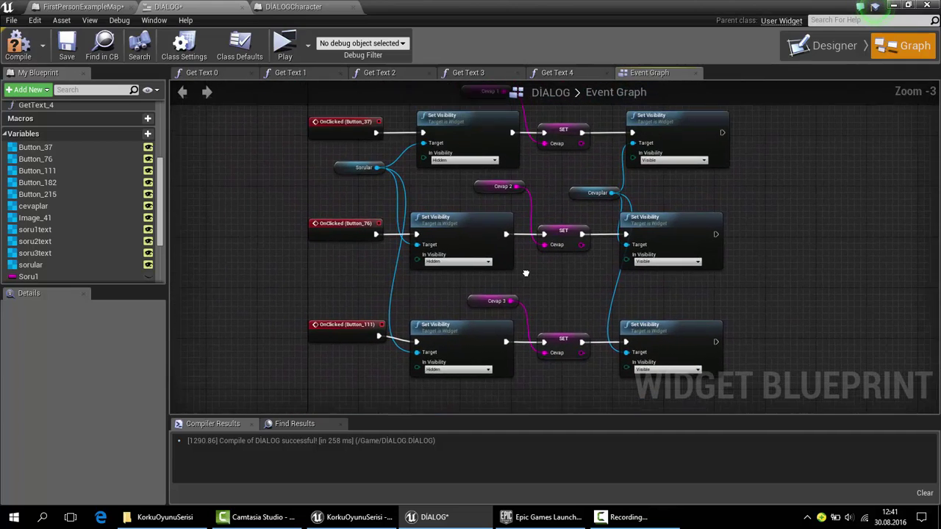
pyautogui.moveTo(562, 227); pyautogui.dragTo(541, 247, button='right')
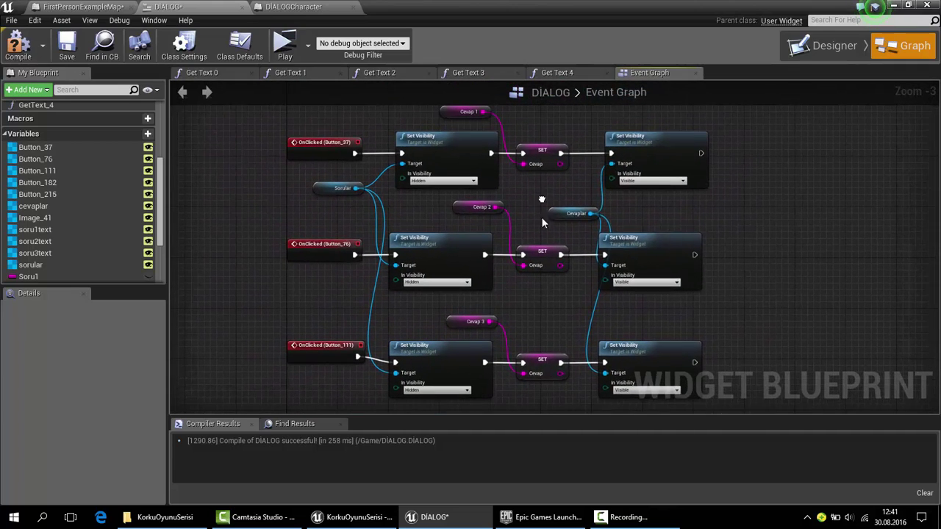
pyautogui.rightClick(528, 209)
pyautogui.click(528, 208)
# Step: Select the NAME text block in the Designer, save the DIALOG widget, and open DIALOGCharacter
pyautogui.click(827, 46)
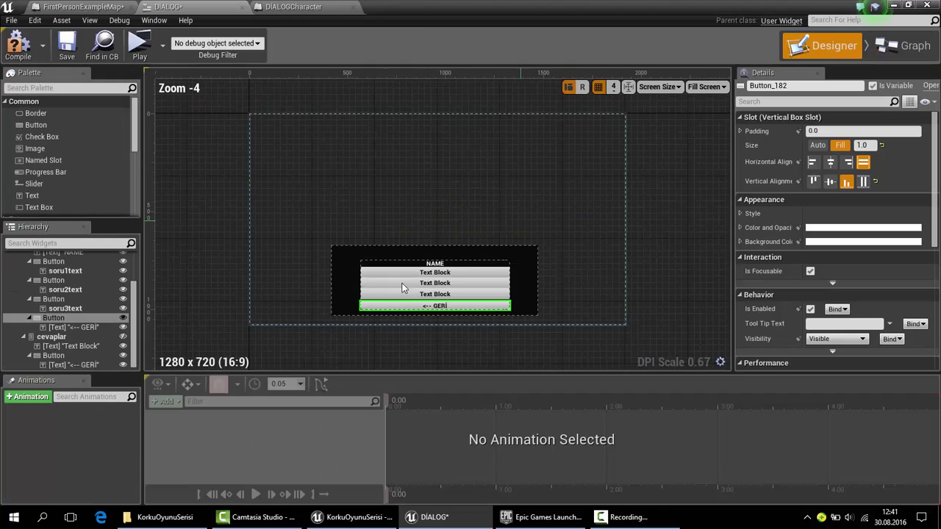
pyautogui.scroll(2, 400, 203)
pyautogui.scroll(2, 410, 201)
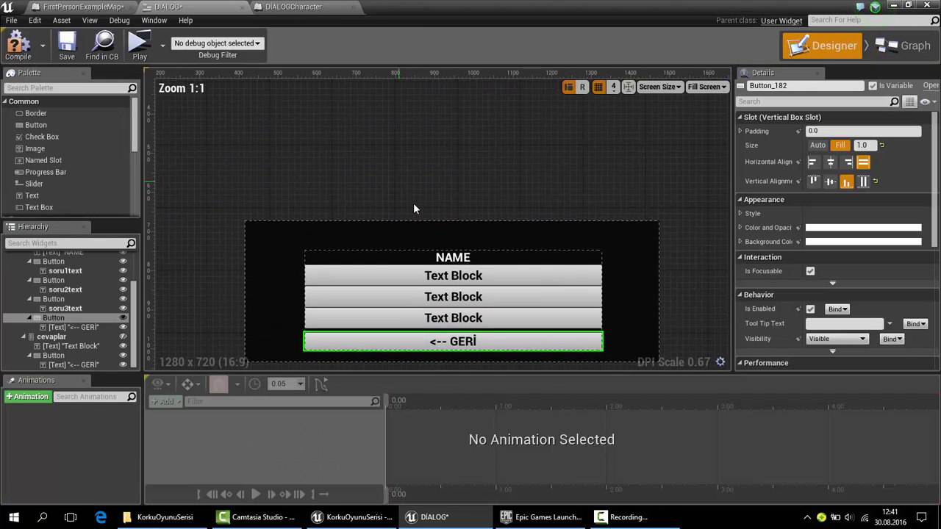
pyautogui.click(470, 255)
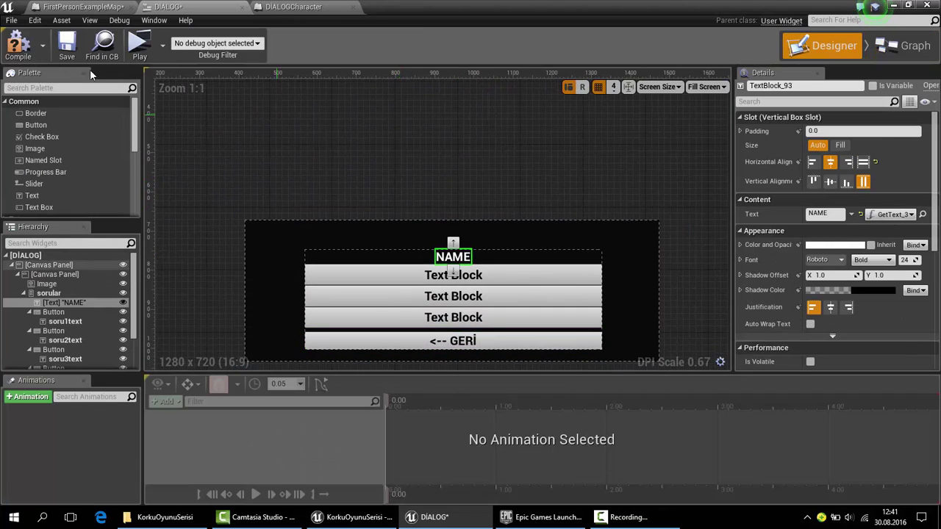
pyautogui.click(139, 46)
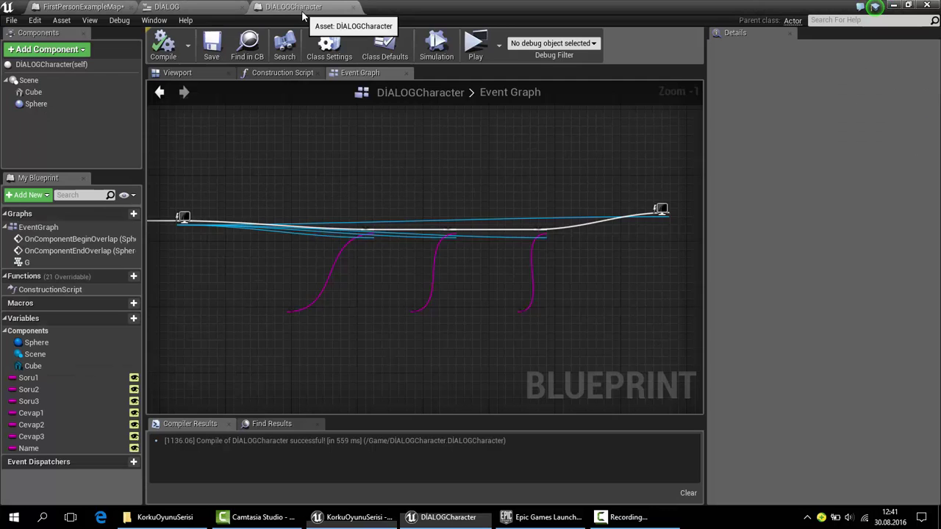
pyautogui.click(302, 11)
# Step: Move Add to Viewport right and reposition Create DIALOG Widget to make room in the chain
pyautogui.moveTo(432, 173); pyautogui.dragTo(215, 145, button='right')
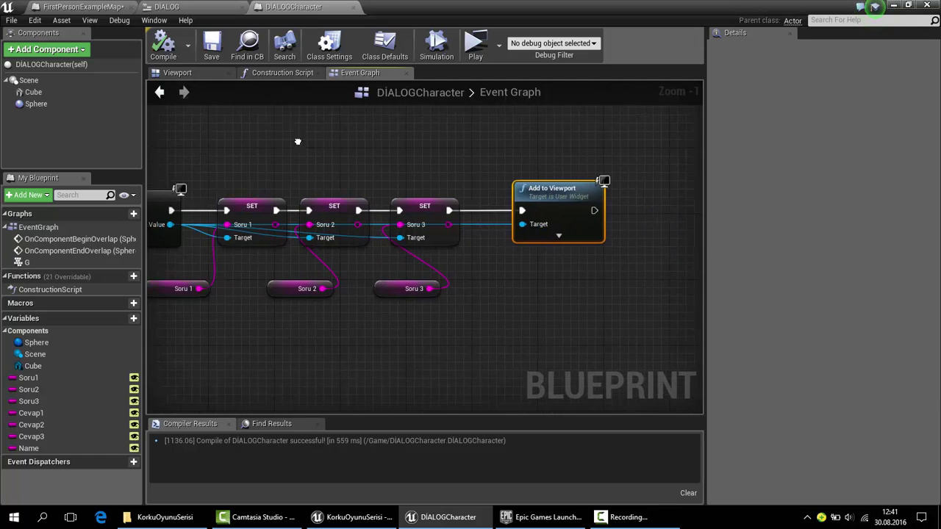
pyautogui.moveTo(487, 200); pyautogui.dragTo(629, 185)
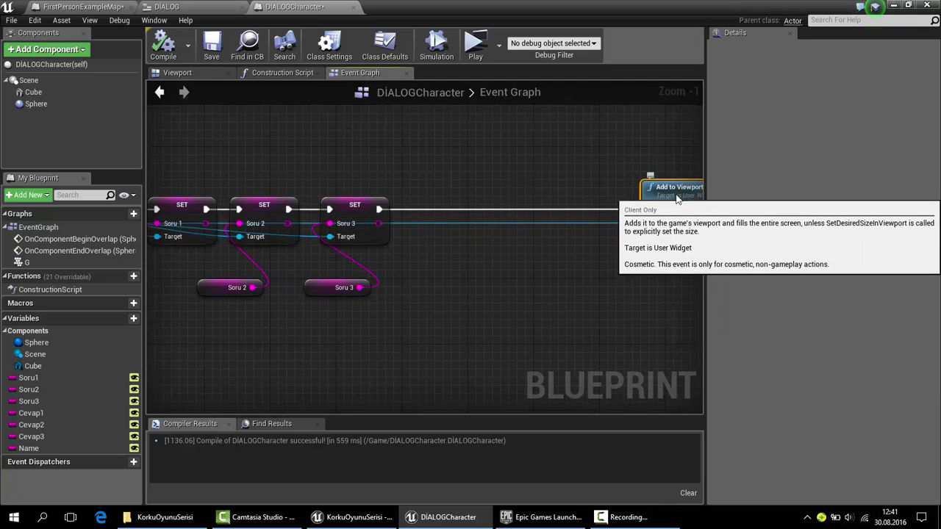
pyautogui.moveTo(359, 152); pyautogui.dragTo(551, 142, button='right')
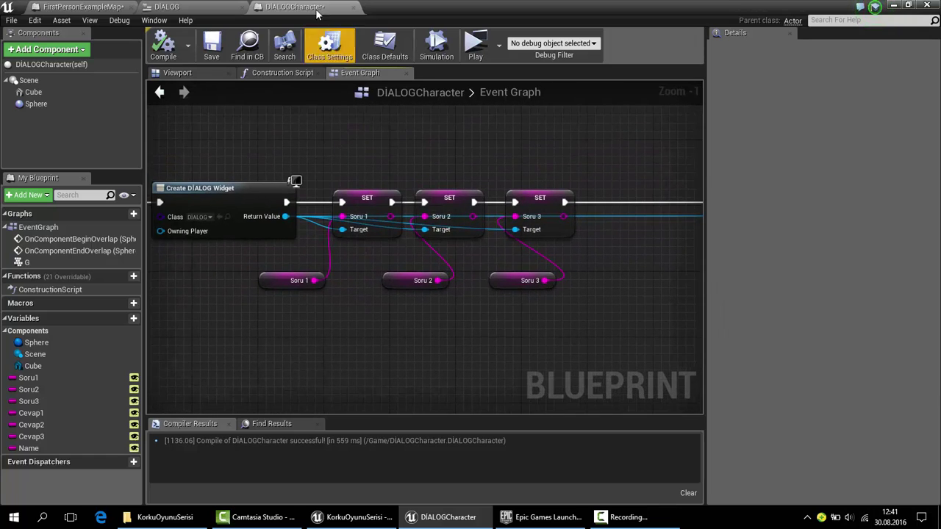
pyautogui.moveTo(325, 193); pyautogui.dragTo(222, 210, button='right')
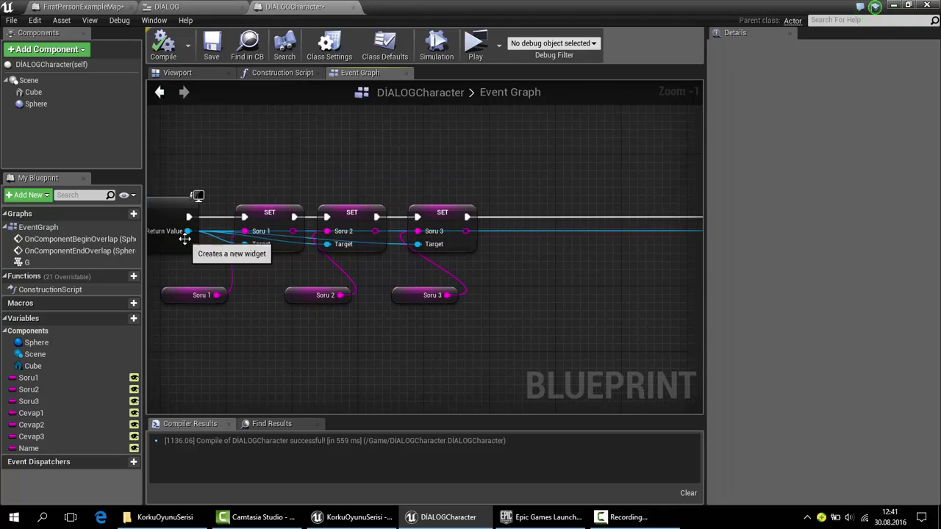
pyautogui.moveTo(194, 242)
pyautogui.mouseDown()
pyautogui.moveTo(269, 232)
pyautogui.moveTo(321, 242)
pyautogui.mouseUp()
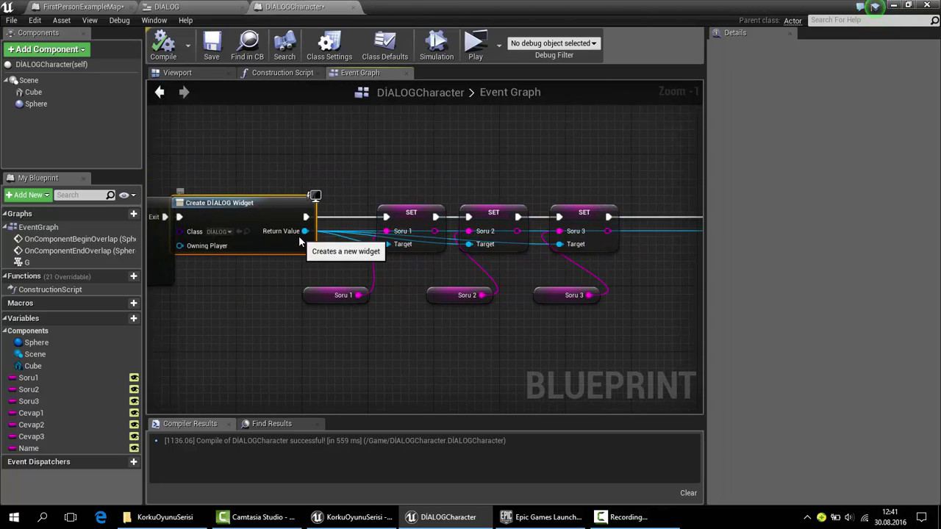
# Step: Add a SET Cevap 1 node after SET Soru 3, fed by a Cevap1 getter
pyautogui.moveTo(323, 233); pyautogui.dragTo(651, 250)
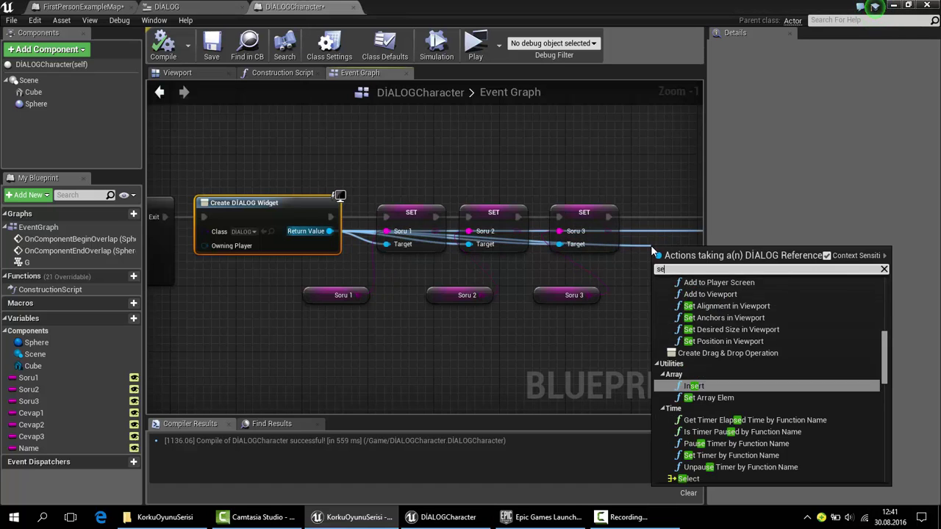
pyautogui.write('set ceva')
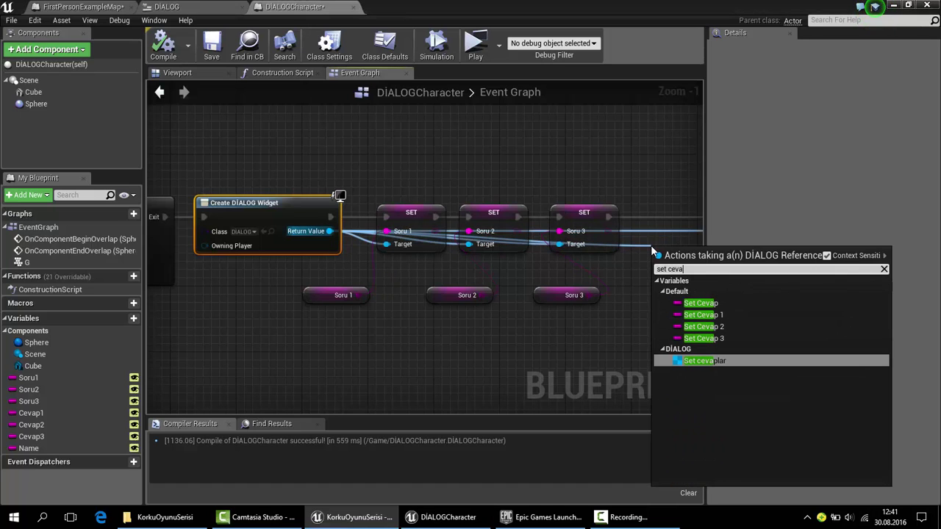
pyautogui.press('Up')
pyautogui.press('Up')
pyautogui.press('Up')
pyautogui.press('Return')
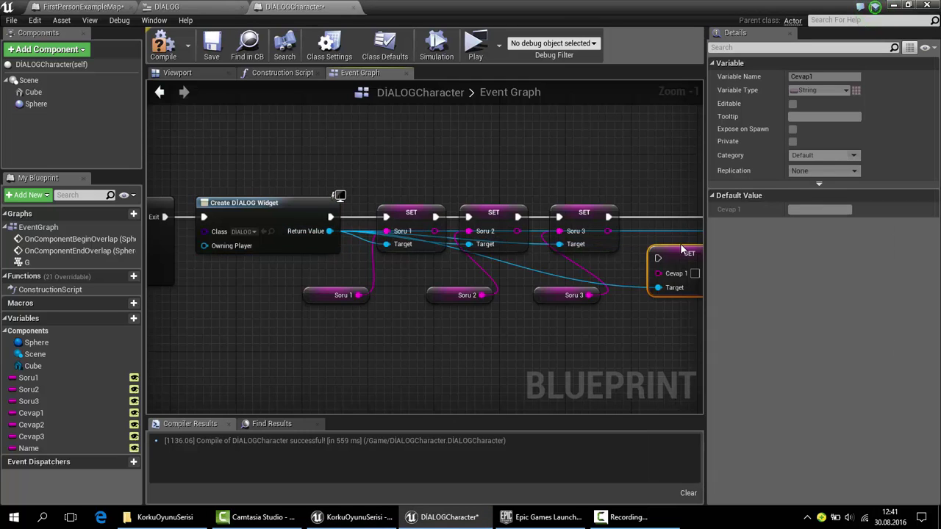
pyautogui.moveTo(682, 251)
pyautogui.mouseDown()
pyautogui.moveTo(650, 221)
pyautogui.moveTo(608, 217)
pyautogui.mouseUp()
pyautogui.moveTo(353, 374); pyautogui.dragTo(81, 380, button='right')
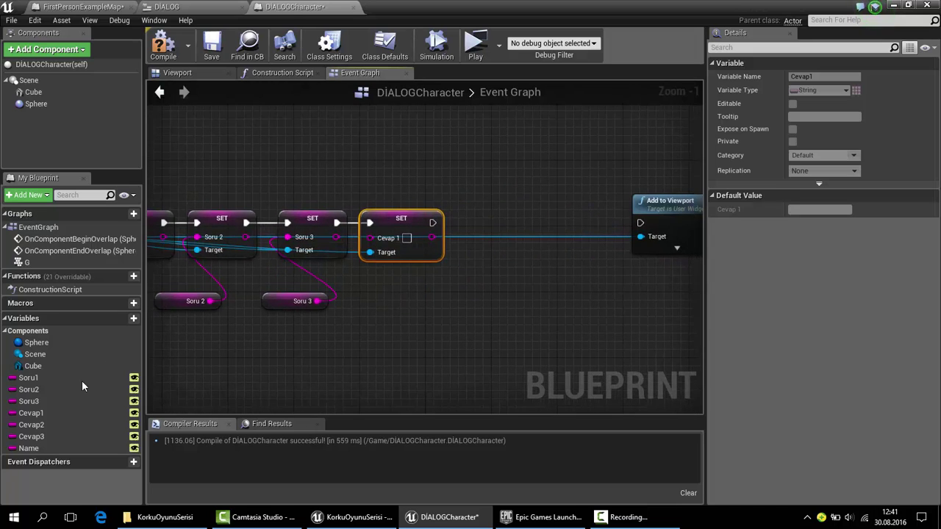
pyautogui.moveTo(49, 415); pyautogui.dragTo(368, 302)
pyautogui.click(379, 312)
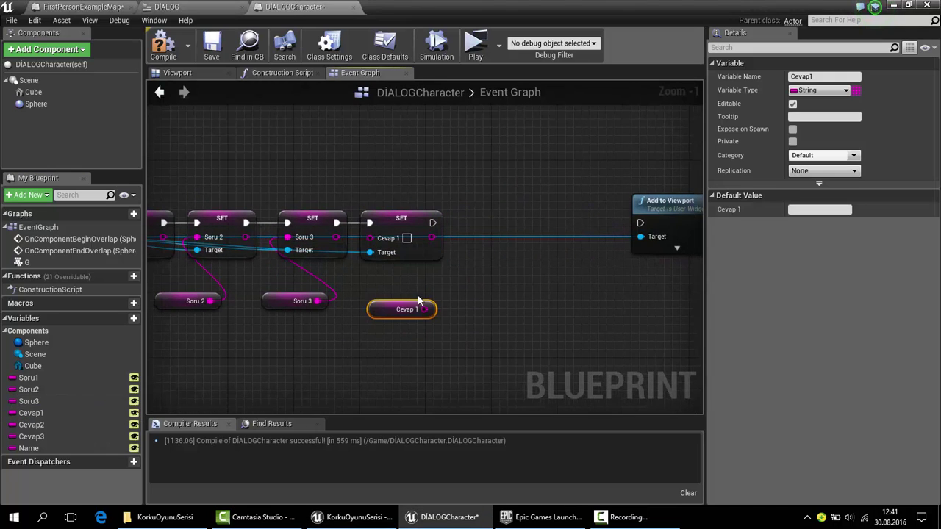
pyautogui.moveTo(431, 309); pyautogui.dragTo(370, 238)
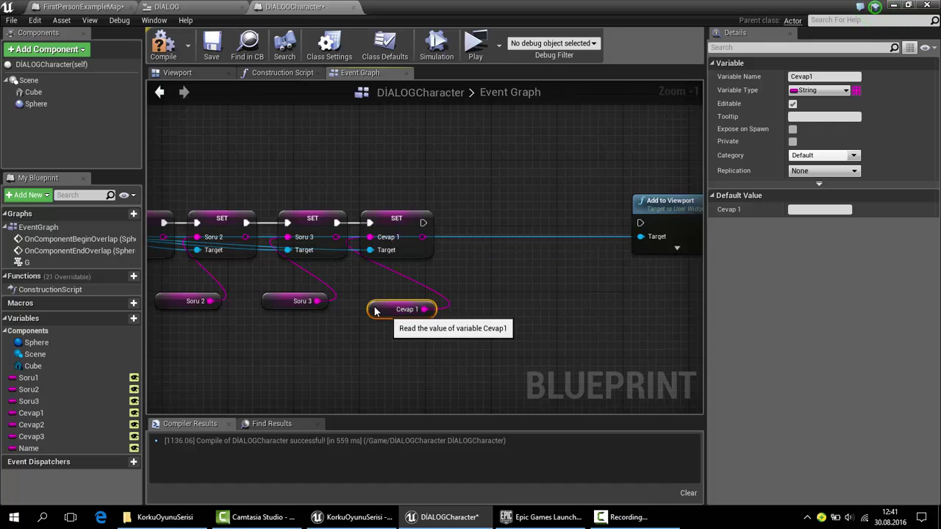
pyautogui.moveTo(400, 309); pyautogui.dragTo(377, 301)
# Step: Add SET Cevap 2 after SET Cevap 1 and feed it from a Cevap2 getter
pyautogui.moveTo(452, 262); pyautogui.dragTo(373, 280, button='right')
pyautogui.click(44, 425)
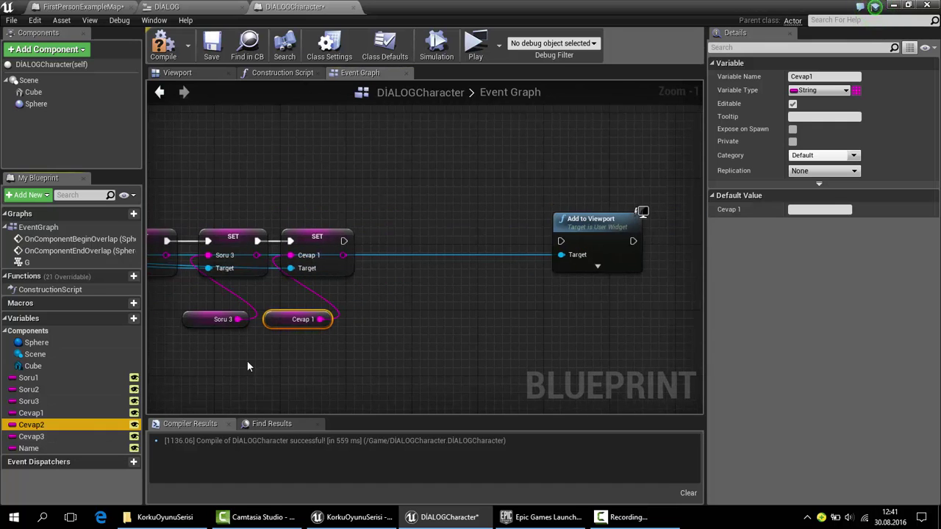
pyautogui.moveTo(391, 236)
pyautogui.keyDown('alt'); pyautogui.mouseDown()
pyautogui.moveTo(393, 253)
pyautogui.moveTo(388, 245)
pyautogui.mouseUp(); pyautogui.keyUp('alt')
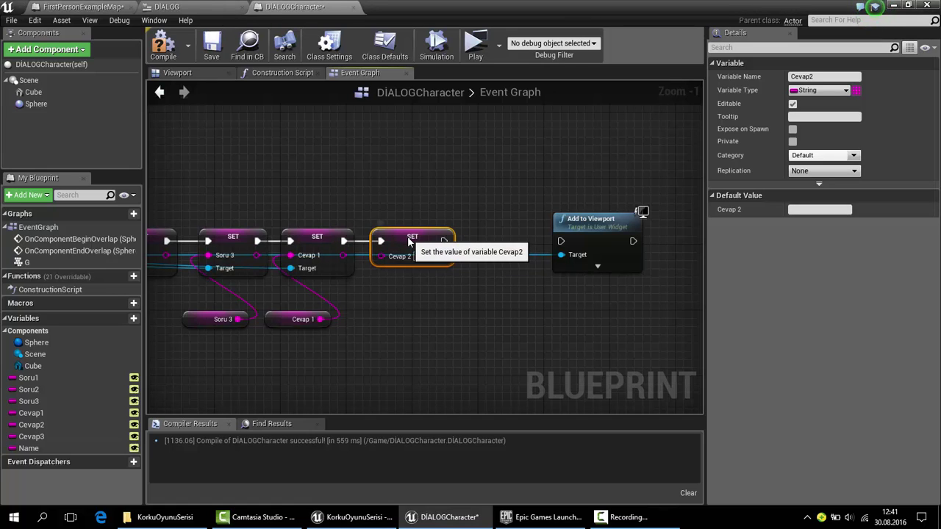
pyautogui.keyDown('ctrl'); pyautogui.moveTo(45, 425); pyautogui.dragTo(327, 375); pyautogui.keyUp('ctrl')
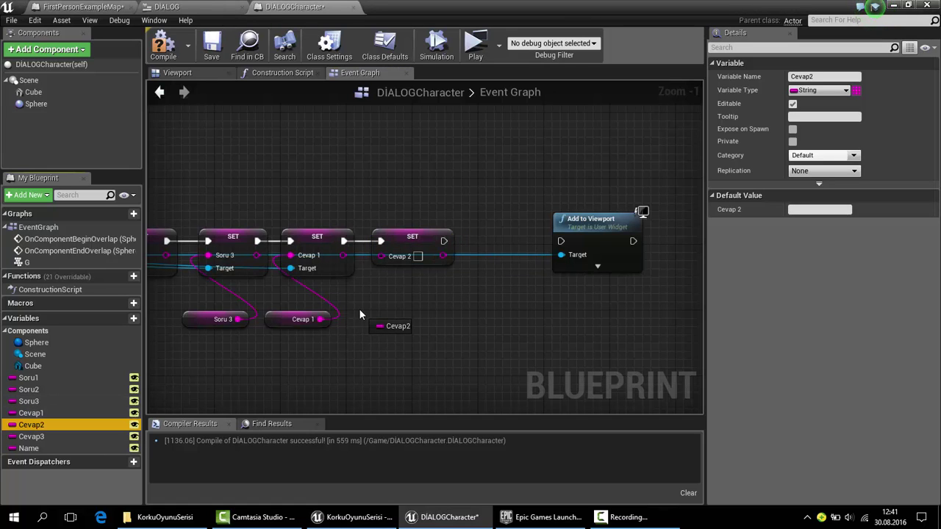
pyautogui.moveTo(359, 310); pyautogui.dragTo(360, 311)
pyautogui.click(374, 322)
pyautogui.moveTo(420, 319)
pyautogui.mouseDown()
pyautogui.moveTo(393, 288)
pyautogui.moveTo(418, 256)
pyautogui.mouseUp()
pyautogui.moveTo(624, 236); pyautogui.dragTo(547, 252, button='right')
# Step: Add a SET Cevap 3 node to the chain, fed by a Cevap3 getter
pyautogui.click(547, 252)
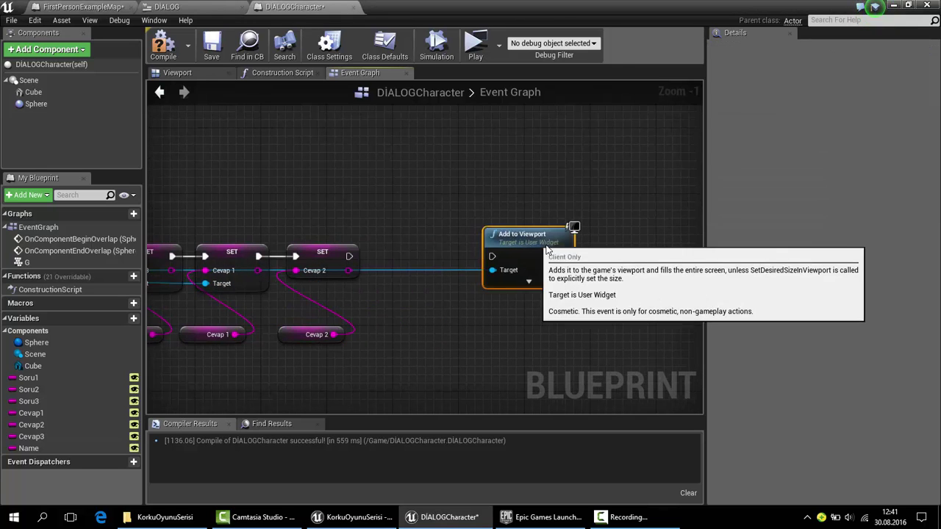
pyautogui.moveTo(547, 252); pyautogui.dragTo(588, 252)
pyautogui.moveTo(31, 437); pyautogui.dragTo(235, 396)
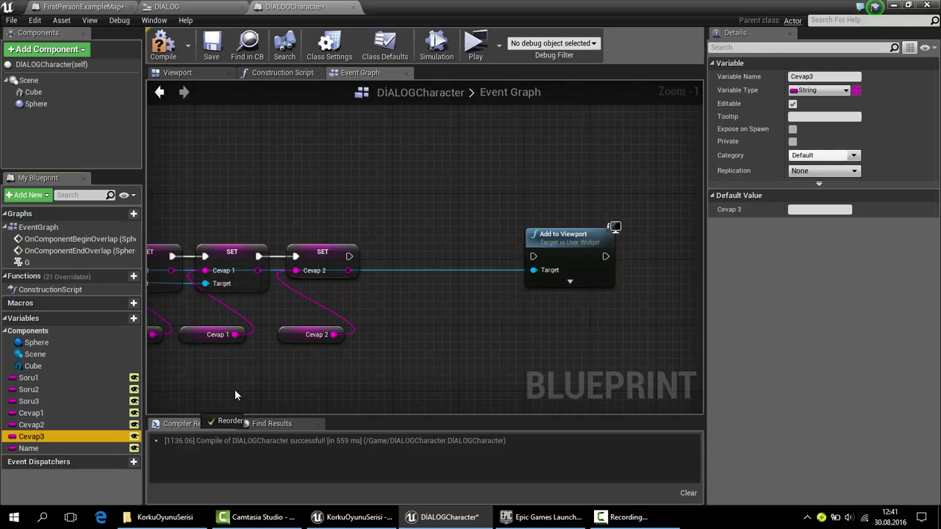
pyautogui.moveTo(390, 257)
pyautogui.mouseDown()
pyautogui.moveTo(403, 263)
pyautogui.moveTo(401, 252)
pyautogui.mouseUp()
pyautogui.click(401, 278)
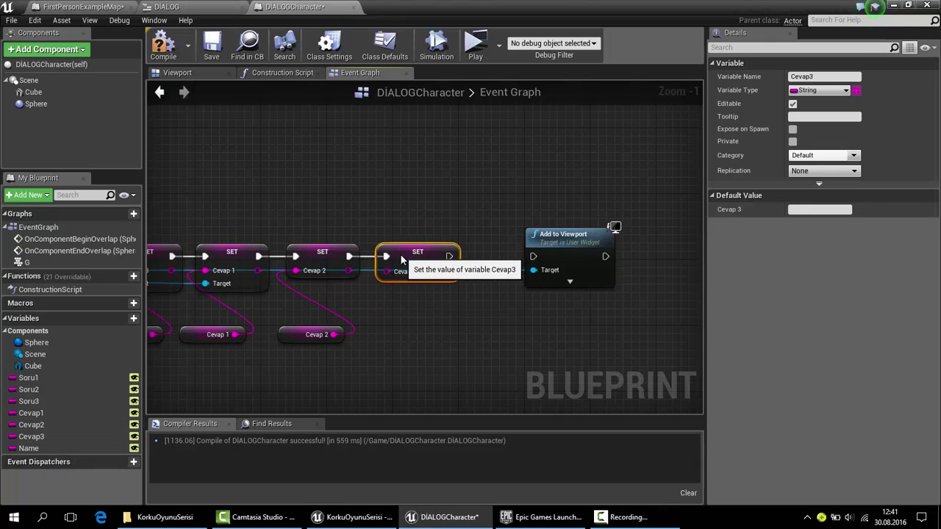
pyautogui.moveTo(46, 438); pyautogui.dragTo(305, 342)
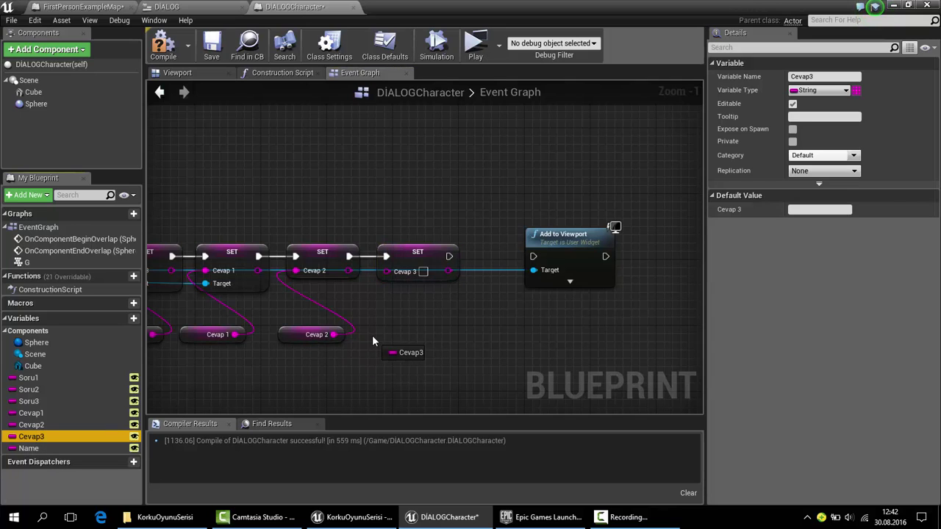
pyautogui.moveTo(367, 335); pyautogui.dragTo(391, 278)
pyautogui.moveTo(391, 278); pyautogui.dragTo(589, 210, button='right')
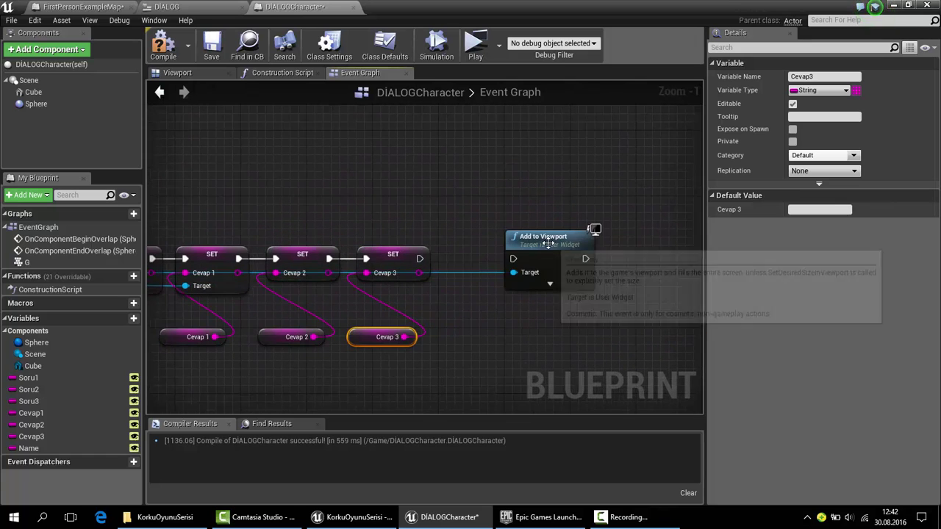
# Step: Insert a SET Name node before Add to Viewport, fed by a Name getter
pyautogui.moveTo(574, 239); pyautogui.dragTo(622, 239)
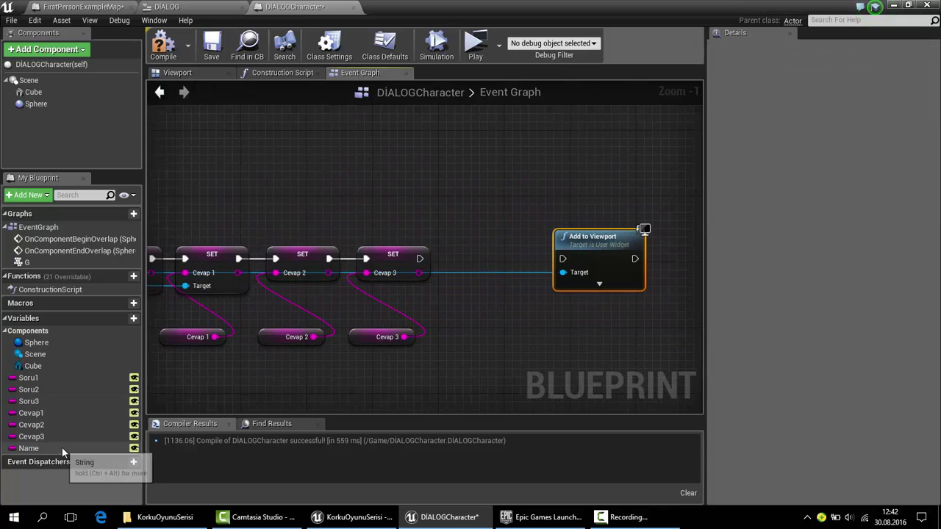
pyautogui.moveTo(61, 447)
pyautogui.mouseDown()
pyautogui.moveTo(464, 275)
pyautogui.moveTo(454, 346)
pyautogui.mouseUp()
pyautogui.click(446, 328)
pyautogui.moveTo(391, 312); pyautogui.dragTo(169, 297, button='right')
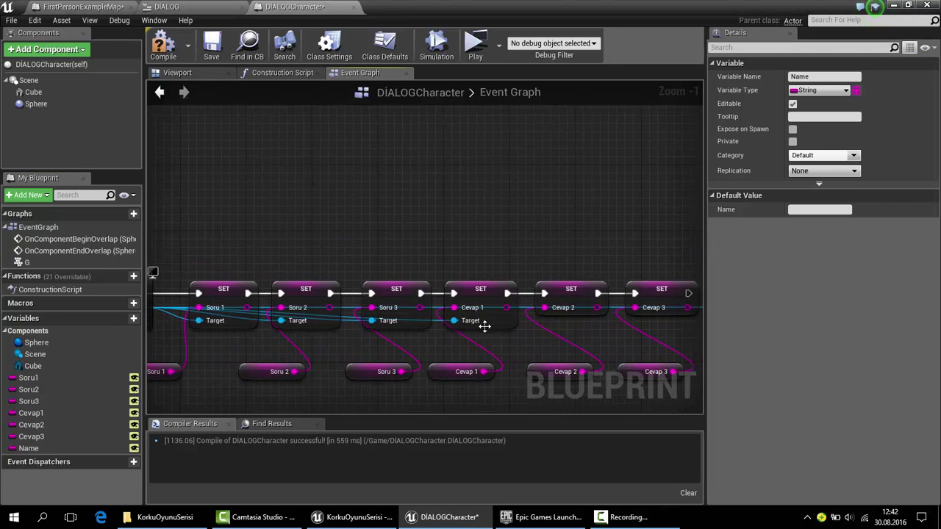
pyautogui.moveTo(169, 298); pyautogui.dragTo(502, 297)
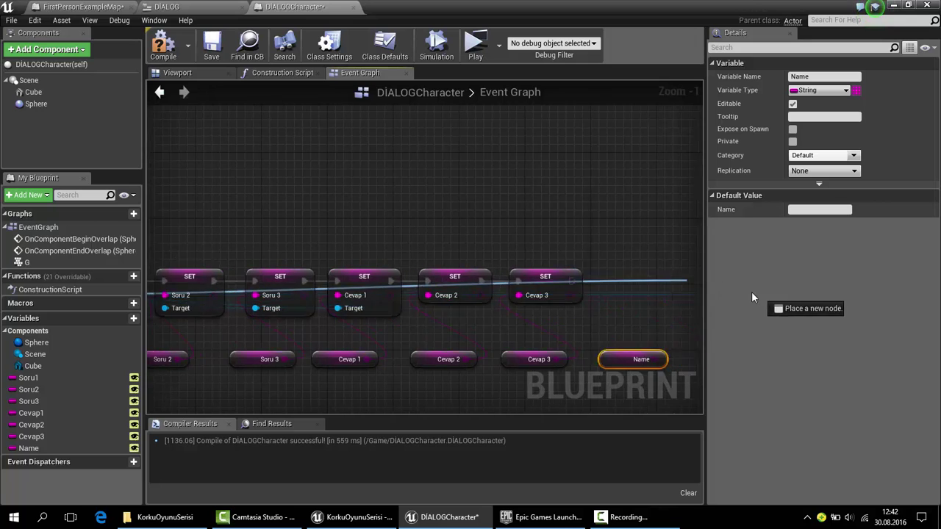
pyautogui.write('set na')
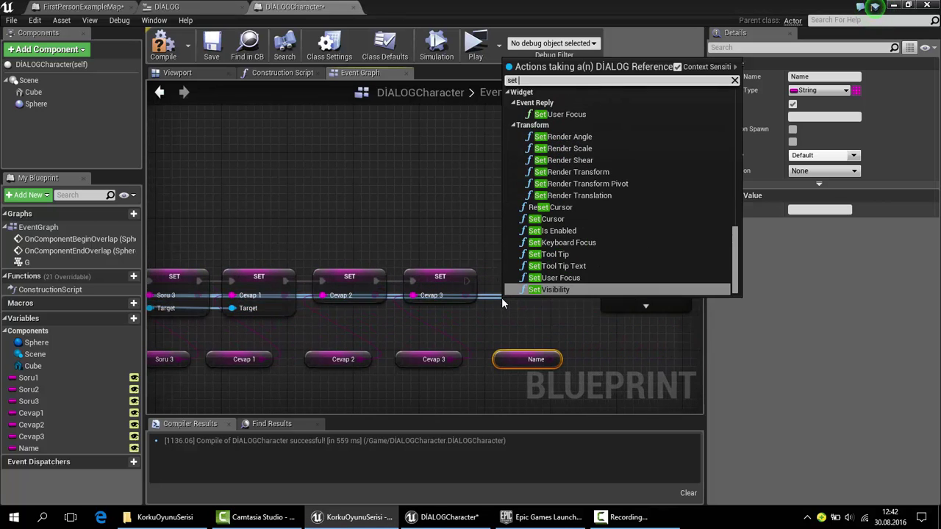
pyautogui.press('Escape')
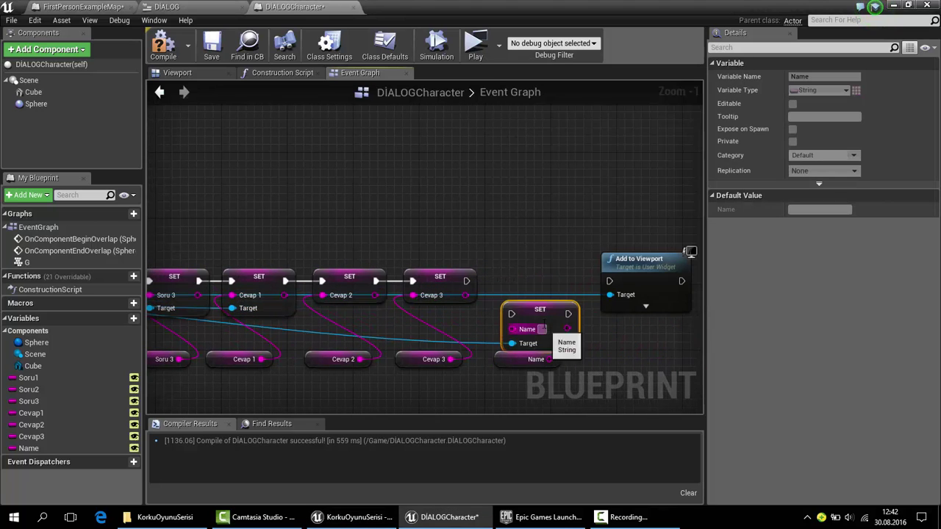
pyautogui.moveTo(541, 313)
pyautogui.mouseDown()
pyautogui.moveTo(541, 283)
pyautogui.moveTo(466, 280)
pyautogui.mouseUp()
pyautogui.moveTo(549, 359); pyautogui.dragTo(512, 295)
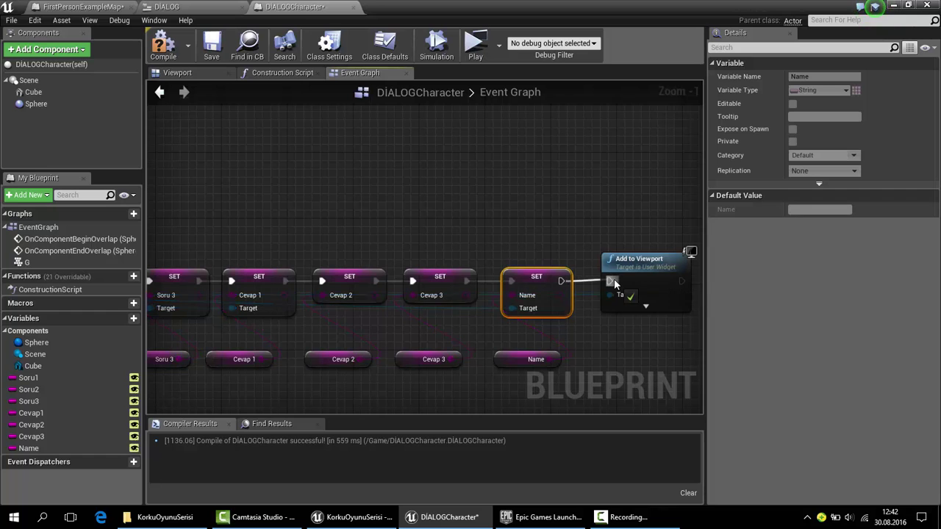
pyautogui.scroll(-4, 607, 181)
# Step: Add a Disable Input node after Add to Viewport
pyautogui.moveTo(453, 216); pyautogui.dragTo(508, 244, button='right')
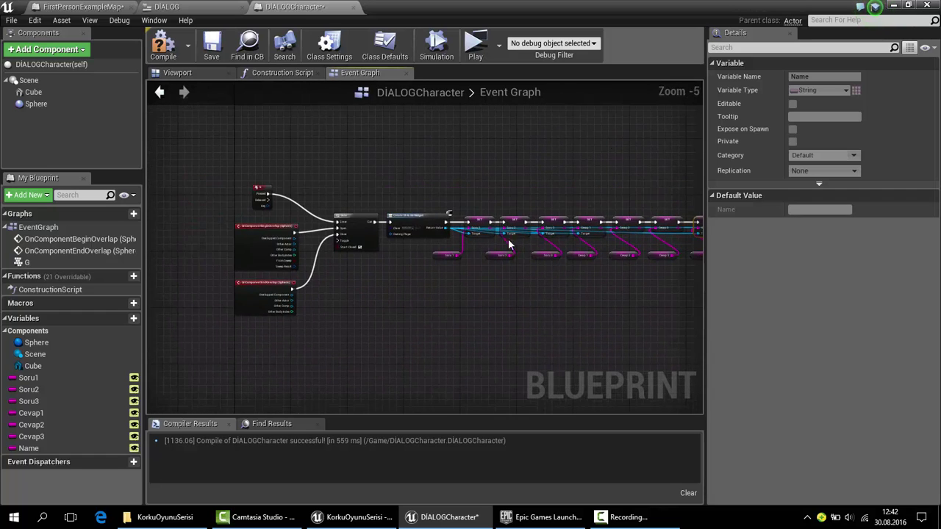
pyautogui.scroll(3, 415, 202)
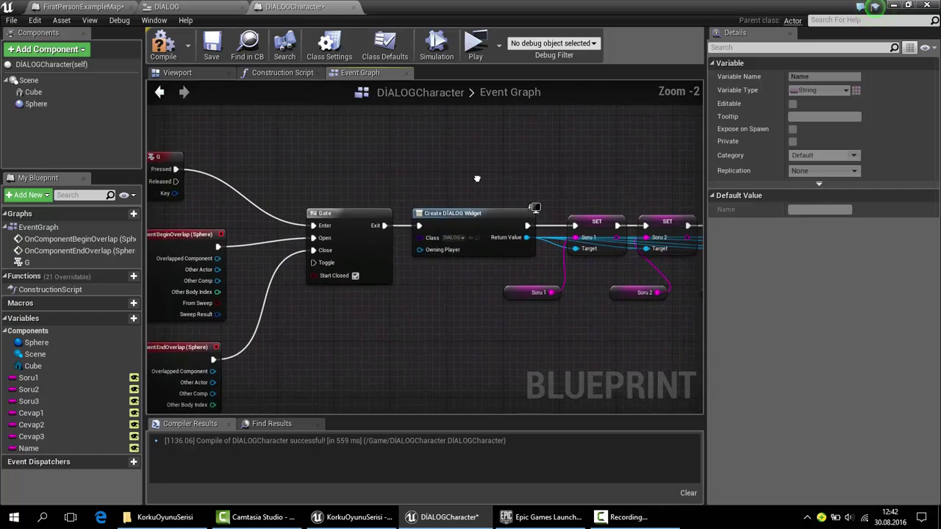
pyautogui.moveTo(467, 169); pyautogui.dragTo(380, 159, button='right')
pyautogui.scroll(1, 380, 158)
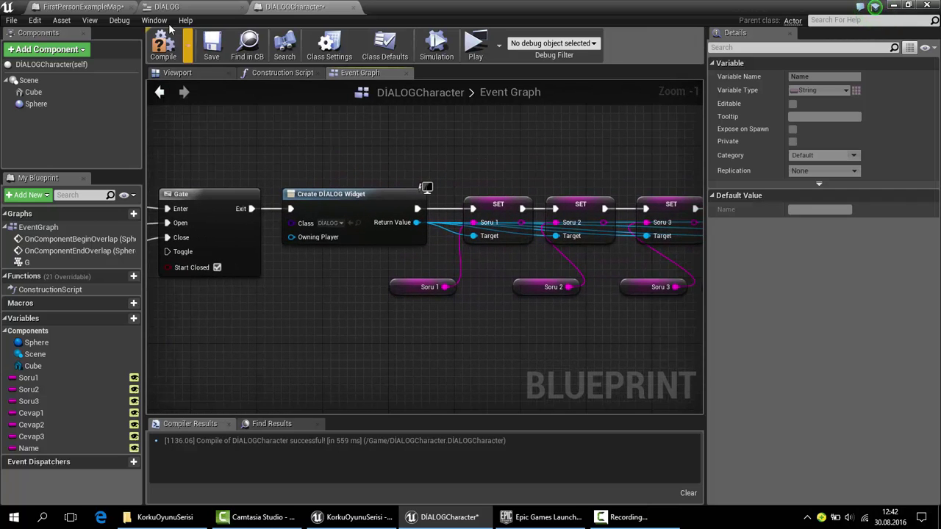
pyautogui.moveTo(514, 185); pyautogui.dragTo(353, 184, button='right')
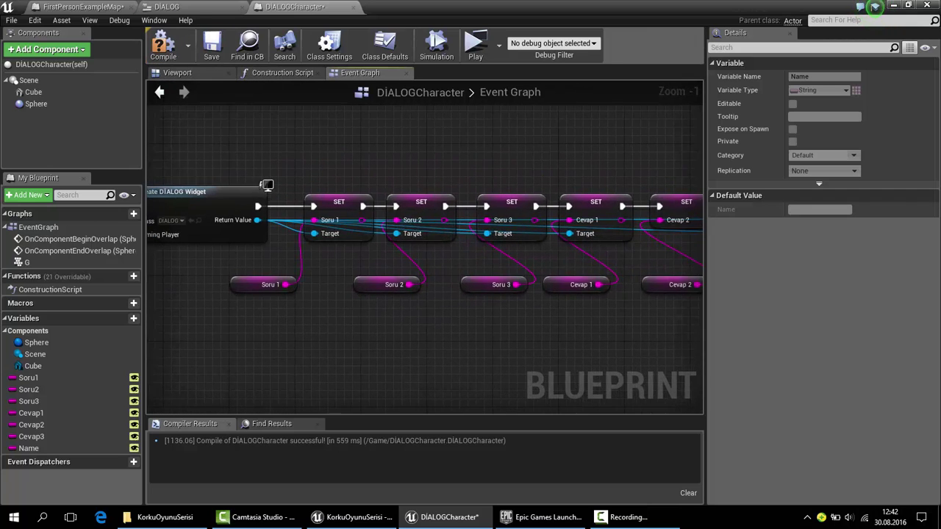
pyautogui.scroll(-2, 377, 179)
pyautogui.moveTo(662, 243); pyautogui.dragTo(424, 255, button='right')
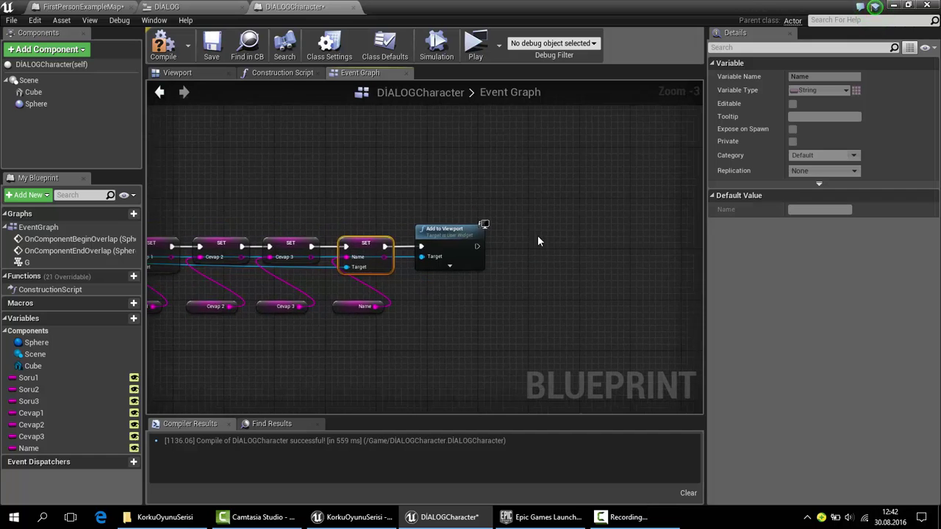
pyautogui.scroll(3, 425, 255)
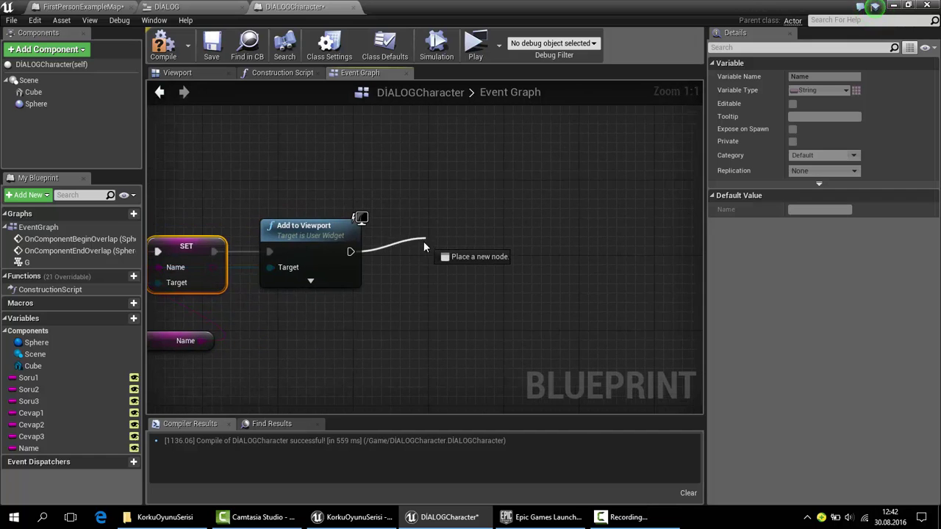
pyautogui.moveTo(423, 241)
pyautogui.mouseDown()
pyautogui.moveTo(412, 248)
pyautogui.moveTo(465, 222)
pyautogui.moveTo(461, 235)
pyautogui.mouseUp()
pyautogui.write('disable')
pyautogui.press('Return')
# Step: Feed Disable Input's Target from Get Player Character and its Player Controller from Get Player Controller
pyautogui.moveTo(450, 269); pyautogui.dragTo(475, 174)
pyautogui.write('get pla')
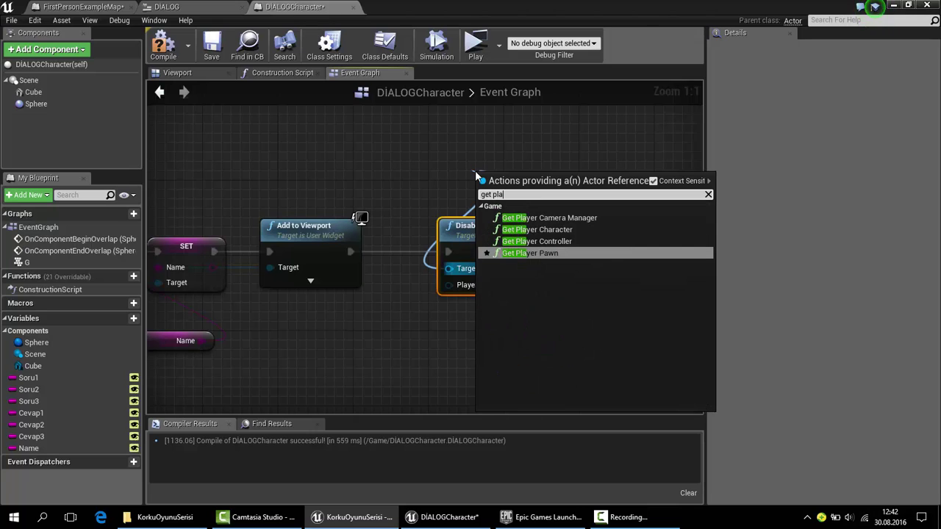
pyautogui.write('yer char')
pyautogui.press('Return')
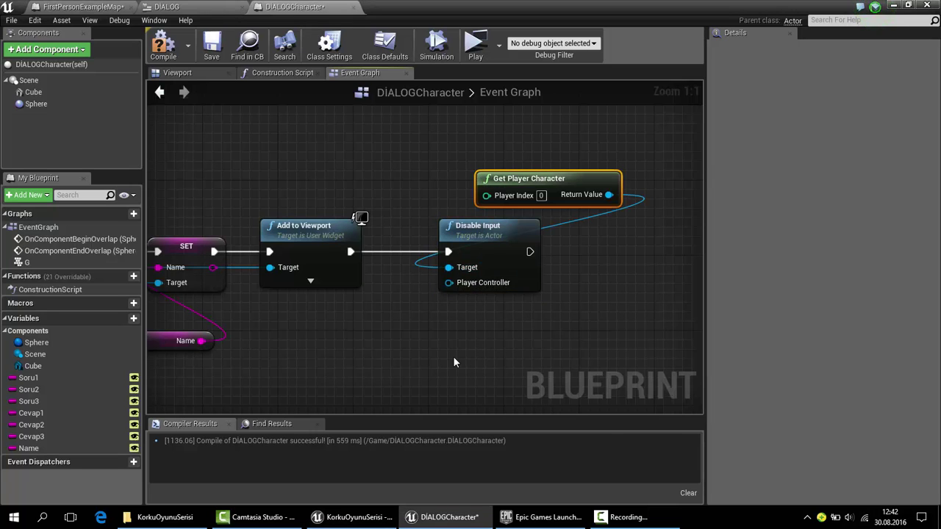
pyautogui.moveTo(456, 283); pyautogui.dragTo(608, 341)
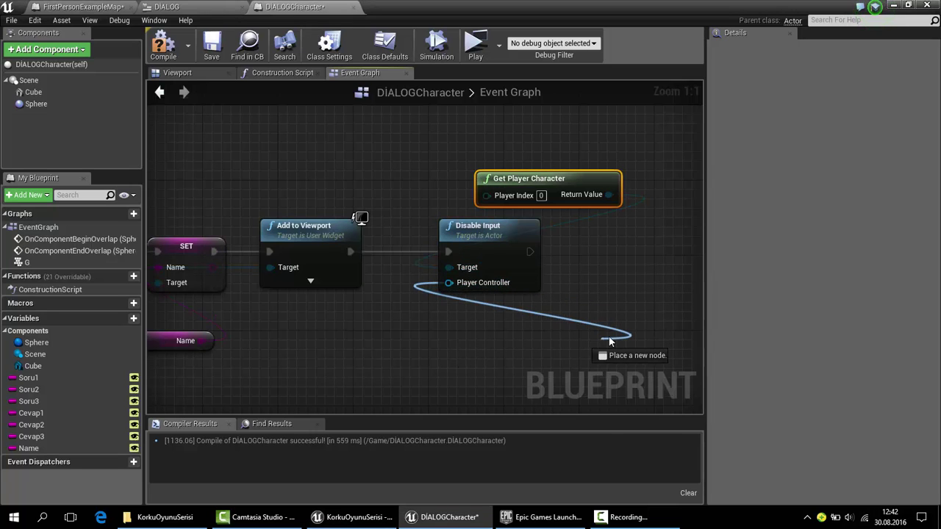
pyautogui.write('get player c')
pyautogui.press('Return')
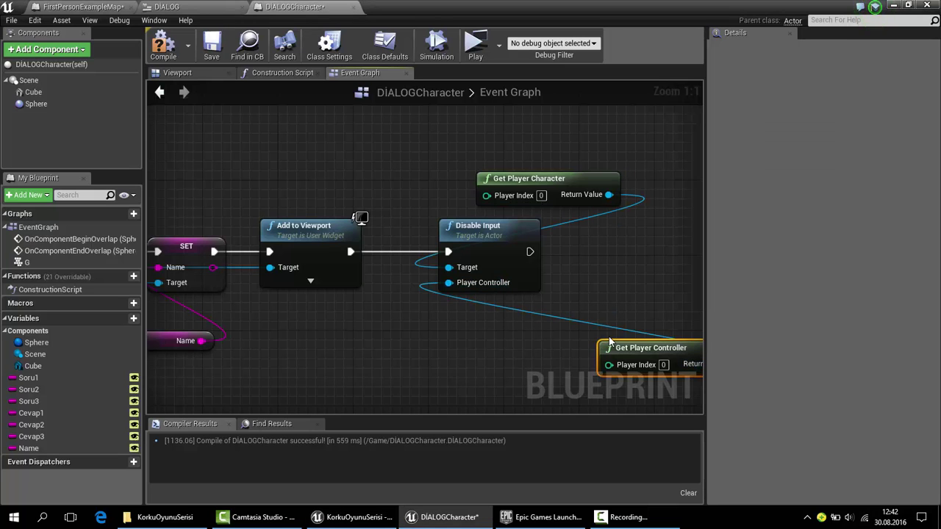
pyautogui.moveTo(639, 347); pyautogui.dragTo(460, 338)
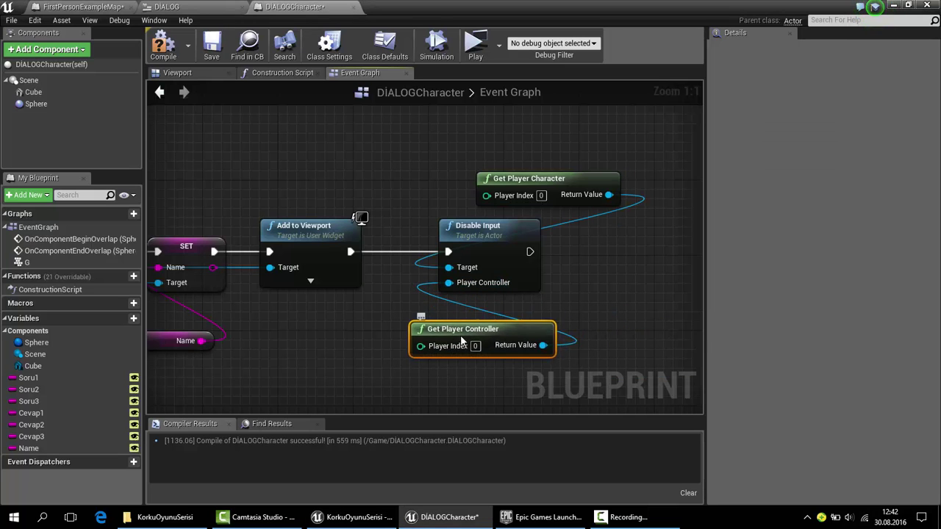
pyautogui.moveTo(506, 188); pyautogui.dragTo(455, 188)
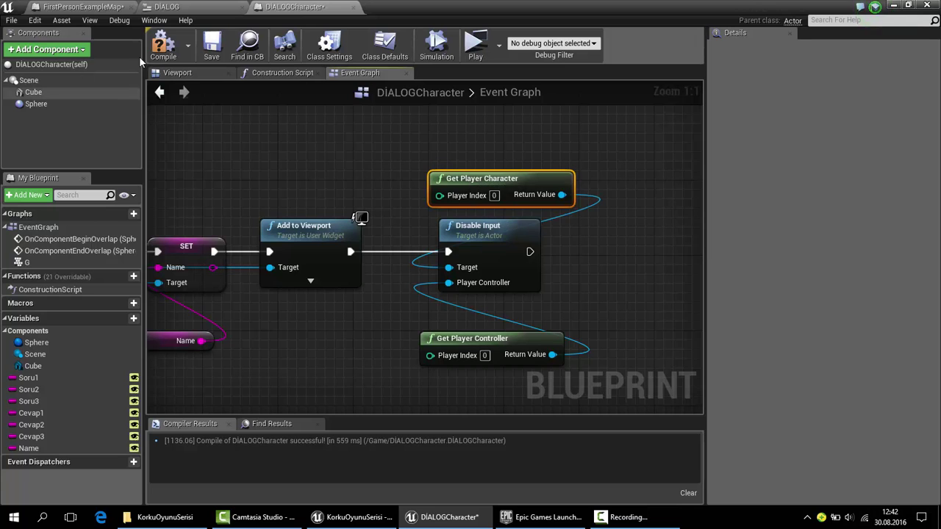
# Step: Compile and save DIALOGCharacter, then add an OnClicked event for the DIALOG widget's GERİ button
pyautogui.click(163, 48)
pyautogui.click(209, 46)
pyautogui.click(166, 6)
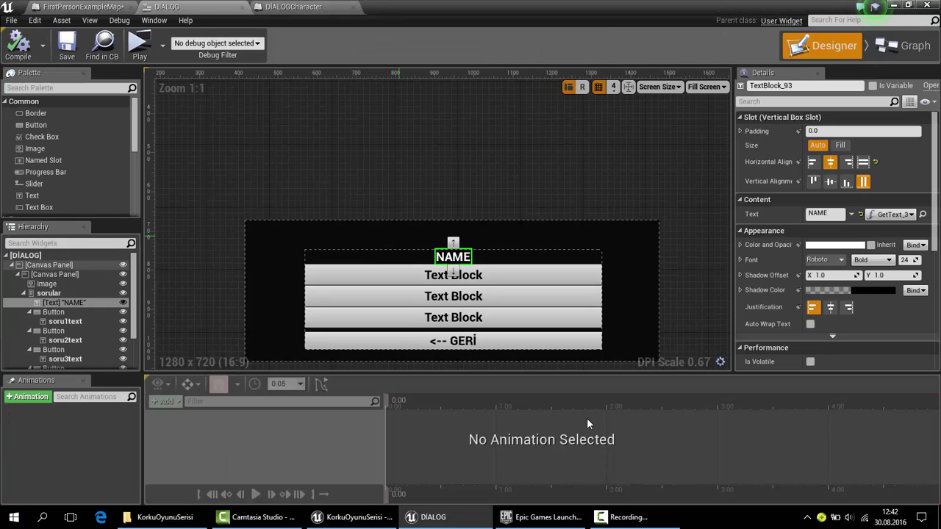
pyautogui.click(537, 340)
pyautogui.scroll(-3, 837, 286)
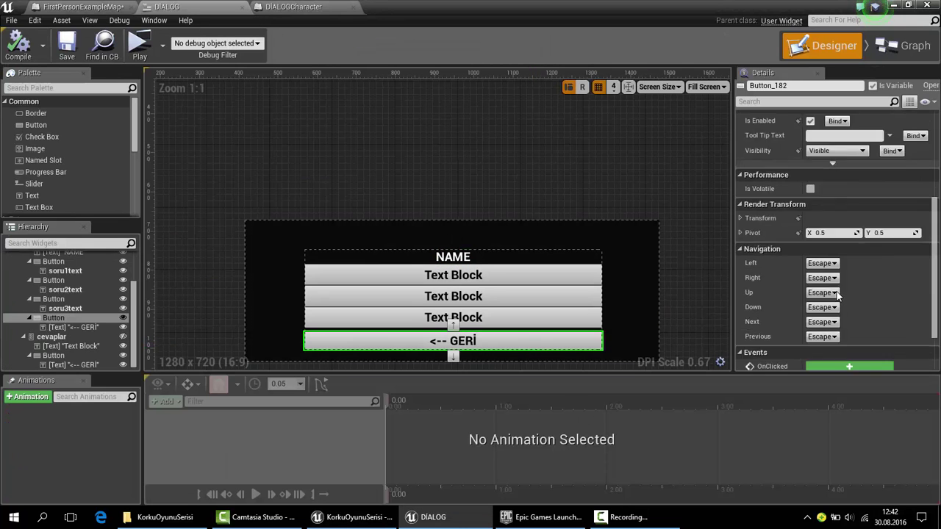
pyautogui.scroll(-2, 834, 302)
pyautogui.click(835, 306)
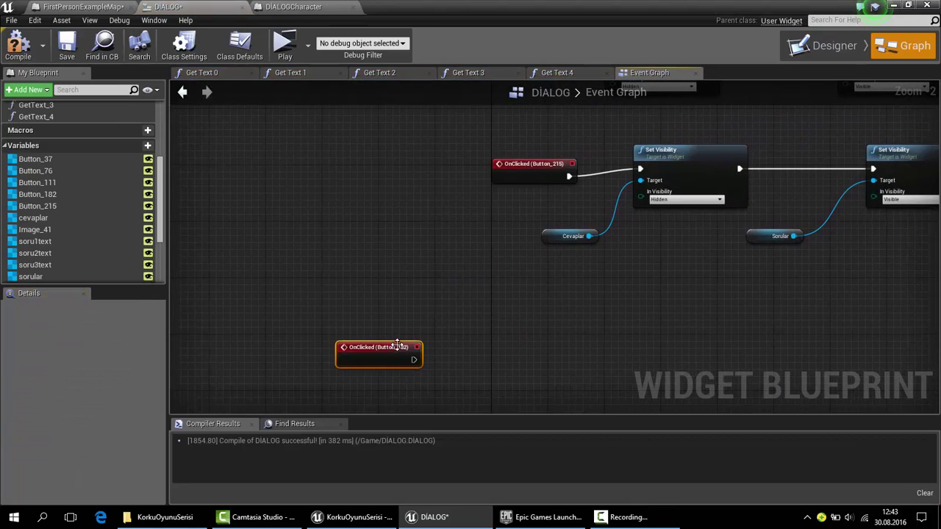
# Step: Position the GERİ OnClicked event near the Set Visibility nodes and pull an execution wire from it
pyautogui.moveTo(369, 350); pyautogui.dragTo(532, 340)
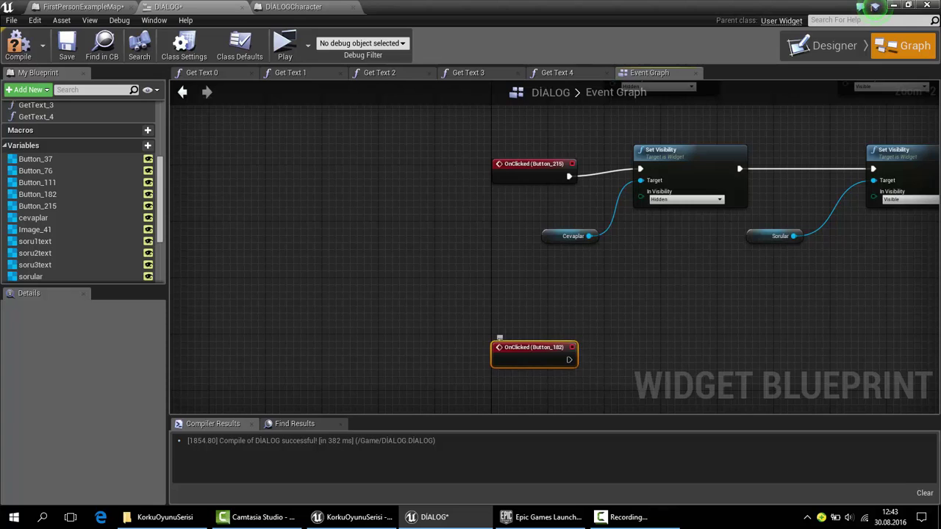
pyautogui.moveTo(526, 358); pyautogui.dragTo(350, 392, button='right')
pyautogui.moveTo(573, 263); pyautogui.dragTo(735, 284)
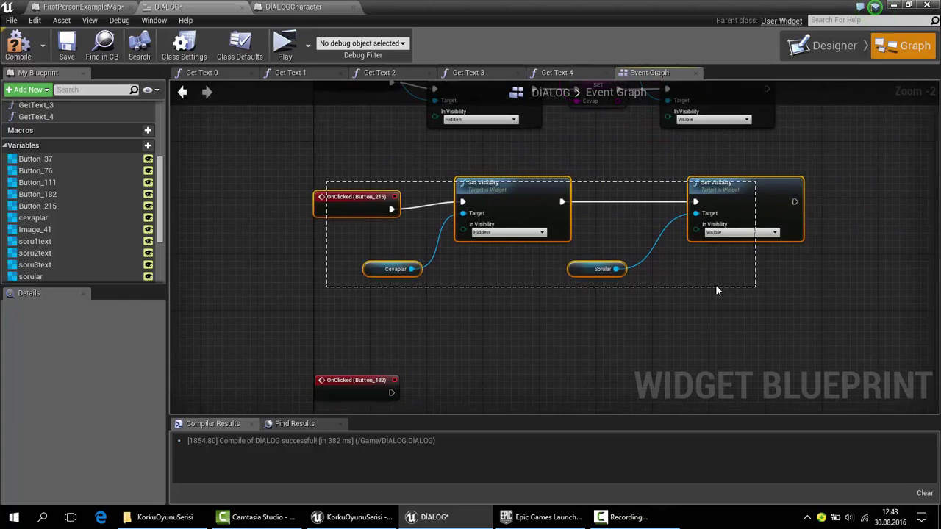
pyautogui.rightClick(372, 190)
pyautogui.click(829, 48)
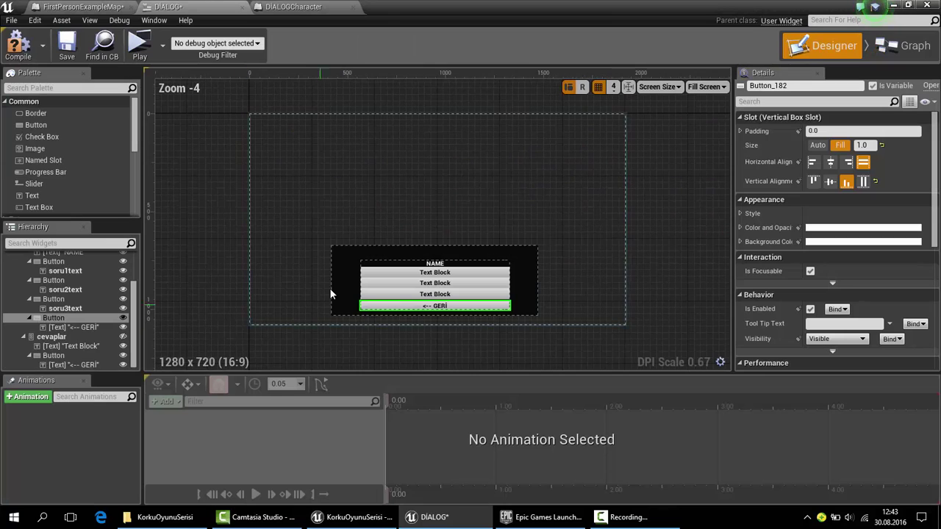
pyautogui.click(905, 46)
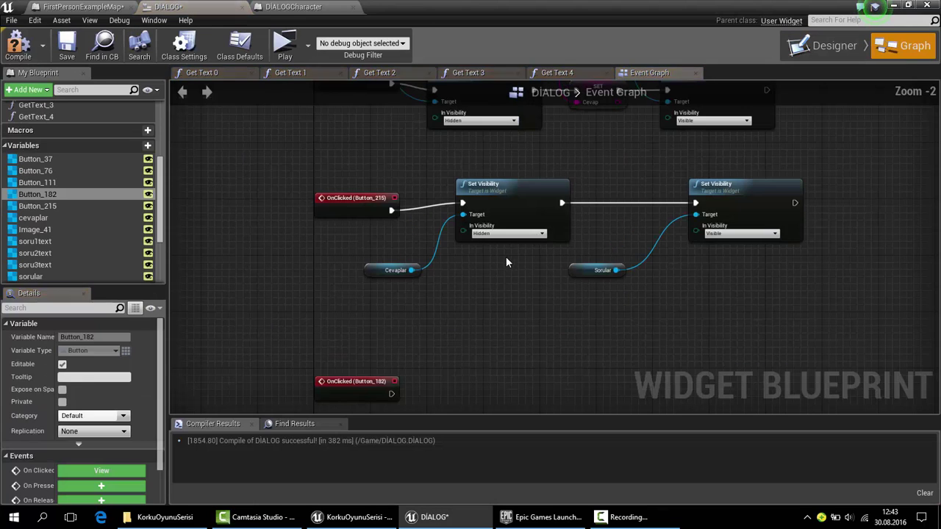
pyautogui.scroll(1, 506, 256)
pyautogui.moveTo(491, 258); pyautogui.dragTo(453, 233, button='right')
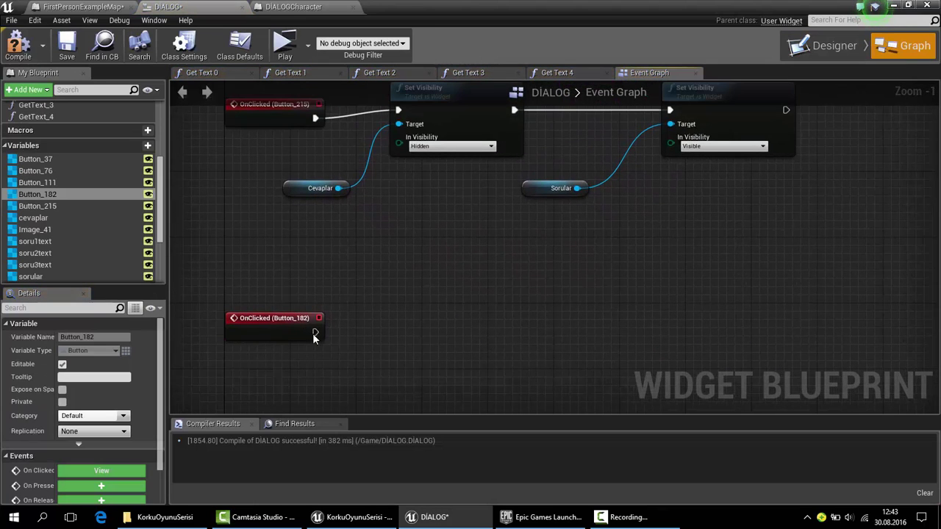
pyautogui.moveTo(313, 333); pyautogui.dragTo(379, 333)
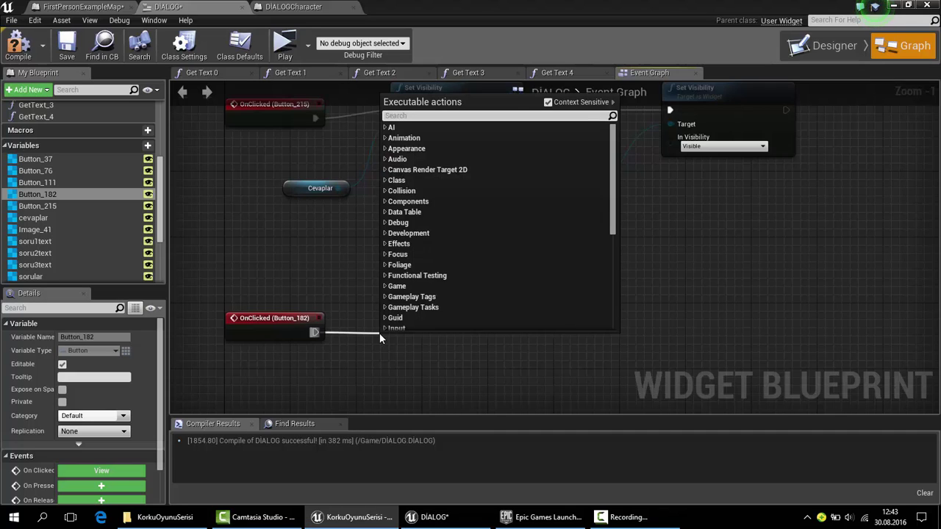
# Step: Add an Enable Input node after the GERİ click event, with Context Sensitive turned off
pyautogui.write('e')
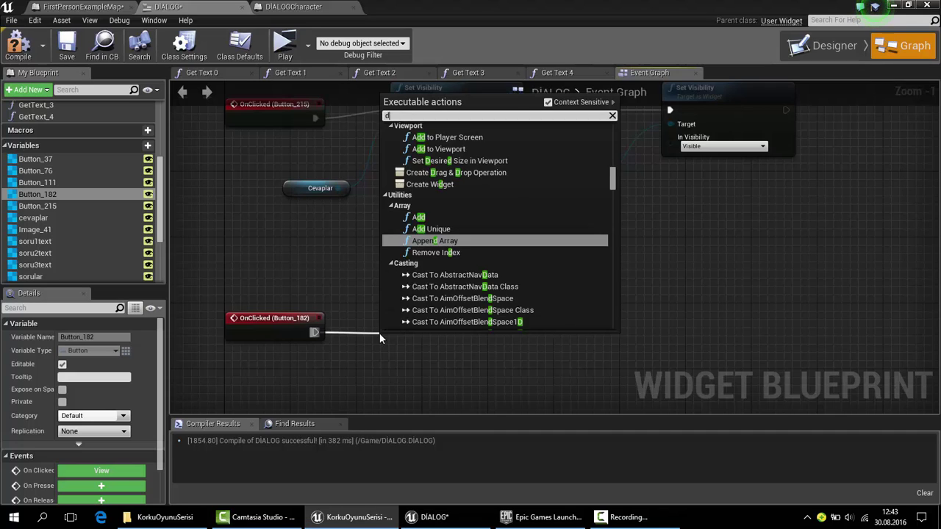
pyautogui.write('nabl')
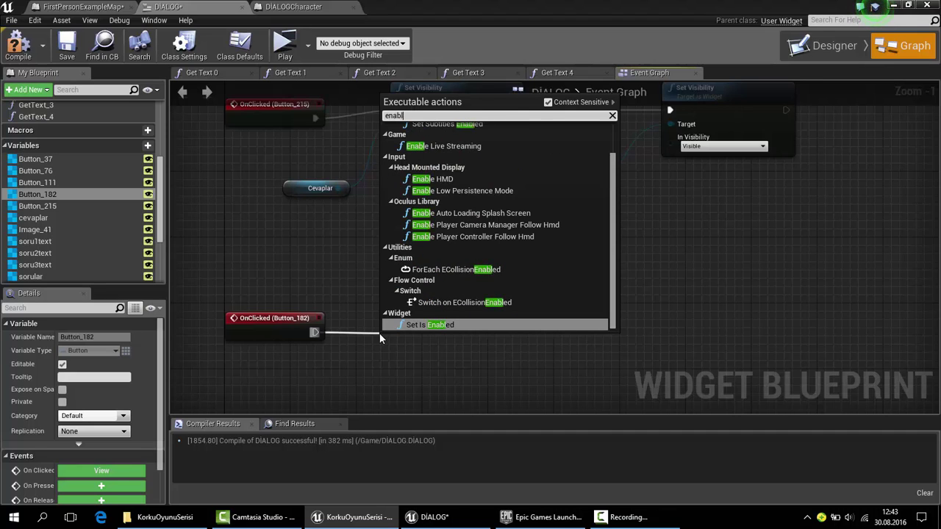
pyautogui.write('e in')
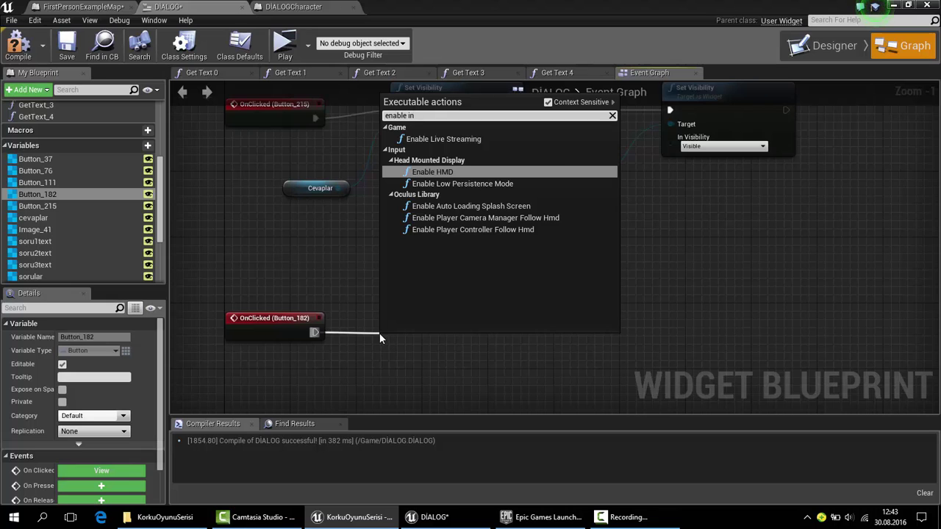
pyautogui.click(548, 102)
pyautogui.scroll(3, 471, 223)
pyautogui.scroll(3, 471, 223)
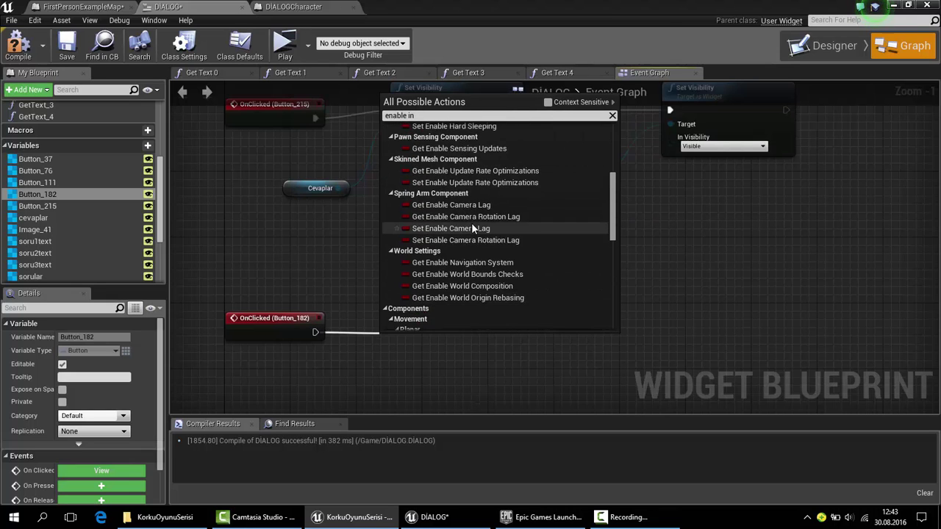
pyautogui.scroll(-3, 472, 223)
pyautogui.scroll(-4, 472, 228)
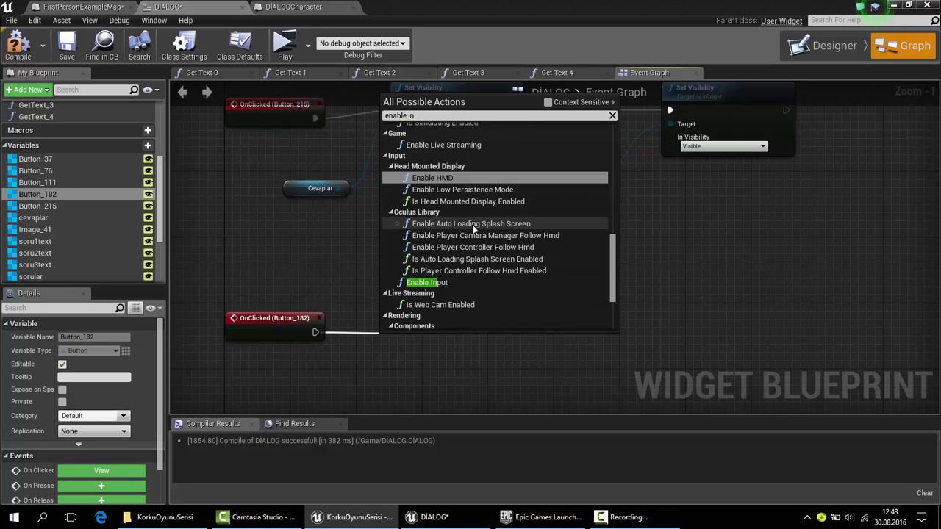
pyautogui.scroll(-3, 466, 219)
pyautogui.click(443, 188)
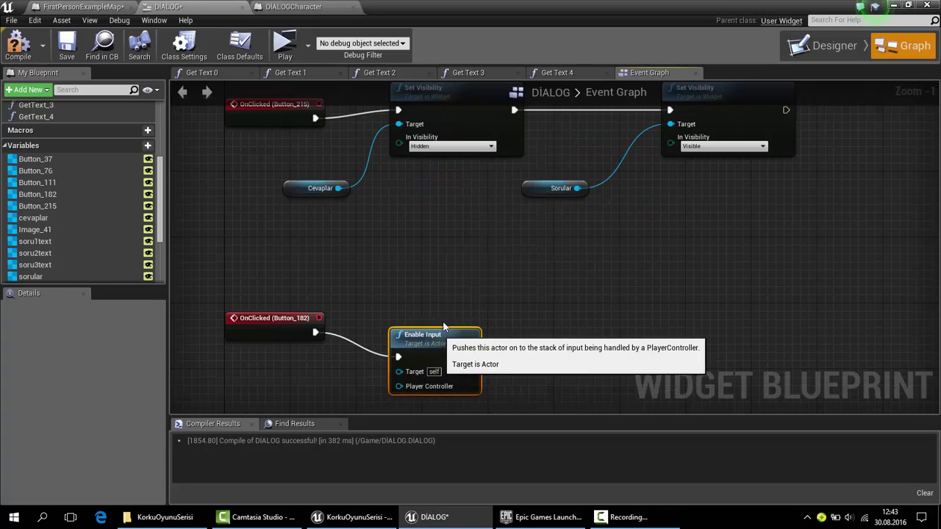
# Step: Feed Enable Input's Target from Get Player Character and Player Controller from Get Player Controller
pyautogui.moveTo(425, 364)
pyautogui.mouseDown()
pyautogui.moveTo(442, 331)
pyautogui.moveTo(445, 277)
pyautogui.mouseUp()
pyautogui.write('get player chra')
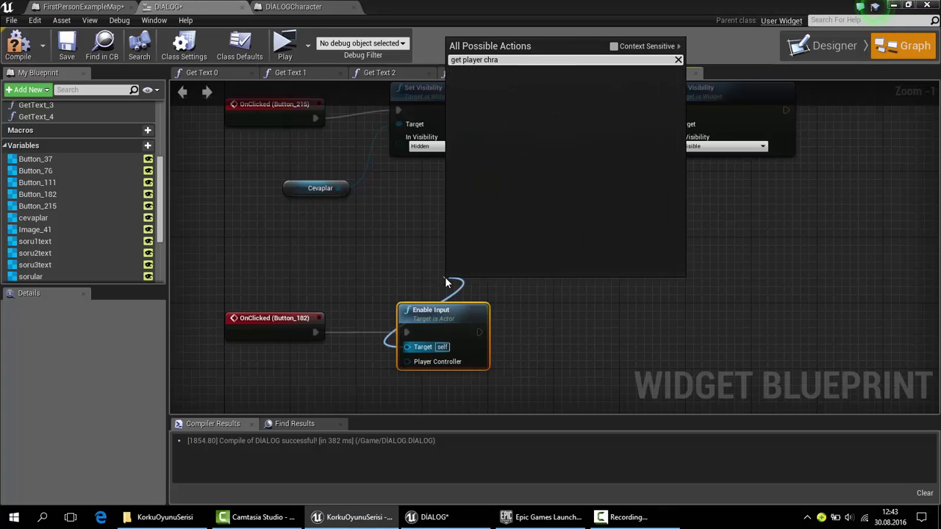
pyautogui.press('BackSpace')
pyautogui.press('BackSpace')
pyautogui.write('ar')
pyautogui.press('Return')
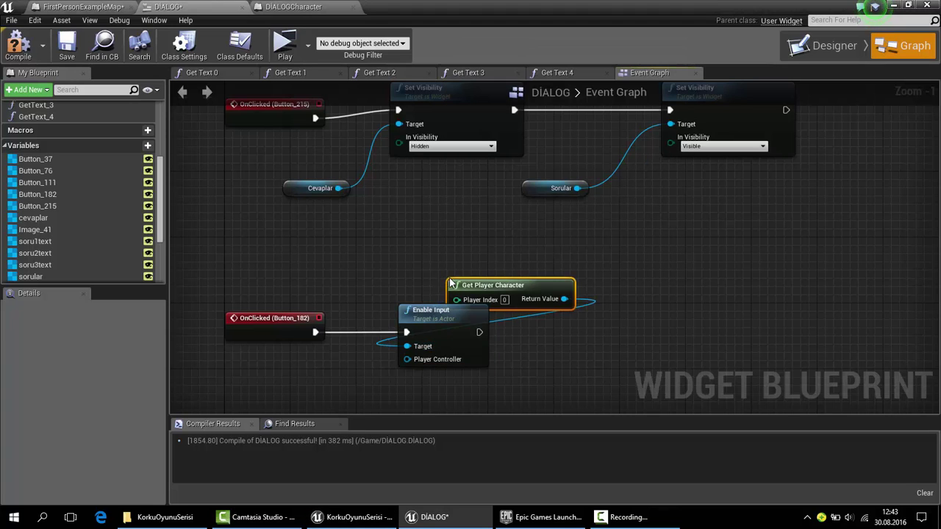
pyautogui.moveTo(505, 301); pyautogui.dragTo(438, 278)
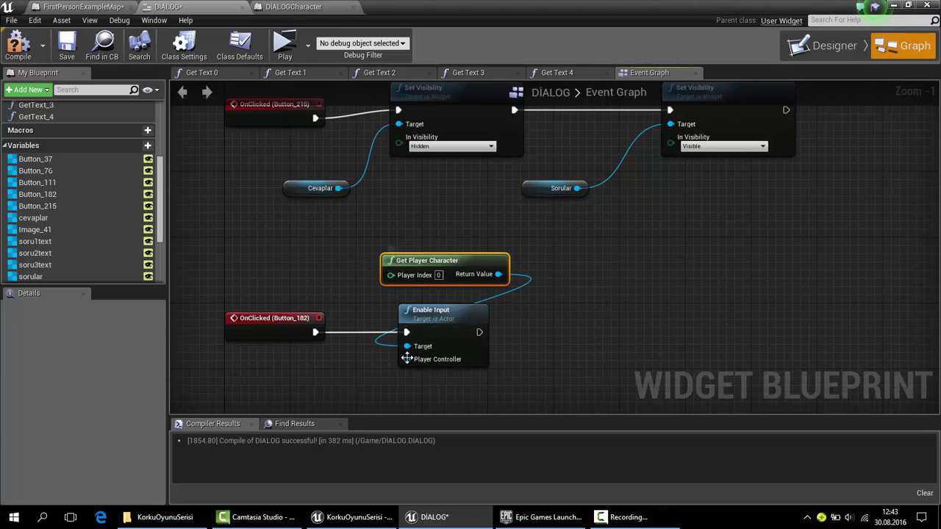
pyautogui.moveTo(407, 359); pyautogui.dragTo(483, 410)
pyautogui.write('get pla')
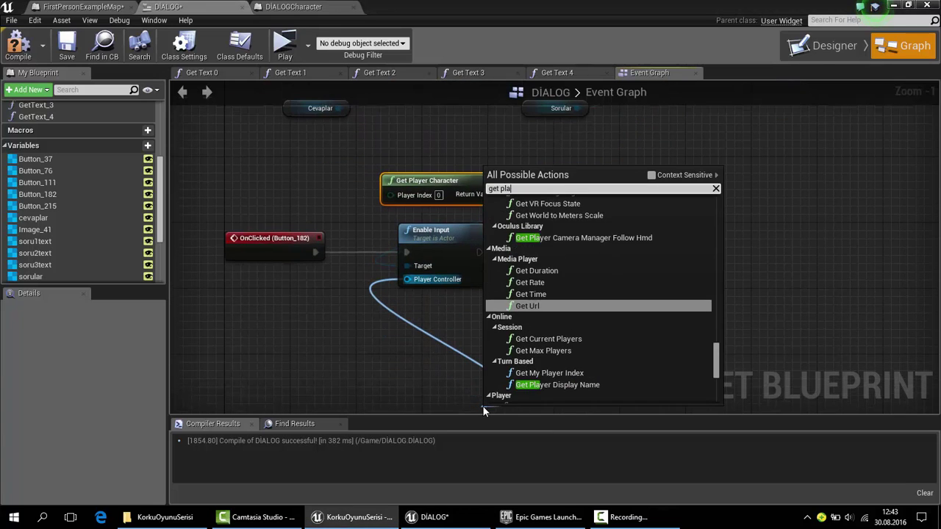
pyautogui.write('yer contr')
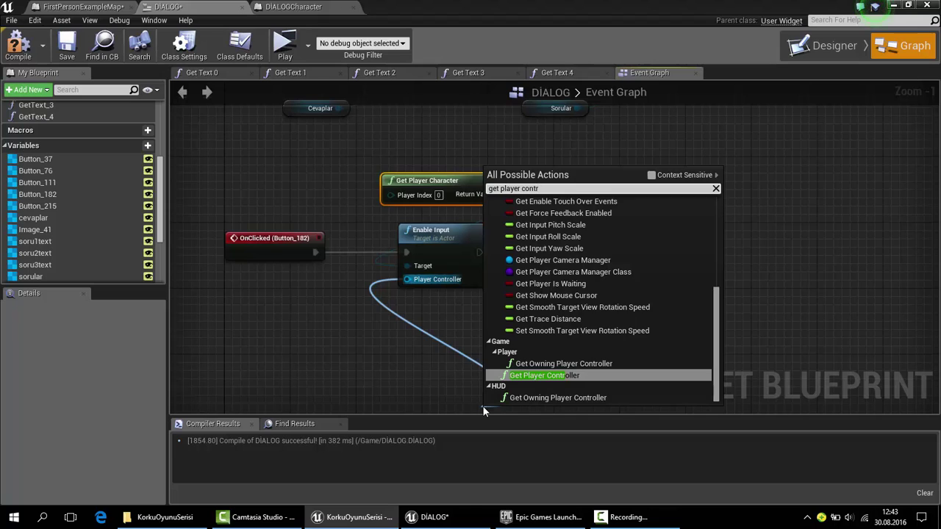
pyautogui.press('Return')
pyautogui.moveTo(522, 413); pyautogui.dragTo(409, 294)
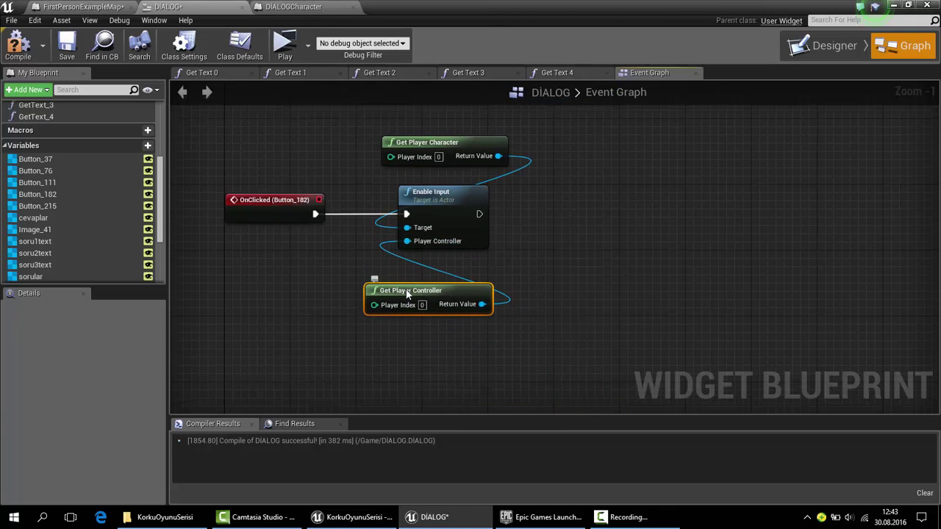
pyautogui.moveTo(591, 216); pyautogui.dragTo(521, 239, button='right')
pyautogui.moveTo(410, 236); pyautogui.dragTo(436, 240)
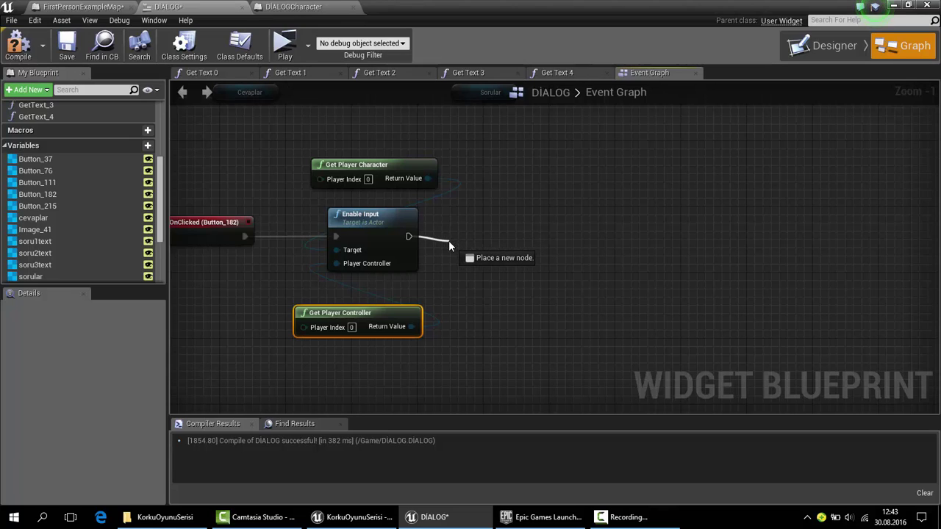
pyautogui.moveTo(451, 233)
pyautogui.mouseDown()
pyautogui.moveTo(421, 232)
pyautogui.moveTo(485, 237)
pyautogui.mouseUp()
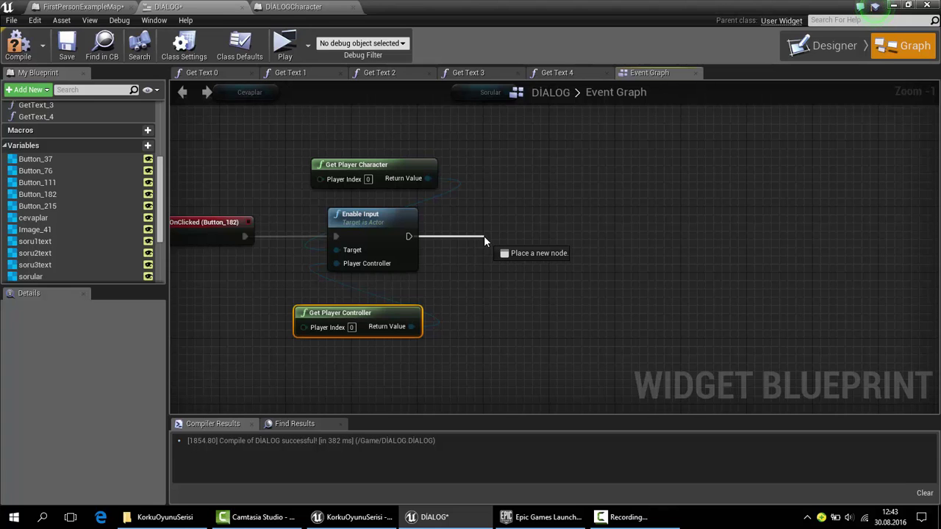
# Step: Check the DİALOGCharacter blueprint, then bring the DİALOG graph's Enable Input node into view
pyautogui.scroll(-3, 484, 236)
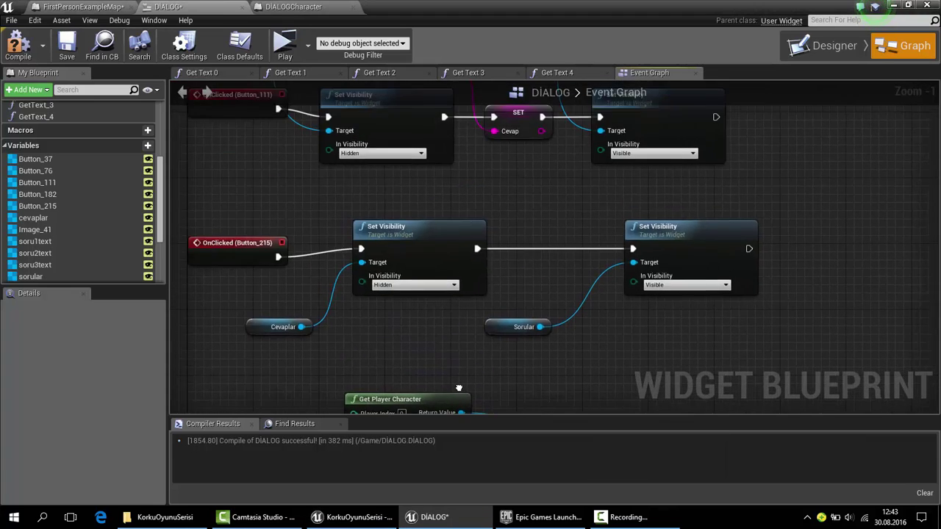
pyautogui.moveTo(484, 235)
pyautogui.mouseDown(button='right')
pyautogui.moveTo(471, 270)
pyautogui.moveTo(463, 412)
pyautogui.mouseUp(button='right')
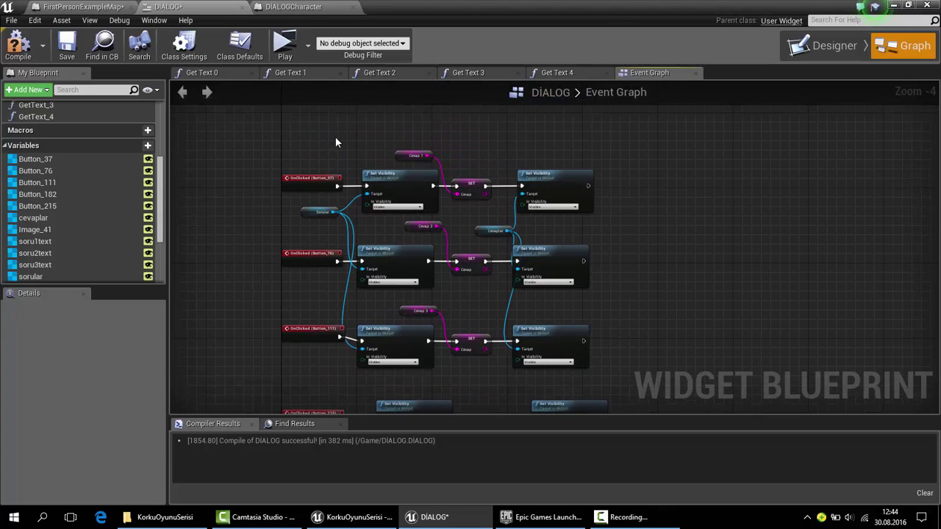
pyautogui.click(291, 7)
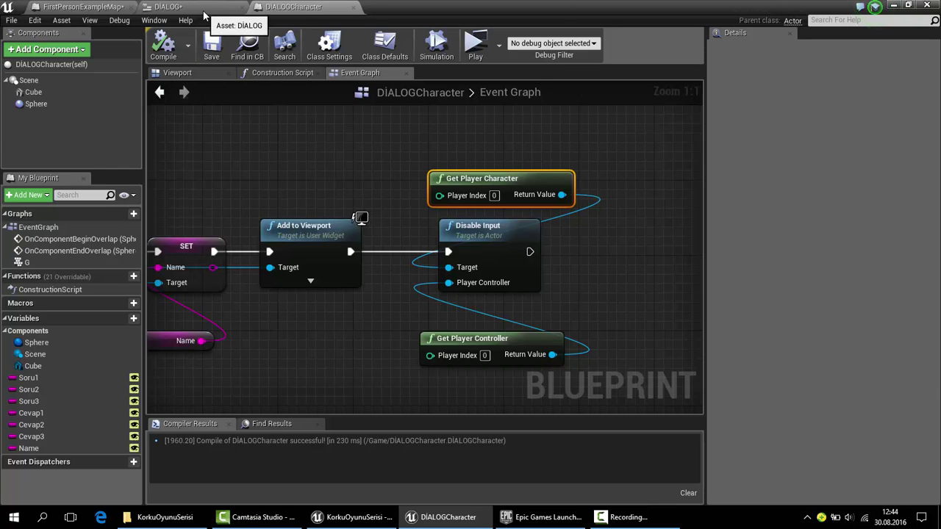
pyautogui.click(167, 7)
pyautogui.scroll(1, 391, 152)
pyautogui.scroll(4, 397, 140)
pyautogui.scroll(-3, 403, 121)
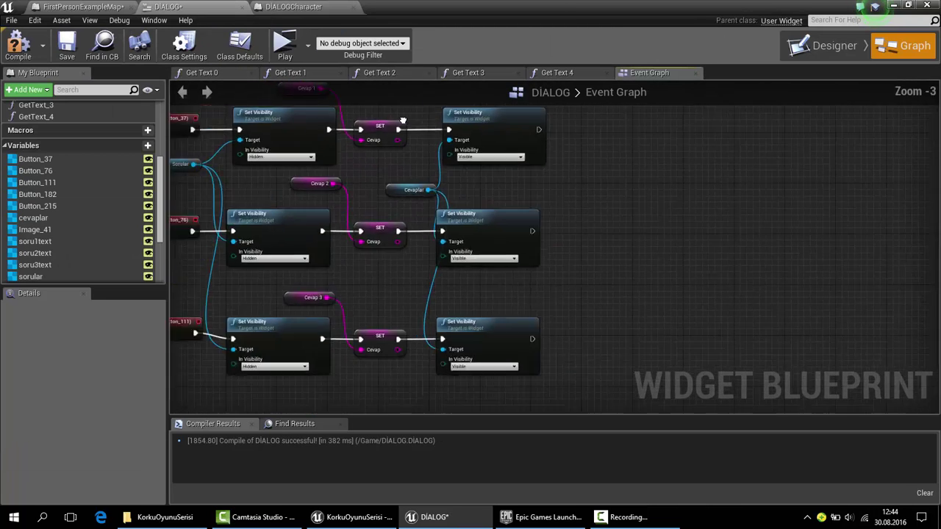
pyautogui.scroll(-1, 403, 122)
pyautogui.scroll(3, 402, 122)
pyautogui.moveTo(419, 303); pyautogui.dragTo(479, 163, button='right')
pyautogui.moveTo(556, 185); pyautogui.dragTo(524, 185)
pyautogui.moveTo(419, 192); pyautogui.dragTo(447, 96, button='right')
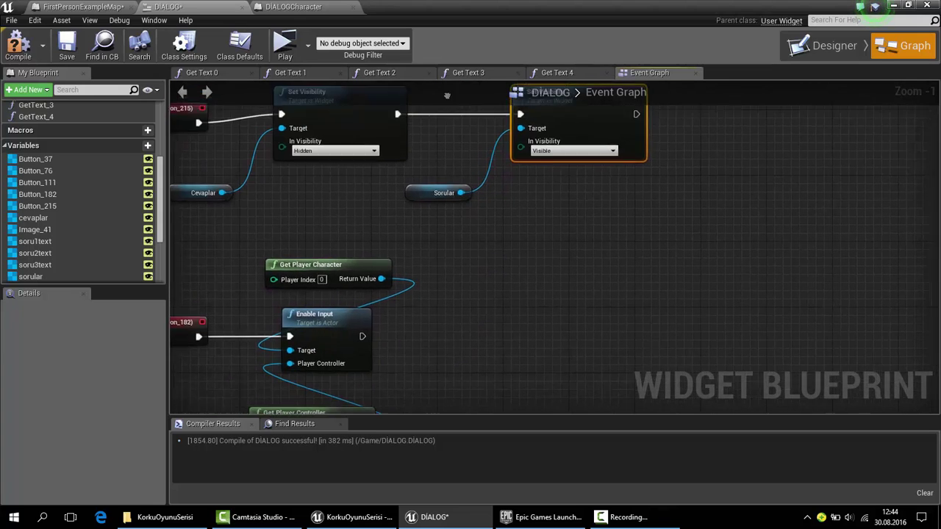
pyautogui.moveTo(363, 336); pyautogui.dragTo(335, 288, button='right')
# Step: Add Remove from Parent after Enable Input, then compile and save the DİALOG widget
pyautogui.moveTo(335, 287)
pyautogui.mouseDown()
pyautogui.moveTo(378, 280)
pyautogui.moveTo(392, 291)
pyautogui.mouseUp()
pyautogui.write('remove from')
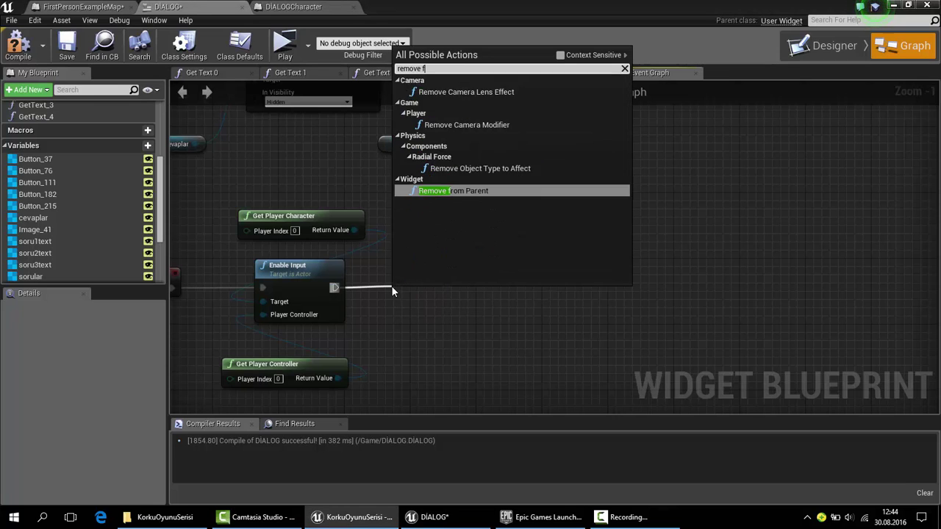
pyautogui.press('Return')
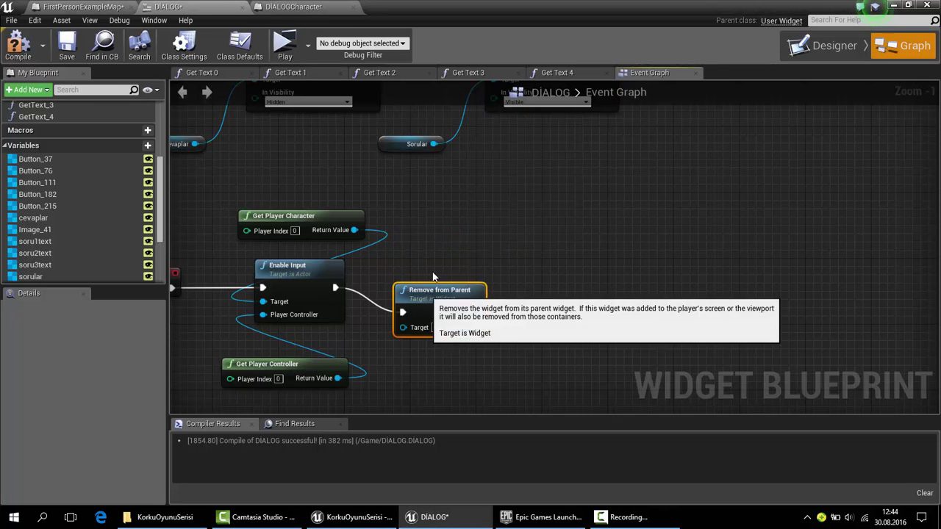
pyautogui.click(16, 44)
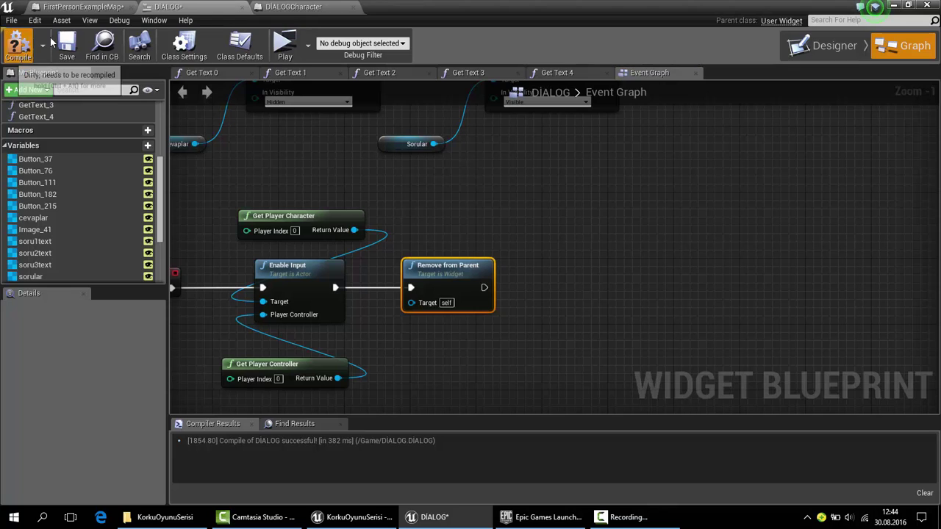
pyautogui.click(66, 44)
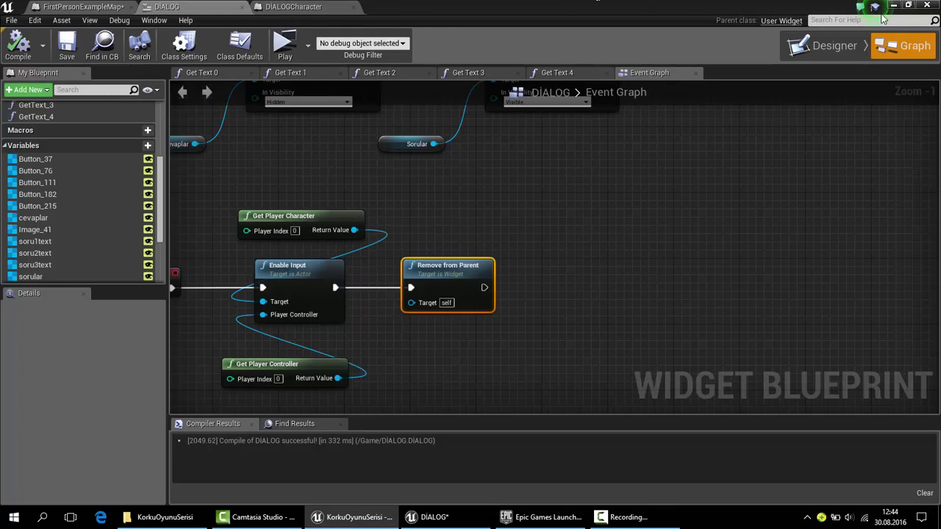
pyautogui.click(901, 4)
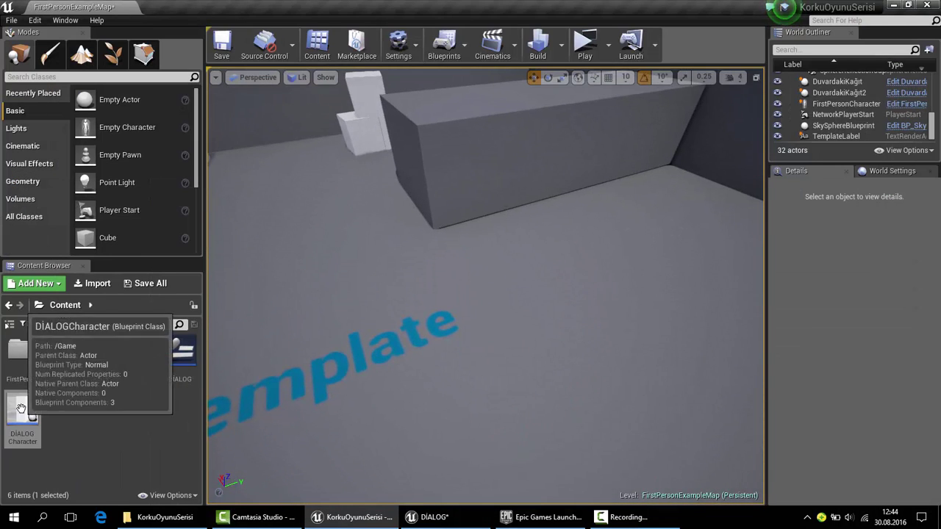
# Step: Place a DİALOGCharacter actor on the floor by the long wall and raise it along Z
pyautogui.moveTo(22, 416)
pyautogui.mouseDown()
pyautogui.moveTo(526, 221)
pyautogui.moveTo(496, 262)
pyautogui.mouseUp()
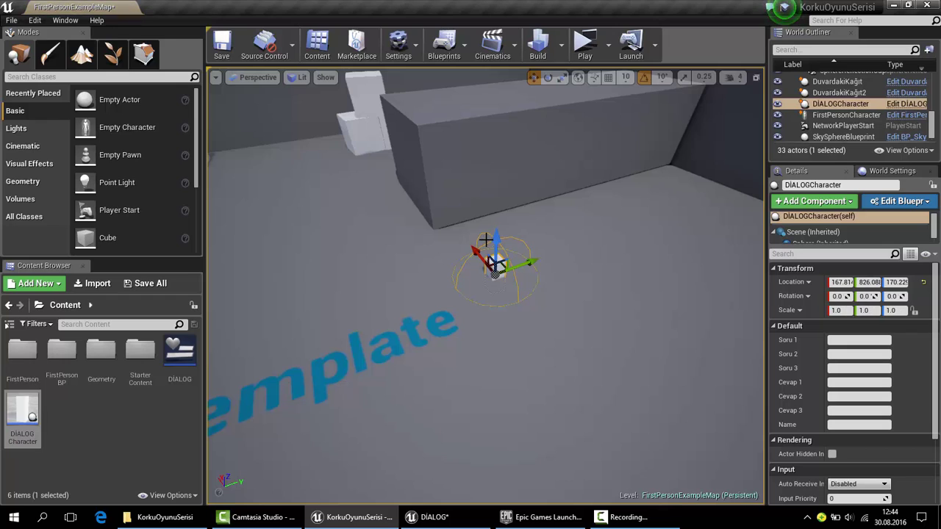
pyautogui.moveTo(492, 228); pyautogui.dragTo(485, 177)
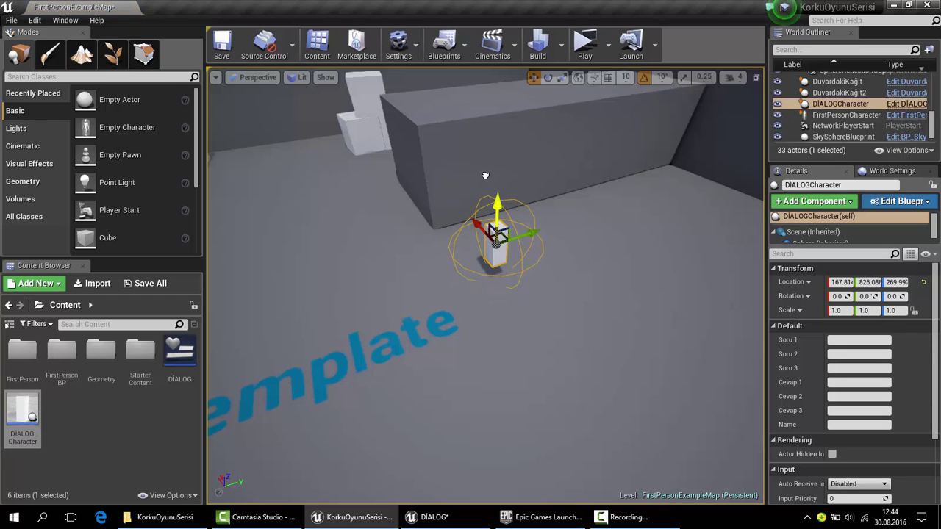
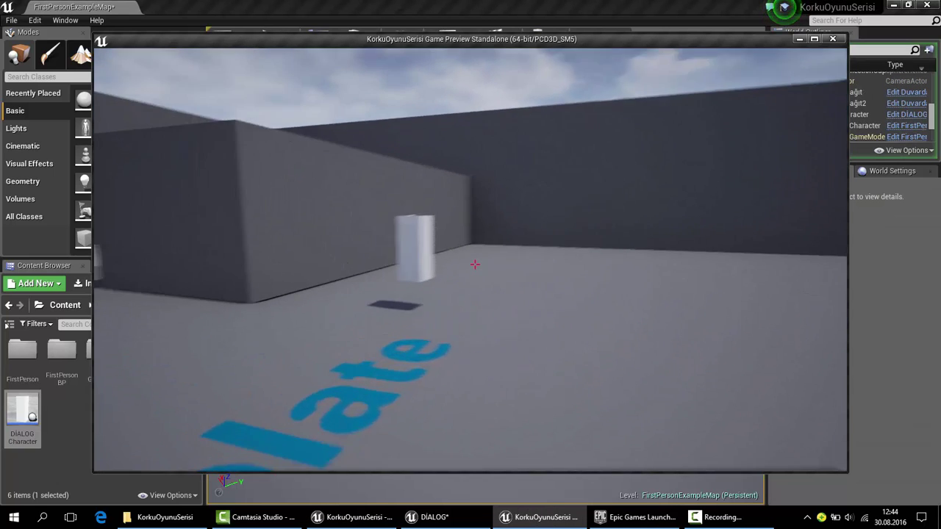
# Step: Walk toward the white box in the standalone game, then press Esc to stop the play-test
pyautogui.press('w')
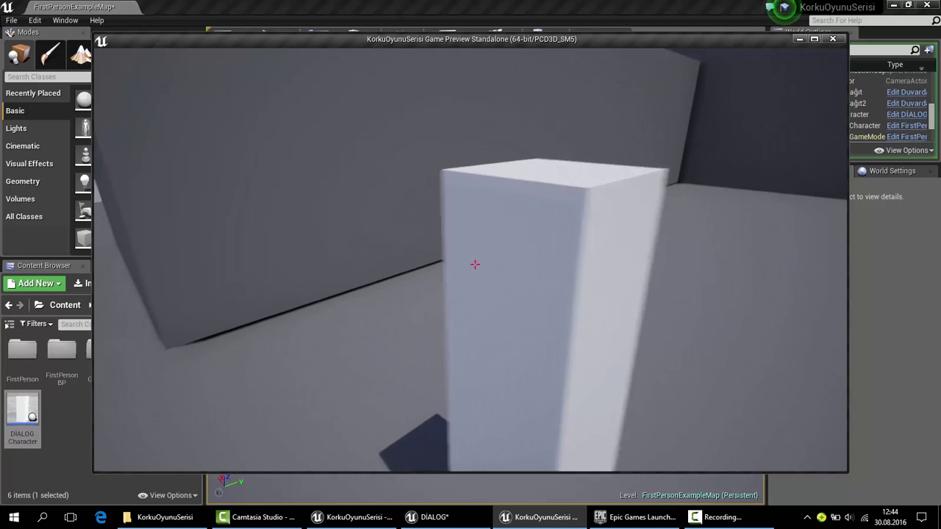
pyautogui.press('w')
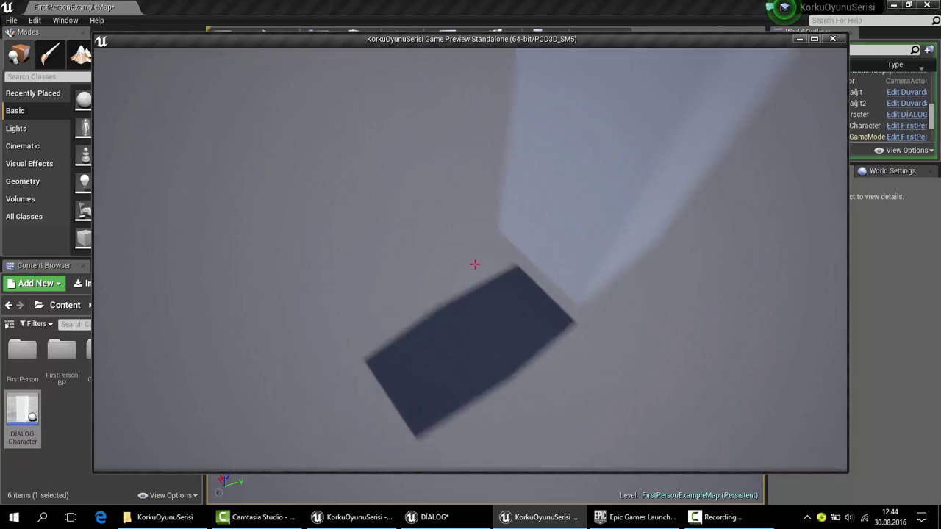
pyautogui.moveTo(475, 265)
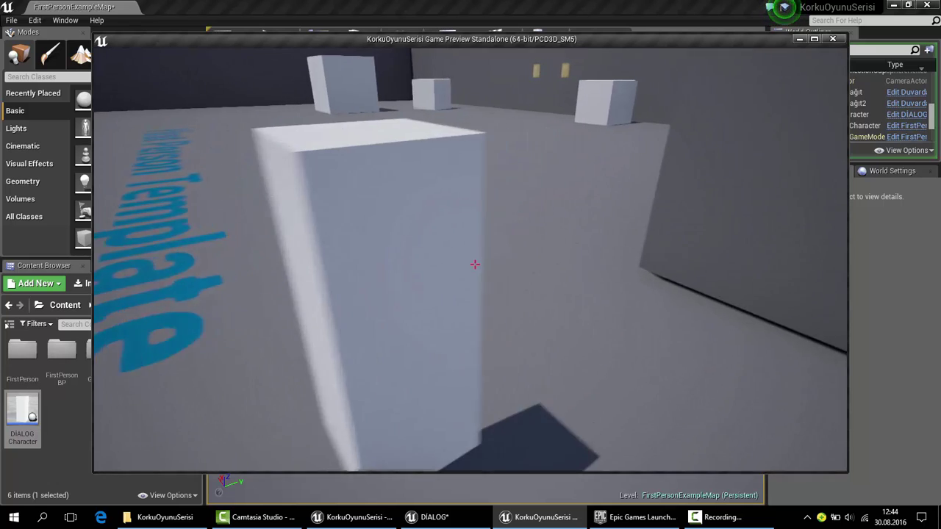
pyautogui.press('Escape')
# Step: In the DIALOGCharacter graph, delete the G key event next to the Gate
pyautogui.click(430, 517)
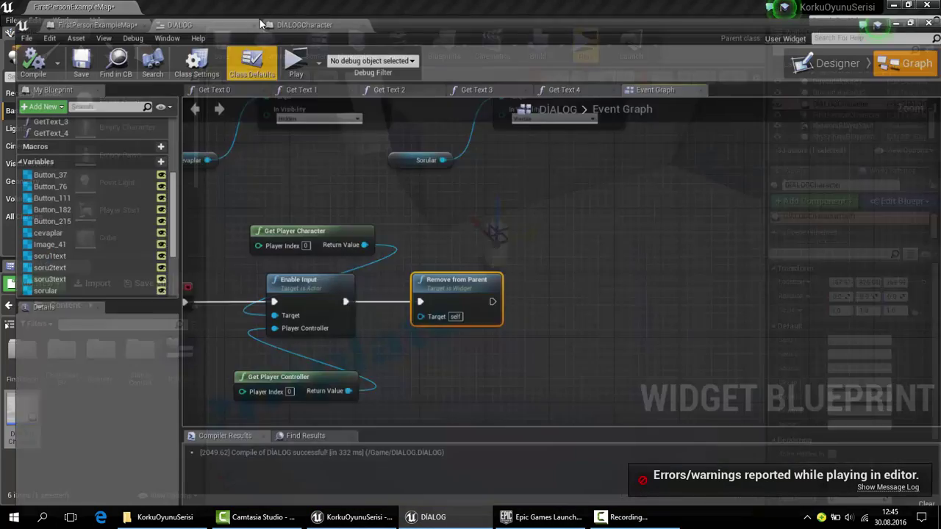
pyautogui.click(294, 7)
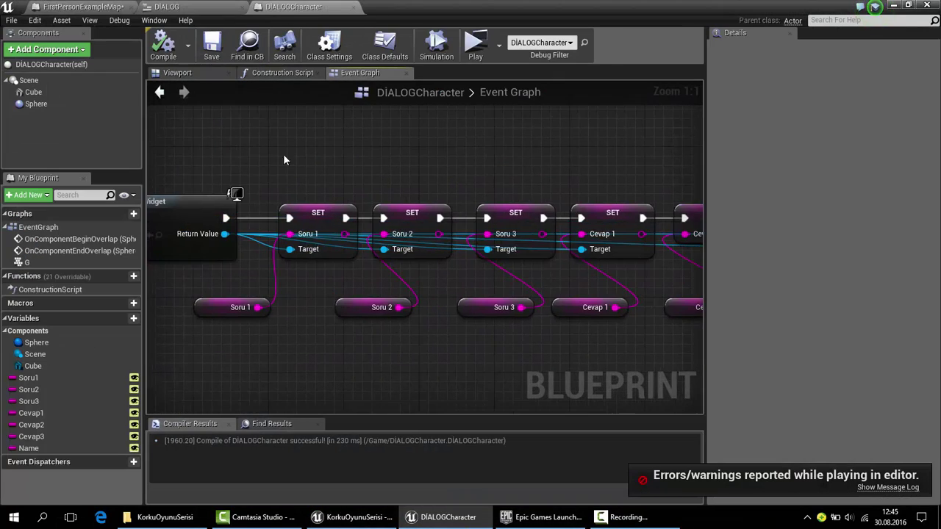
pyautogui.moveTo(285, 160); pyautogui.dragTo(471, 159, button='right')
pyautogui.scroll(-1, 470, 159)
pyautogui.scroll(-1, 470, 159)
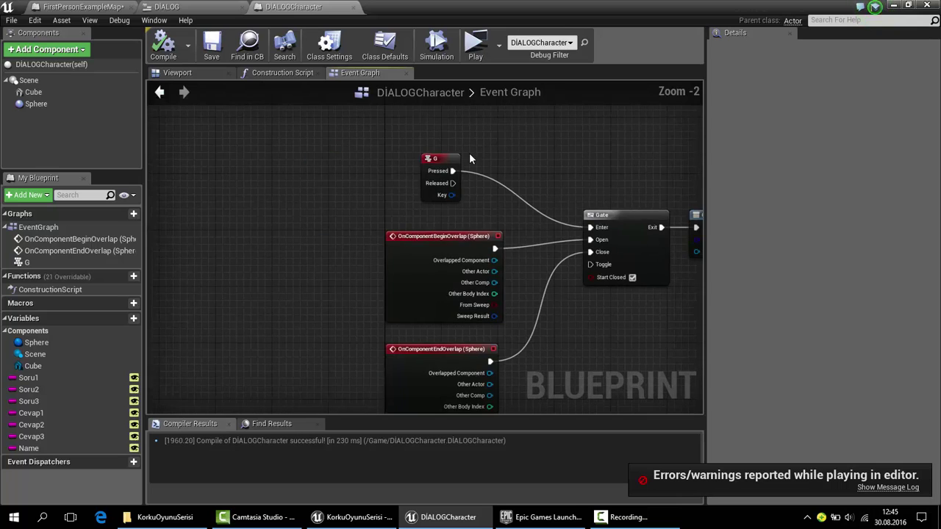
pyautogui.scroll(2, 471, 158)
pyautogui.click(393, 183)
pyautogui.click(275, 169)
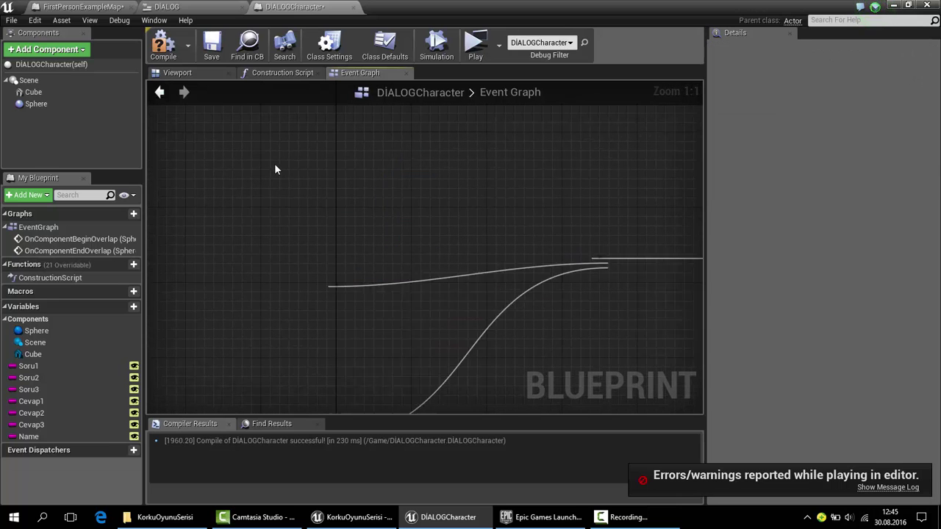
pyautogui.moveTo(274, 169); pyautogui.dragTo(276, 257, button='right')
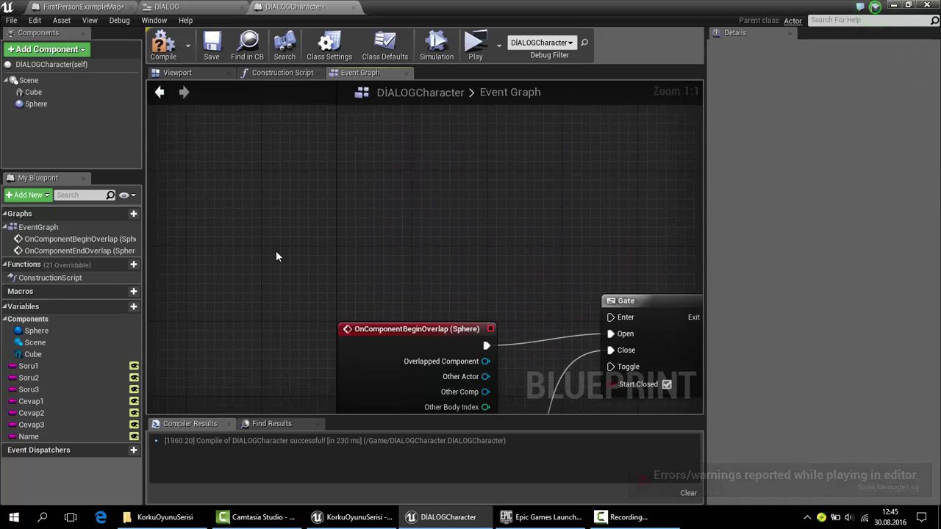
# Step: Add an Event Tick feeding a new Branch, with the Branch's True output driving the Gate's Enter
pyautogui.rightClick(285, 214)
pyautogui.write('event t')
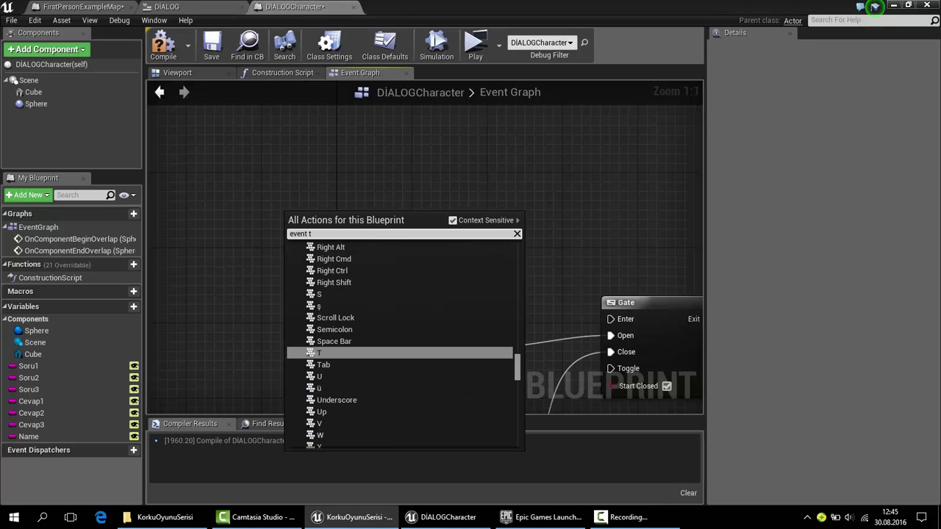
pyautogui.write('ick')
pyautogui.press('Return')
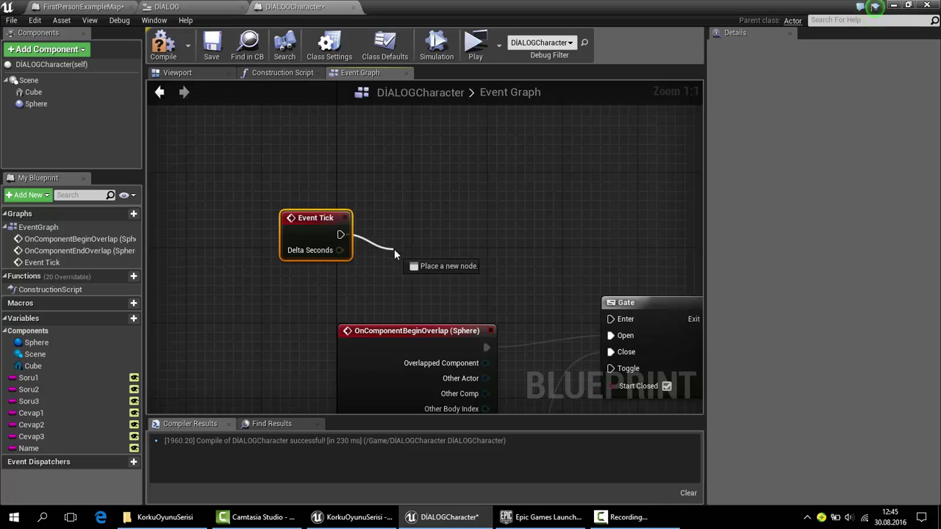
pyautogui.moveTo(394, 253); pyautogui.dragTo(420, 257)
pyautogui.write('branch')
pyautogui.press('Return')
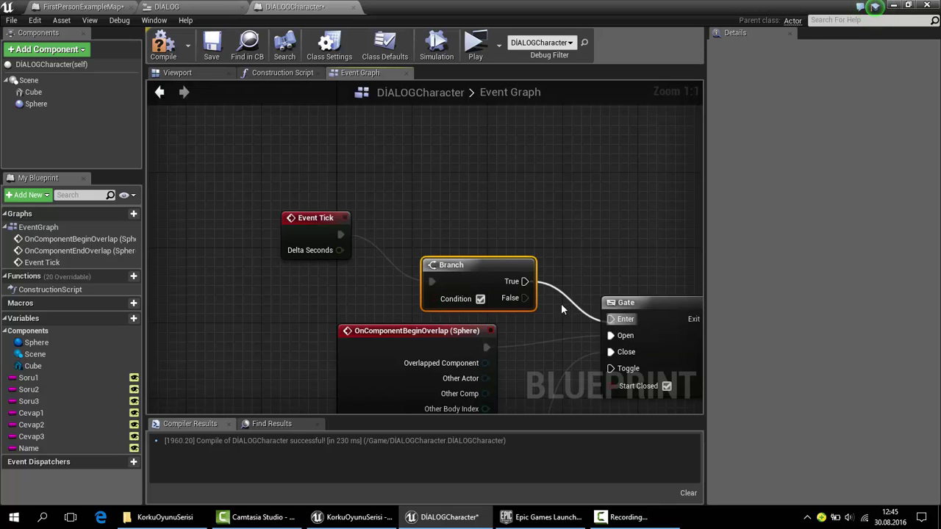
pyautogui.moveTo(428, 292)
pyautogui.mouseDown()
pyautogui.moveTo(457, 254)
pyautogui.moveTo(492, 158)
pyautogui.mouseUp()
# Step: Feed the Branch Condition from Is Input Key Down, targeting Get Player Controller
pyautogui.write('is')
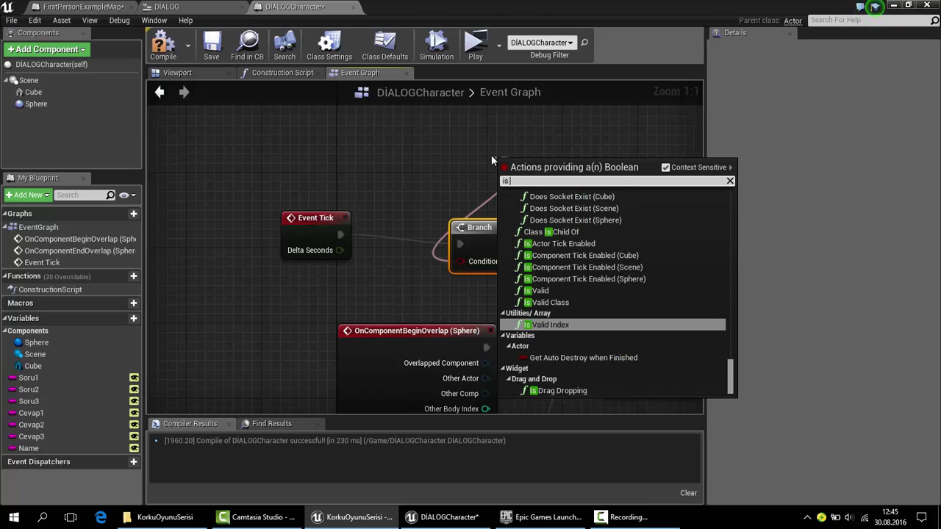
pyautogui.write(' input ')
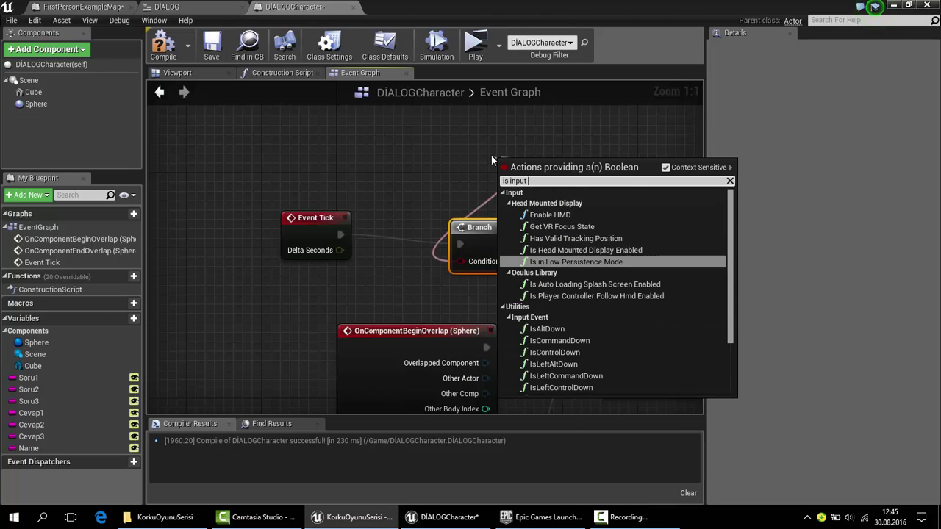
pyautogui.write('key do')
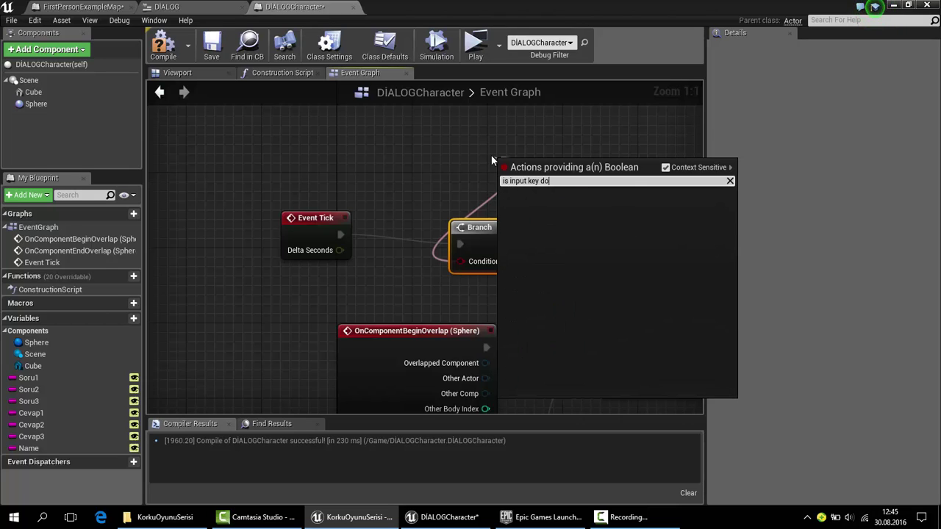
pyautogui.click(666, 168)
pyautogui.click(619, 212)
pyautogui.moveTo(544, 163); pyautogui.dragTo(363, 152)
pyautogui.write('get player contr')
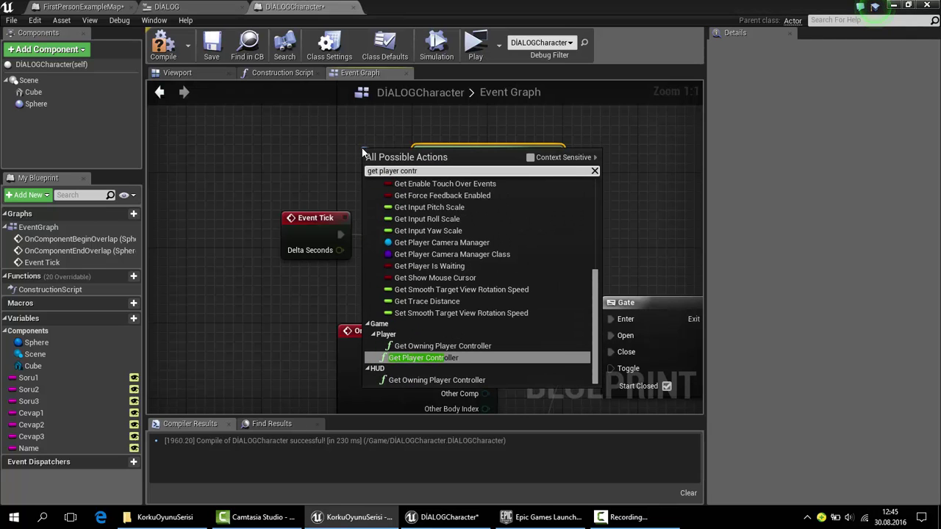
pyautogui.press('Return')
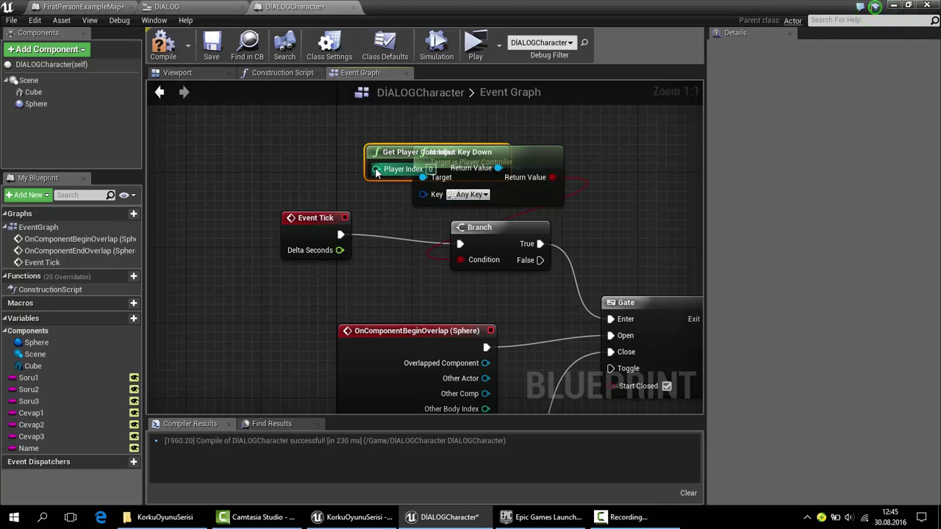
pyautogui.moveTo(376, 169); pyautogui.dragTo(271, 148)
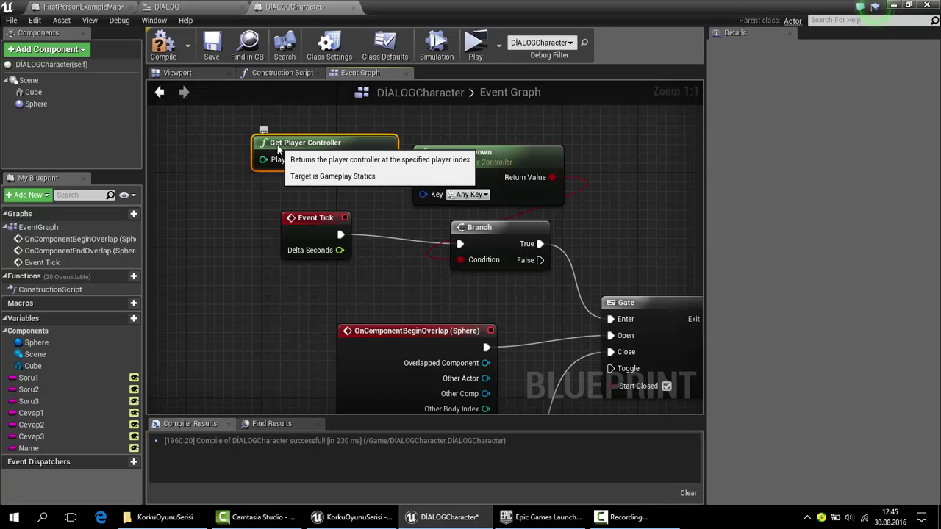
# Step: Set the Is Input Key Down node's Key to E
pyautogui.click(484, 195)
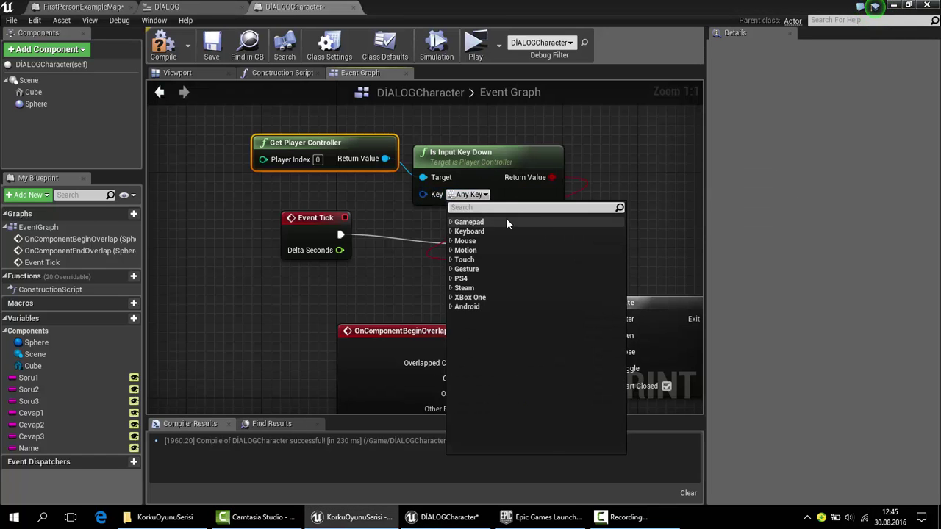
pyautogui.write('e')
pyautogui.scroll(-5, 494, 291)
pyautogui.scroll(-5, 494, 292)
pyautogui.scroll(-5, 485, 309)
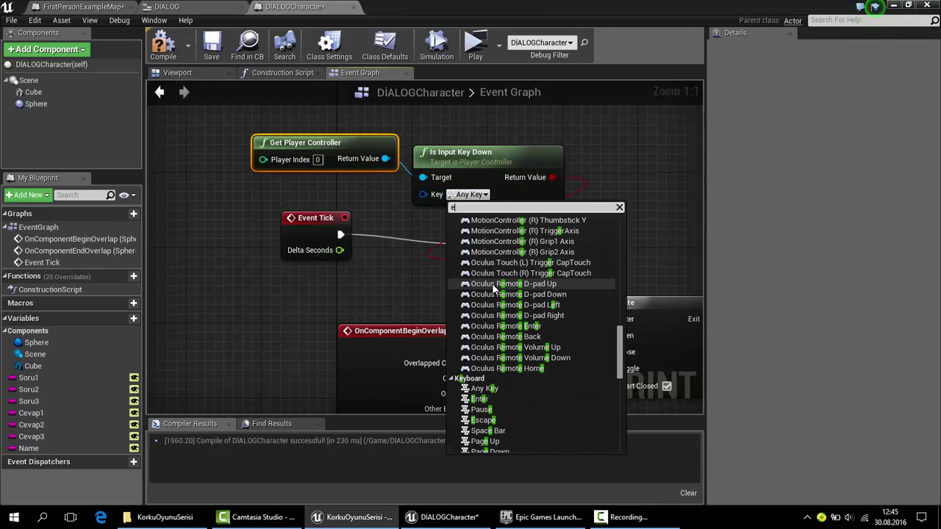
pyautogui.scroll(-3, 470, 338)
pyautogui.scroll(-2, 471, 354)
pyautogui.scroll(-1, 481, 362)
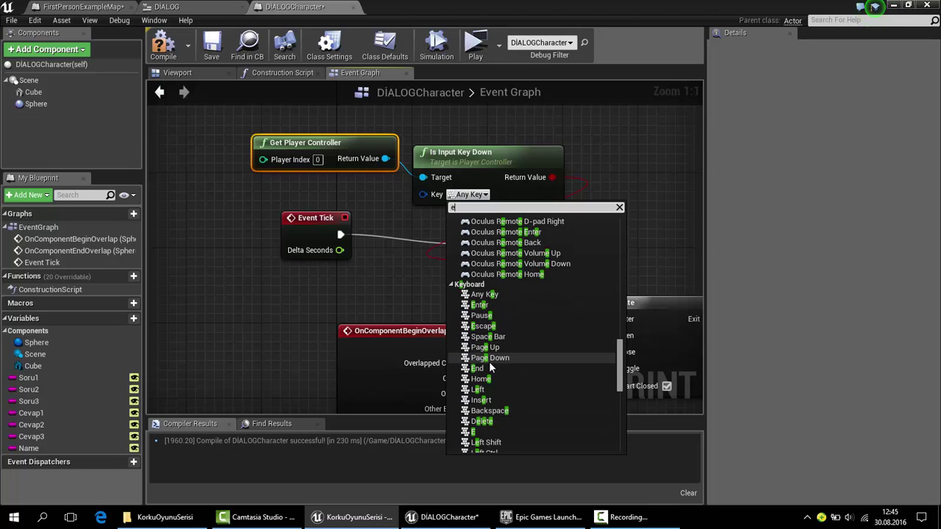
pyautogui.scroll(-2, 489, 367)
pyautogui.click(485, 375)
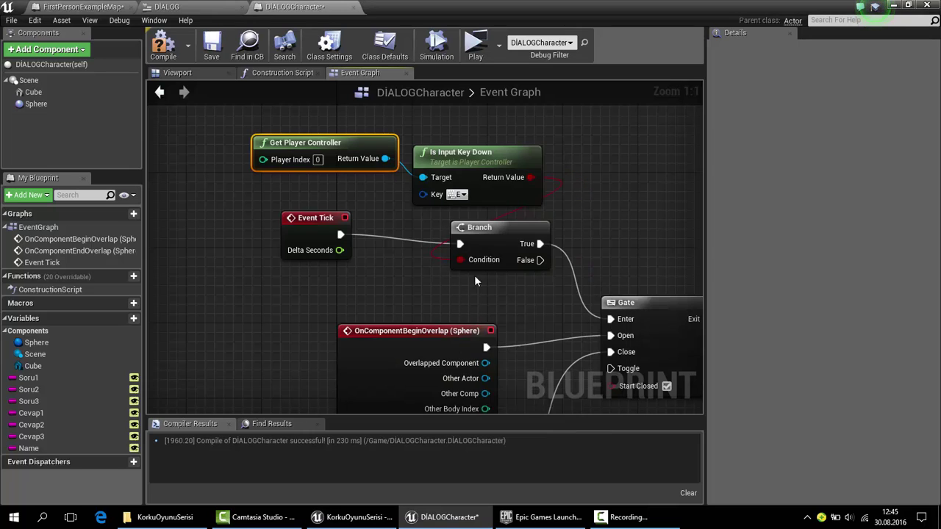
pyautogui.click(492, 155)
# Step: Box-select the Create DIALOG Widget and SET chain and shift it right
pyautogui.moveTo(465, 200); pyautogui.dragTo(428, 205, button='right')
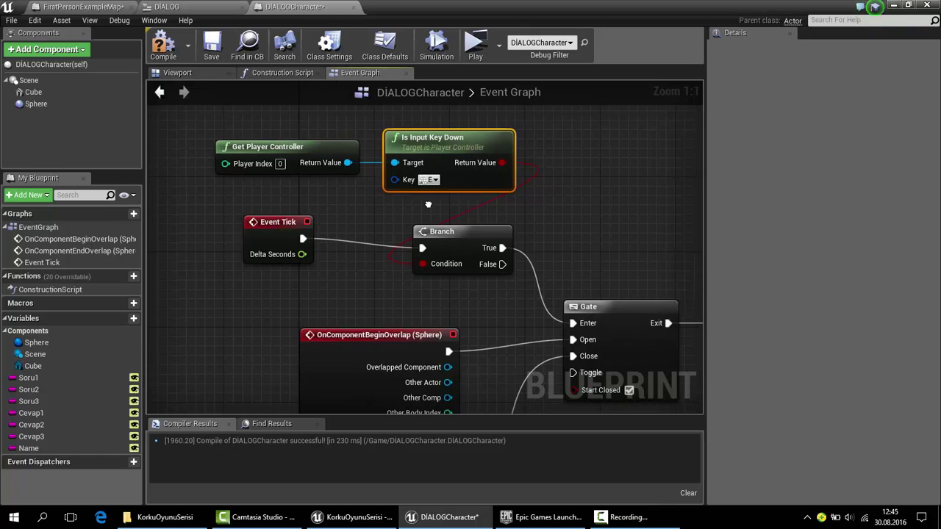
pyautogui.moveTo(377, 156); pyautogui.dragTo(354, 151, button='right')
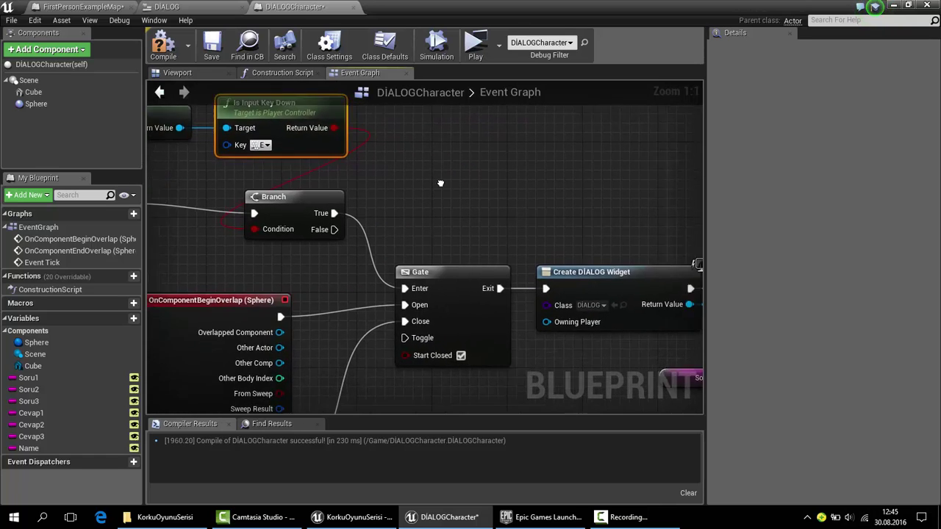
pyautogui.scroll(-4, 392, 149)
pyautogui.scroll(-1, 279, 154)
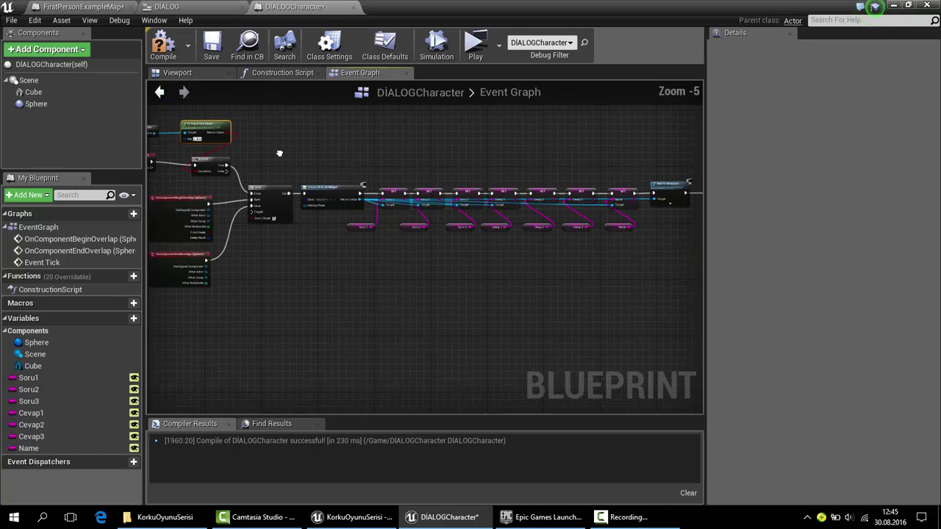
pyautogui.moveTo(308, 165)
pyautogui.mouseDown()
pyautogui.moveTo(827, 293)
pyautogui.moveTo(577, 310)
pyautogui.mouseUp()
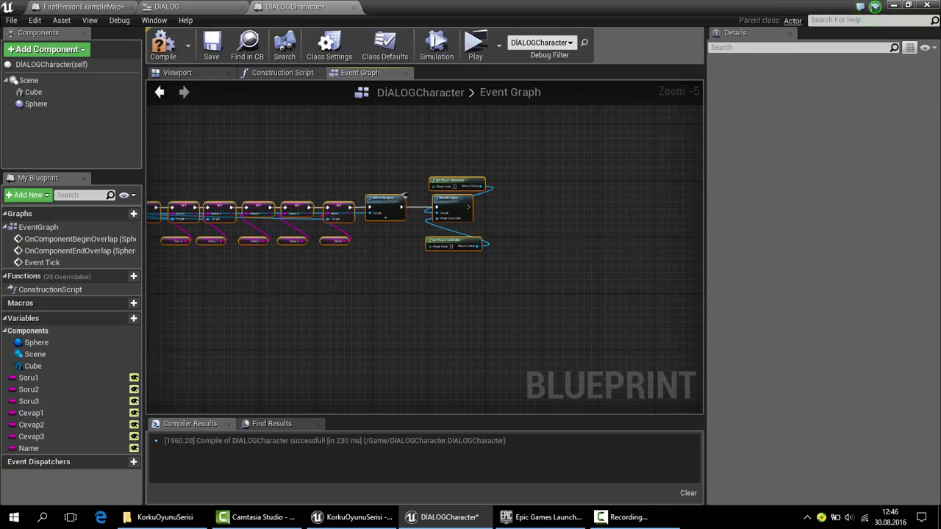
pyautogui.moveTo(405, 196); pyautogui.dragTo(337, 250, button='right')
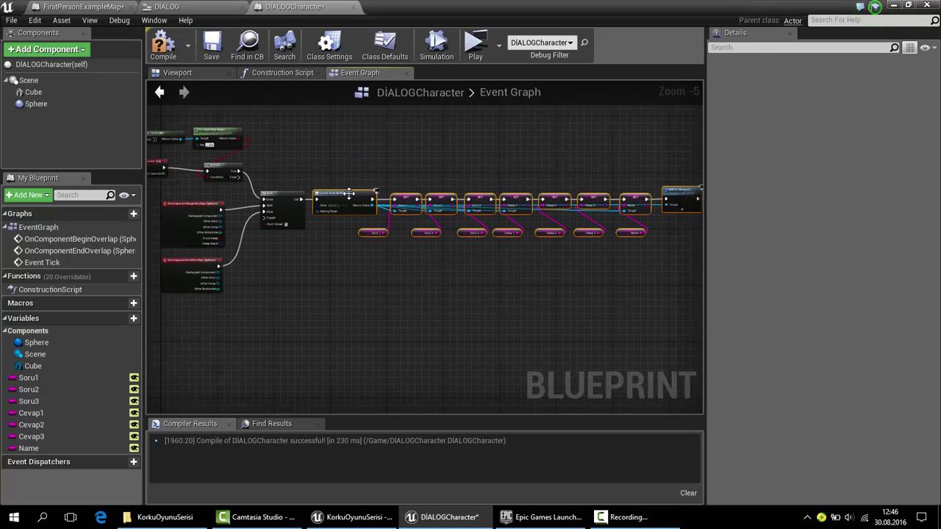
pyautogui.moveTo(349, 193); pyautogui.dragTo(422, 202)
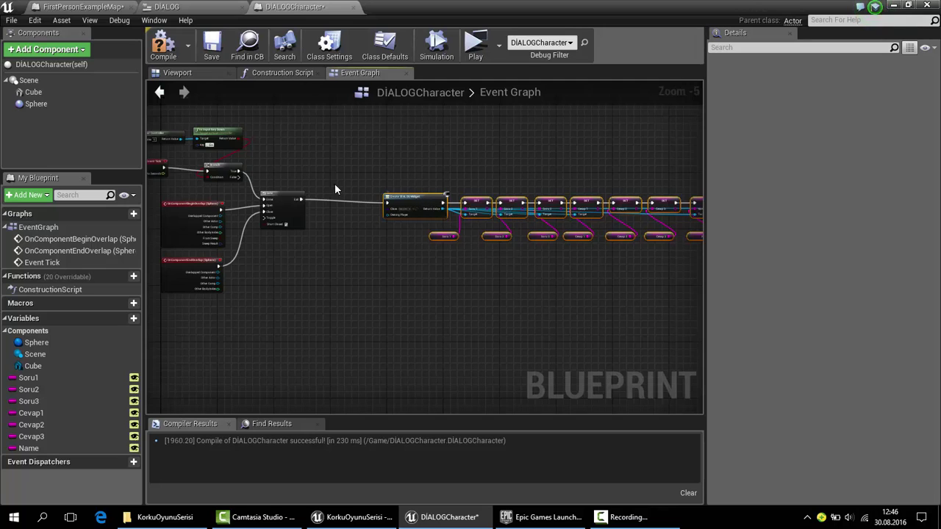
# Step: Insert a DoOnce node between the Gate's Exit and Create DIALOG Widget
pyautogui.scroll(2, 335, 190)
pyautogui.scroll(2, 334, 190)
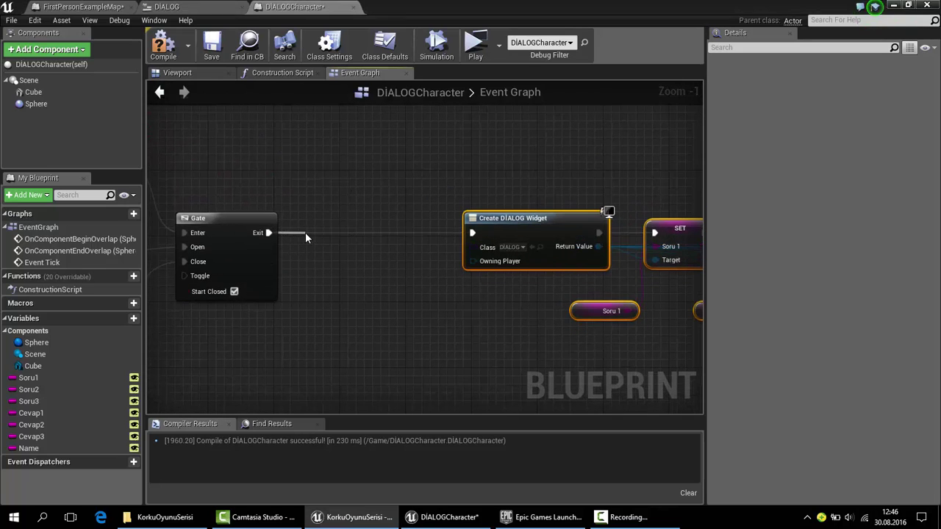
pyautogui.write('doonce')
pyautogui.moveTo(299, 237); pyautogui.dragTo(352, 221)
pyautogui.press('Return')
# Step: Add a Sequence after EndOverlap whose Then 1 output resets the DoOnce
pyautogui.moveTo(352, 222); pyautogui.dragTo(419, 267, button='right')
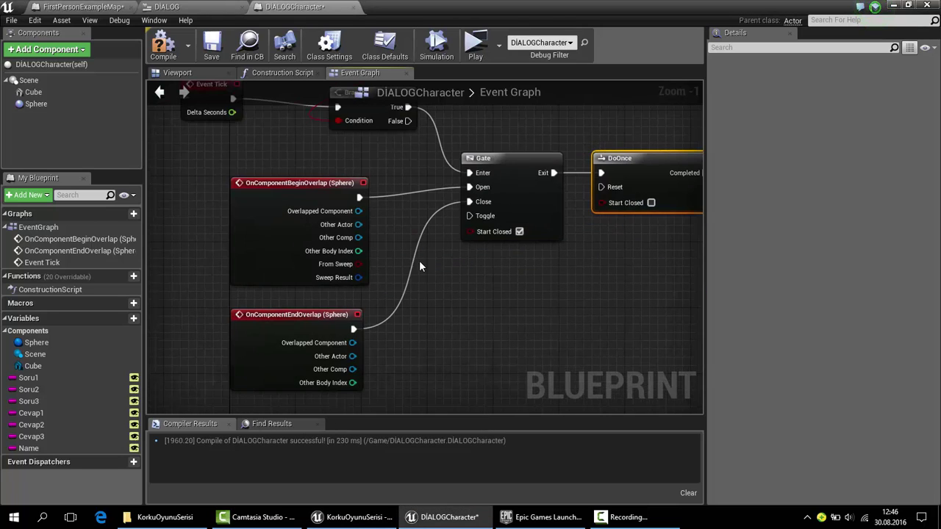
pyautogui.moveTo(353, 330); pyautogui.dragTo(417, 333)
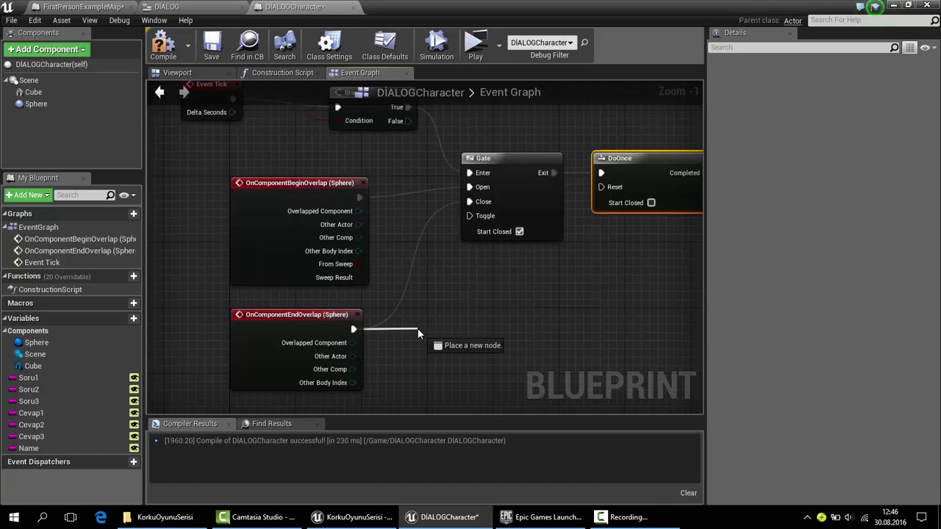
pyautogui.write('sequence')
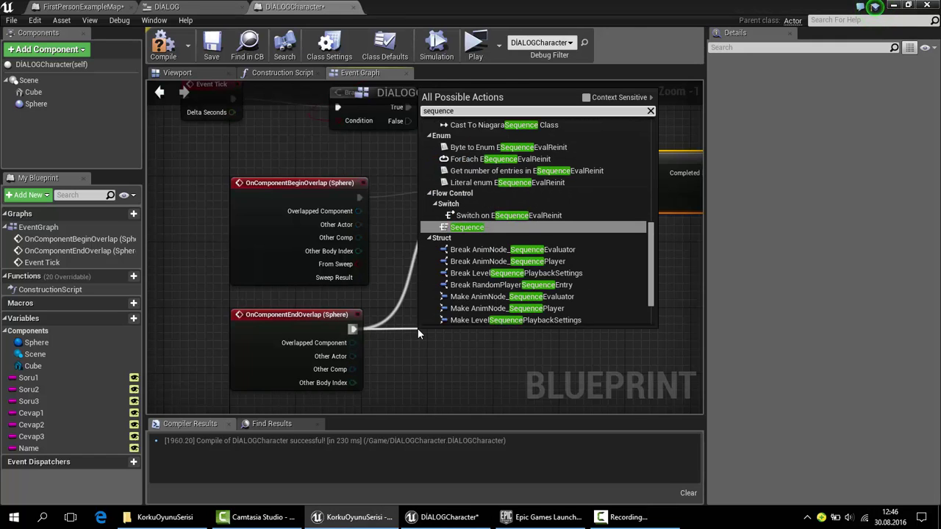
pyautogui.press('Return')
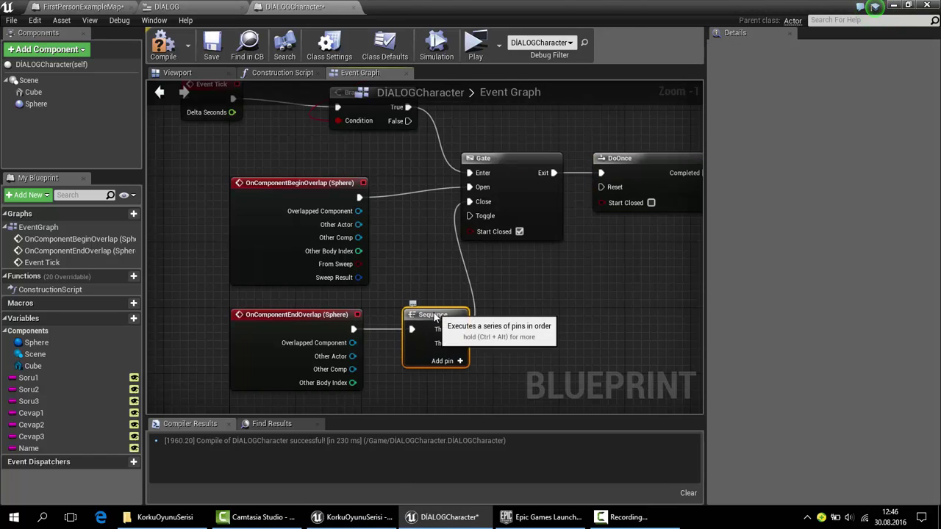
pyautogui.moveTo(458, 344); pyautogui.dragTo(618, 189)
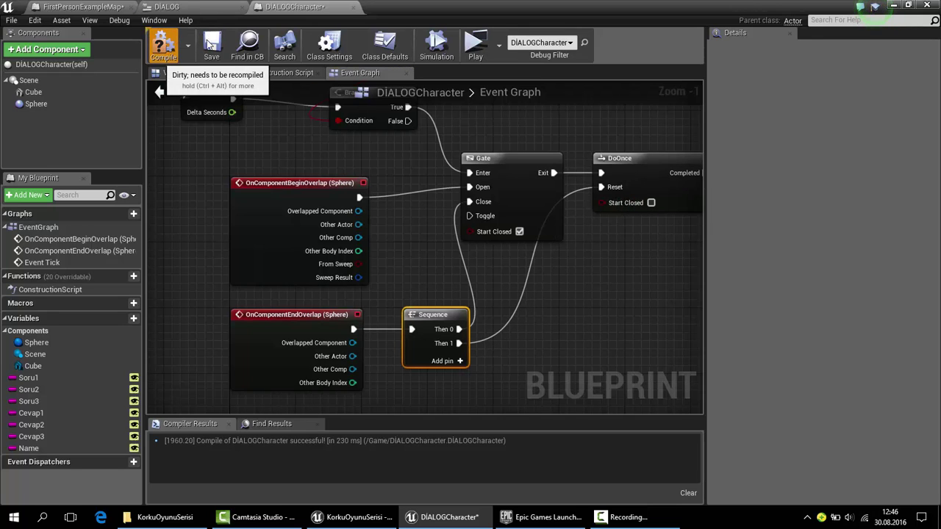
# Step: Compile the character blueprint and play-test walking toward the white pillar, then stop with Esc
pyautogui.click(165, 45)
pyautogui.click(894, 5)
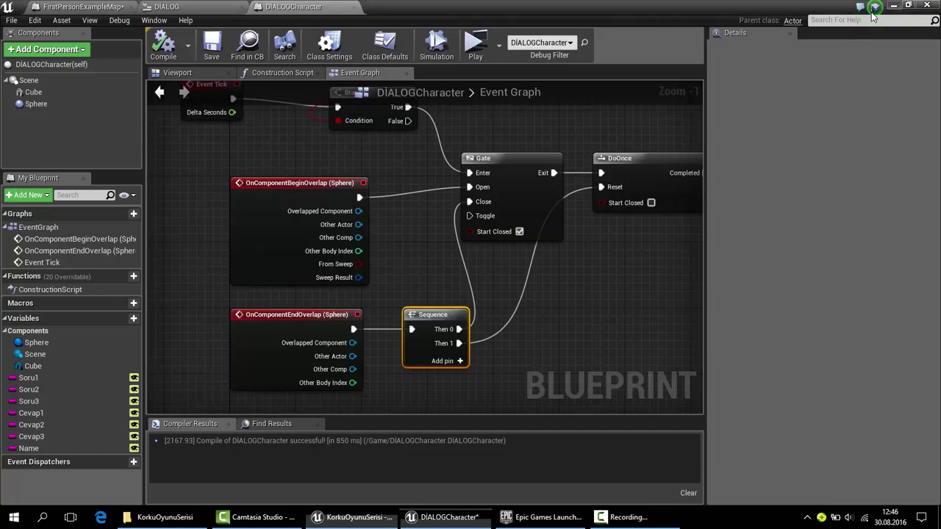
pyautogui.click(582, 70)
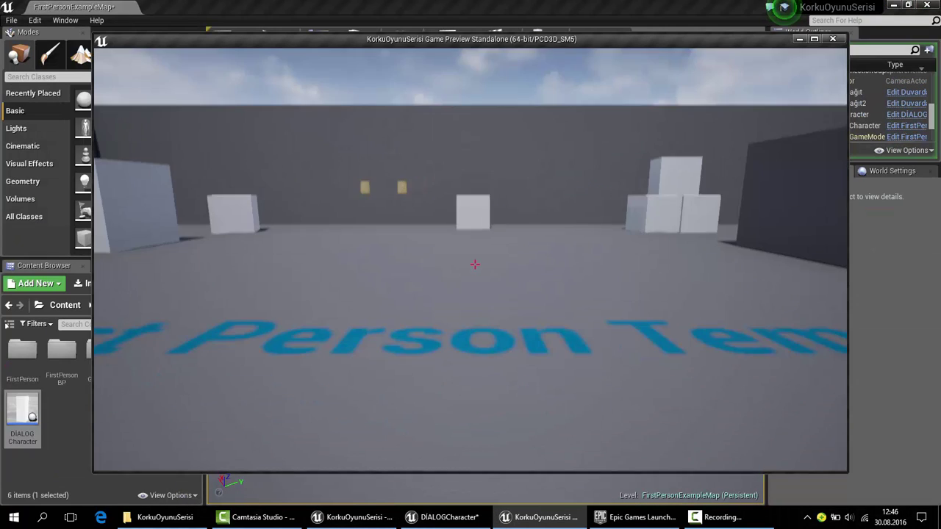
pyautogui.press('w')
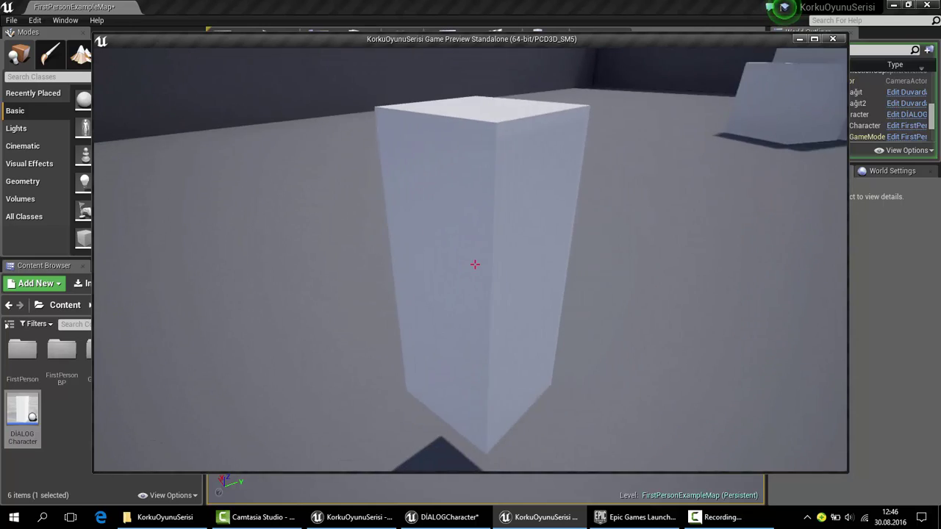
pyautogui.press('Escape')
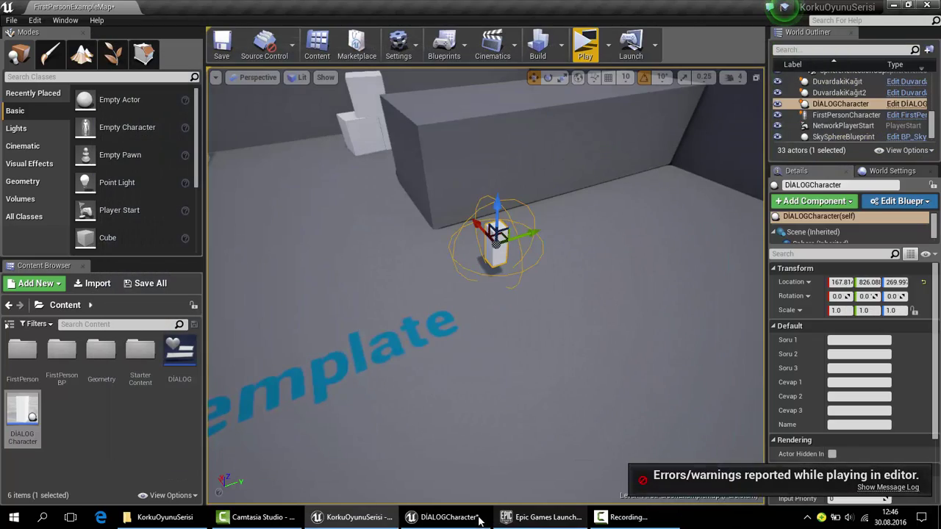
# Step: Review the Soru/Cevap setters and Add to Viewport nodes in the DİALOGCharacter graph
pyautogui.click(472, 517)
pyautogui.moveTo(479, 241); pyautogui.dragTo(621, 215, button='right')
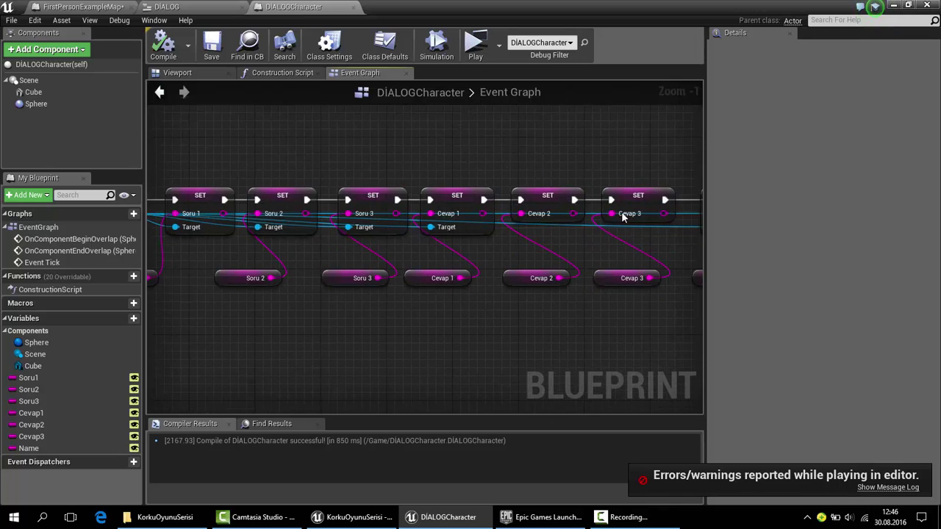
pyautogui.moveTo(410, 207)
pyautogui.mouseDown(button='right')
pyautogui.moveTo(434, 183)
pyautogui.moveTo(440, 114)
pyautogui.moveTo(557, 136)
pyautogui.mouseUp(button='right')
pyautogui.scroll(-1, 440, 114)
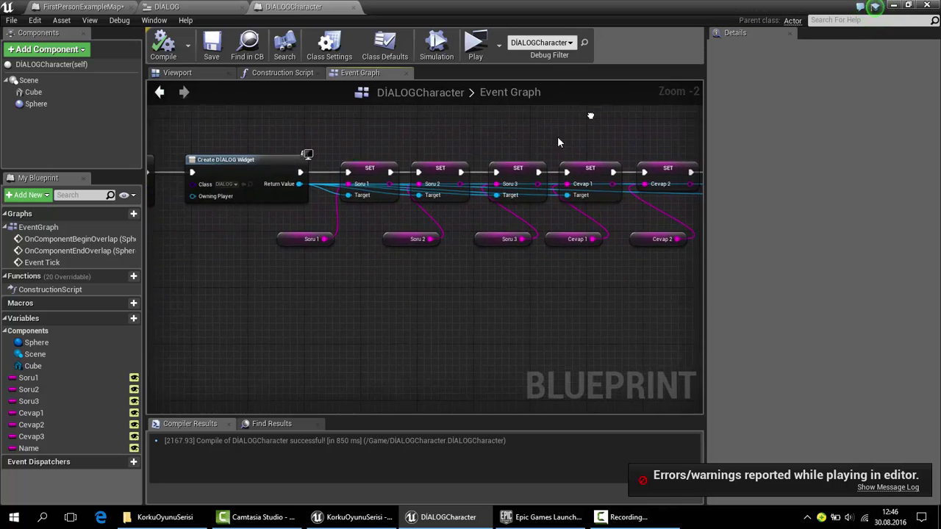
# Step: Anchor the DİALOG widget's inner Canvas Panel to its corners and set its Visibility to Visible
pyautogui.click(165, 7)
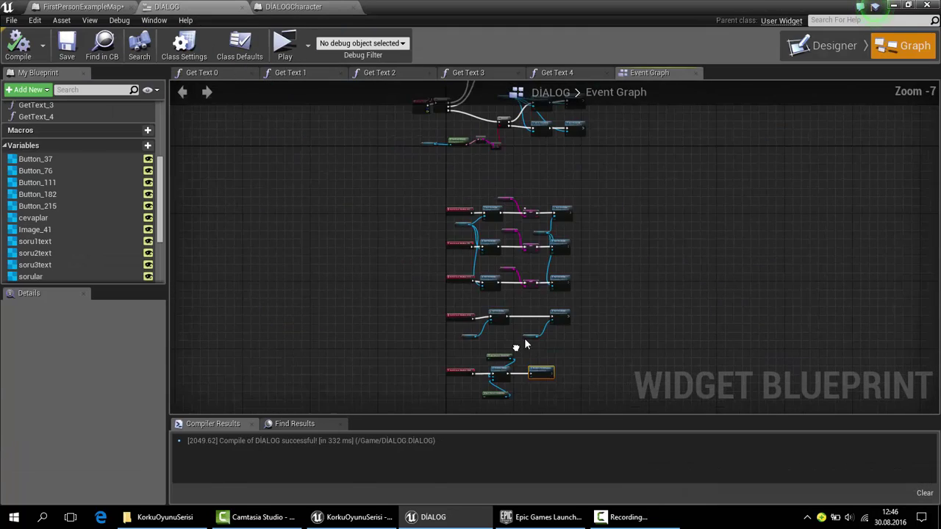
pyautogui.click(501, 251)
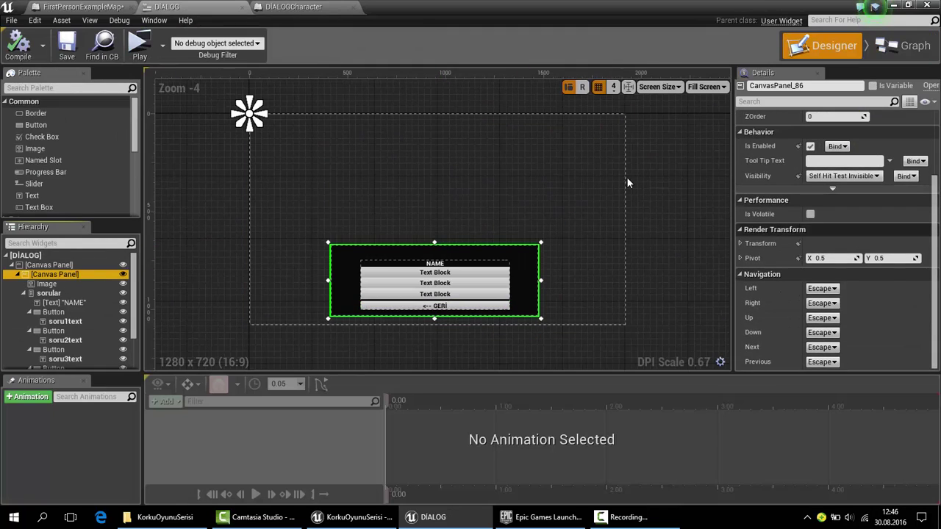
pyautogui.moveTo(250, 114)
pyautogui.mouseDown()
pyautogui.moveTo(310, 217)
pyautogui.moveTo(544, 321)
pyautogui.mouseUp()
pyautogui.click(843, 176)
pyautogui.click(817, 186)
pyautogui.scroll(3, 838, 205)
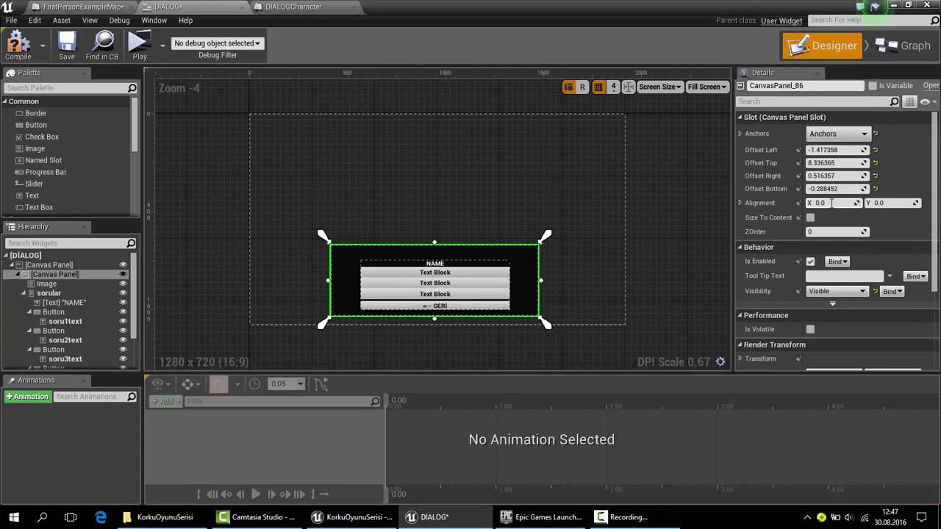
pyautogui.scroll(2, 491, 232)
pyautogui.click(353, 516)
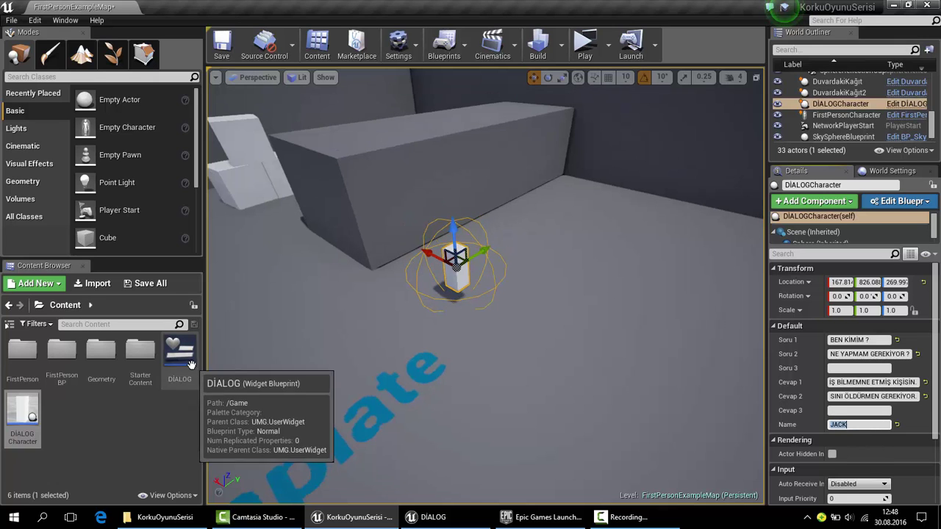
# Step: Scale DİALOGCharacter's trigger Sphere to about 7.256, then compile and save the blueprint
pyautogui.click(433, 517)
pyautogui.click(84, 104)
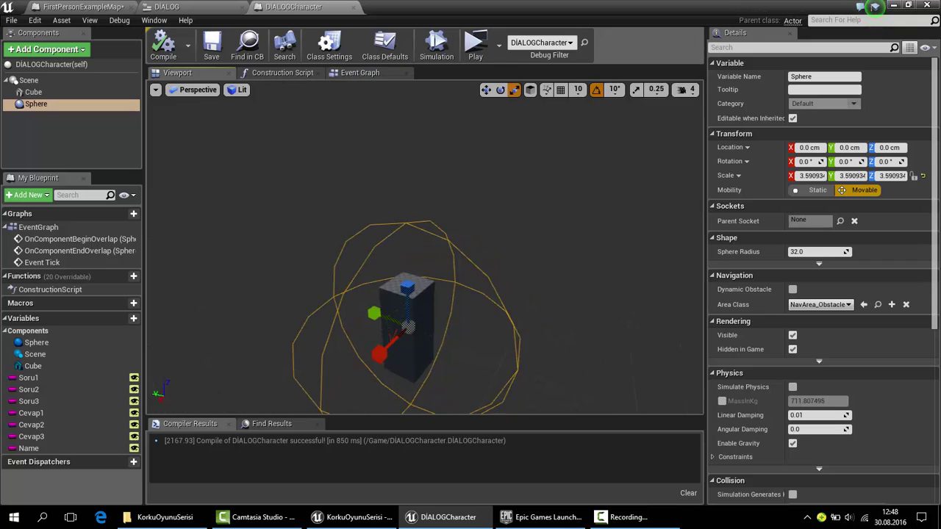
pyautogui.click(359, 73)
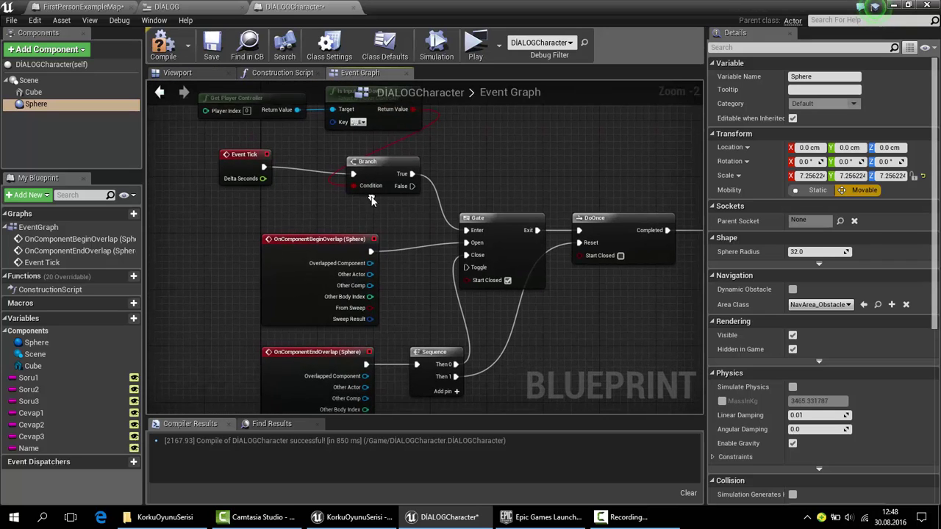
pyautogui.moveTo(447, 183); pyautogui.dragTo(441, 199, button='right')
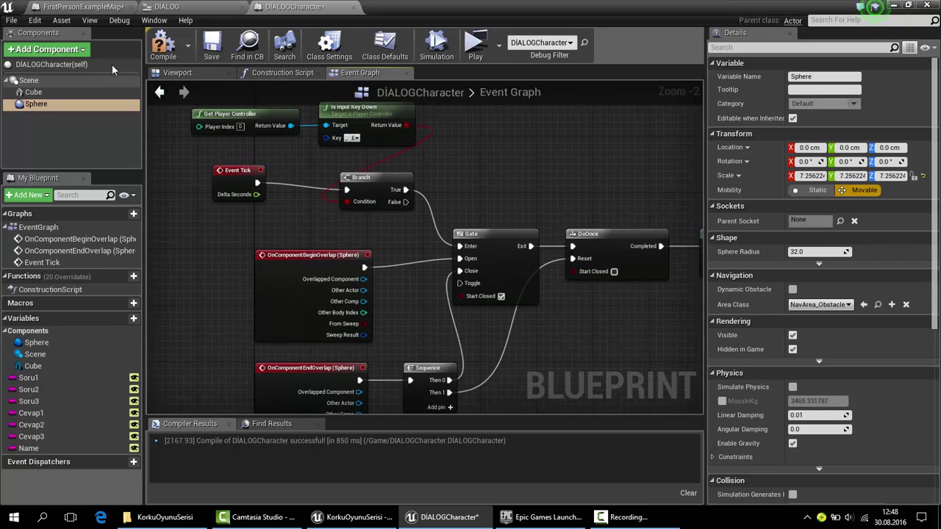
pyautogui.click(211, 44)
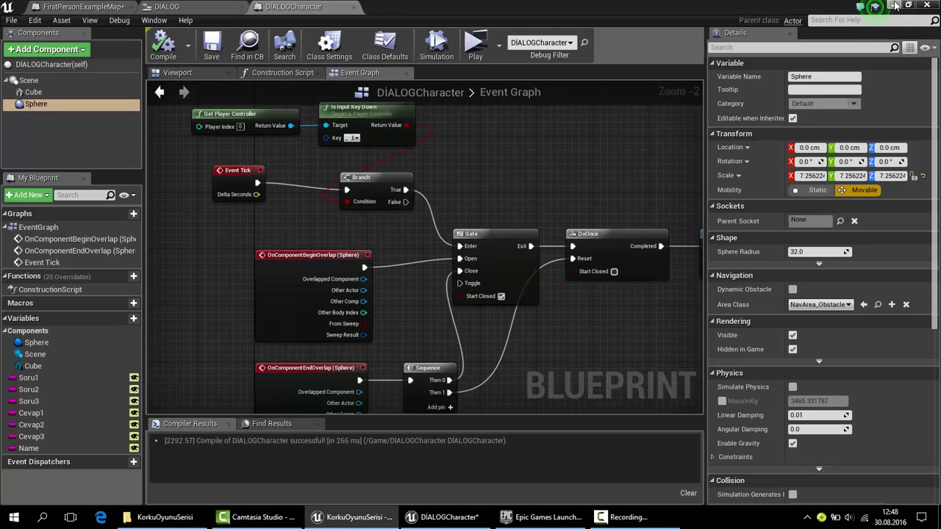
pyautogui.click(893, 5)
# Step: Start a play-test, walk up to the NPC pillar and press E to open its dialog
pyautogui.click(585, 41)
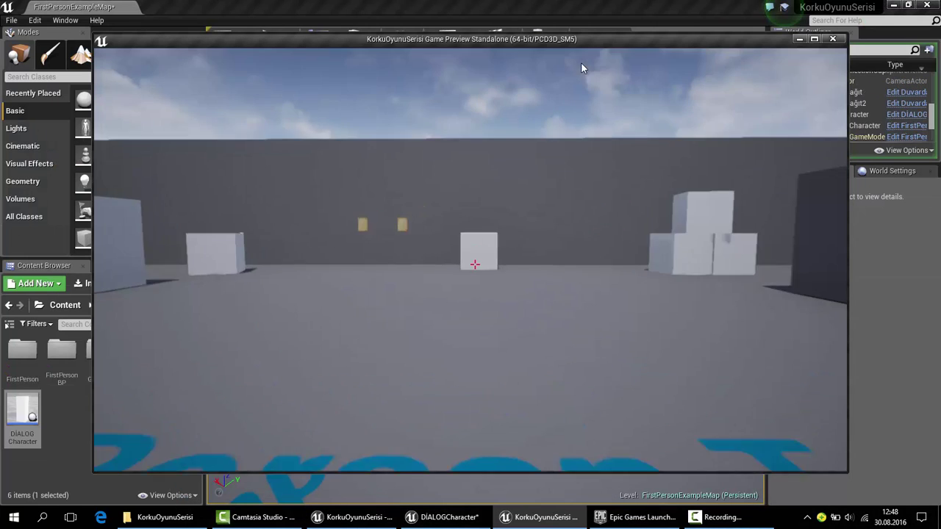
pyautogui.click(580, 68)
pyautogui.press('w')
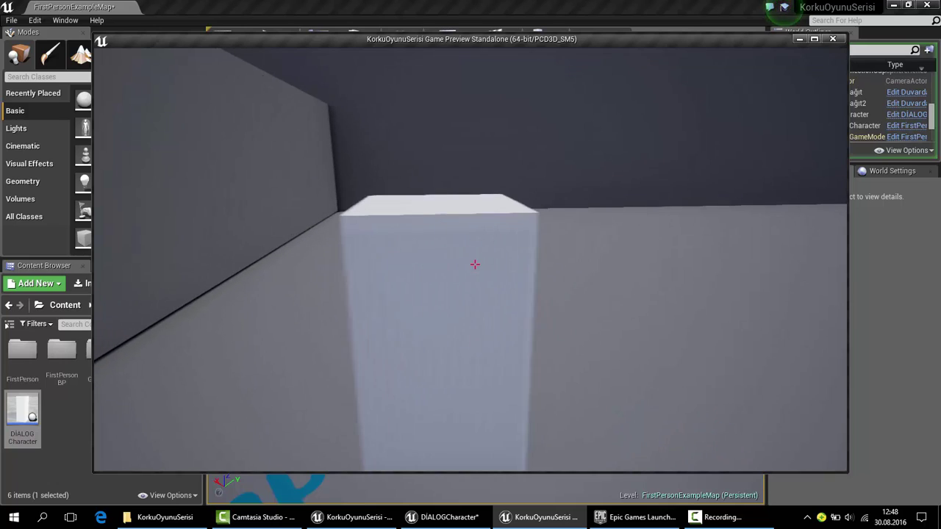
pyautogui.press('e')
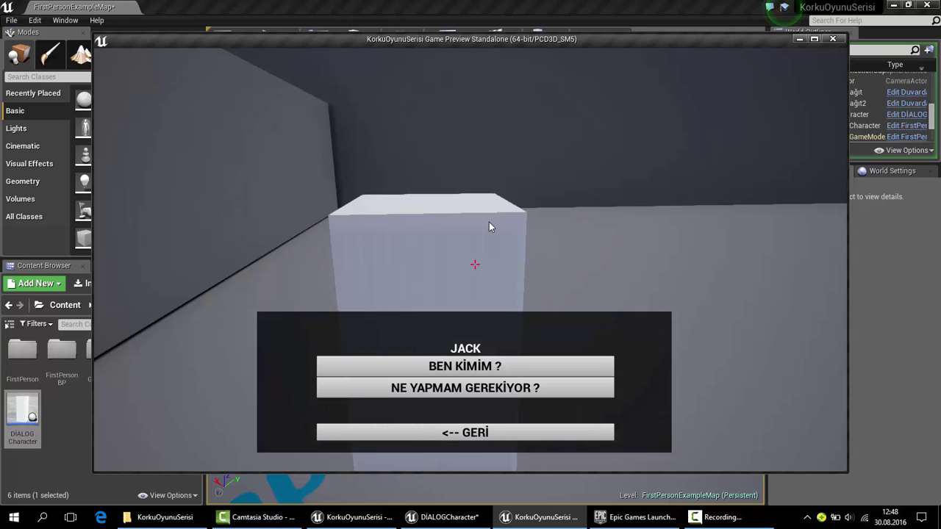
# Step: Ask BEN KİMİM ? and NE YAPMAM GEREKİYOR ?, returning via <-- GERİ, then close the dialog and stop
pyautogui.click(488, 368)
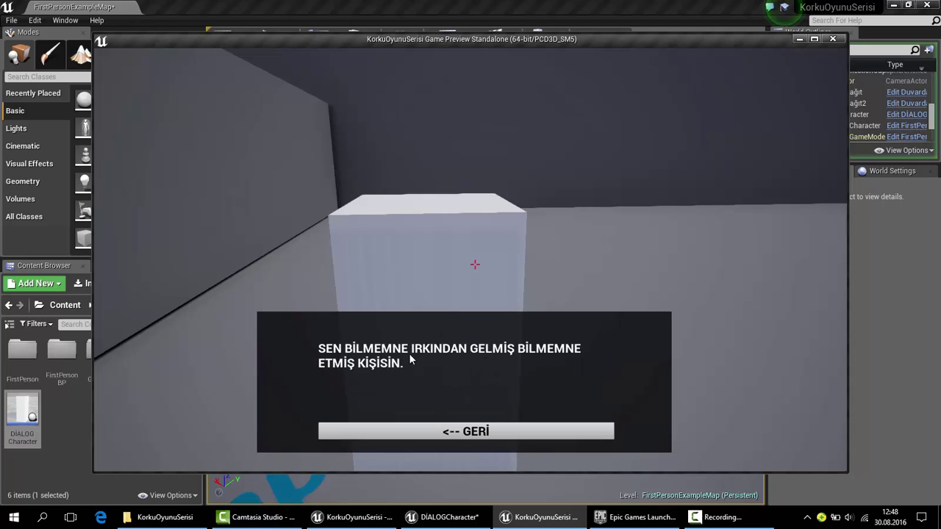
pyautogui.click(435, 432)
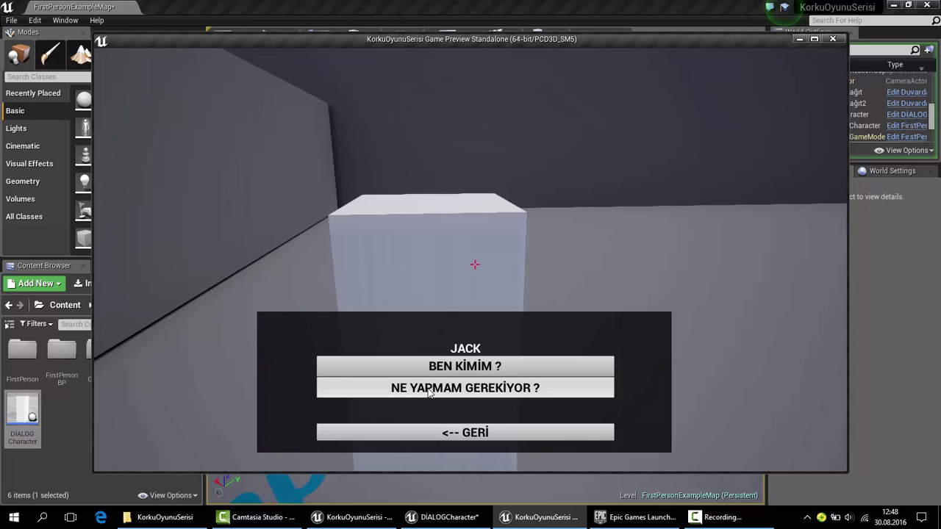
pyautogui.click(430, 392)
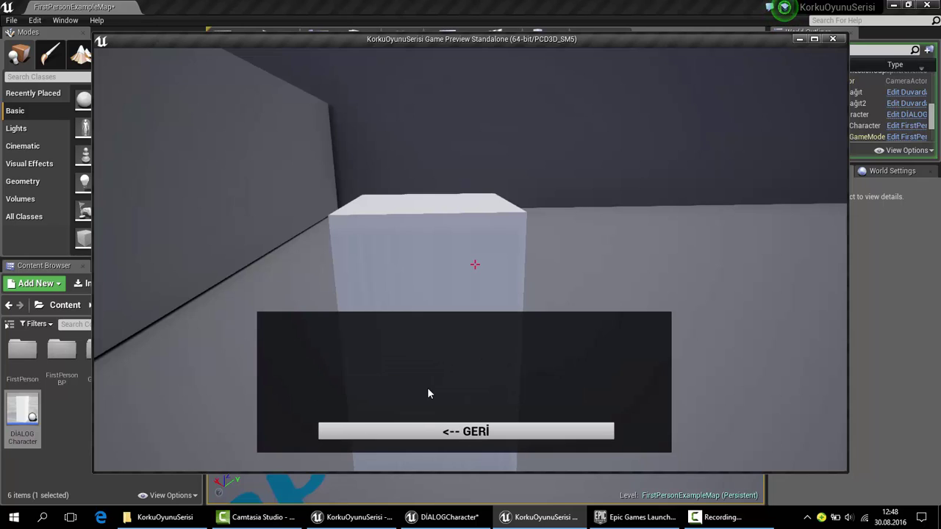
pyautogui.click(435, 434)
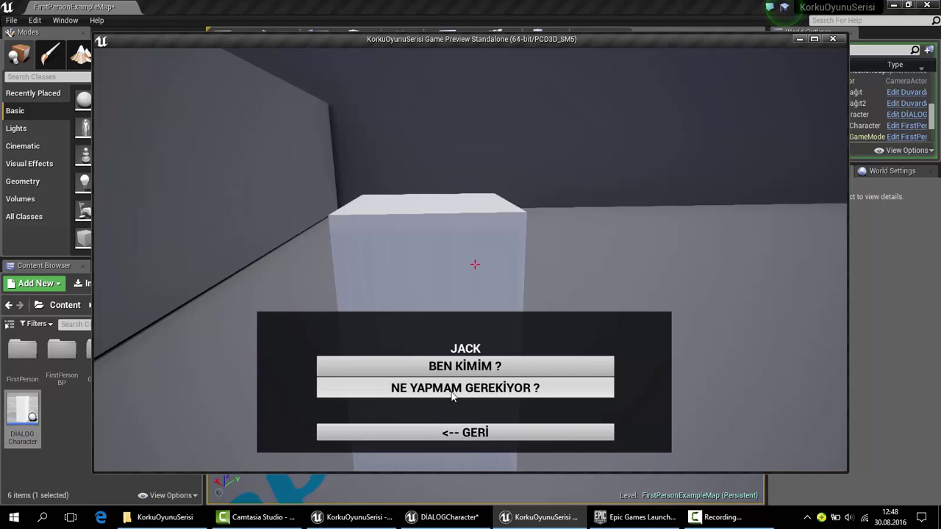
pyautogui.click(452, 394)
pyautogui.click(454, 433)
pyautogui.click(434, 393)
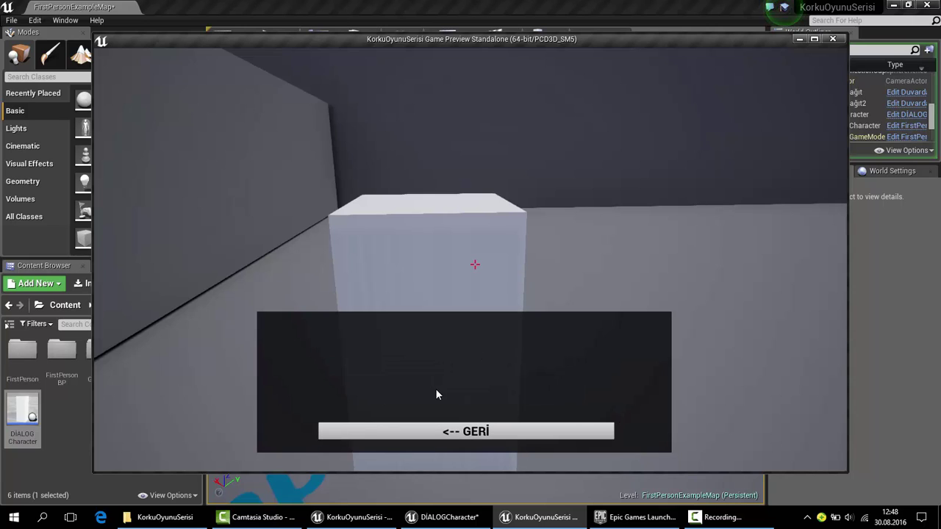
pyautogui.click(444, 433)
pyautogui.click(466, 390)
pyautogui.click(445, 431)
pyautogui.click(434, 433)
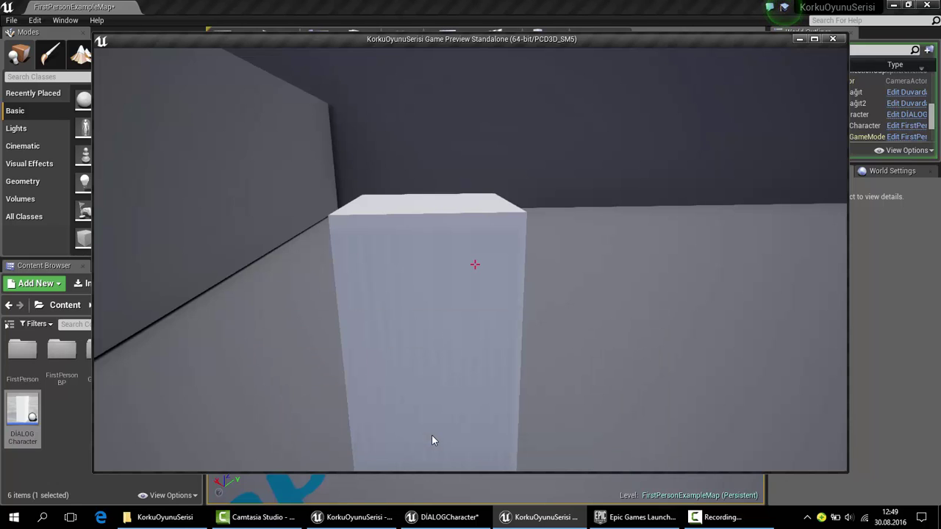
pyautogui.press('s')
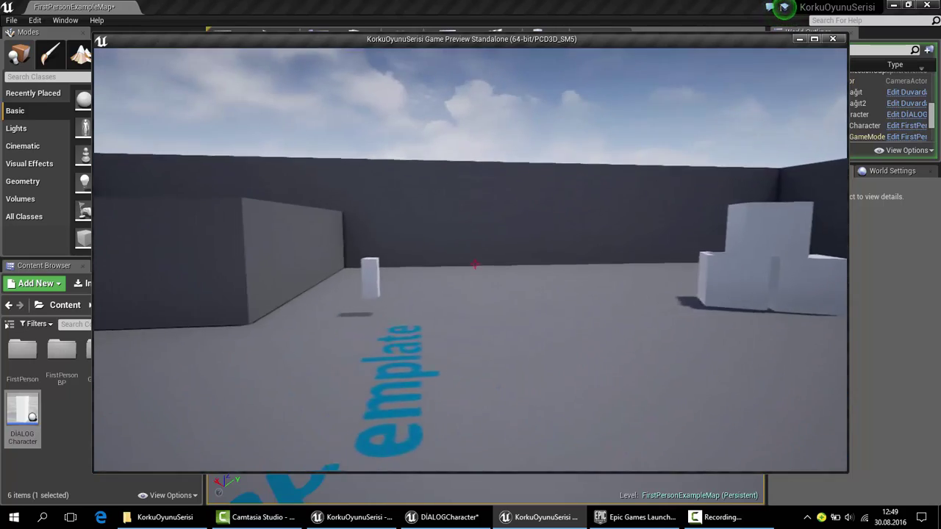
pyautogui.press('Escape')
# Step: Add a Set Show Mouse Cursor node after Disable Input on the player controller, with the checkbox ticked
pyautogui.click(445, 517)
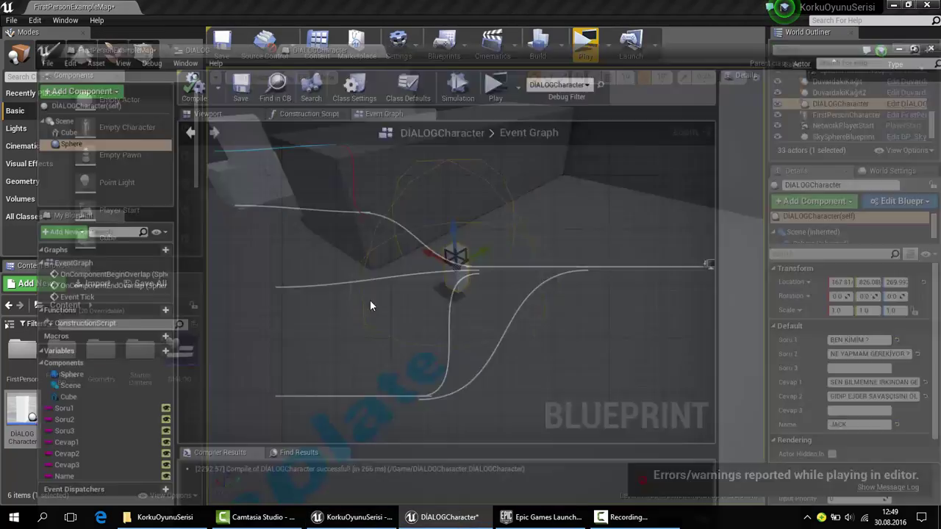
pyautogui.scroll(-1, 267, 241)
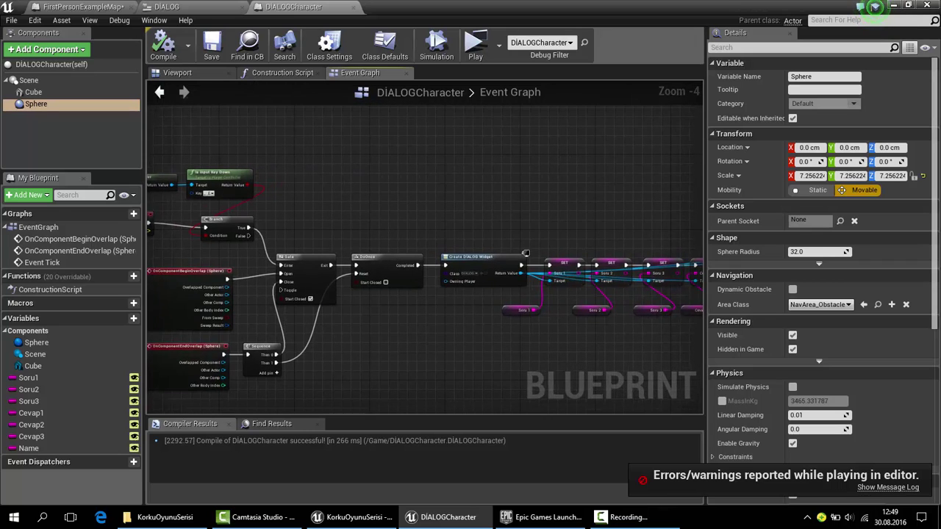
pyautogui.moveTo(525, 253); pyautogui.dragTo(298, 210, button='right')
pyautogui.scroll(1, 438, 235)
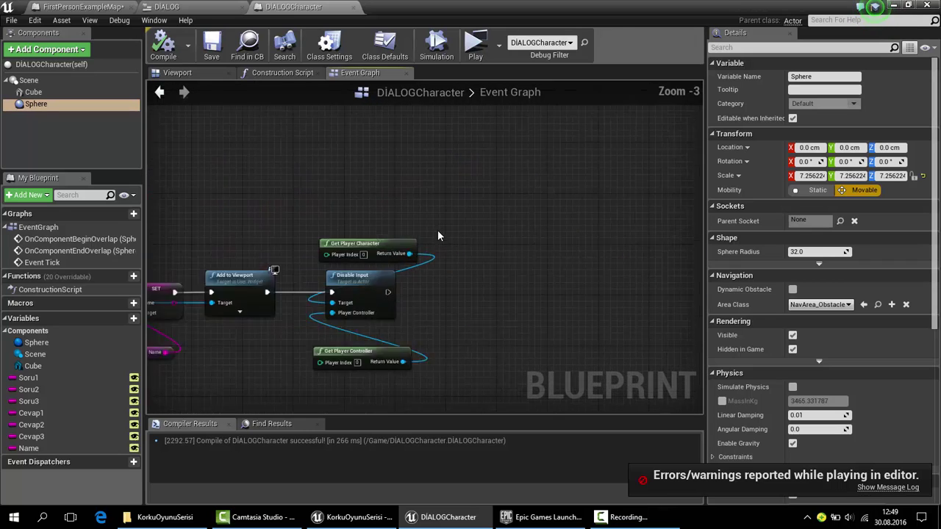
pyautogui.scroll(3, 438, 236)
pyautogui.moveTo(290, 292)
pyautogui.mouseDown()
pyautogui.moveTo(340, 301)
pyautogui.moveTo(383, 293)
pyautogui.mouseUp()
pyautogui.write('show mouse')
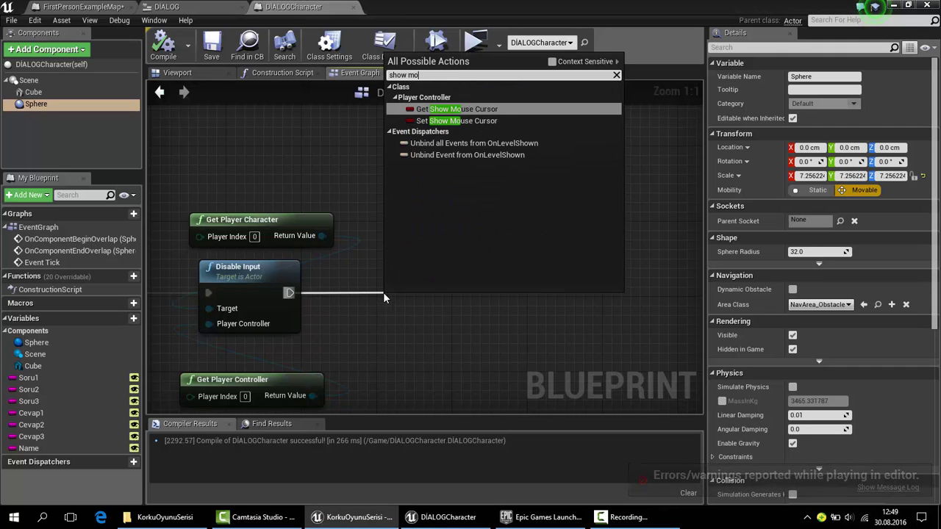
pyautogui.press('Down')
pyautogui.press('Return')
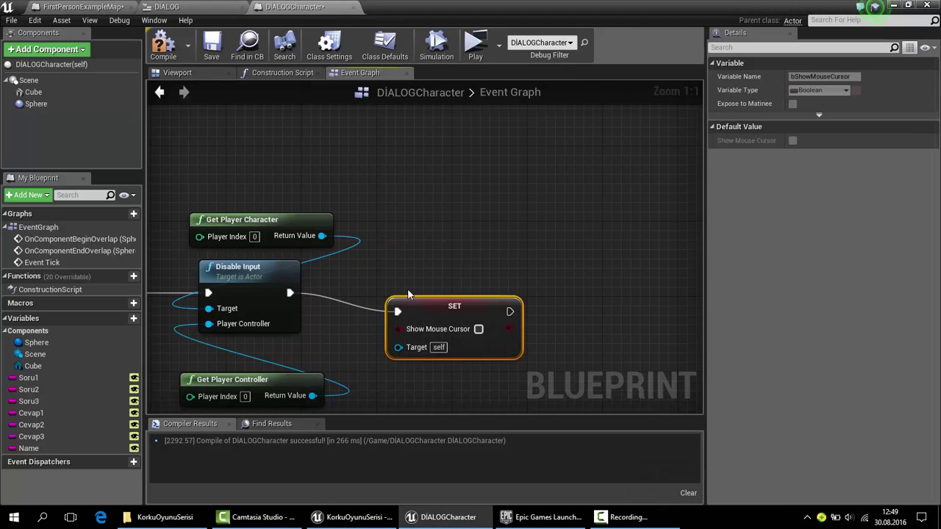
pyautogui.moveTo(439, 301); pyautogui.dragTo(450, 282)
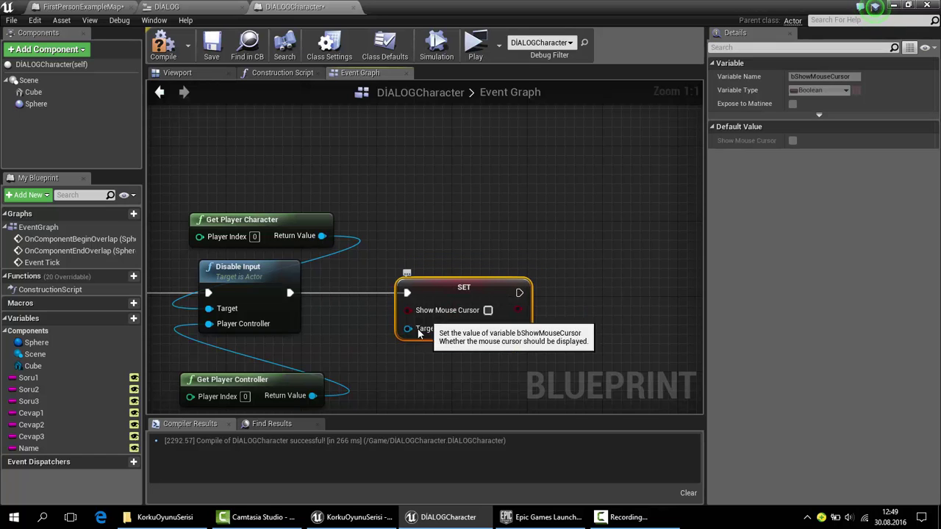
pyautogui.moveTo(406, 328)
pyautogui.mouseDown()
pyautogui.moveTo(356, 364)
pyautogui.moveTo(312, 334)
pyautogui.mouseUp()
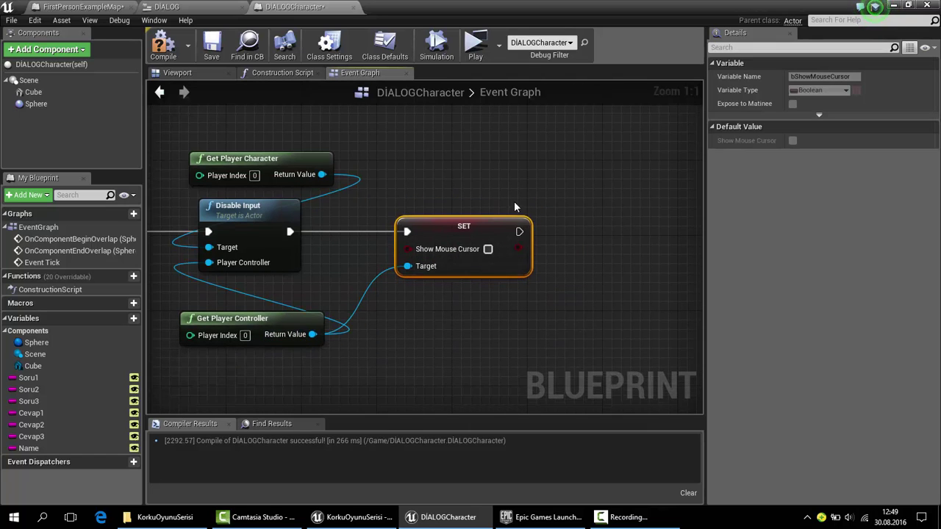
pyautogui.click(487, 250)
pyautogui.click(163, 7)
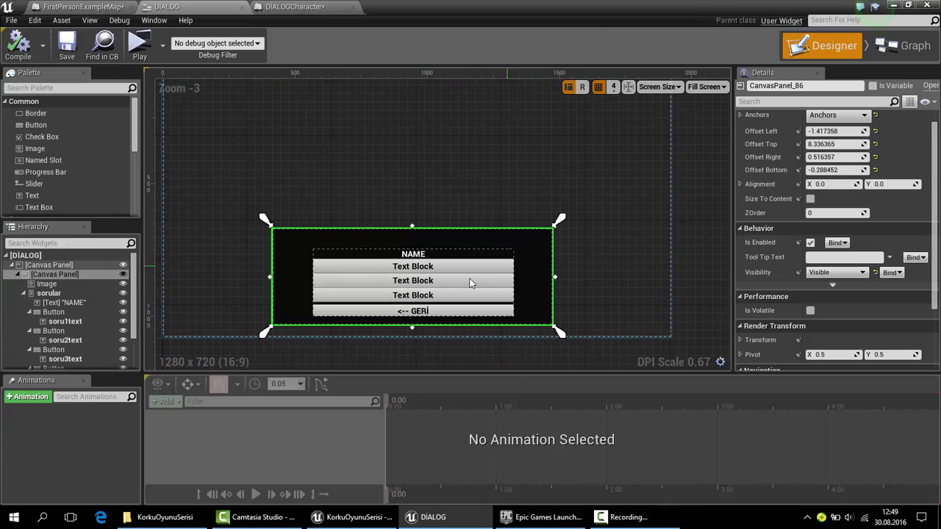
pyautogui.click(473, 280)
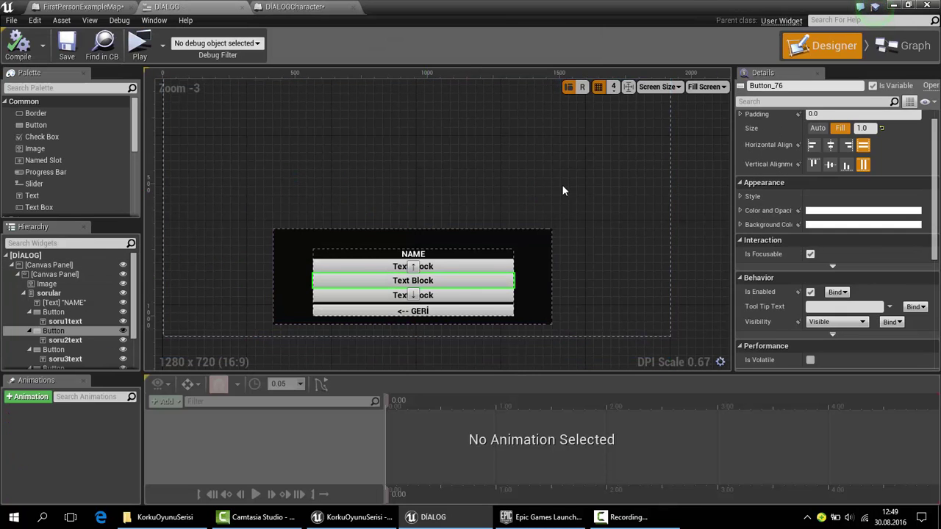
pyautogui.click(904, 46)
pyautogui.scroll(4, 354, 139)
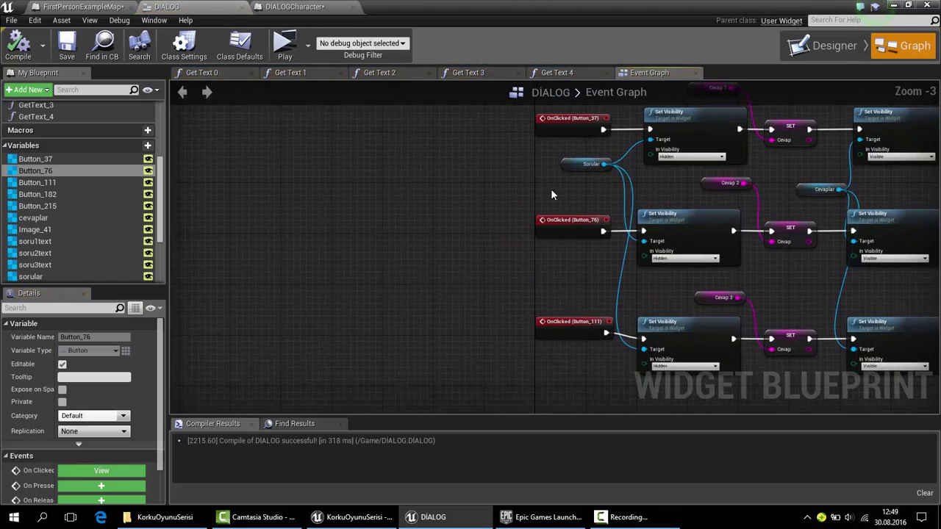
pyautogui.scroll(3, 551, 192)
pyautogui.moveTo(518, 191); pyautogui.dragTo(444, 199, button='right')
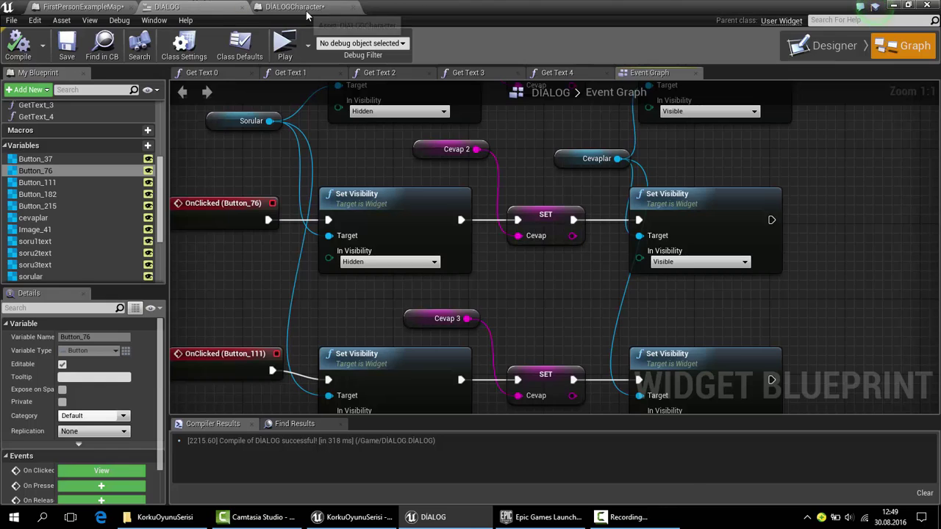
pyautogui.click(294, 7)
pyautogui.moveTo(324, 162)
pyautogui.mouseDown(button='right')
pyautogui.moveTo(416, 182)
pyautogui.moveTo(553, 144)
pyautogui.moveTo(639, 136)
pyautogui.mouseUp(button='right')
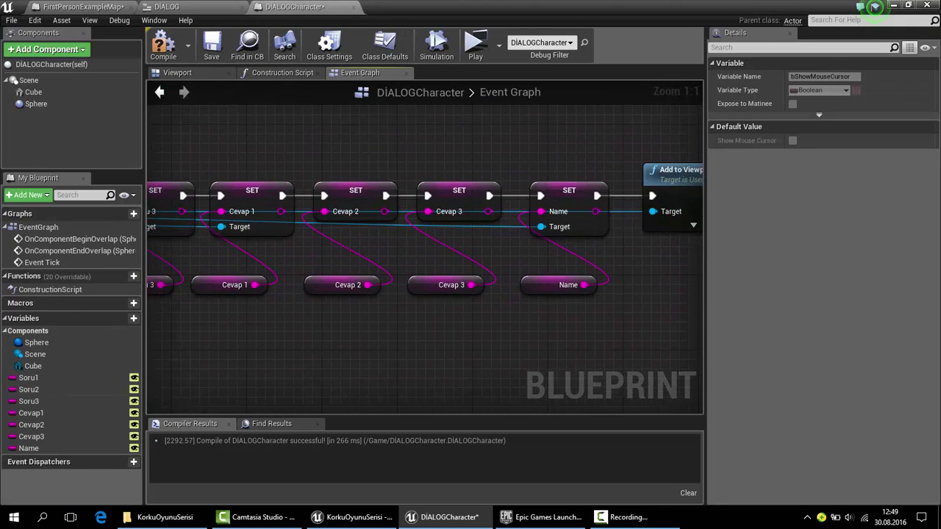
pyautogui.click(894, 5)
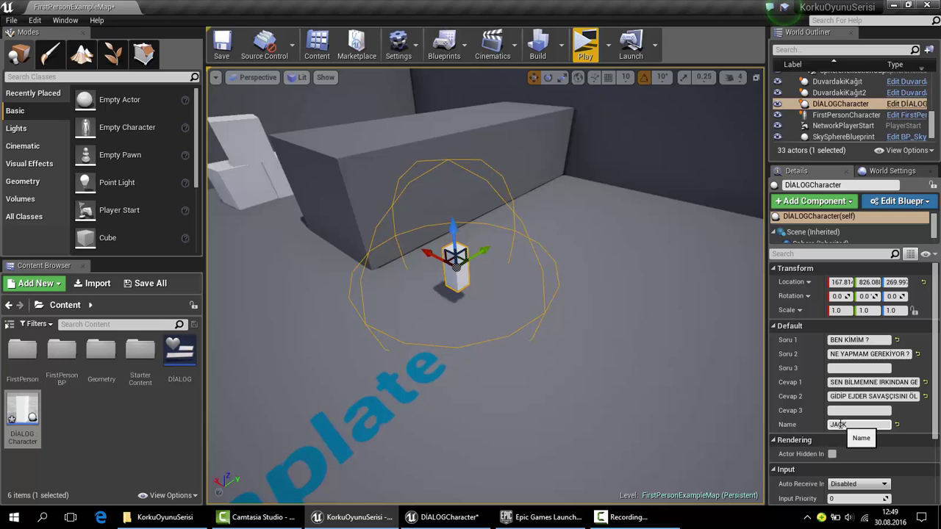
pyautogui.click(444, 517)
pyautogui.moveTo(410, 346); pyautogui.dragTo(419, 360, button='right')
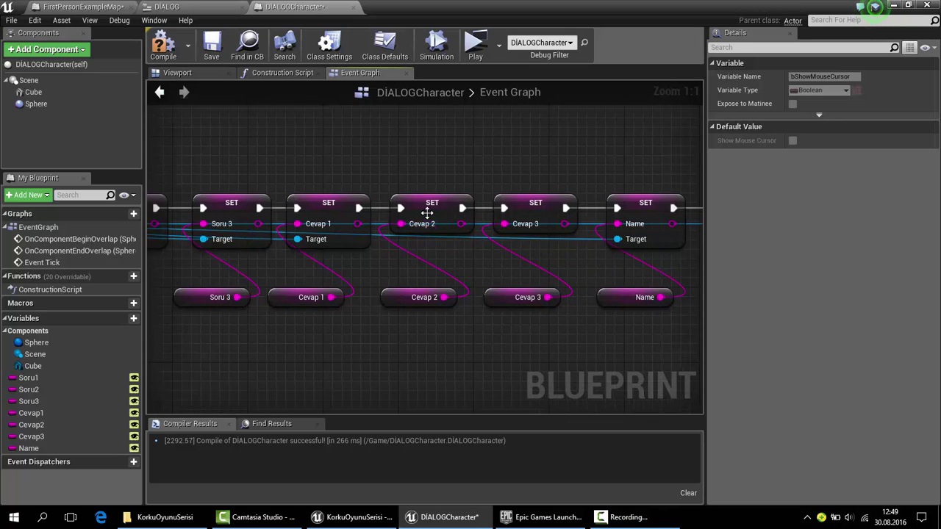
# Step: Delete the existing SET Cevap 2 and SET Cevap 3 nodes
pyautogui.moveTo(401, 188); pyautogui.dragTo(528, 236)
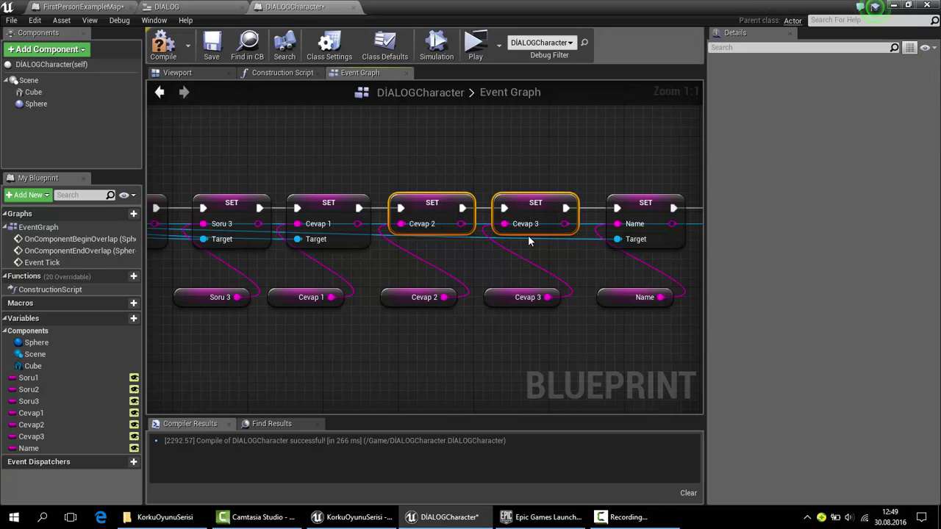
pyautogui.press('Delete')
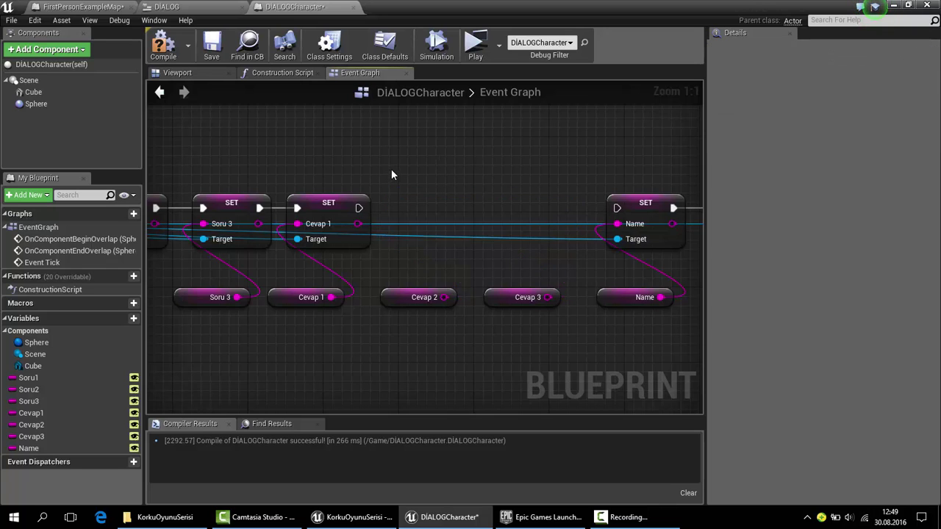
pyautogui.moveTo(391, 169); pyautogui.dragTo(444, 188, button='right')
pyautogui.moveTo(252, 204); pyautogui.dragTo(405, 211, button='right')
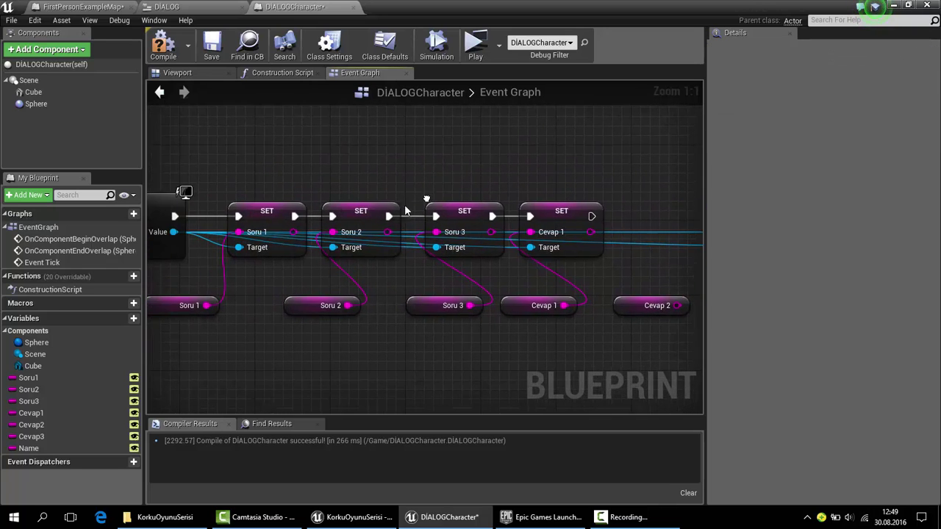
# Step: Add a new SET Cevap 2 beside SET Cevap 1, fed by the Cevap 2 getter
pyautogui.moveTo(173, 233); pyautogui.dragTo(488, 256)
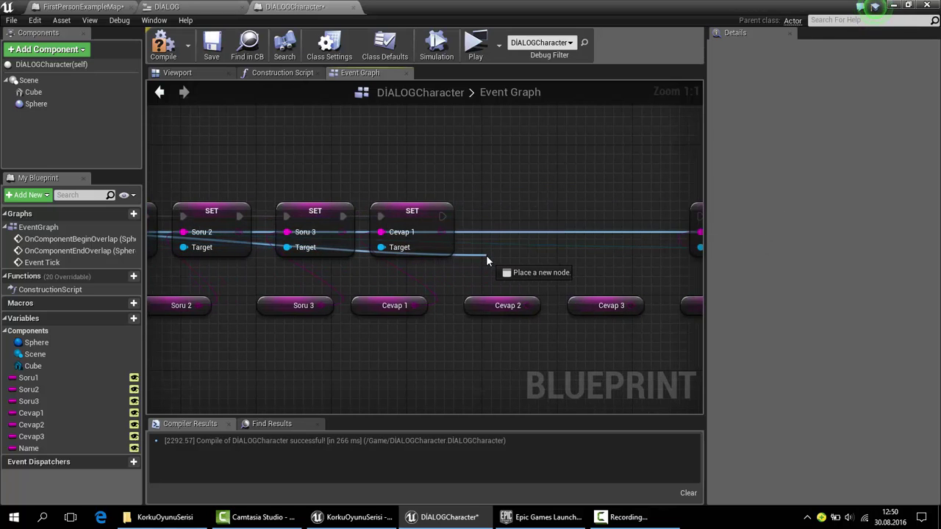
pyautogui.moveTo(488, 254); pyautogui.dragTo(489, 253)
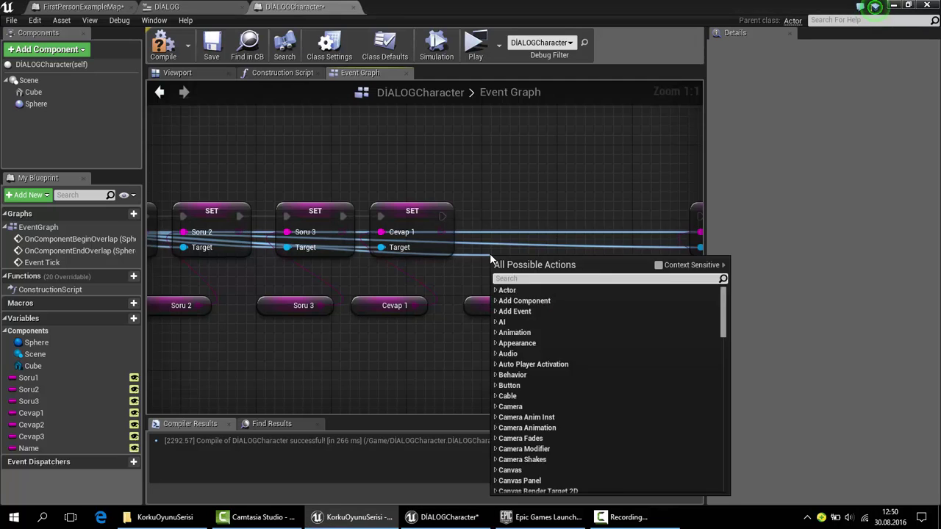
pyautogui.write('set ceva')
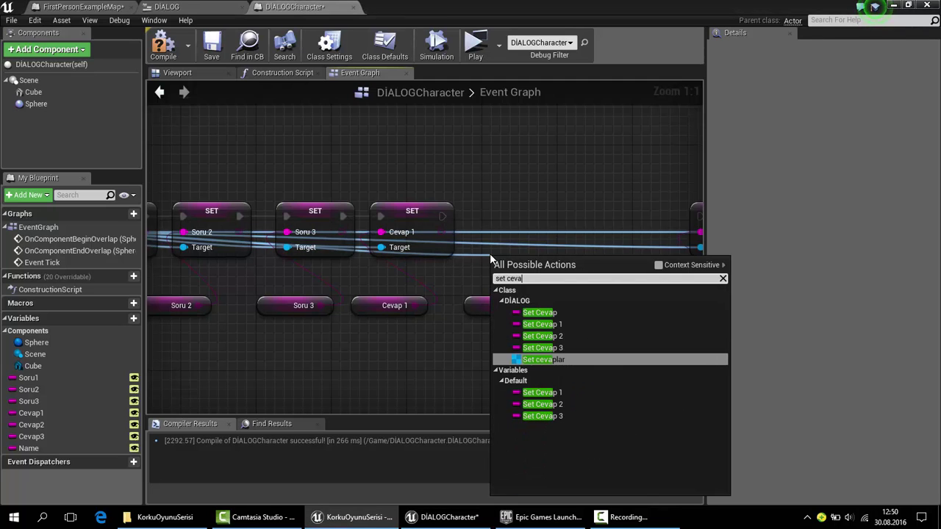
pyautogui.press('Up')
pyautogui.press('Up')
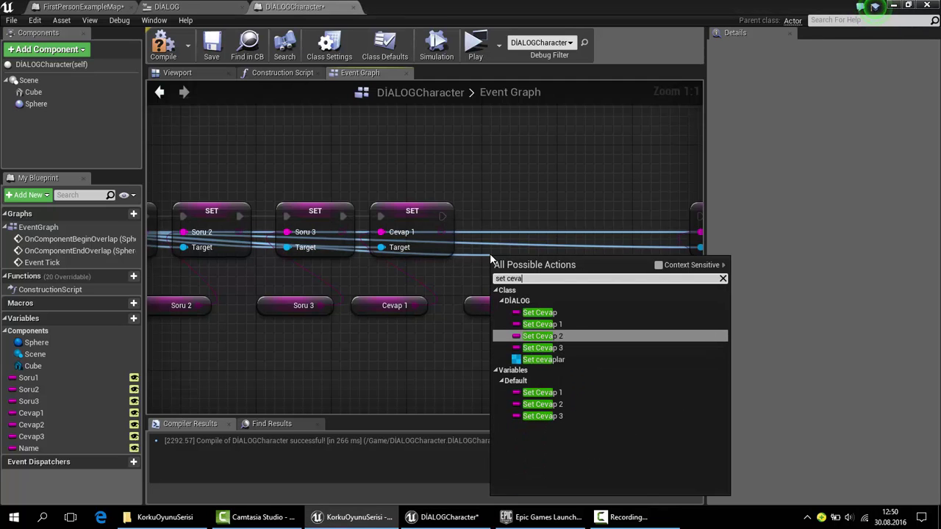
pyautogui.press('Return')
pyautogui.moveTo(535, 275)
pyautogui.mouseDown()
pyautogui.moveTo(525, 218)
pyautogui.moveTo(442, 216)
pyautogui.mouseUp()
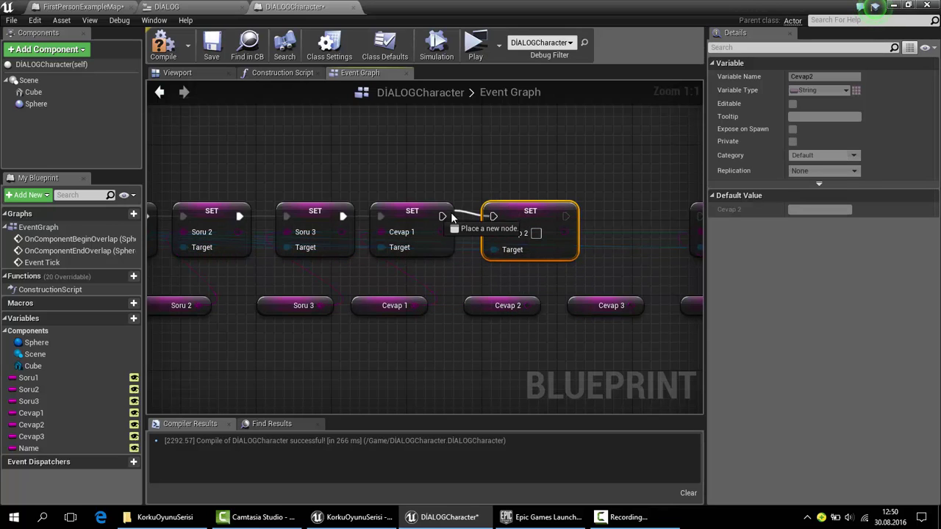
pyautogui.moveTo(527, 305); pyautogui.dragTo(494, 233)
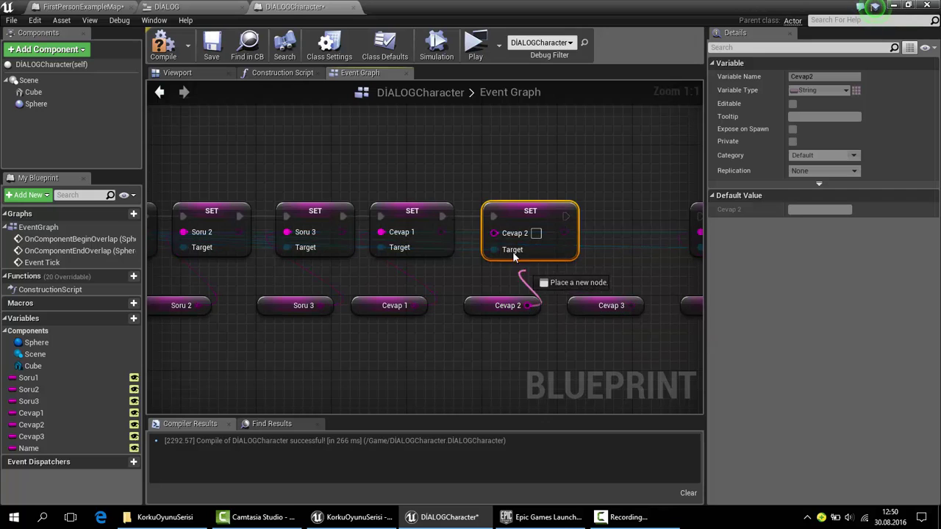
pyautogui.moveTo(529, 224); pyautogui.dragTo(439, 220, button='right')
pyautogui.moveTo(439, 220); pyautogui.dragTo(421, 221)
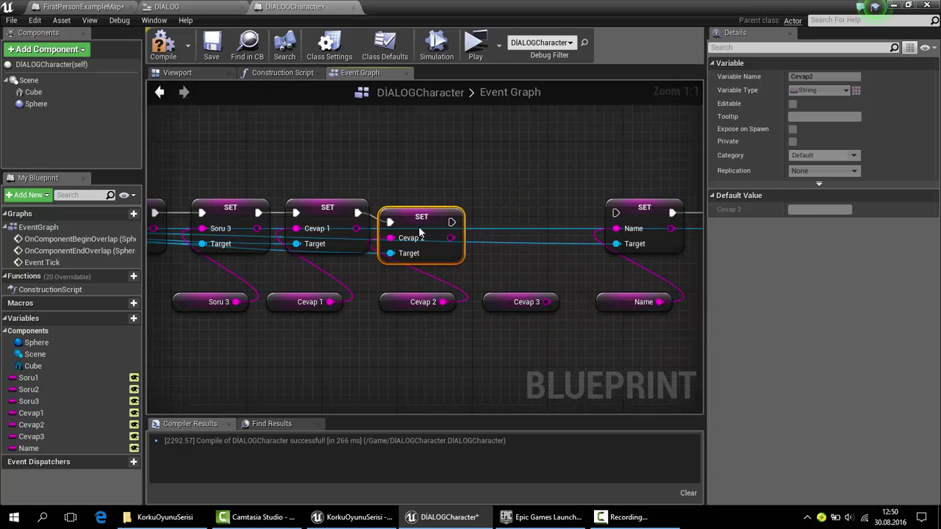
pyautogui.moveTo(463, 170)
pyautogui.mouseDown(button='right')
pyautogui.moveTo(533, 175)
pyautogui.moveTo(789, 160)
pyautogui.mouseUp(button='right')
# Step: Add SET Cevap 3 between SET Cevap 2 and SET Name, wiring its exec and value pins
pyautogui.moveTo(264, 219)
pyautogui.mouseDown()
pyautogui.moveTo(467, 213)
pyautogui.moveTo(448, 243)
pyautogui.mouseUp()
pyautogui.write('set cevap 3')
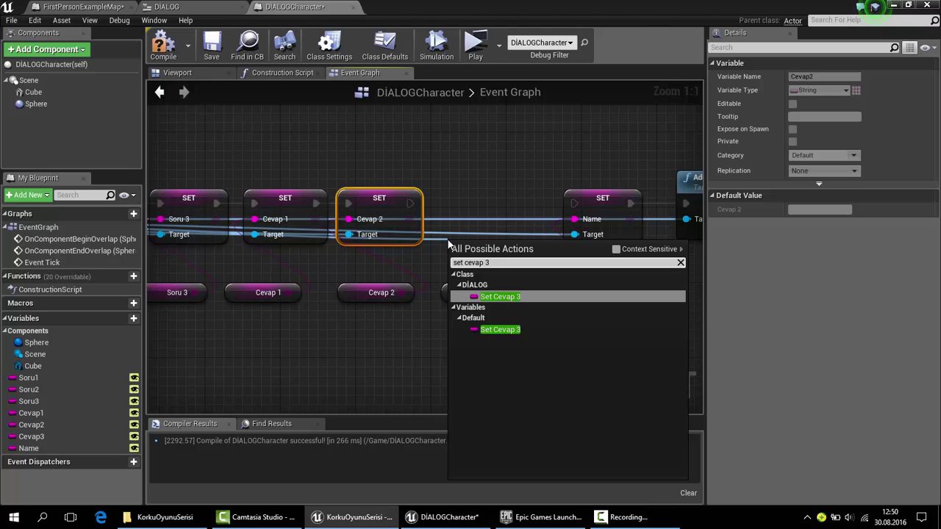
pyautogui.press('Return')
pyautogui.moveTo(494, 246)
pyautogui.mouseDown()
pyautogui.moveTo(494, 198)
pyautogui.moveTo(574, 204)
pyautogui.mouseUp()
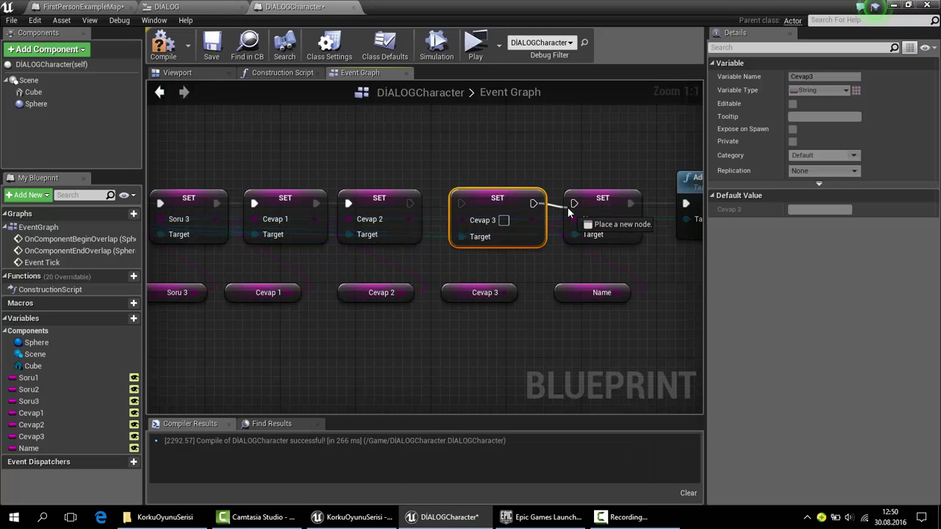
pyautogui.moveTo(461, 203)
pyautogui.mouseDown()
pyautogui.moveTo(426, 212)
pyautogui.moveTo(410, 203)
pyautogui.mouseUp()
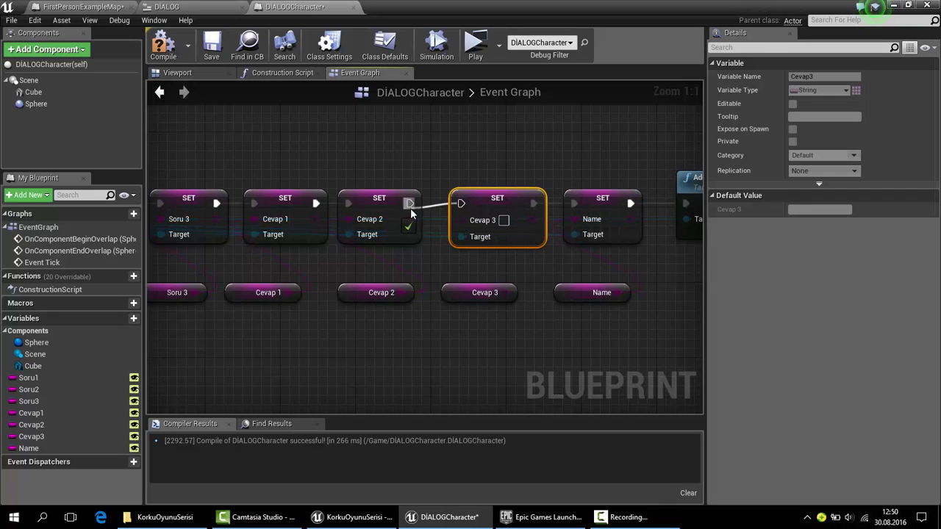
pyautogui.moveTo(506, 293)
pyautogui.mouseDown()
pyautogui.moveTo(454, 214)
pyautogui.moveTo(461, 219)
pyautogui.mouseUp()
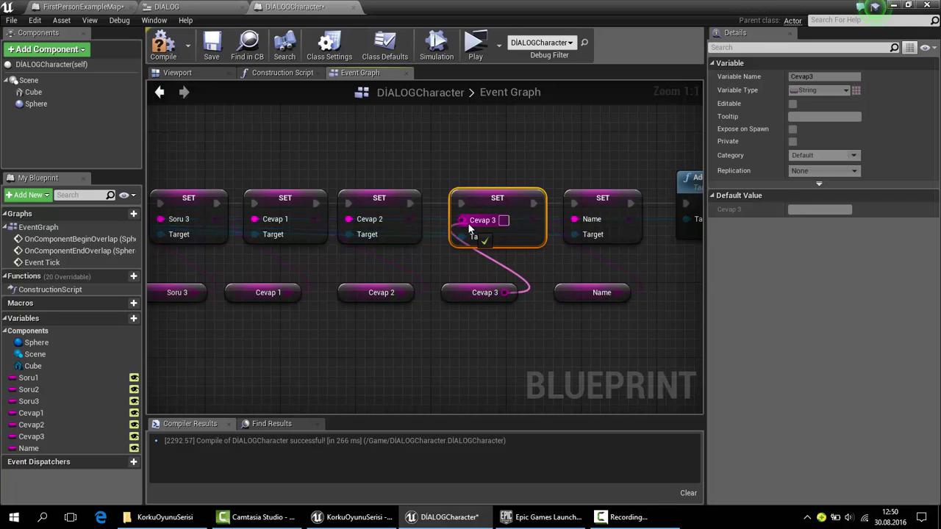
pyautogui.click(163, 45)
# Step: In DIALOG, insert a SET Show Mouse Cursor node (left off) after Enable Input, targeting Get Player Controller
pyautogui.click(186, 12)
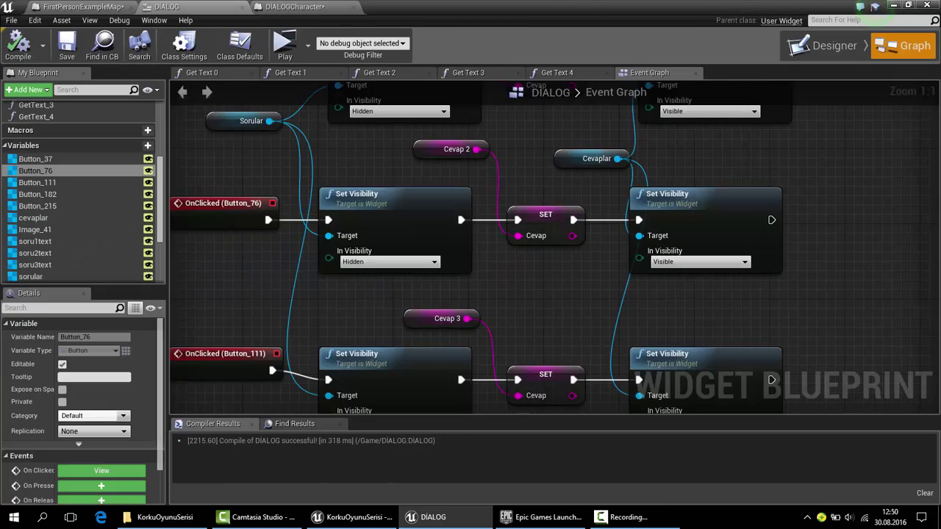
pyautogui.scroll(-4, 392, 232)
pyautogui.scroll(-2, 392, 232)
pyautogui.scroll(5, 392, 231)
pyautogui.scroll(1, 392, 238)
pyautogui.moveTo(392, 239); pyautogui.dragTo(427, 238, button='right')
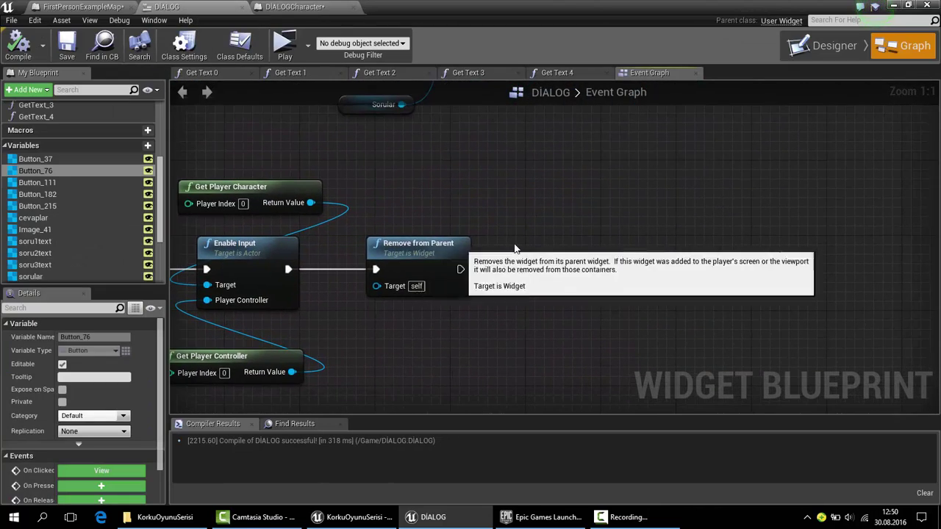
pyautogui.moveTo(404, 247); pyautogui.dragTo(591, 247)
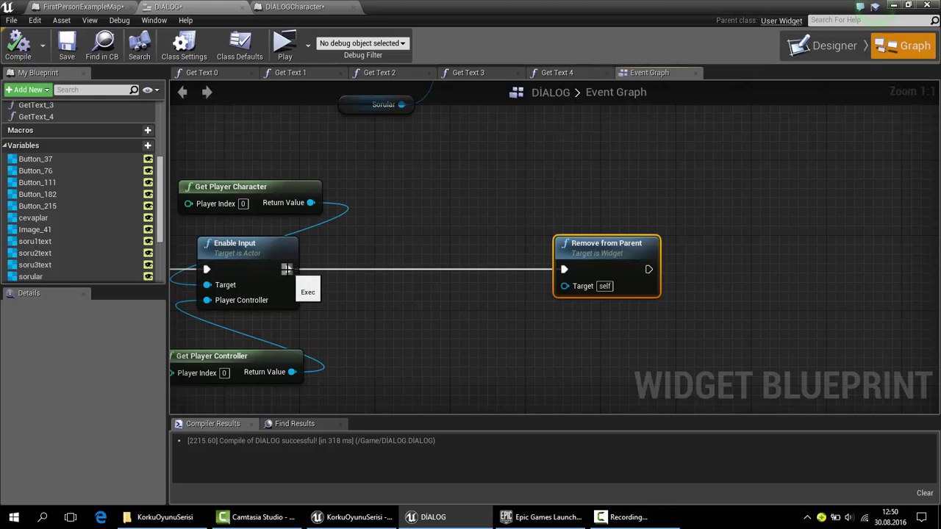
pyautogui.moveTo(288, 269); pyautogui.dragTo(337, 270)
pyautogui.write('show m')
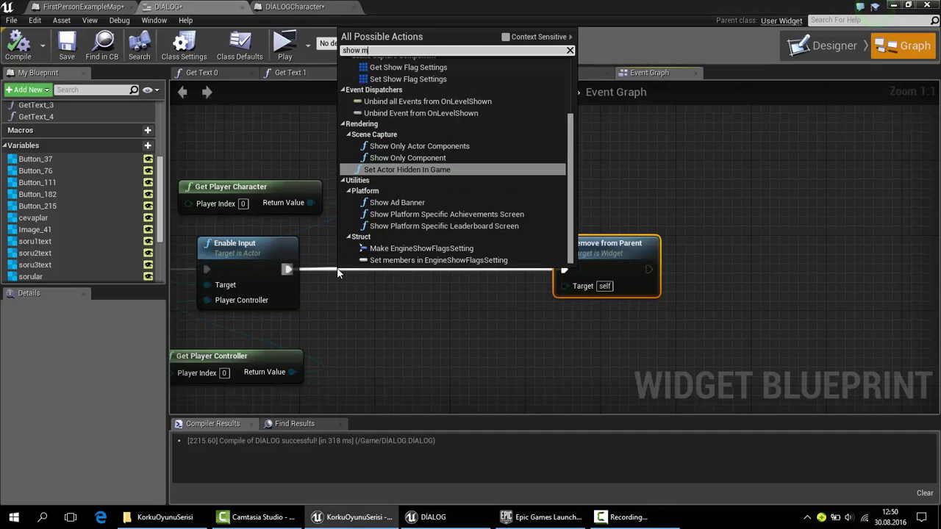
pyautogui.write('ouse')
pyautogui.click(410, 96)
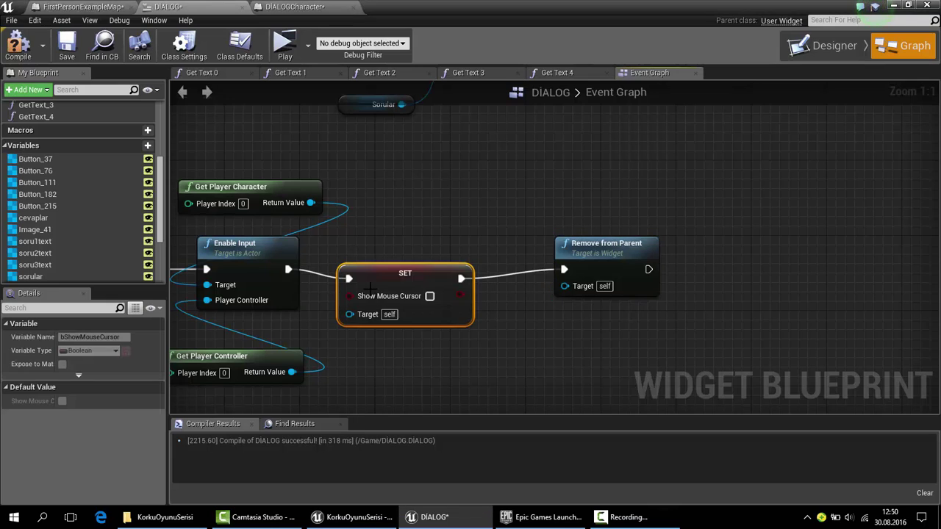
pyautogui.moveTo(397, 275); pyautogui.dragTo(406, 266)
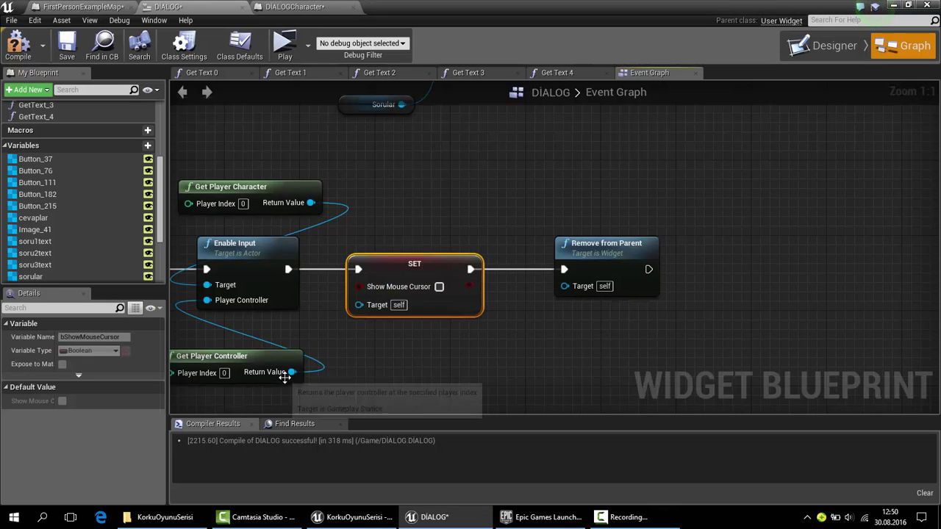
pyautogui.moveTo(292, 372); pyautogui.dragTo(373, 305)
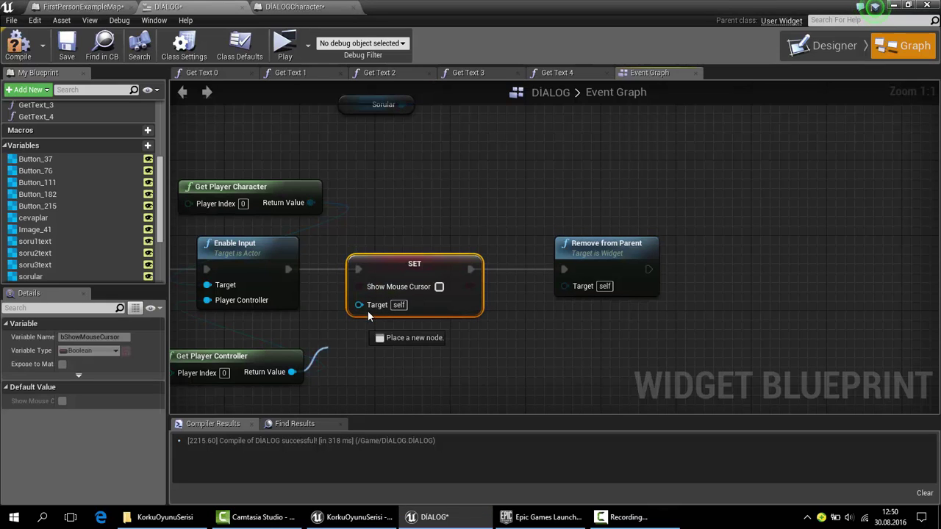
# Step: Compile and save the DIALOG widget and save the DIALOGCharacter blueprint
pyautogui.click(19, 45)
pyautogui.click(73, 53)
pyautogui.click(303, 9)
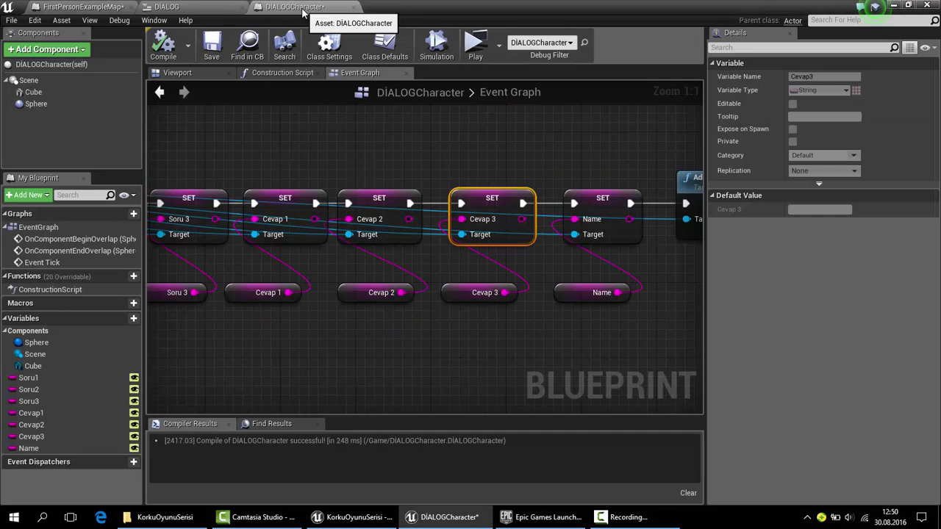
pyautogui.moveTo(319, 139)
pyautogui.mouseDown(button='right')
pyautogui.moveTo(158, 129)
pyautogui.moveTo(104, 13)
pyautogui.mouseUp(button='right')
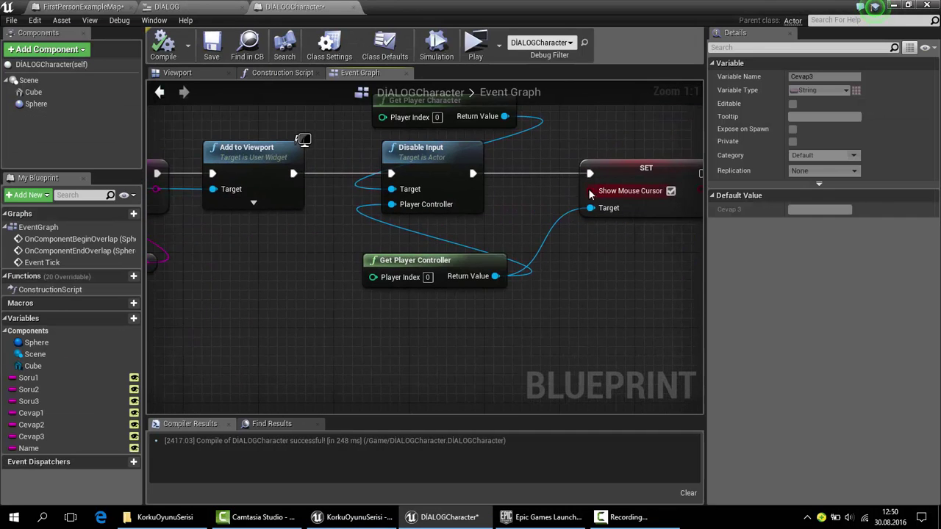
pyautogui.click(219, 41)
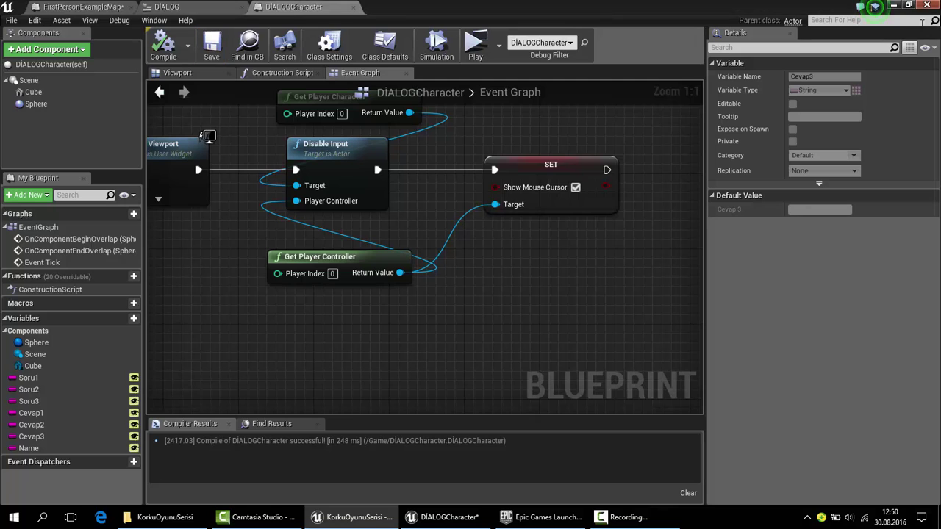
pyautogui.click(892, 5)
# Step: Play-test the level and walk up to JACK to open his dialog
pyautogui.click(586, 43)
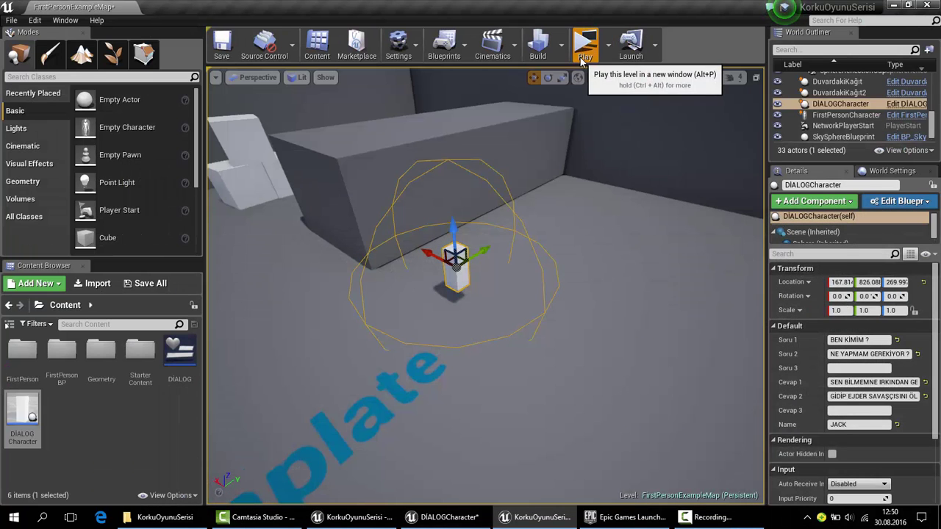
pyautogui.press('w')
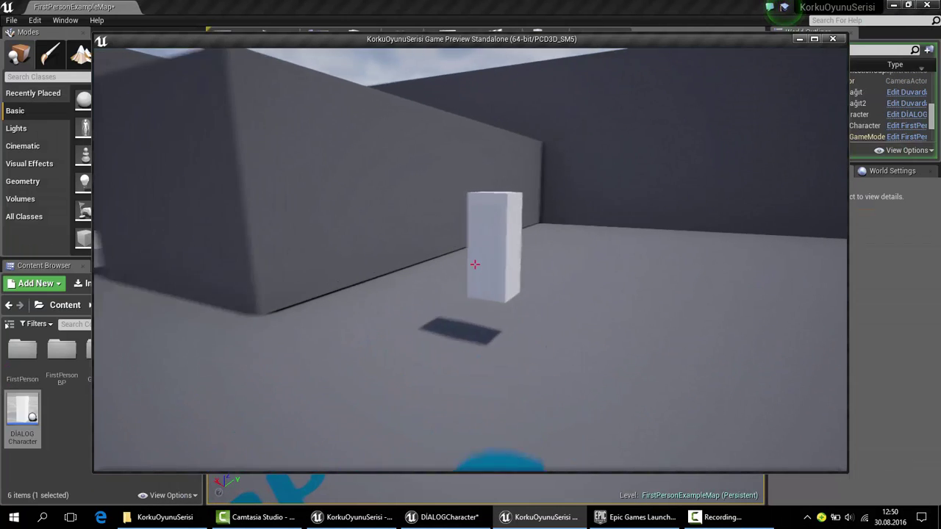
pyautogui.press('e')
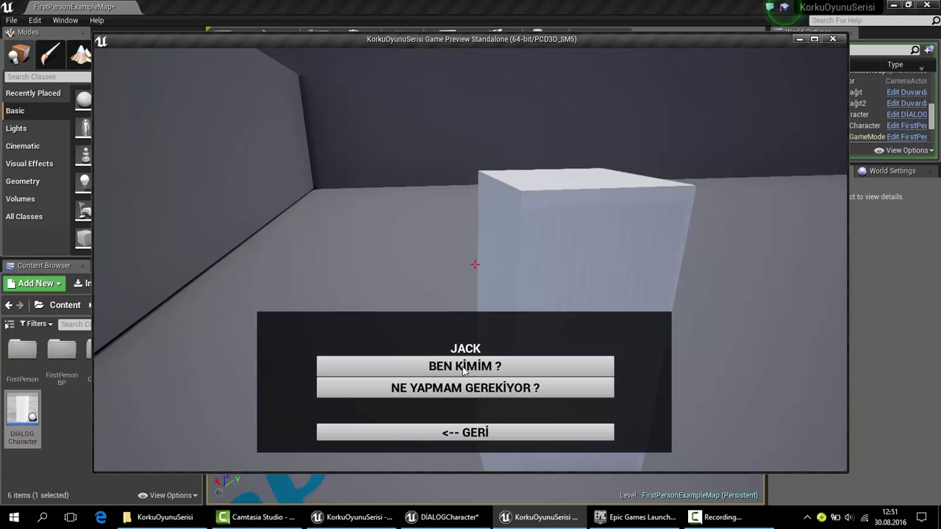
# Step: Ask JACK 'BEN KİMİM ?' and 'NE YAPMAM GEREKİYOR ?', close the dialog, and stop playing
pyautogui.click(463, 368)
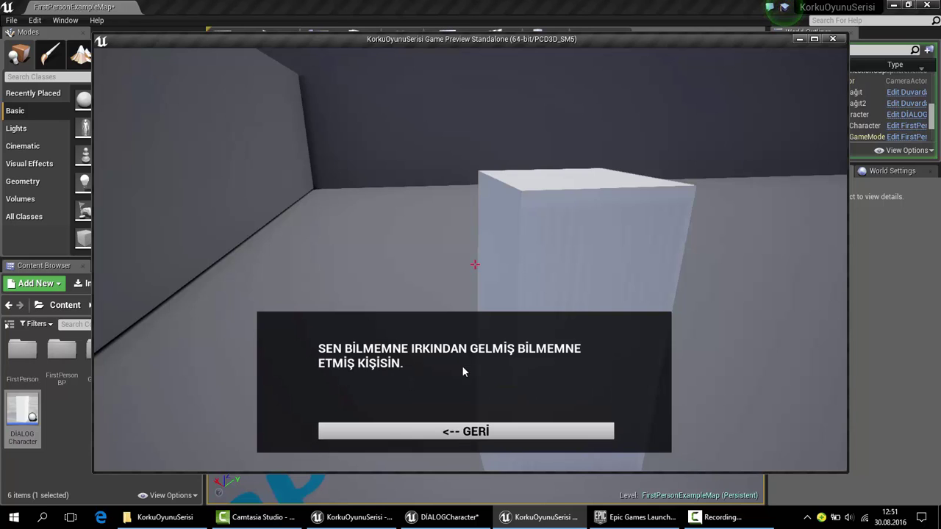
pyautogui.click(410, 433)
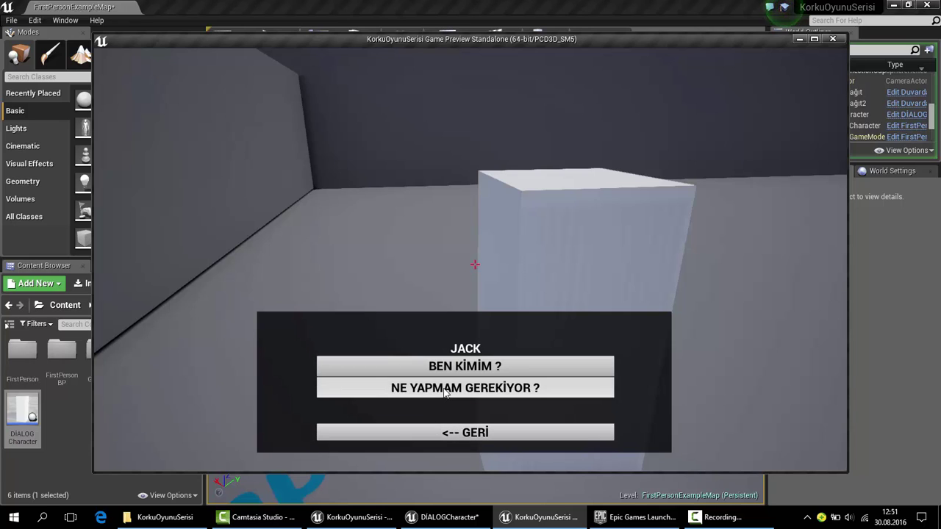
pyautogui.click(444, 389)
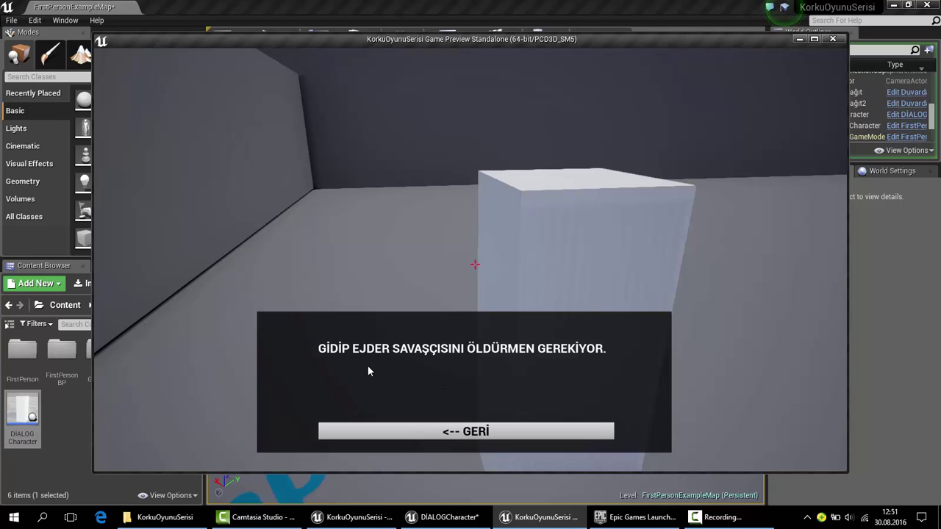
pyautogui.click(409, 434)
pyautogui.click(420, 436)
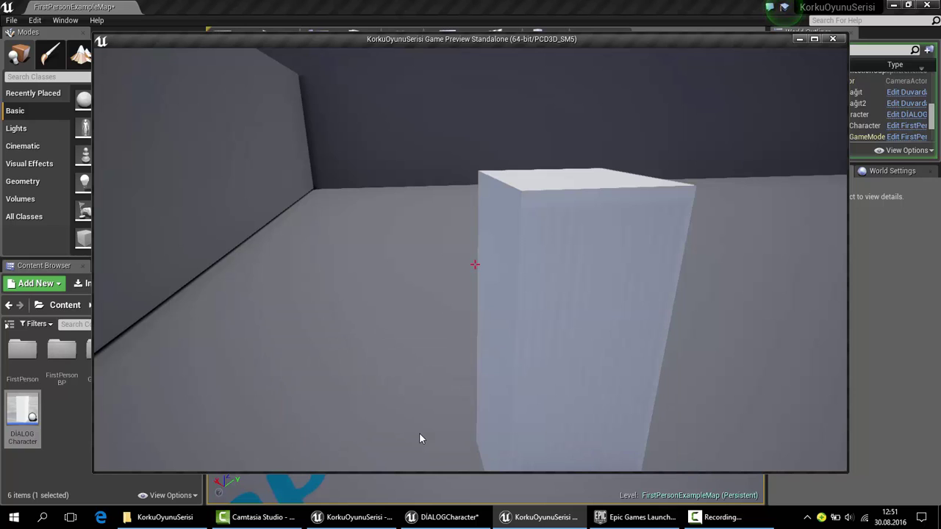
pyautogui.press('s')
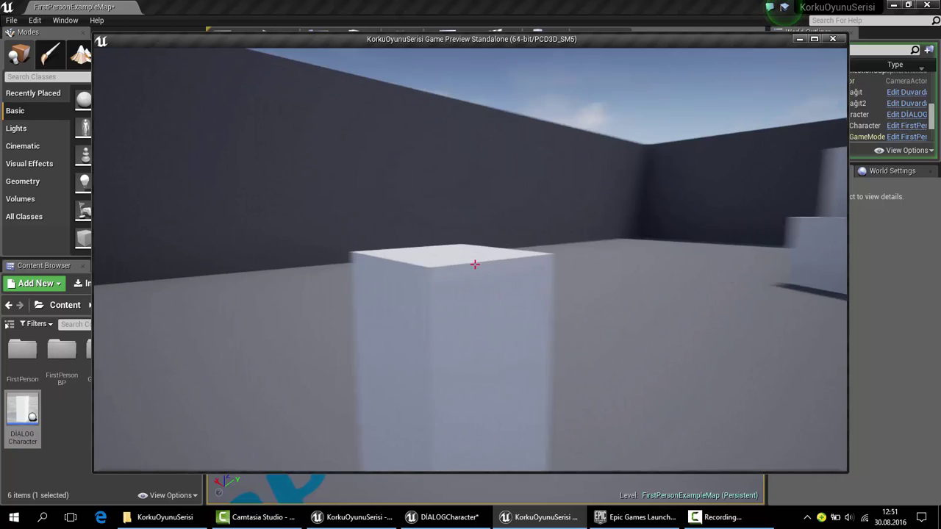
pyautogui.press('Escape')
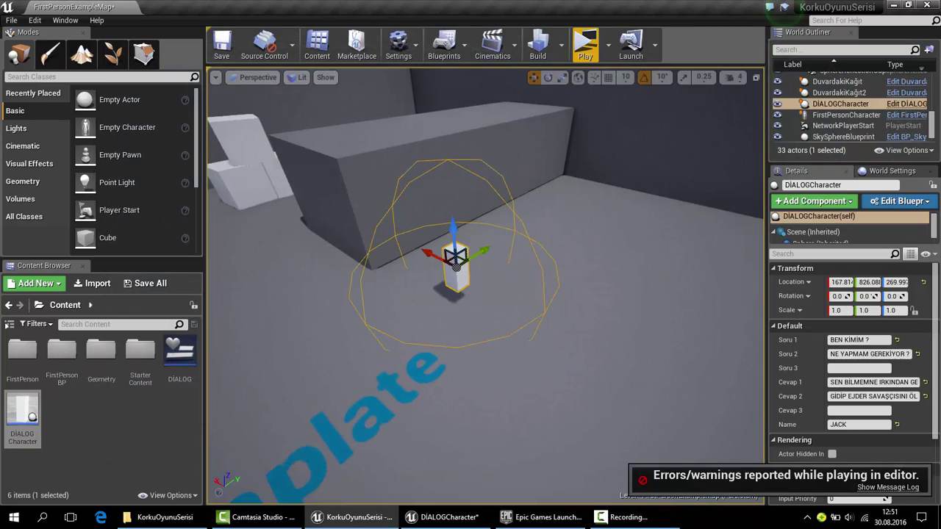
# Step: Duplicate the DIALOGCharacter NPC and move the copy to another spot in the level
pyautogui.scroll(-3, 328, 245)
pyautogui.scroll(-3, 329, 245)
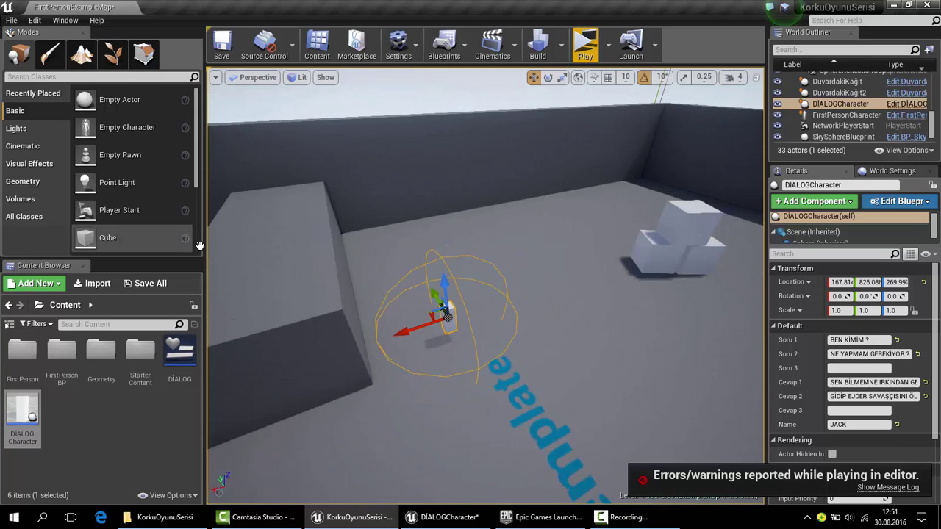
pyautogui.press('f')
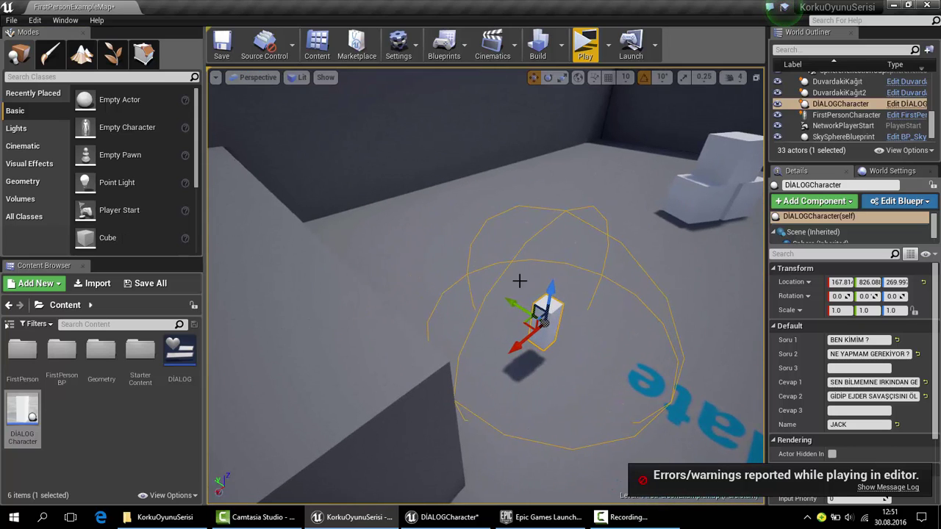
pyautogui.hotkey('ctrl', 'w')
pyautogui.moveTo(521, 323); pyautogui.dragTo(714, 289)
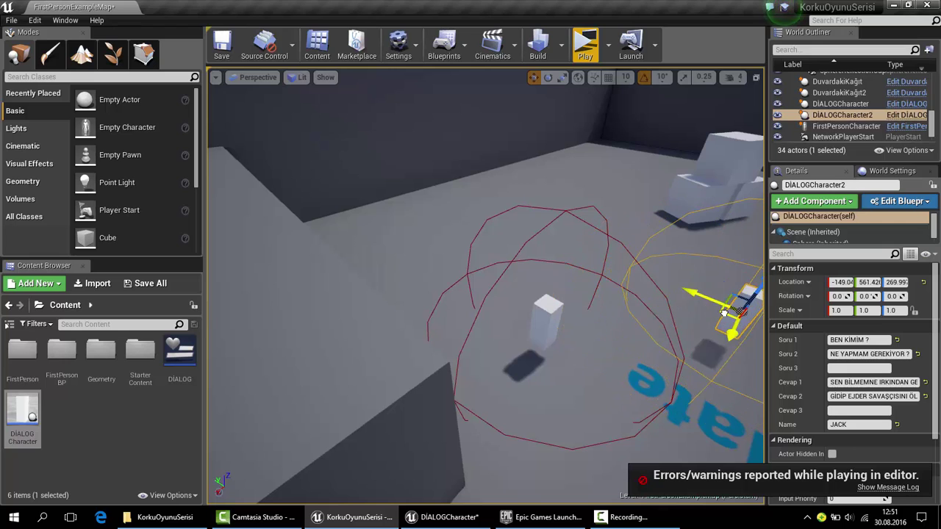
pyautogui.press('f')
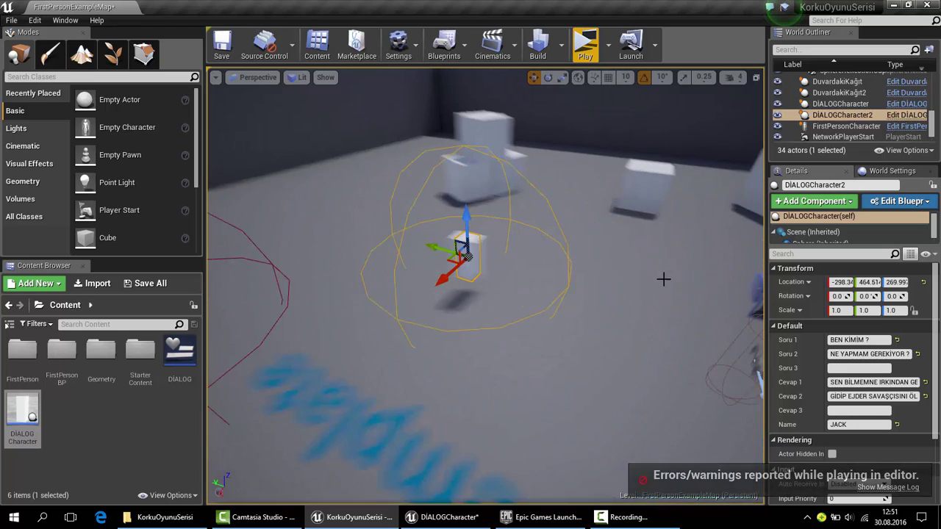
# Step: Clear the copy's Soru 2 and Cevap 2, and give it a new Soru 1, Cevap 1 and Name
pyautogui.click(888, 353)
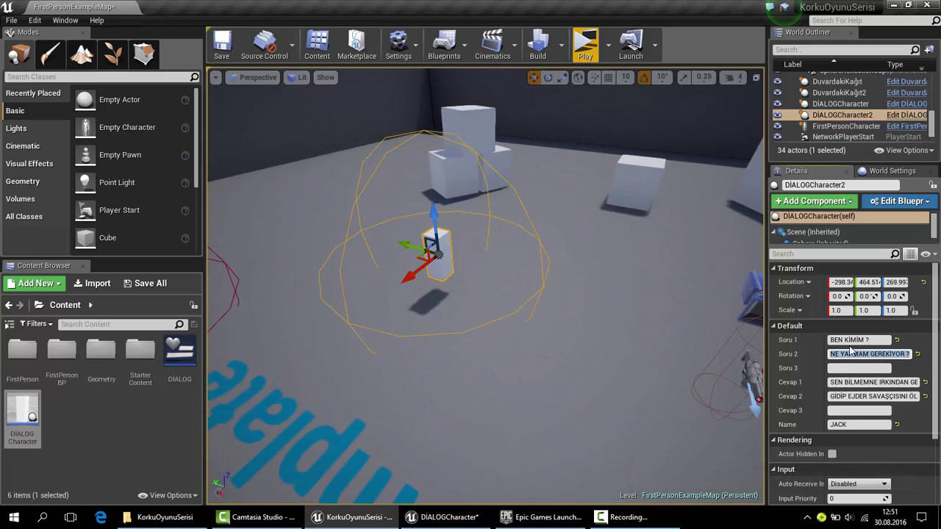
pyautogui.press('BackSpace')
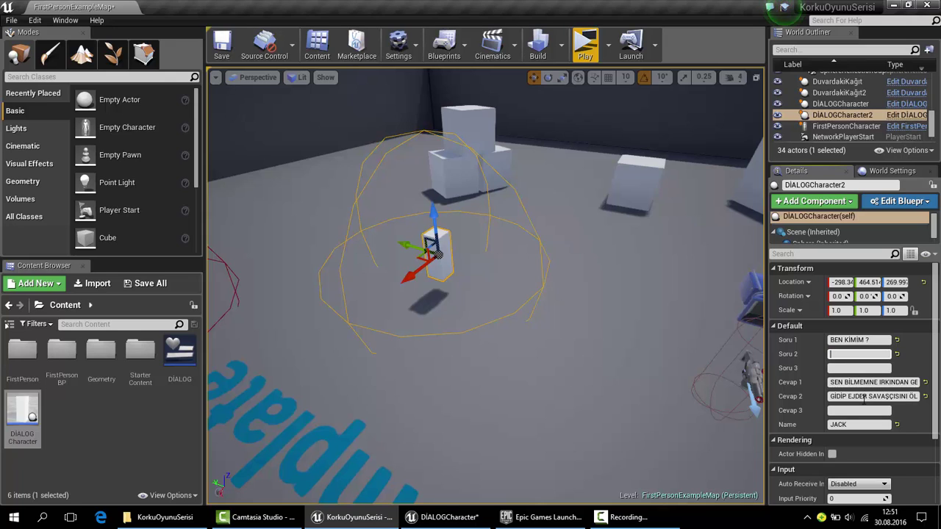
pyautogui.click(865, 396)
pyautogui.press('BackSpace')
pyautogui.click(871, 340)
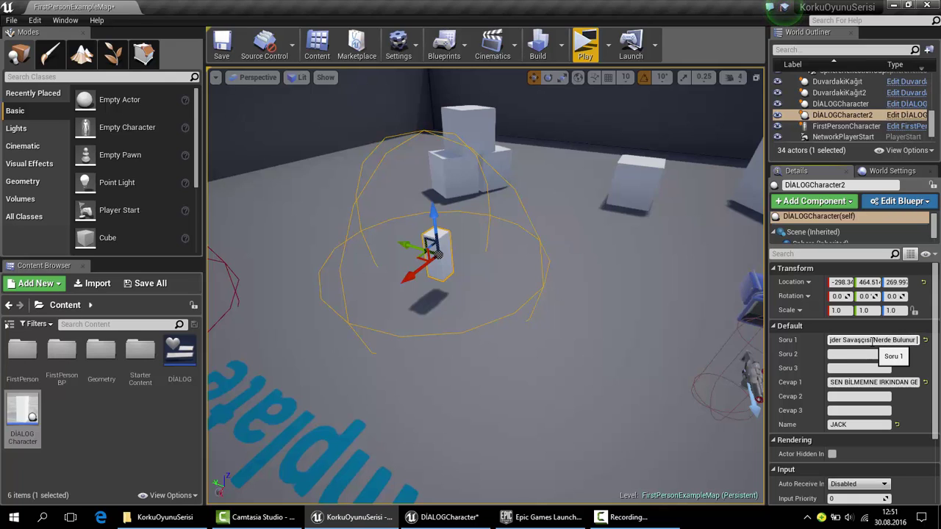
pyautogui.click(853, 381)
pyautogui.write('esinde bir mağarada yaşıyor.')
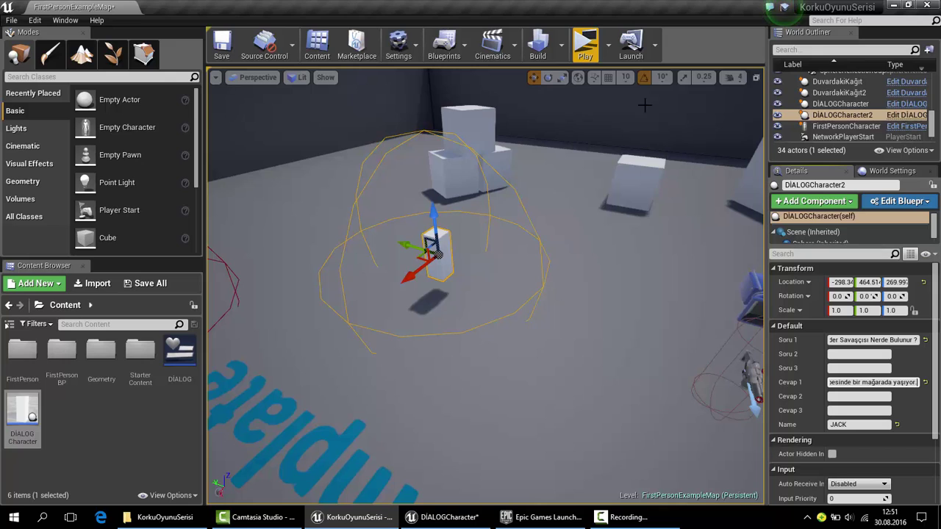
pyautogui.click(852, 424)
pyautogui.write('HÜSEYİN')
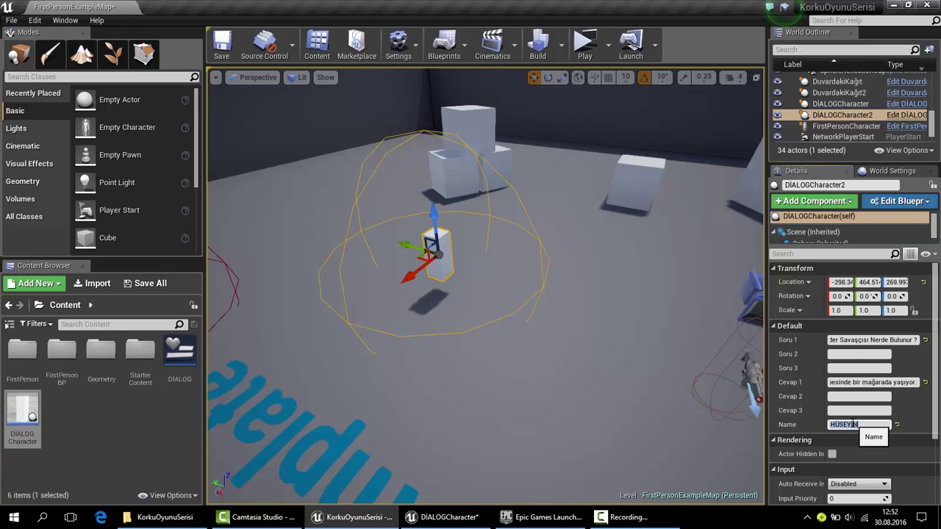
# Step: Play-test the level, ask the second NPC its question, then close its dialog
pyautogui.click(584, 42)
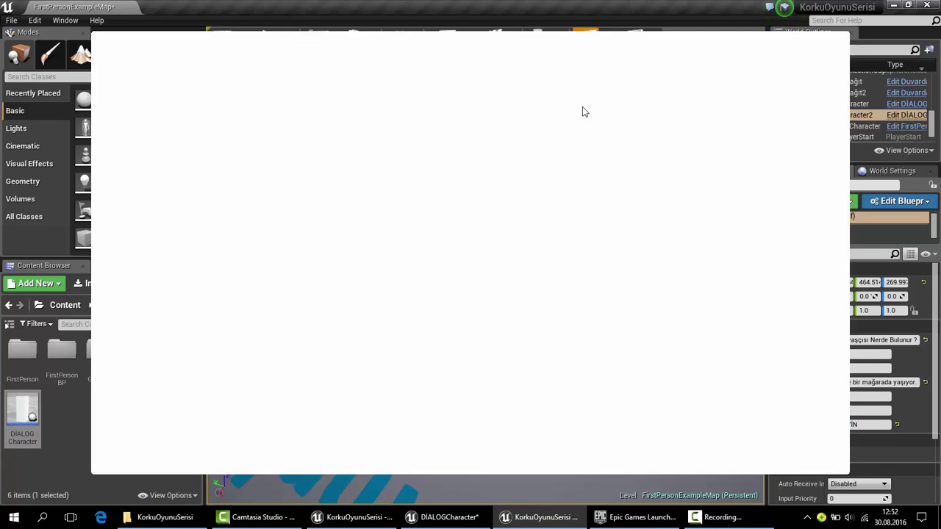
pyautogui.press('w')
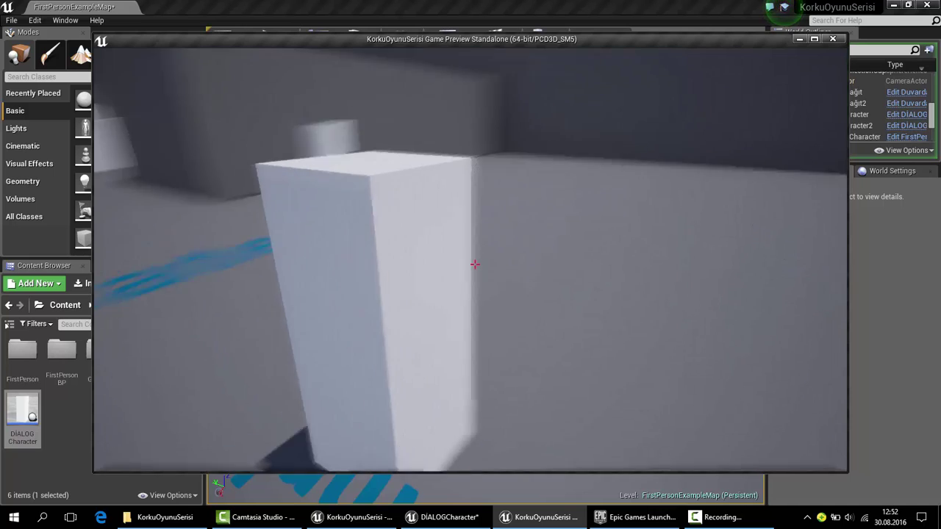
pyautogui.press('e')
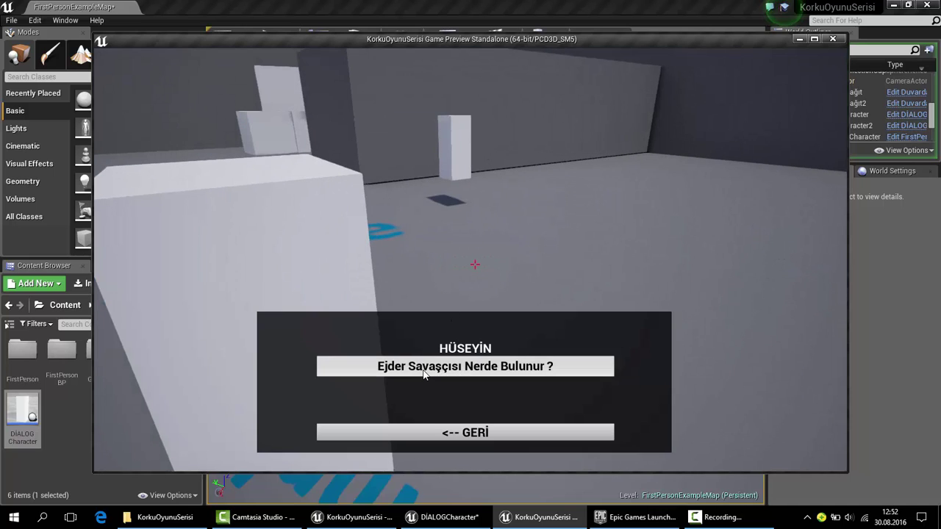
pyautogui.click(423, 374)
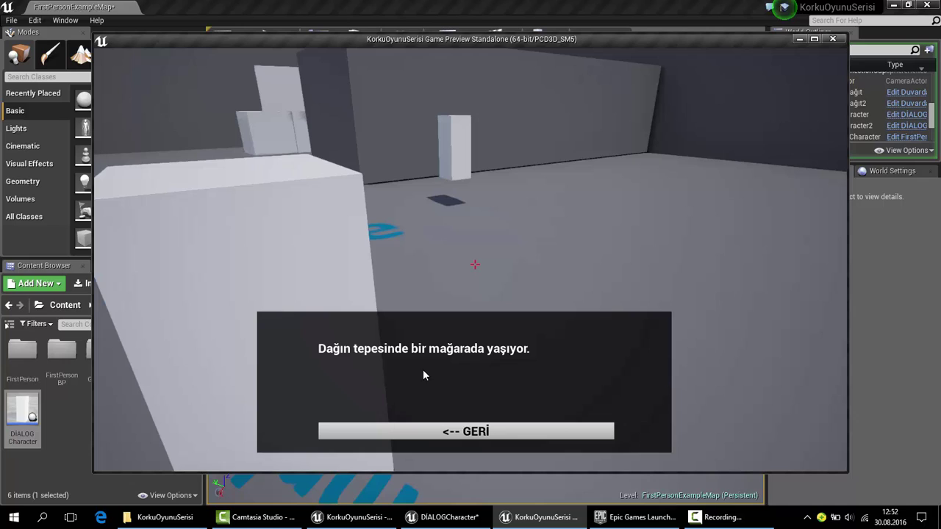
pyautogui.click(474, 433)
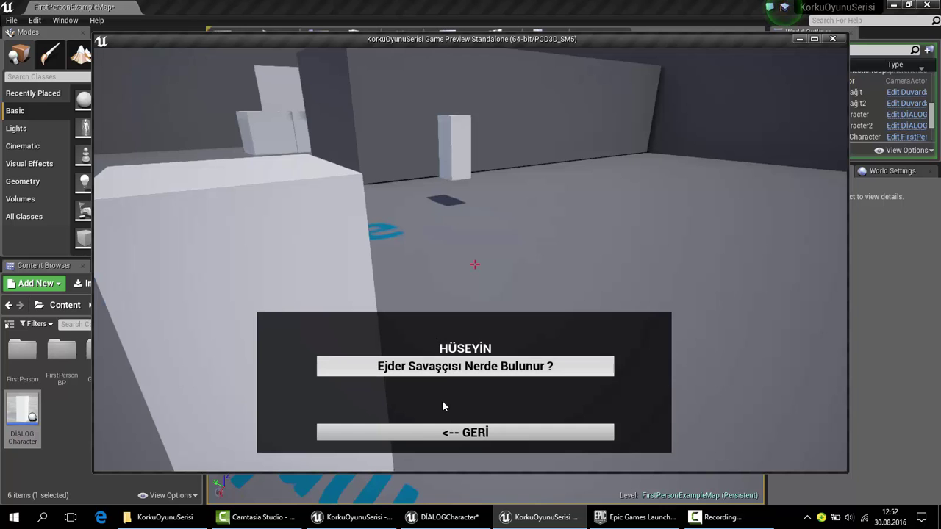
pyautogui.click(432, 433)
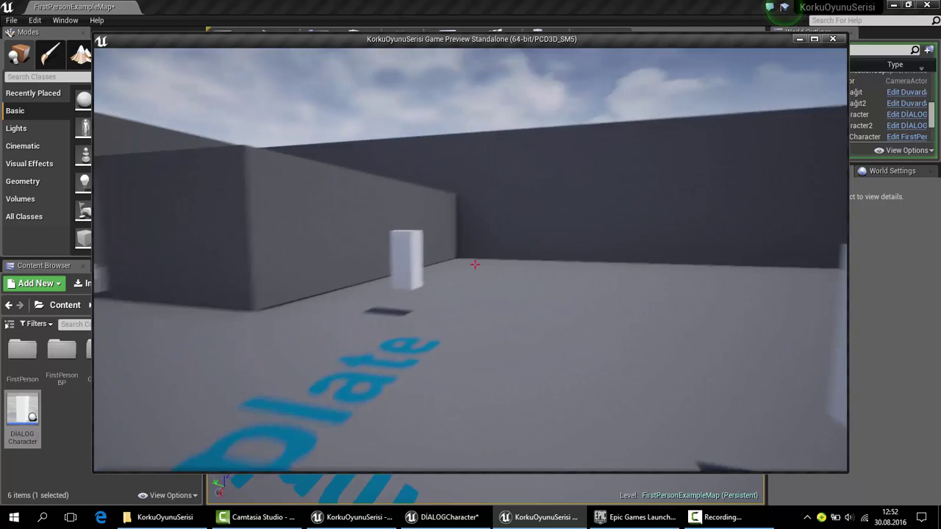
# Step: Ask JACK 'NE YAPMAM GEREKİYOR ?' and 'BEN KİMİM ?', close the dialog, and stop playing
pyautogui.press('w')
pyautogui.press('e')
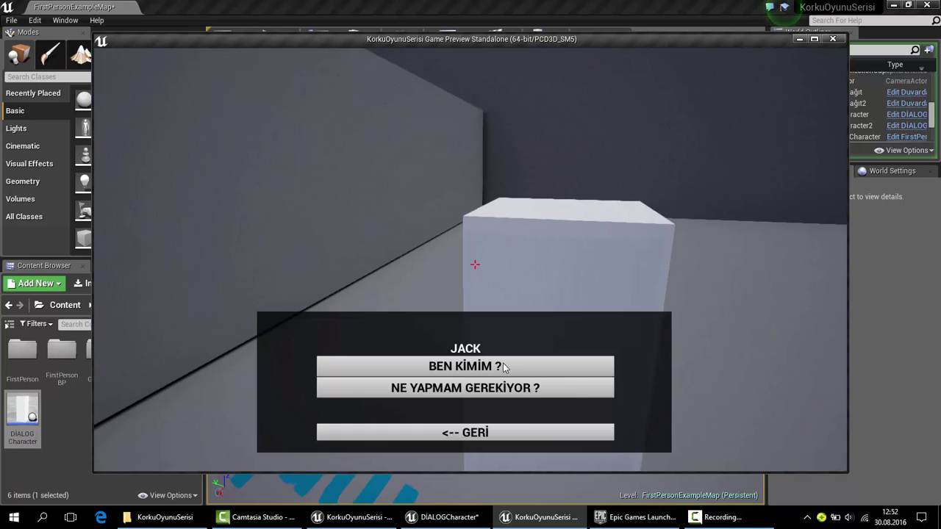
pyautogui.click(475, 394)
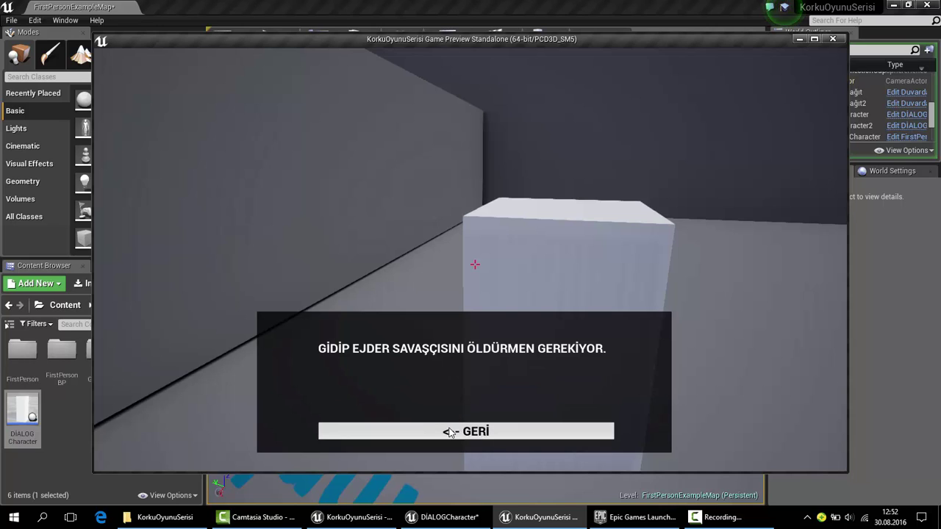
pyautogui.click(450, 431)
pyautogui.click(451, 361)
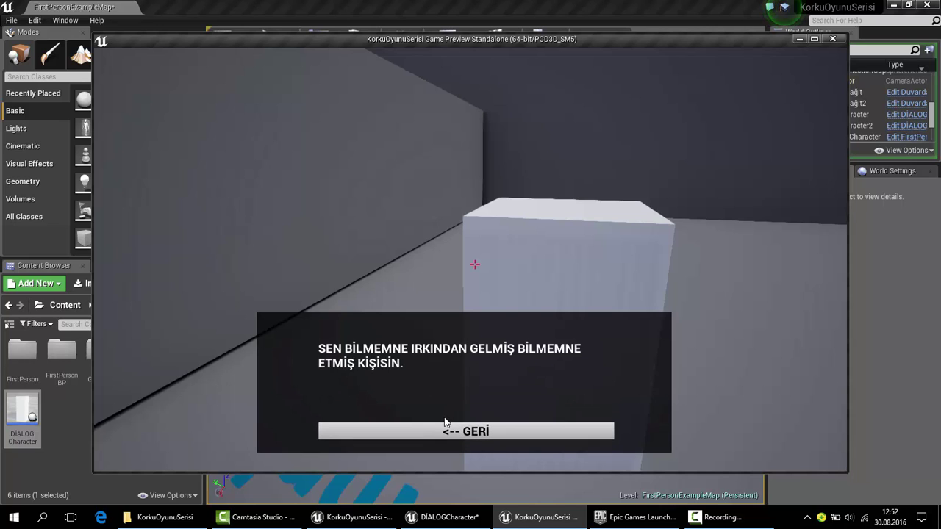
pyautogui.click(443, 430)
pyautogui.click(444, 431)
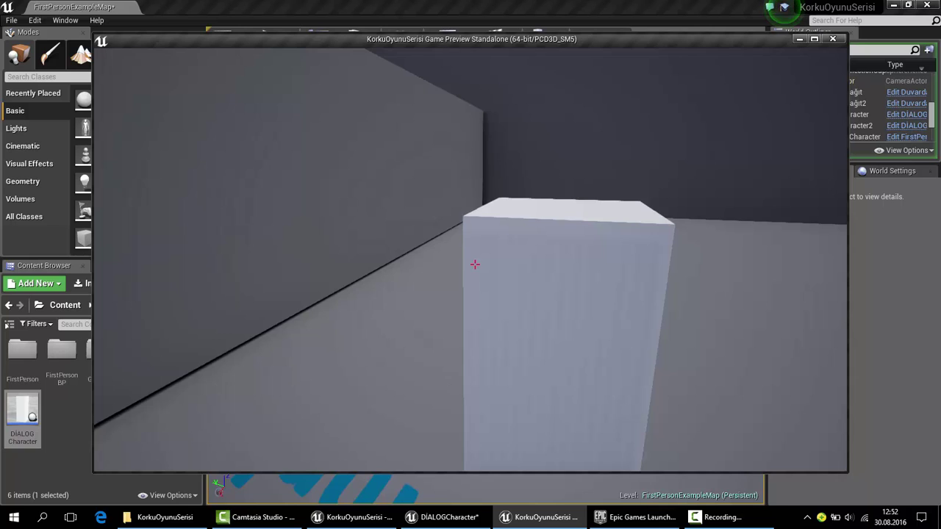
pyautogui.press('s')
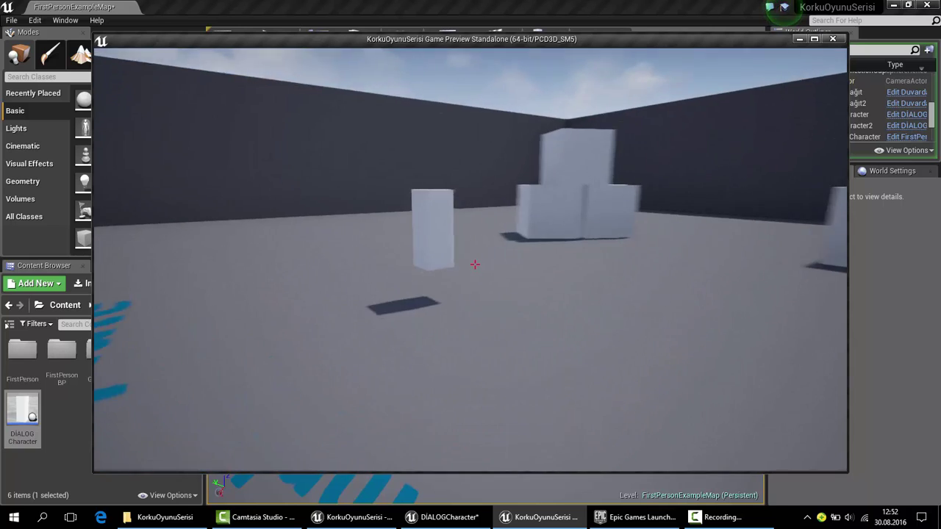
pyautogui.hotkey('shift', 'F1')
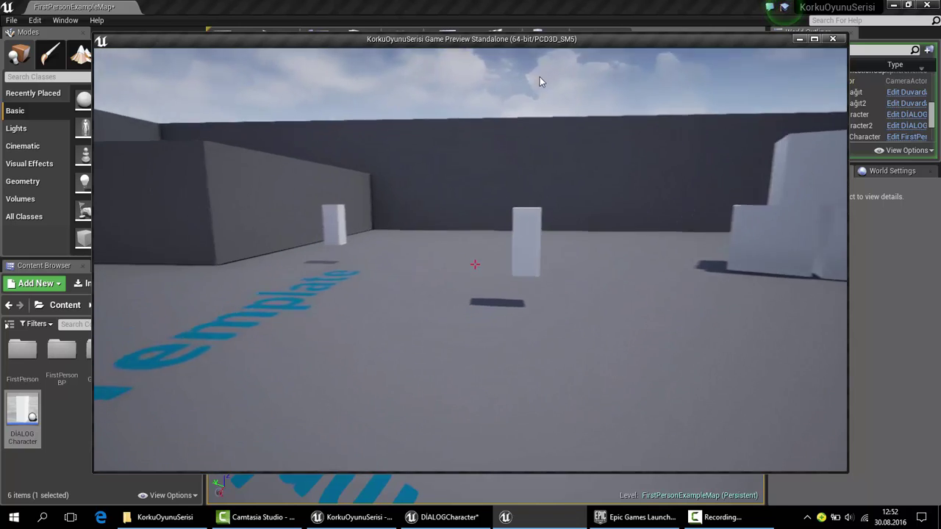
pyautogui.press('Escape')
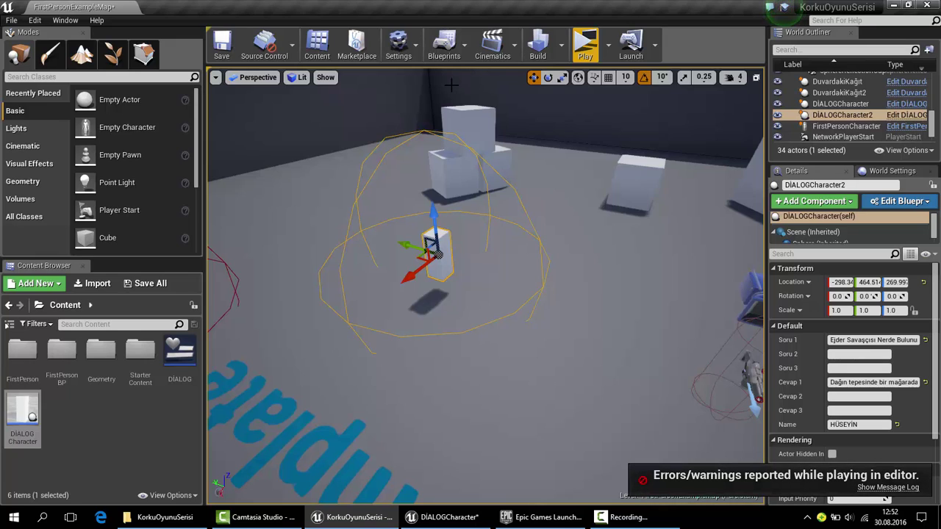